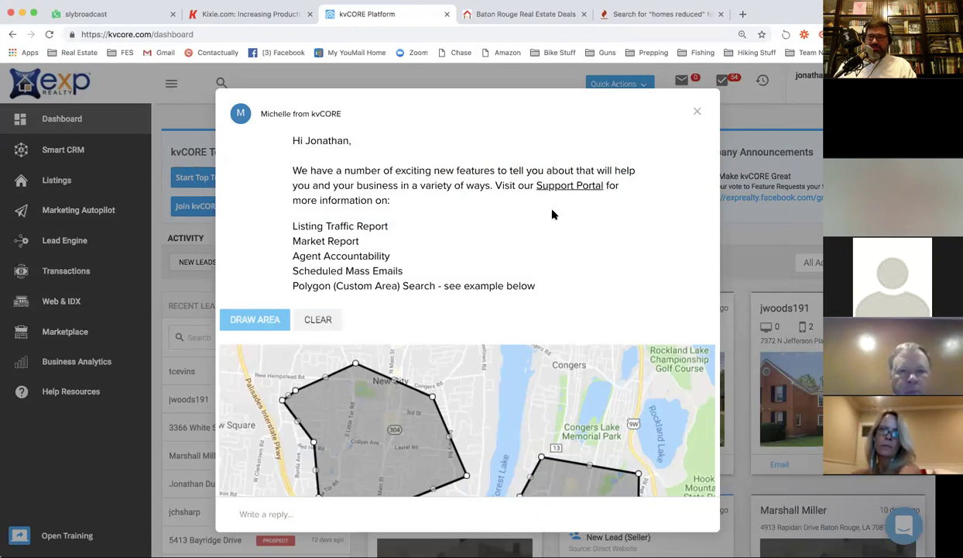
Close the new-features announcement and collapse the navigation sidebar to icons only.
{"action": "scroll", "coordinate": [554, 213], "scroll_direction": "down", "scroll_amount": 1}
{"action": "scroll", "coordinate": [553, 215], "scroll_direction": "down", "scroll_amount": 5}
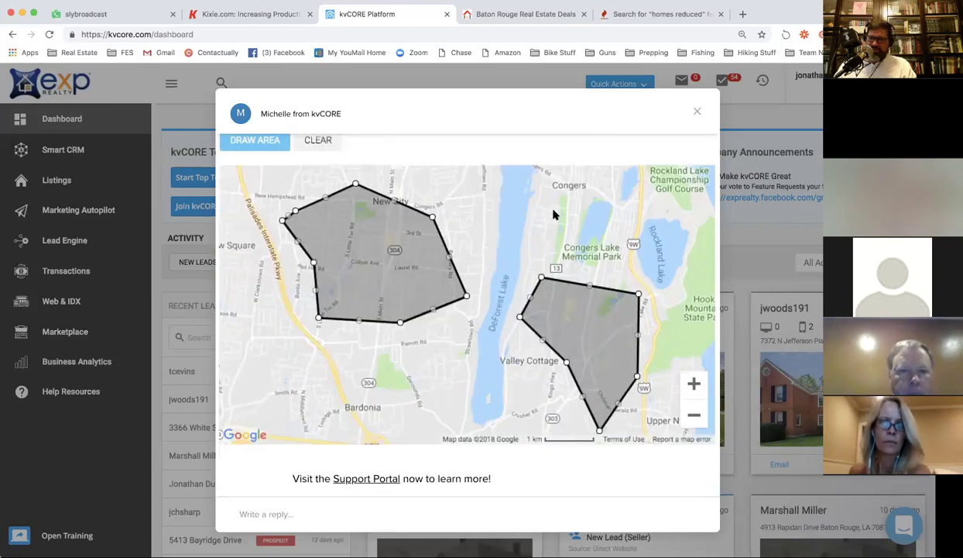
{"action": "left_click", "coordinate": [696, 113]}
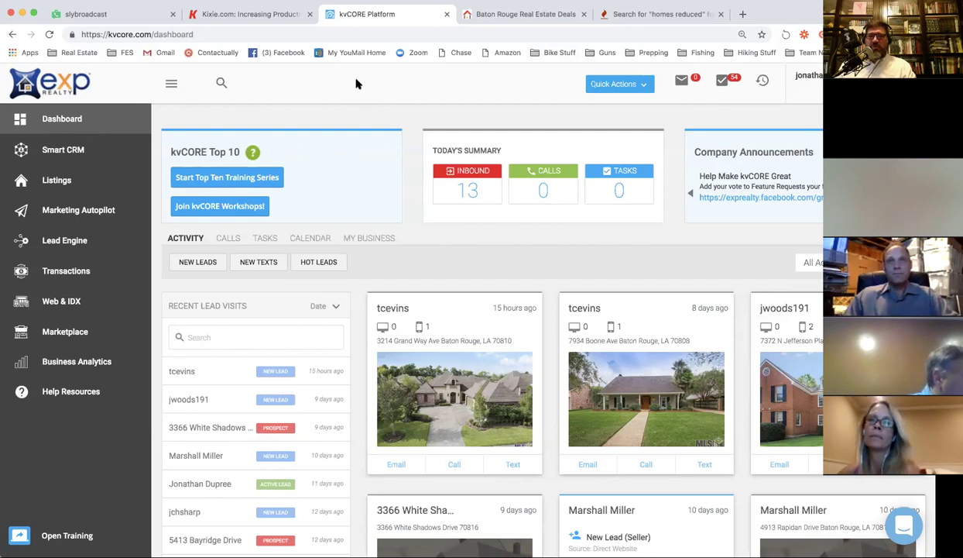
{"action": "left_click", "coordinate": [171, 84]}
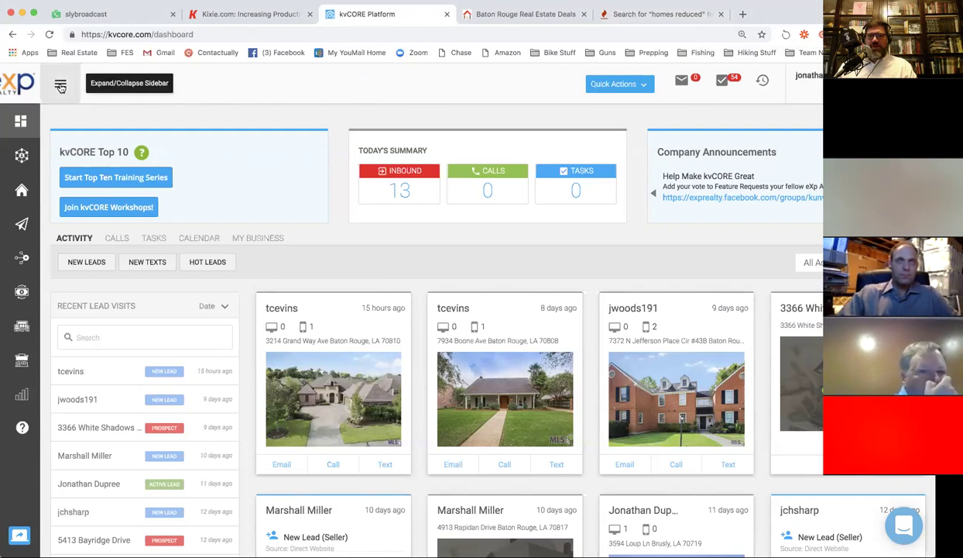
{"action": "left_click", "coordinate": [60, 86]}
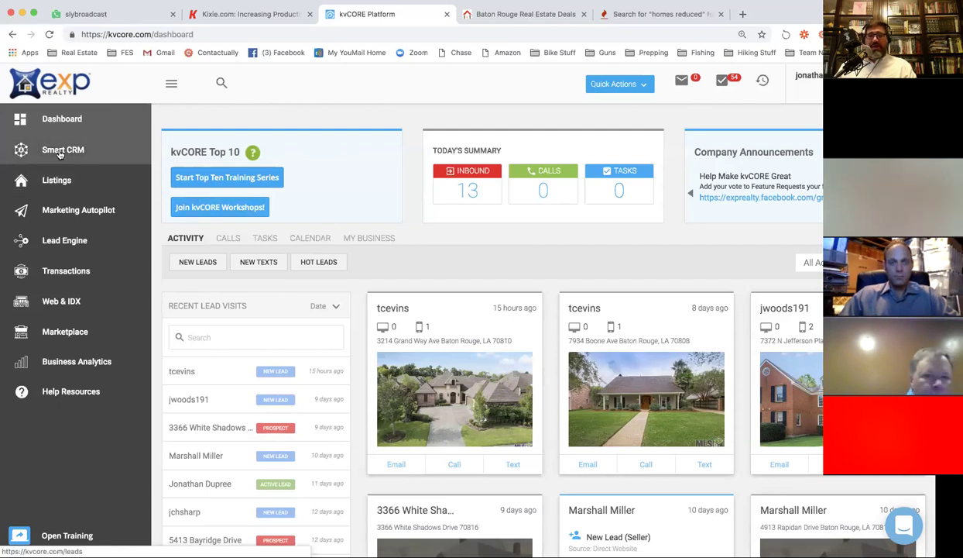
{"action": "left_click", "coordinate": [60, 151]}
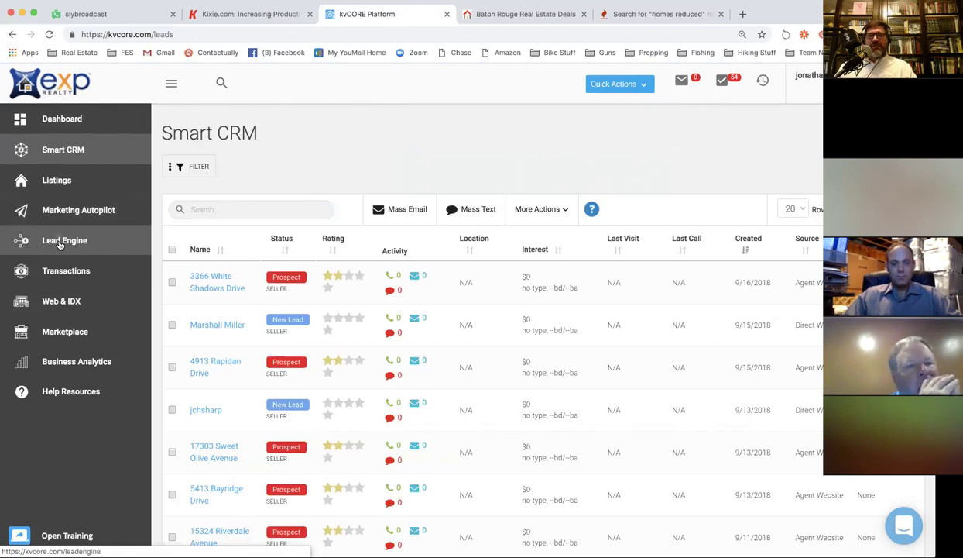
Go to Lead Engine and browse its tools, such as Landing Page and IDX Squeeze Page.
{"action": "left_click", "coordinate": [61, 245]}
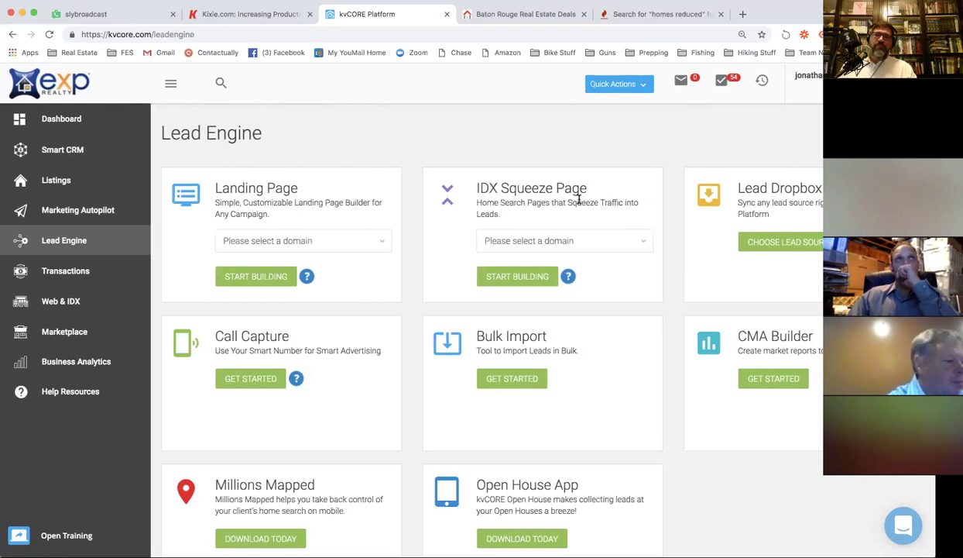
{"action": "scroll", "coordinate": [279, 191], "scroll_direction": "down", "scroll_amount": 1}
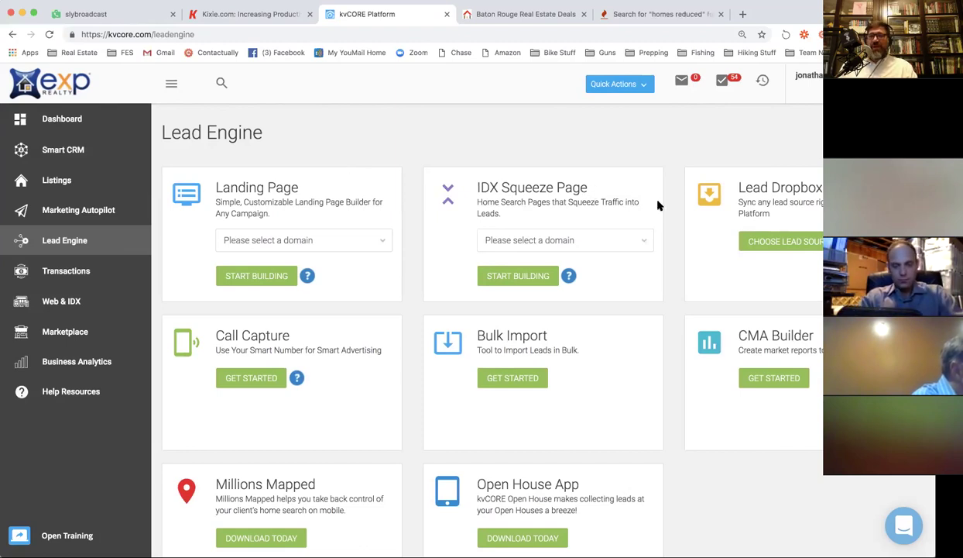
{"action": "scroll", "coordinate": [619, 229], "scroll_direction": "down", "scroll_amount": 2}
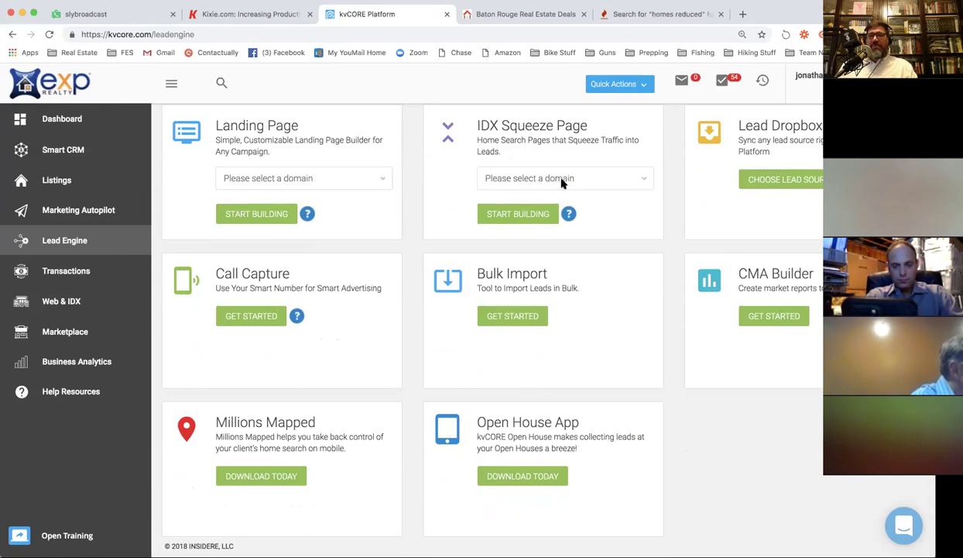
Pick the agent's website domain on the IDX Squeeze Page card and start building.
{"action": "left_click", "coordinate": [610, 183]}
{"action": "left_click", "coordinate": [610, 183]}
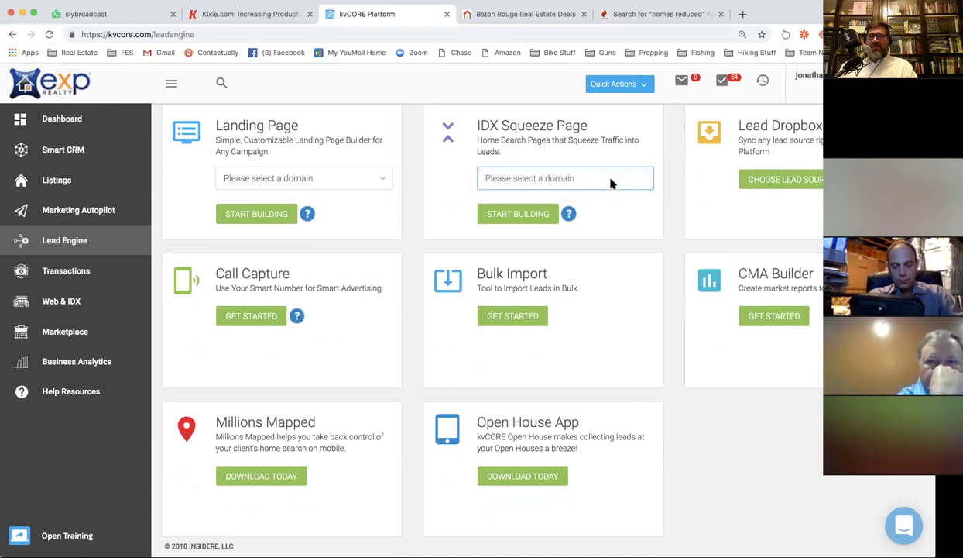
{"action": "left_click", "coordinate": [610, 184]}
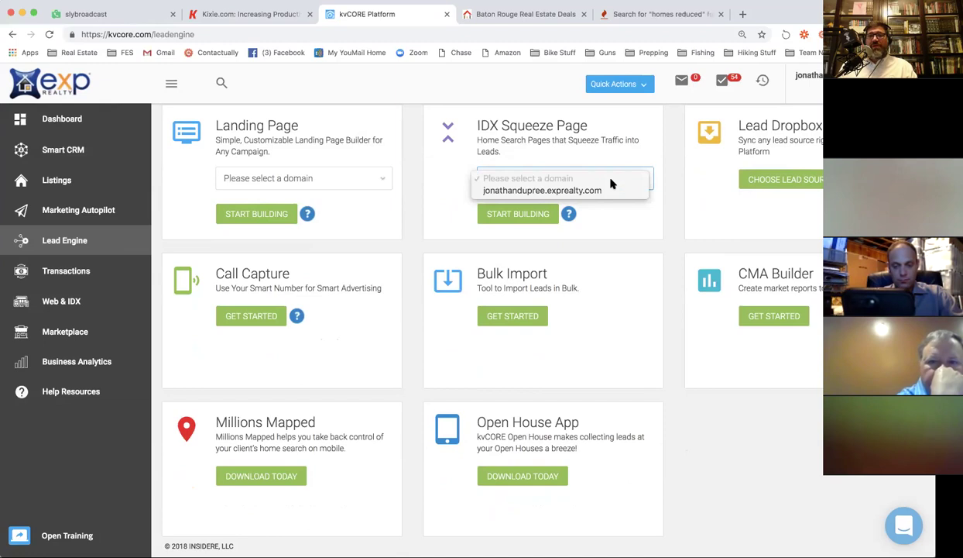
{"action": "left_click", "coordinate": [602, 190]}
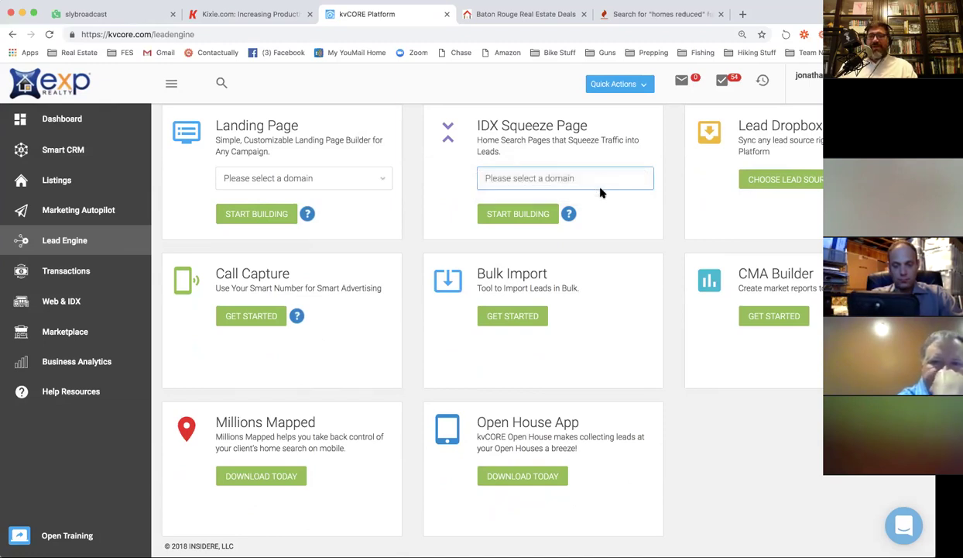
{"action": "left_click", "coordinate": [512, 217]}
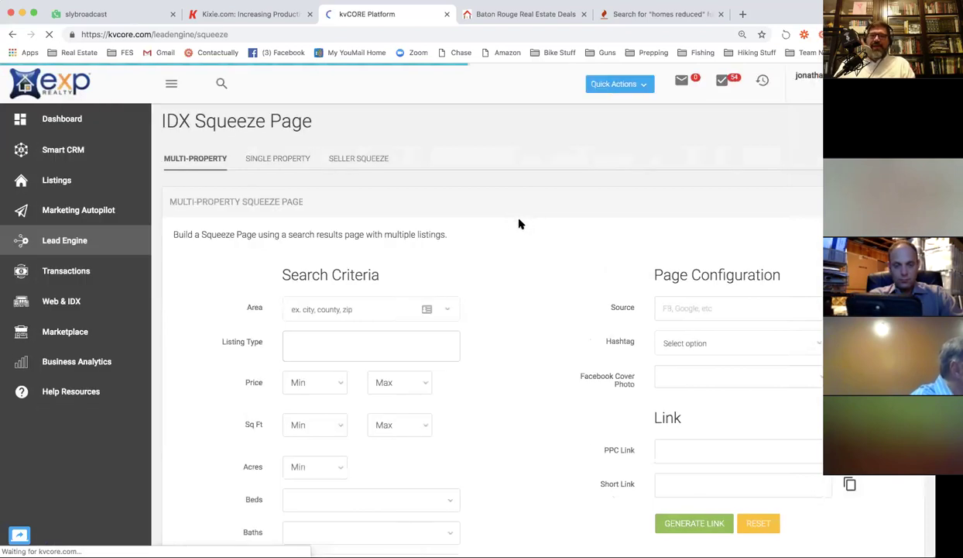
Collapse the sidebar and switch the squeeze page builder to Single Property.
{"action": "left_click", "coordinate": [172, 85]}
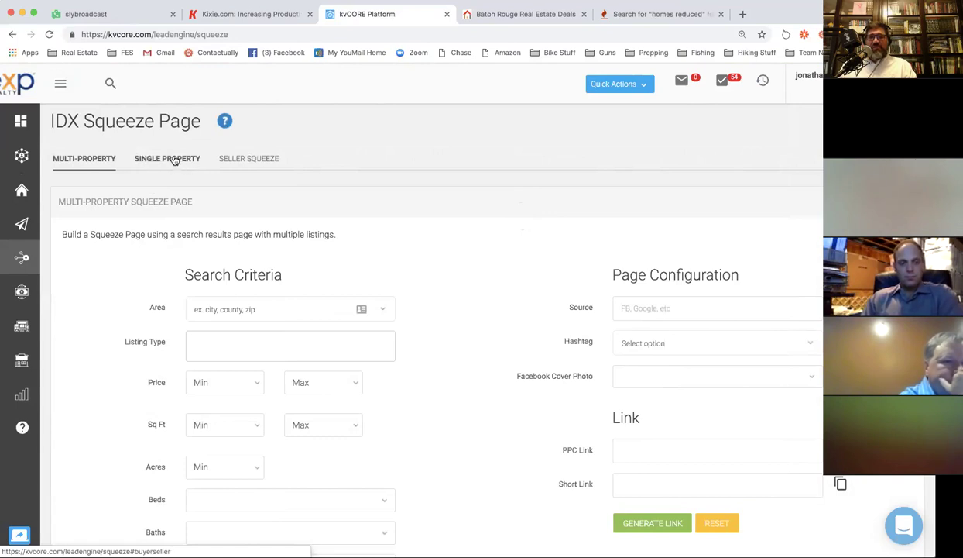
{"action": "left_click", "coordinate": [178, 159]}
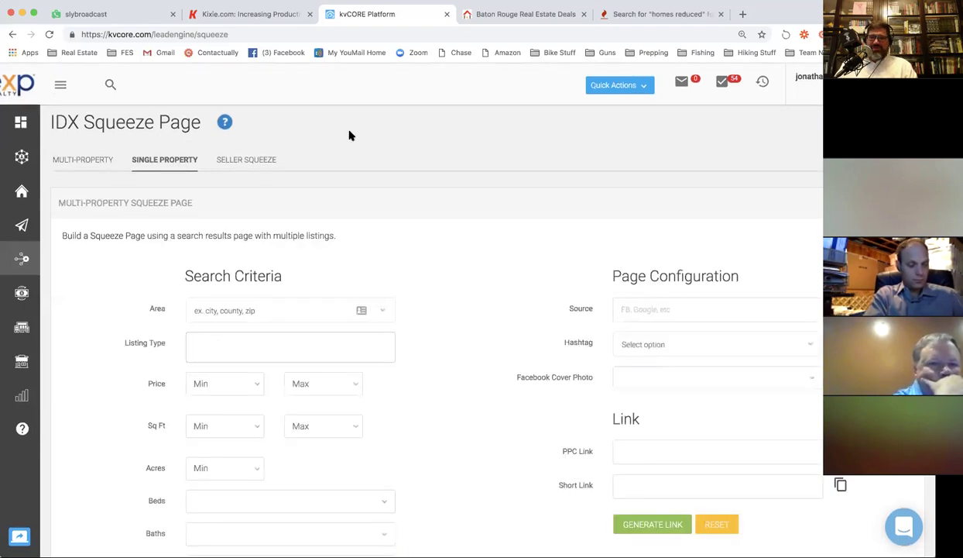
{"action": "scroll", "coordinate": [338, 156], "scroll_direction": "down", "scroll_amount": 3}
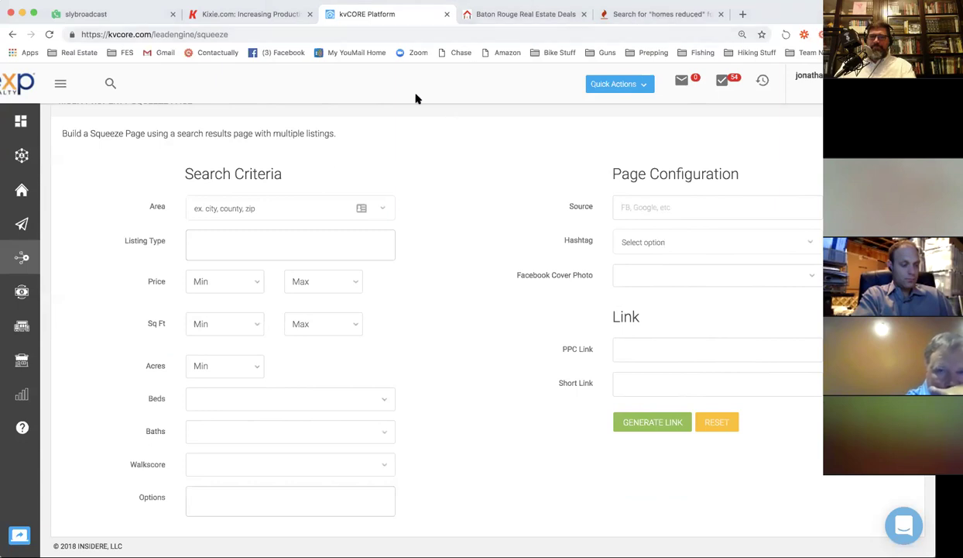
Set the search area to city: Baton Rouge and the listing type to Single Family.
{"action": "left_click", "coordinate": [233, 207]}
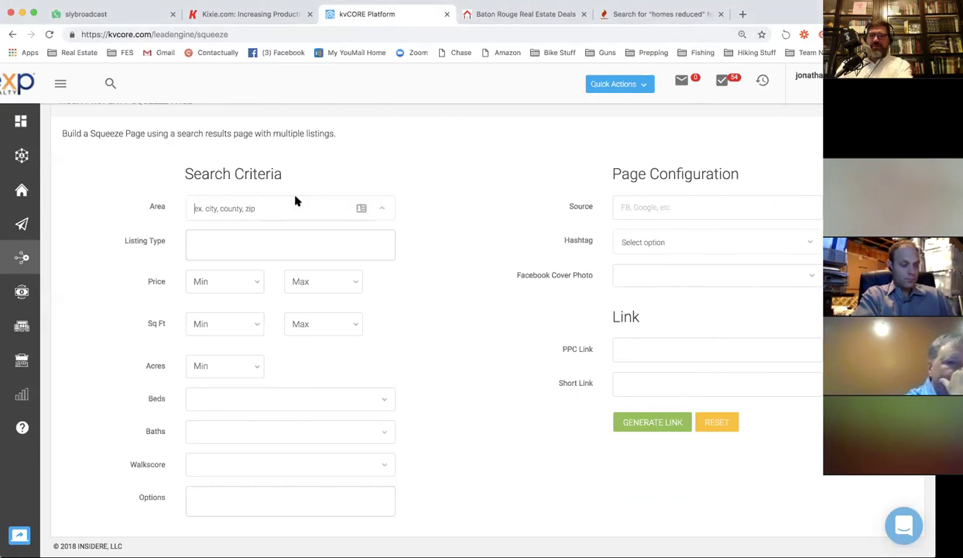
{"action": "type", "text": "Baton Roug"}
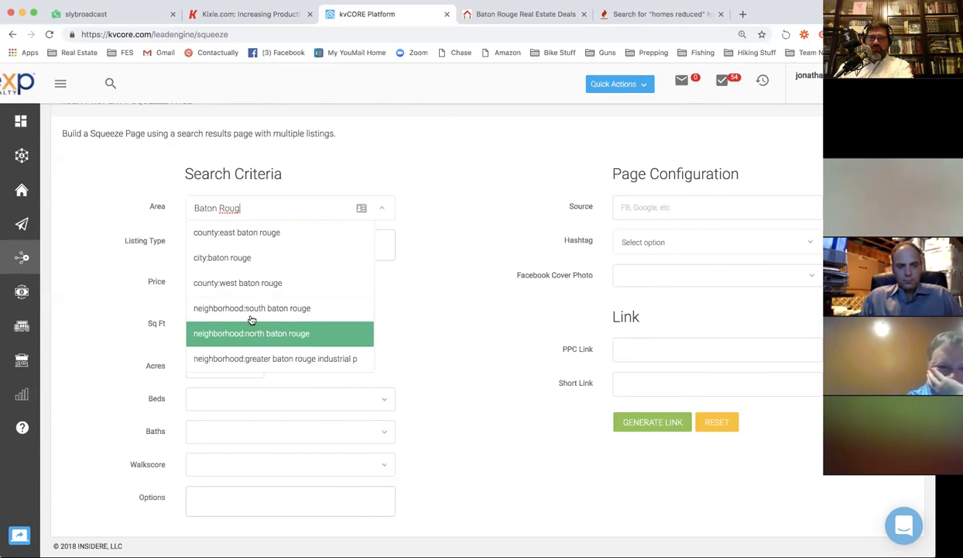
{"action": "left_click", "coordinate": [238, 257]}
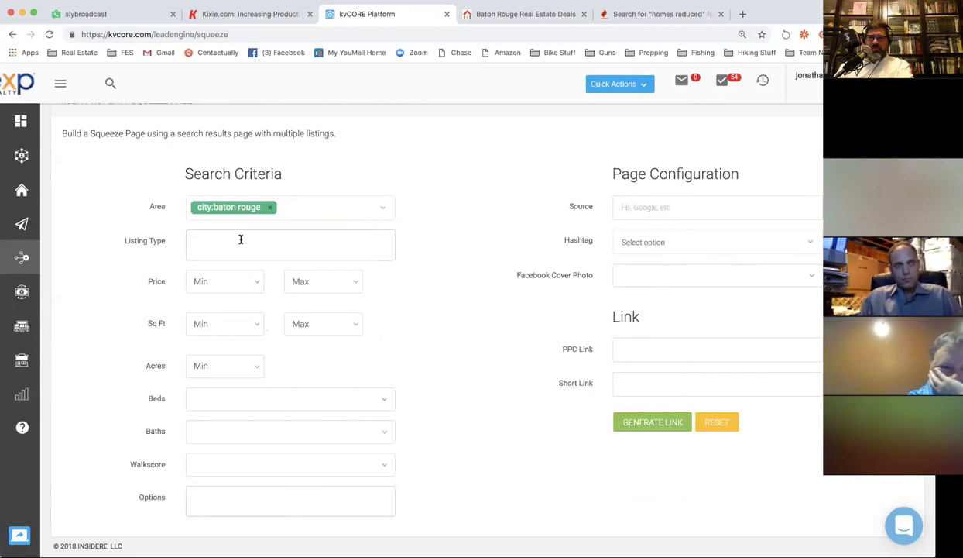
{"action": "left_click", "coordinate": [243, 239]}
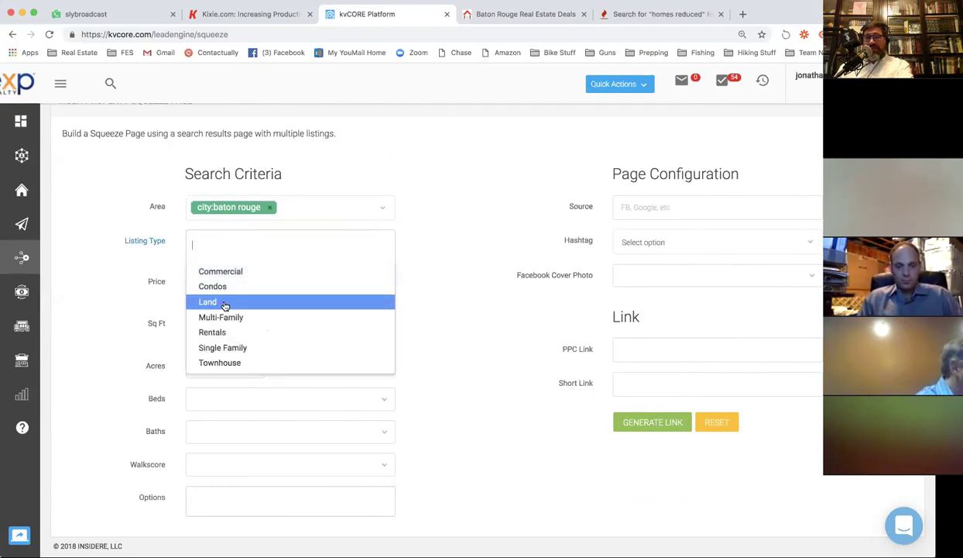
{"action": "left_click", "coordinate": [235, 351]}
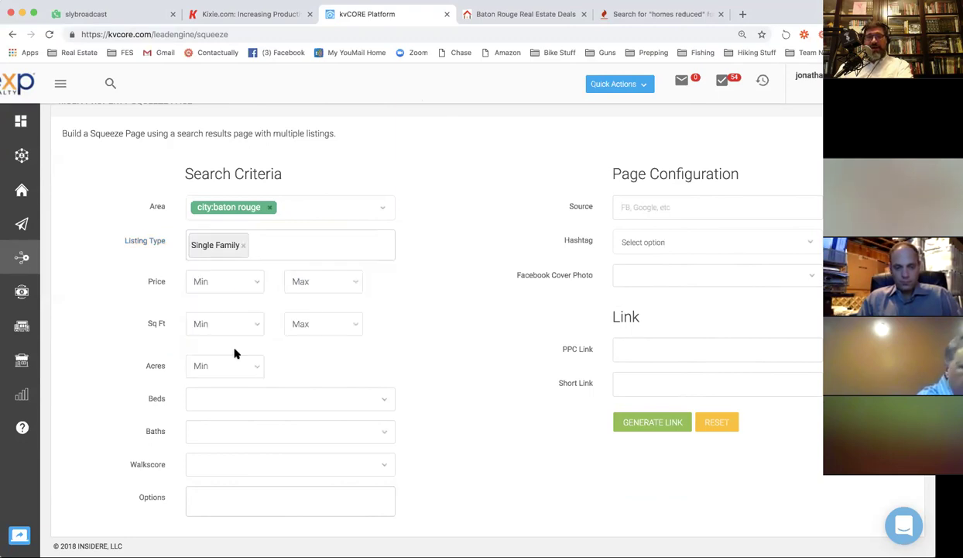
Limit the price range to $150,000 minimum and $300,000 maximum.
{"action": "left_click", "coordinate": [252, 287]}
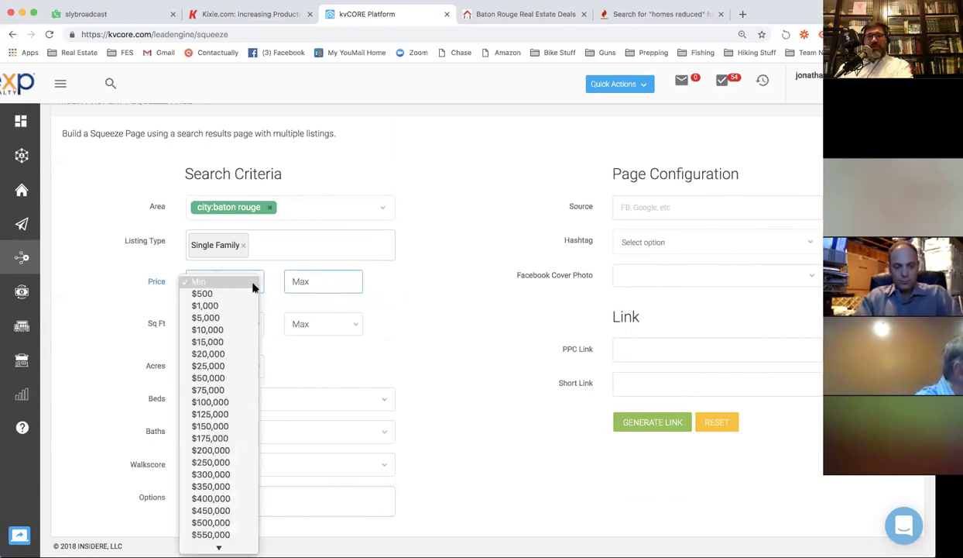
{"action": "scroll", "coordinate": [246, 346], "scroll_direction": "down", "scroll_amount": 5}
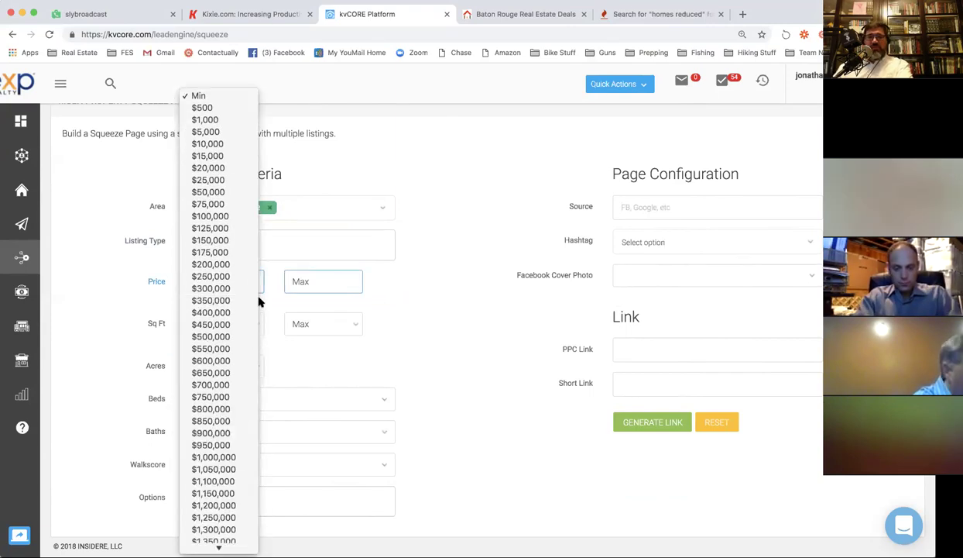
{"action": "scroll", "coordinate": [206, 255], "scroll_direction": "down", "scroll_amount": 1}
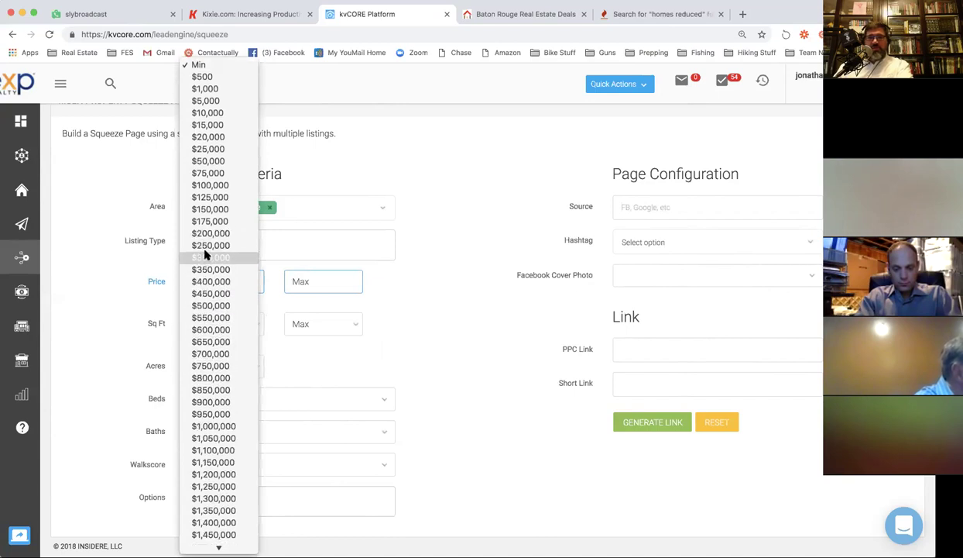
{"action": "left_click", "coordinate": [211, 207]}
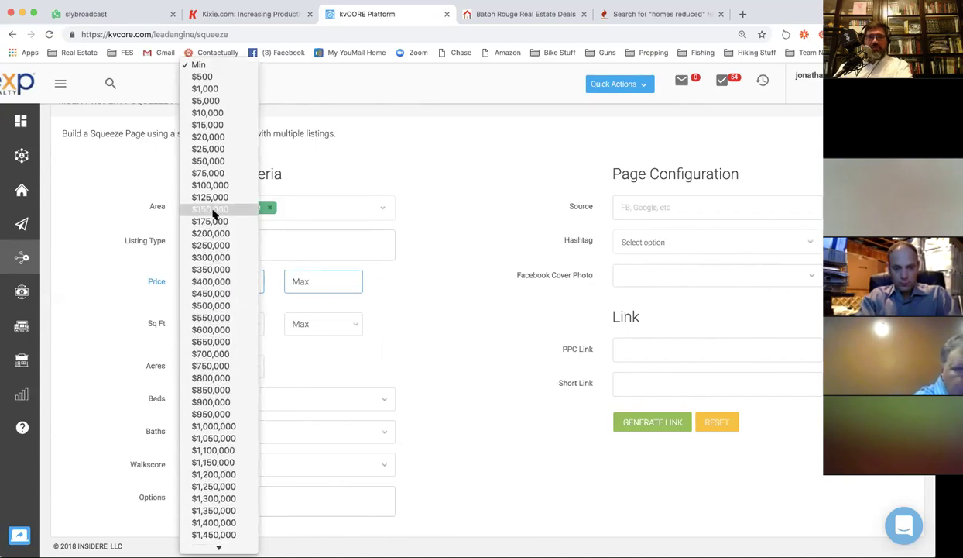
{"action": "left_click", "coordinate": [306, 282]}
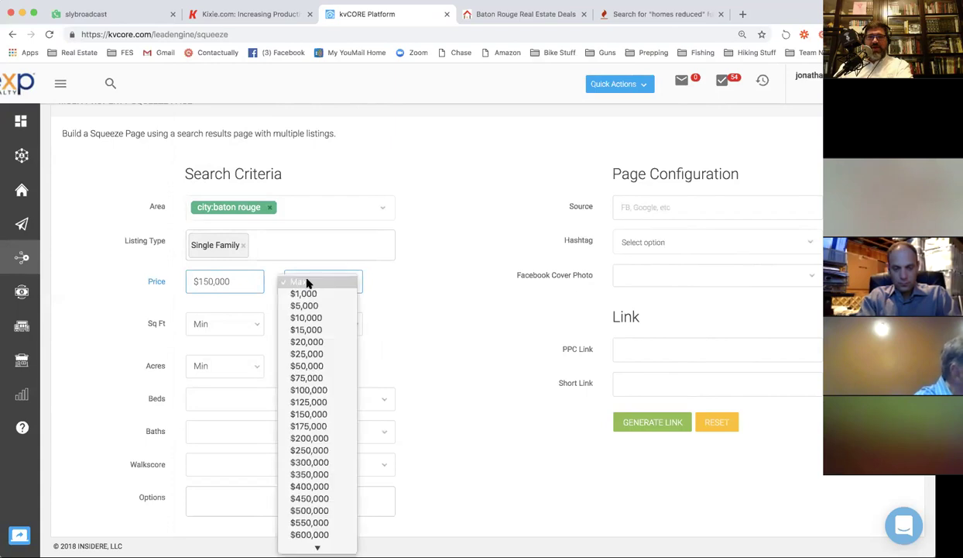
{"action": "left_click", "coordinate": [321, 461]}
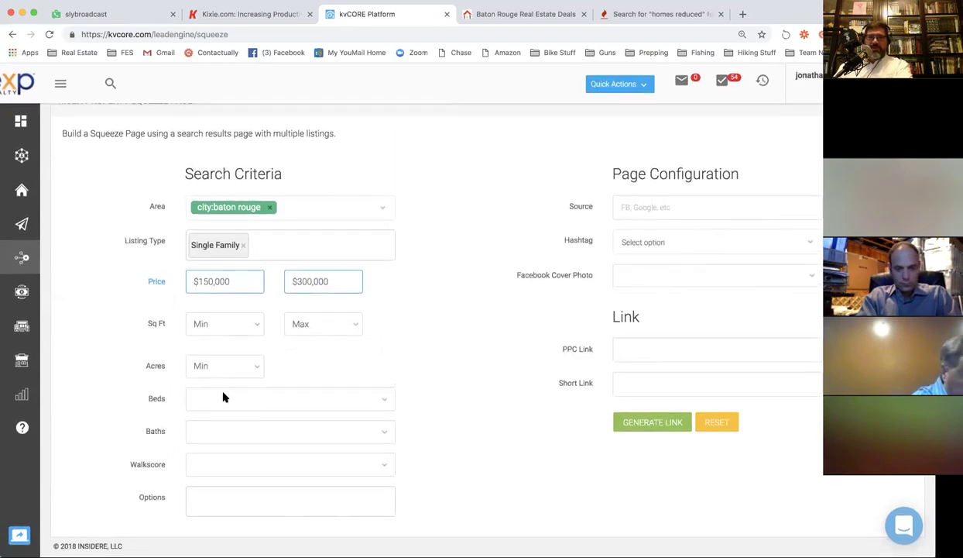
Require 3+ bedrooms and 2+ baths, then open the listing options list.
{"action": "left_click", "coordinate": [206, 402]}
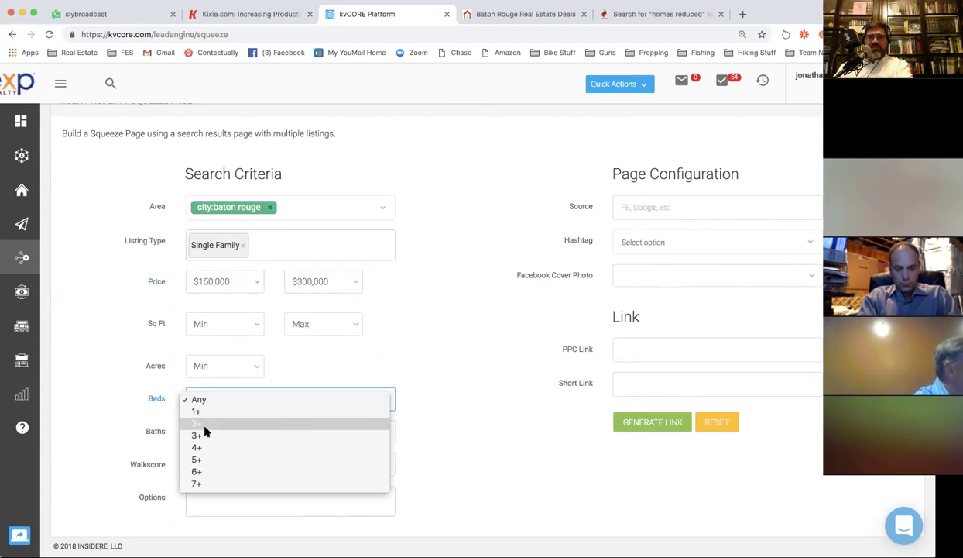
{"action": "left_click", "coordinate": [216, 418]}
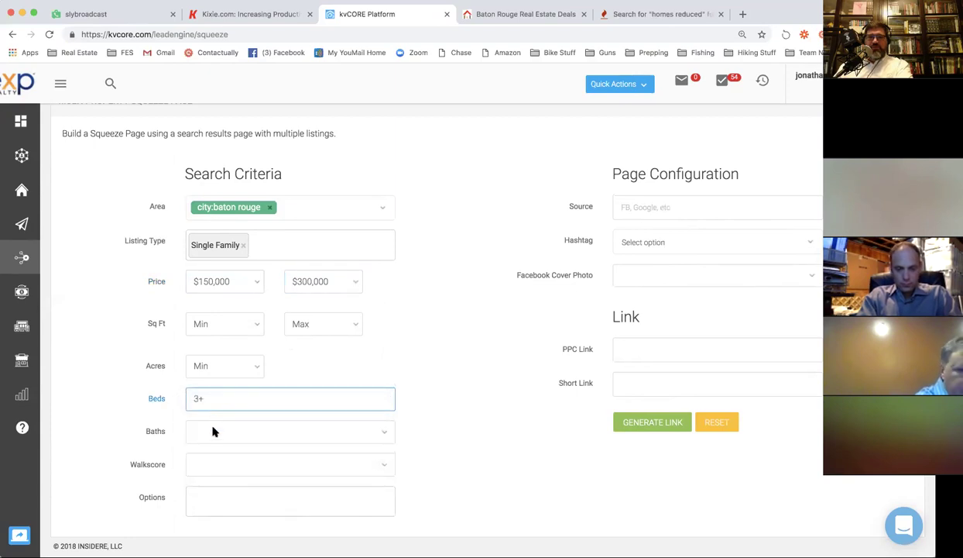
{"action": "left_click", "coordinate": [213, 431]}
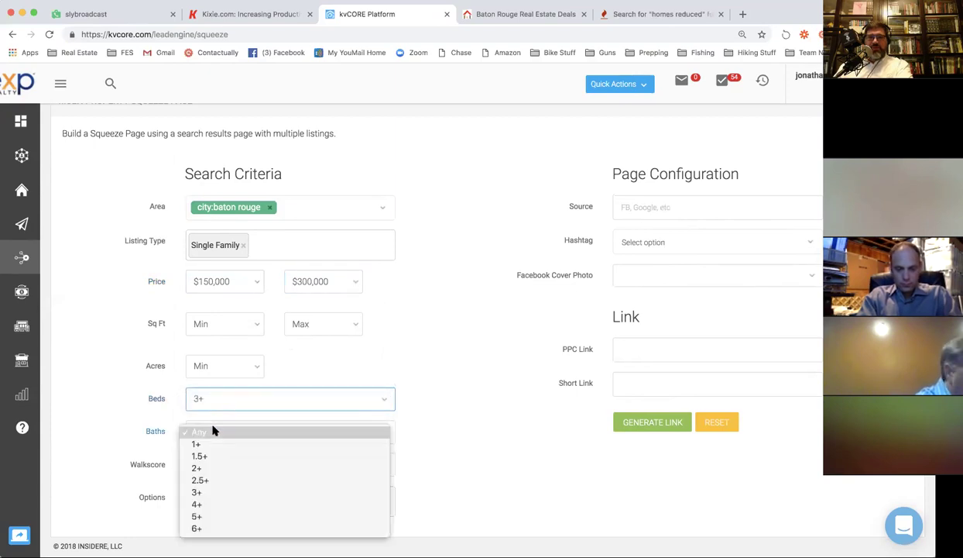
{"action": "left_click", "coordinate": [208, 467]}
{"action": "left_click", "coordinate": [263, 493]}
{"action": "scroll", "coordinate": [455, 393], "scroll_direction": "down", "scroll_amount": 1}
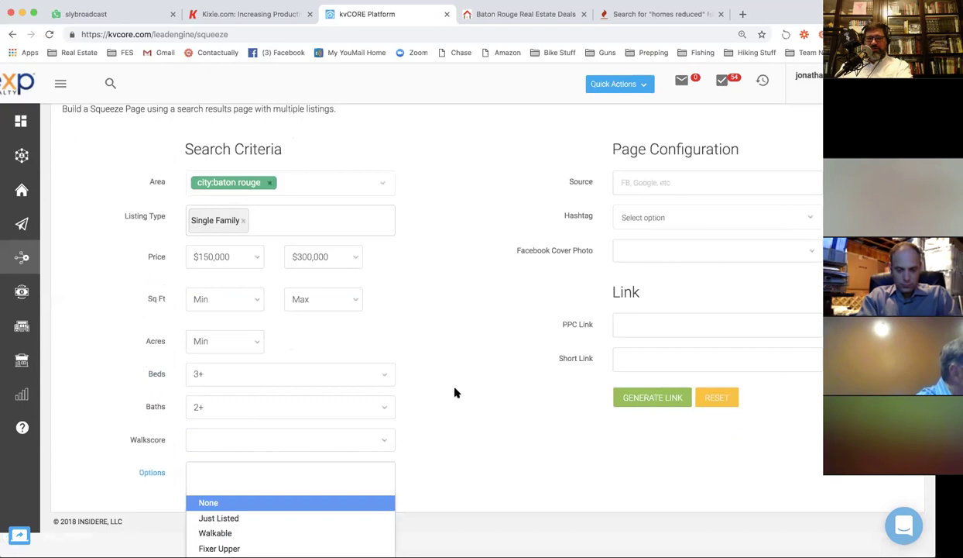
{"action": "scroll", "coordinate": [455, 393], "scroll_direction": "down", "scroll_amount": 5}
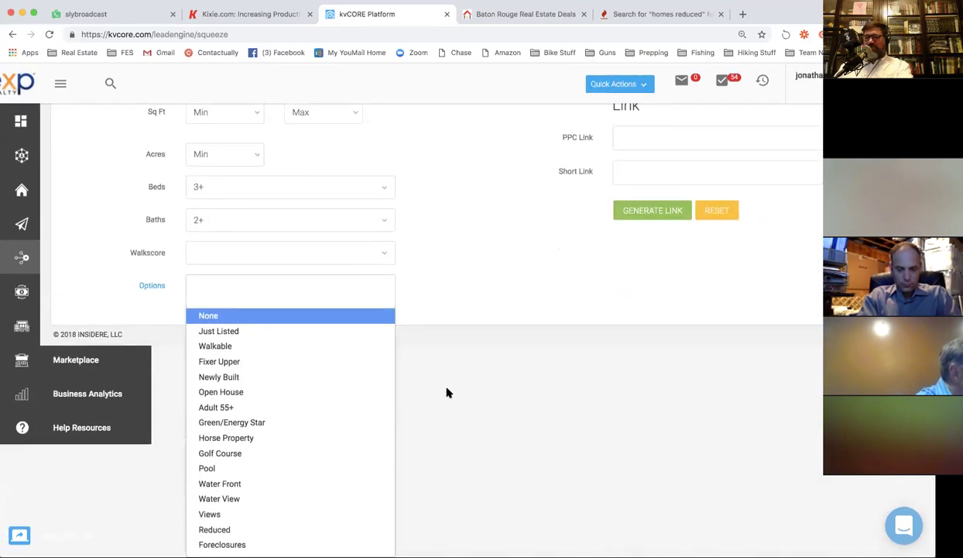
{"action": "left_click", "coordinate": [281, 360]}
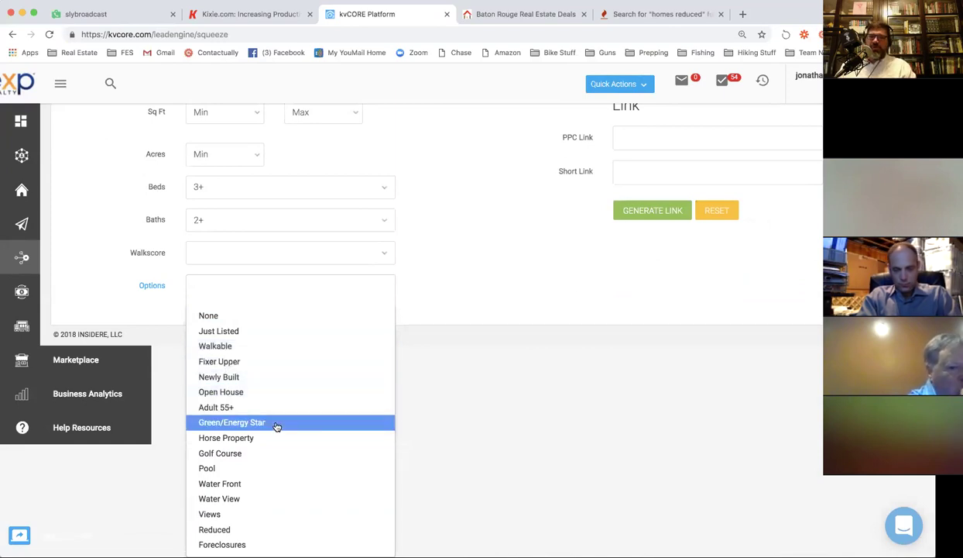
{"action": "scroll", "coordinate": [277, 426], "scroll_direction": "down", "scroll_amount": 3}
{"action": "scroll", "coordinate": [277, 425], "scroll_direction": "down", "scroll_amount": 4}
{"action": "scroll", "coordinate": [276, 426], "scroll_direction": "down", "scroll_amount": 2}
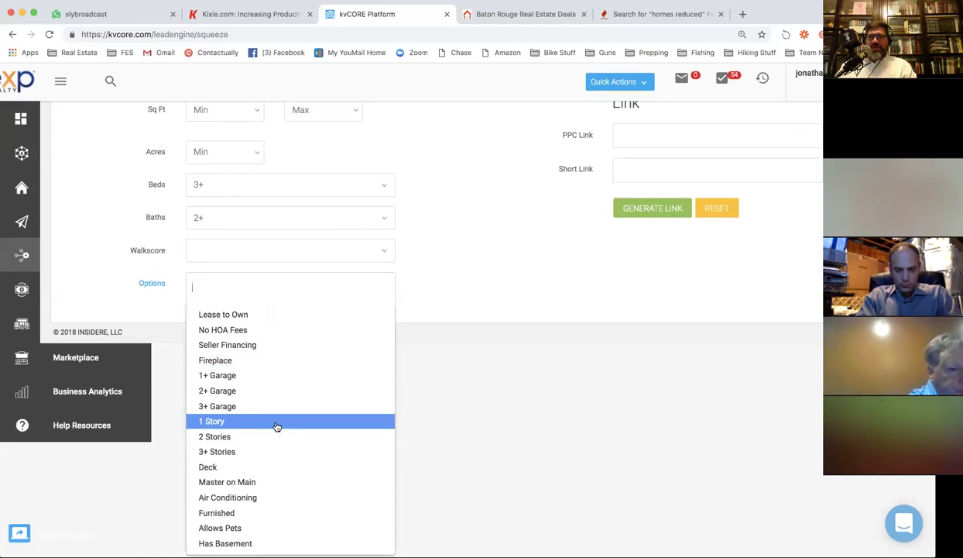
{"action": "scroll", "coordinate": [331, 391], "scroll_direction": "up", "scroll_amount": 7}
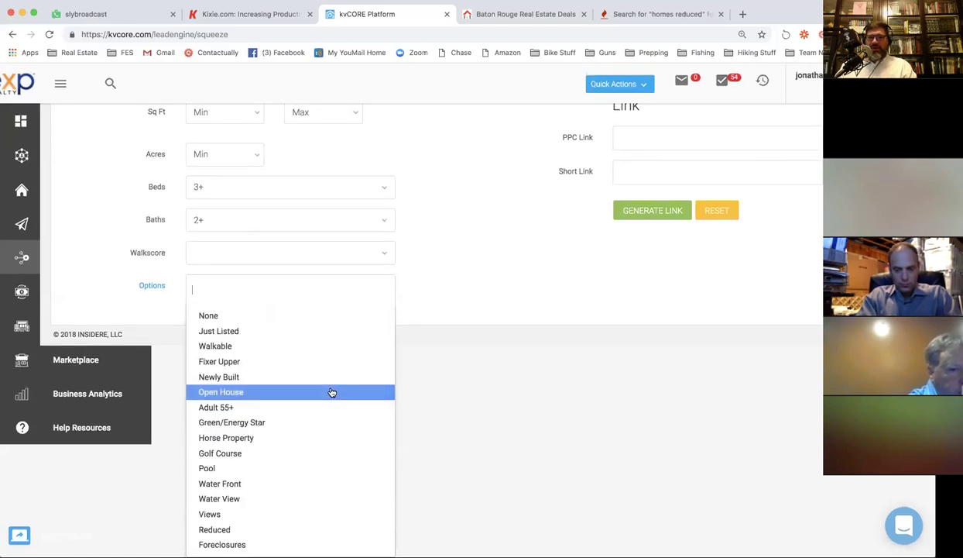
{"action": "left_click", "coordinate": [437, 297]}
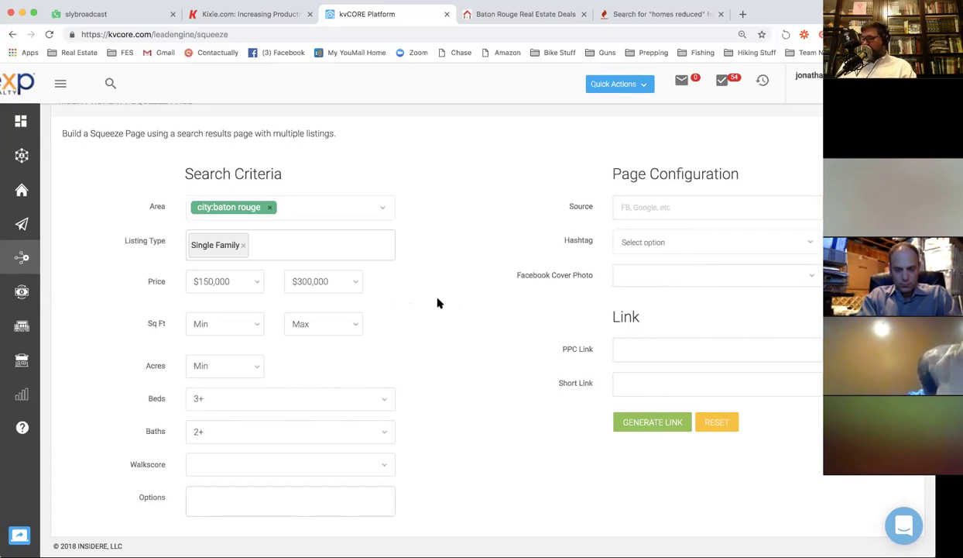
{"action": "left_click", "coordinate": [628, 200]}
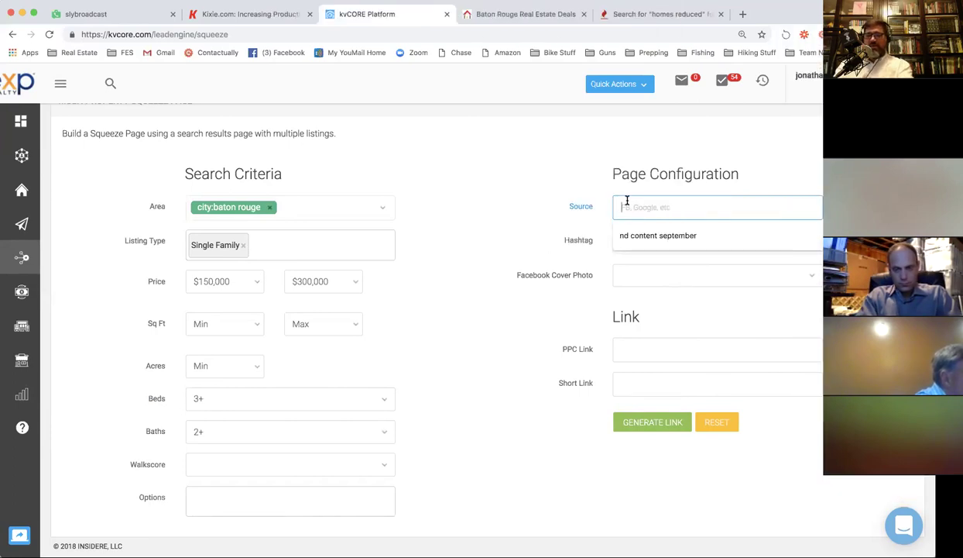
Enter 'FB Business Page' as the squeeze page's Source.
{"action": "type", "text": "FB Busin"}
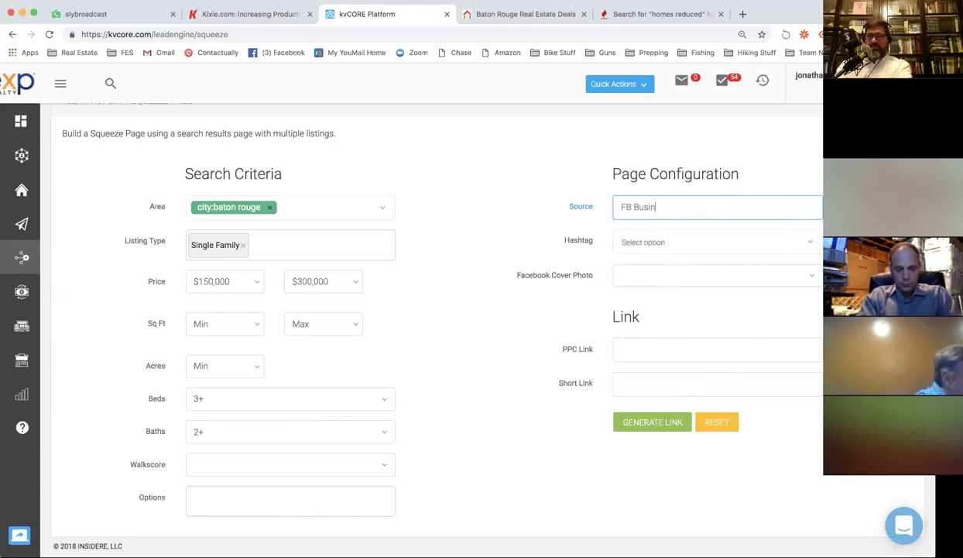
{"action": "type", "text": "ess Page"}
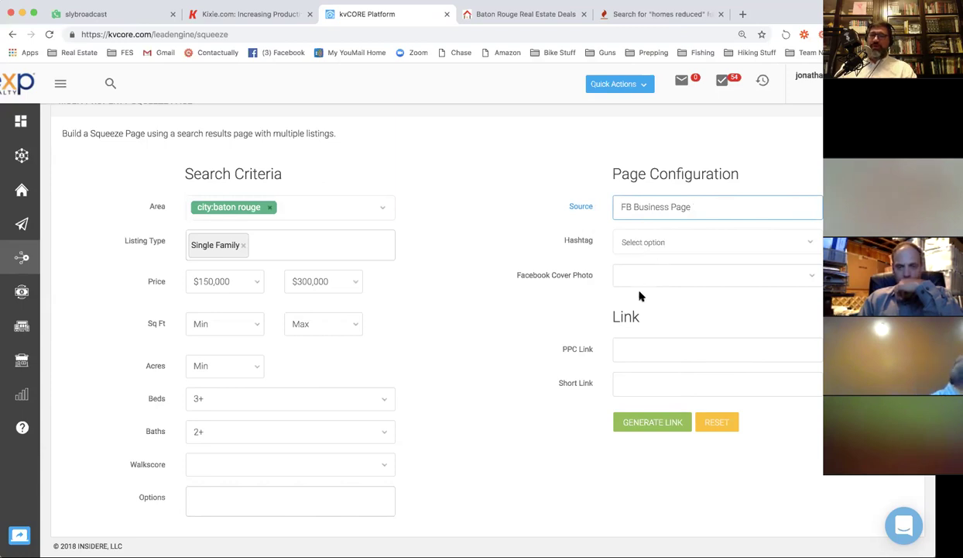
{"action": "scroll", "coordinate": [551, 339], "scroll_direction": "down", "scroll_amount": 1}
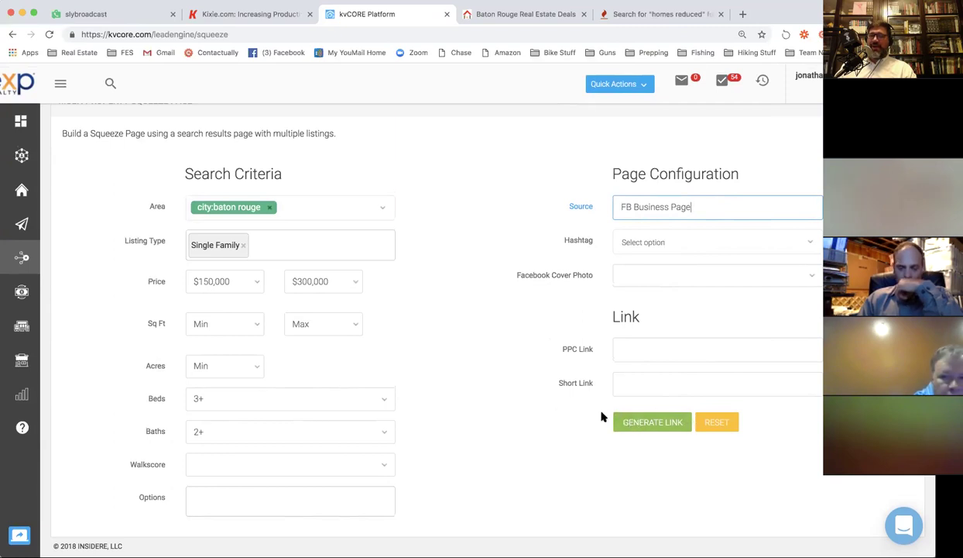
Generate the PPC and short links and select the short link to copy it.
{"action": "left_click", "coordinate": [641, 423]}
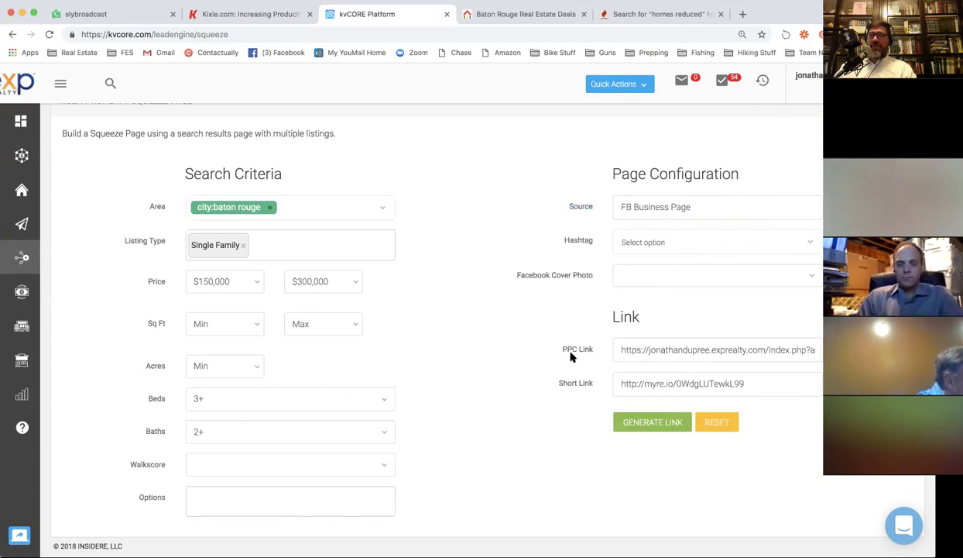
{"action": "left_click", "coordinate": [635, 349]}
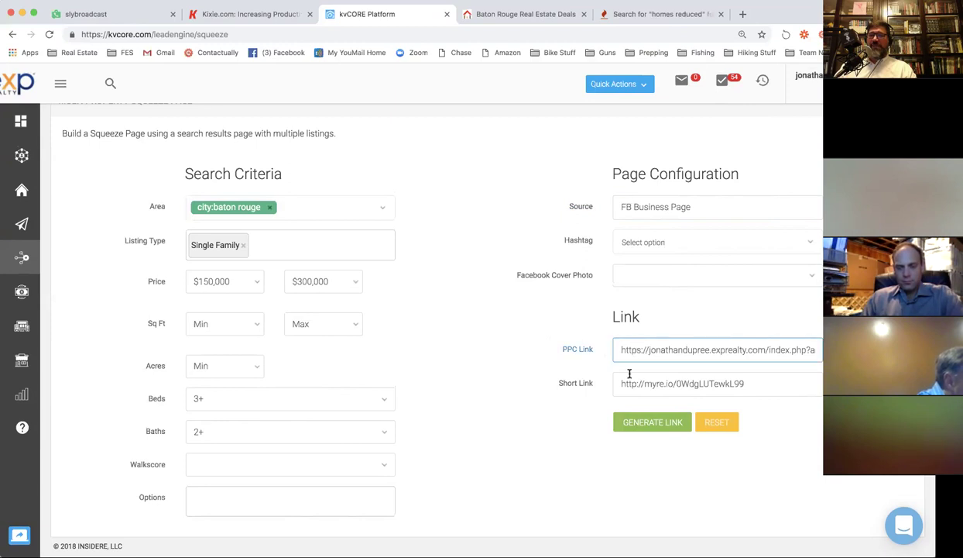
{"action": "left_click", "coordinate": [640, 383]}
{"action": "key", "text": "super+c"}
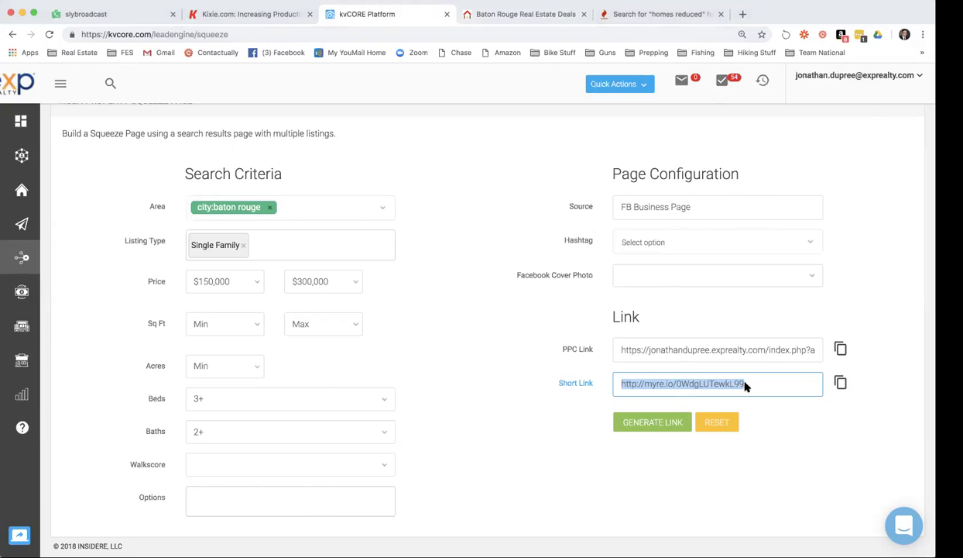
{"action": "left_click", "coordinate": [650, 15]}
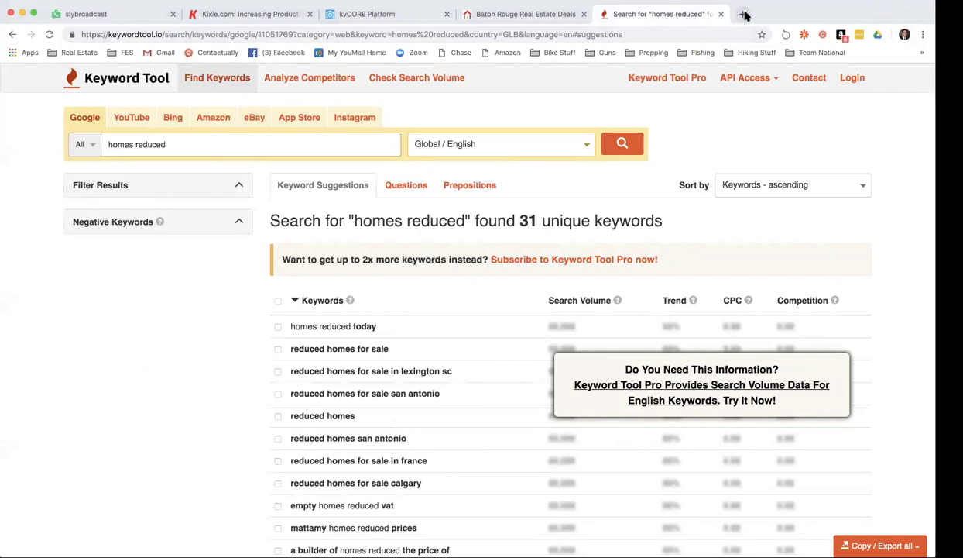
Load the Baton Rouge Real Estate Deals landing page in a new tab.
{"action": "left_click", "coordinate": [744, 15]}
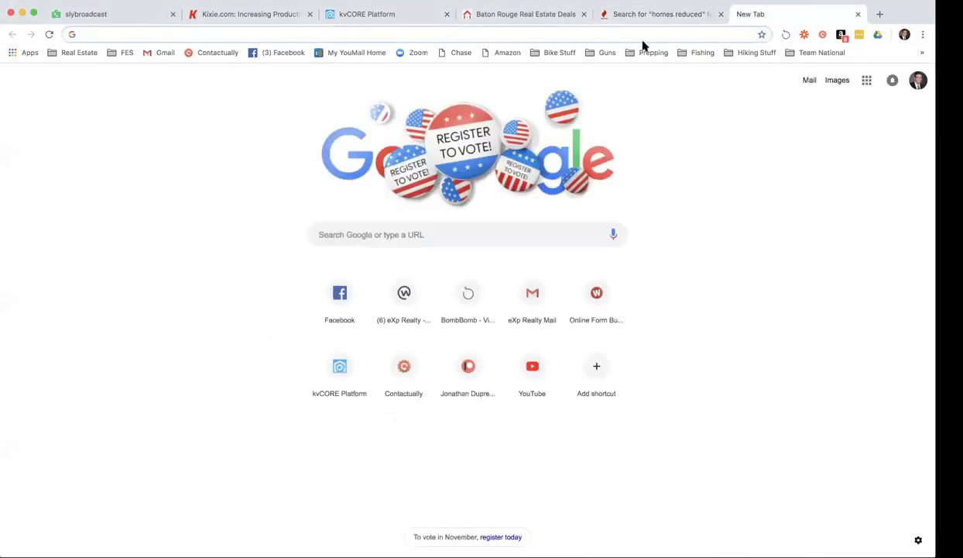
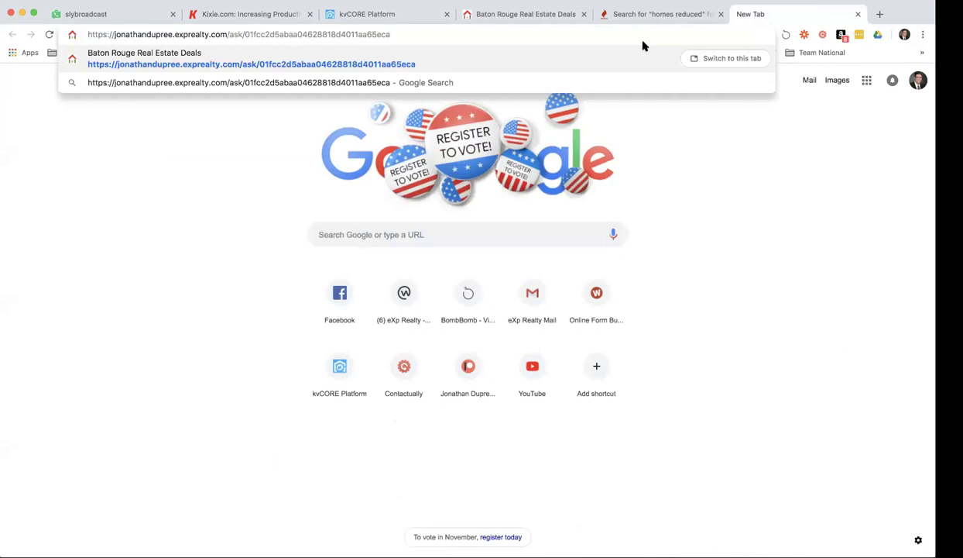
{"action": "key", "text": "Return"}
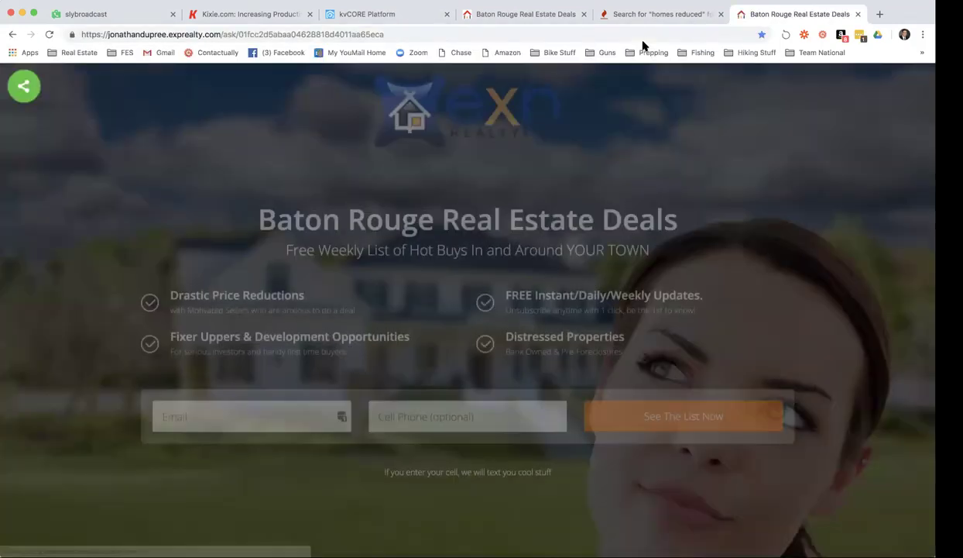
Copy the squeeze page's short link and open it in the landing page tab to test the redirect.
{"action": "left_click", "coordinate": [415, 15]}
{"action": "triple_click", "coordinate": [701, 383]}
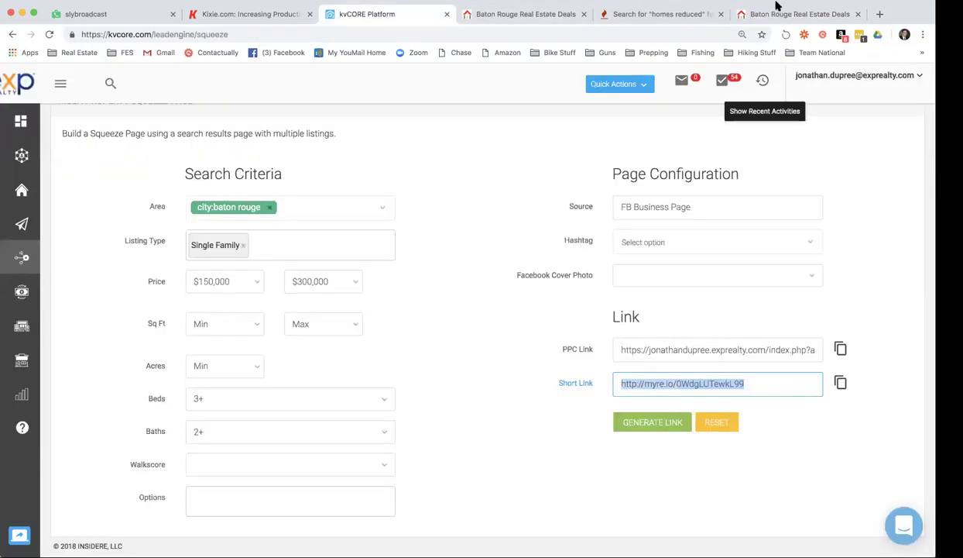
{"action": "left_click", "coordinate": [757, 14]}
{"action": "left_click", "coordinate": [657, 34]}
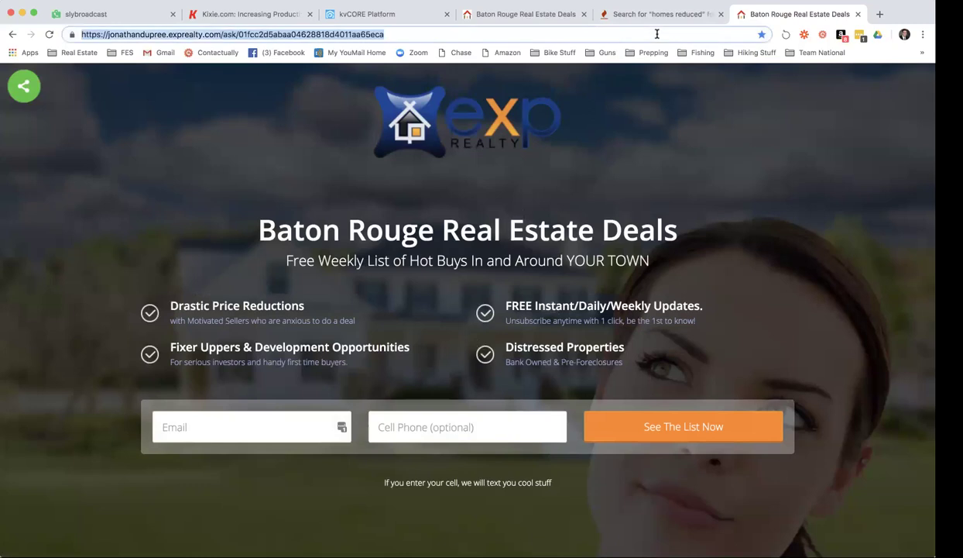
{"action": "key", "text": "super+v"}
{"action": "key", "text": "Return"}
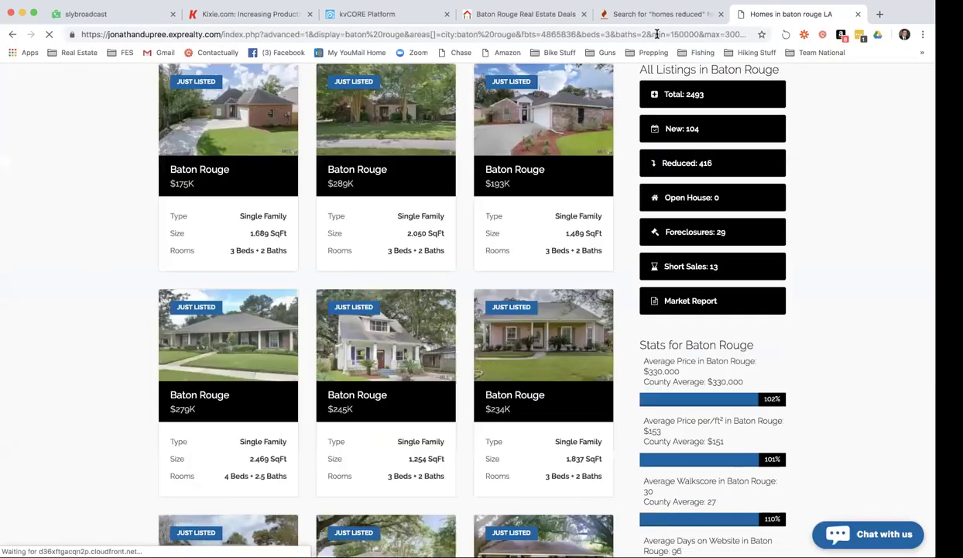
Scroll past the search form to the Baton Rouge single-family listing cards.
{"action": "scroll", "coordinate": [546, 117], "scroll_direction": "up", "scroll_amount": 5}
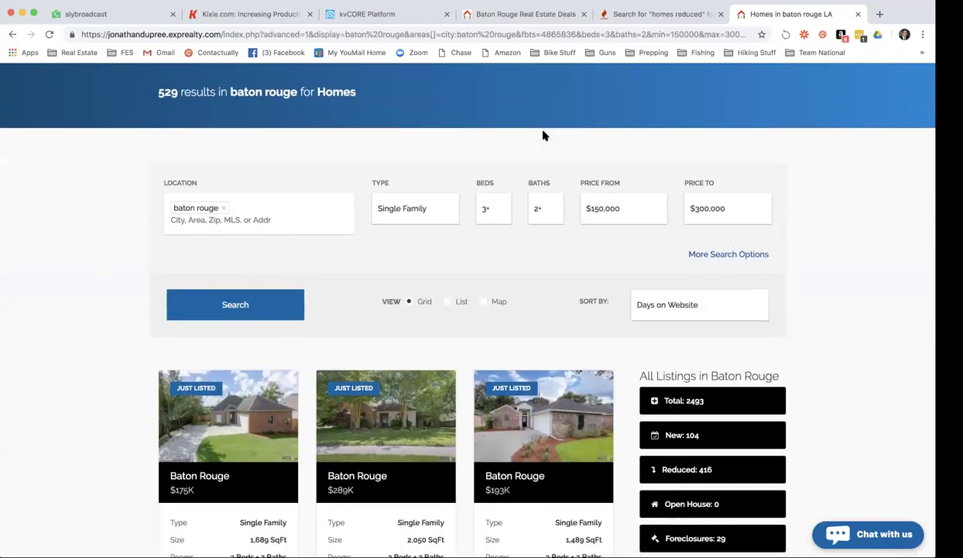
{"action": "scroll", "coordinate": [543, 136], "scroll_direction": "down", "scroll_amount": 1}
{"action": "scroll", "coordinate": [545, 135], "scroll_direction": "down", "scroll_amount": 3}
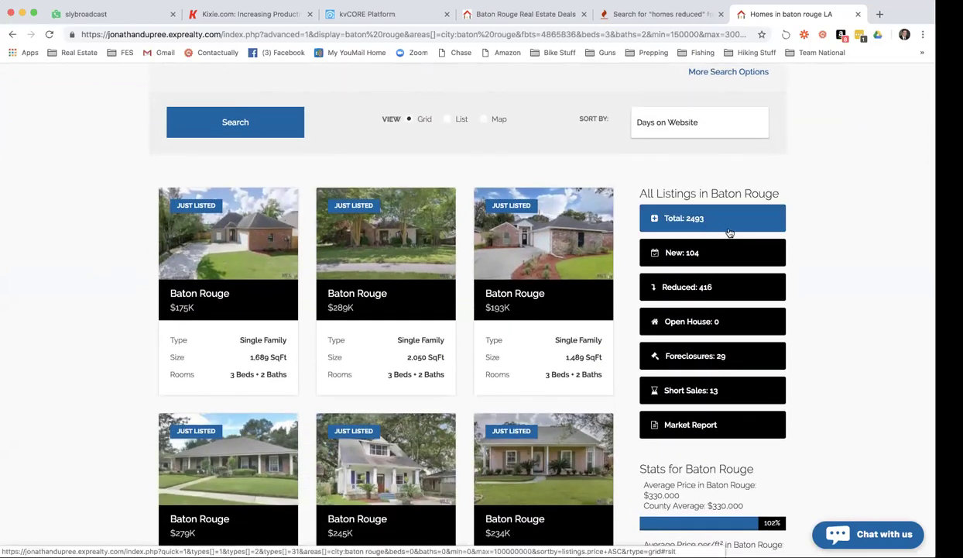
{"action": "scroll", "coordinate": [716, 246], "scroll_direction": "down", "scroll_amount": 1}
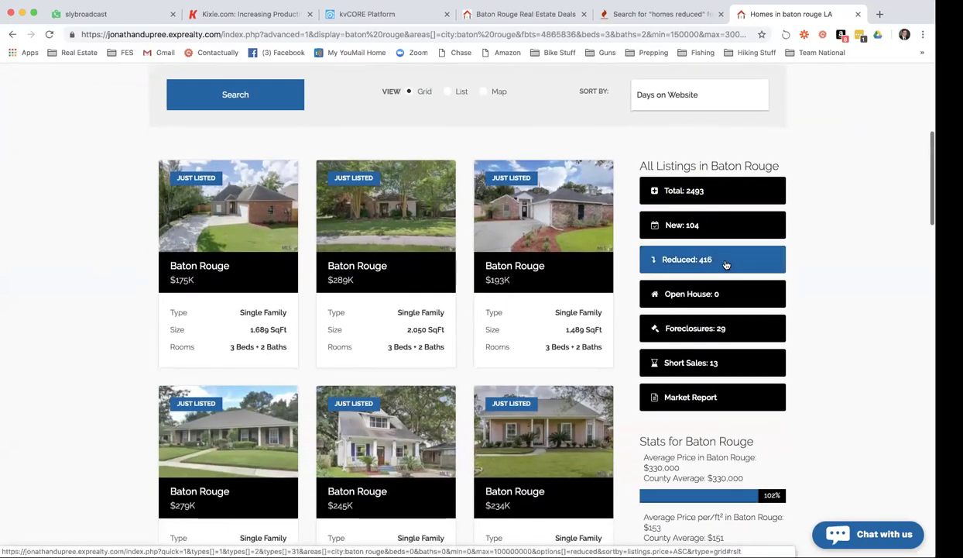
{"action": "scroll", "coordinate": [726, 265], "scroll_direction": "down", "scroll_amount": 1}
{"action": "scroll", "coordinate": [767, 249], "scroll_direction": "down", "scroll_amount": 1}
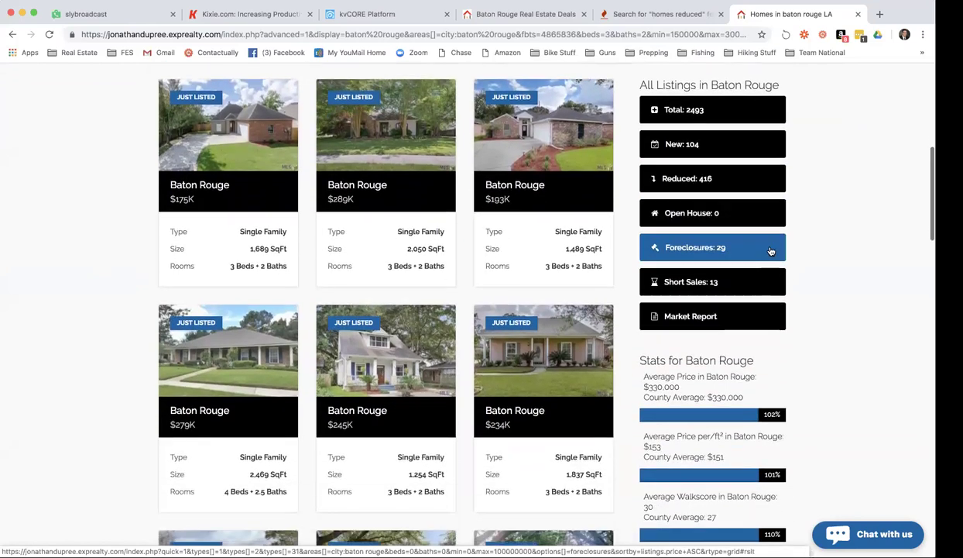
{"action": "scroll", "coordinate": [741, 252], "scroll_direction": "down", "scroll_amount": 1}
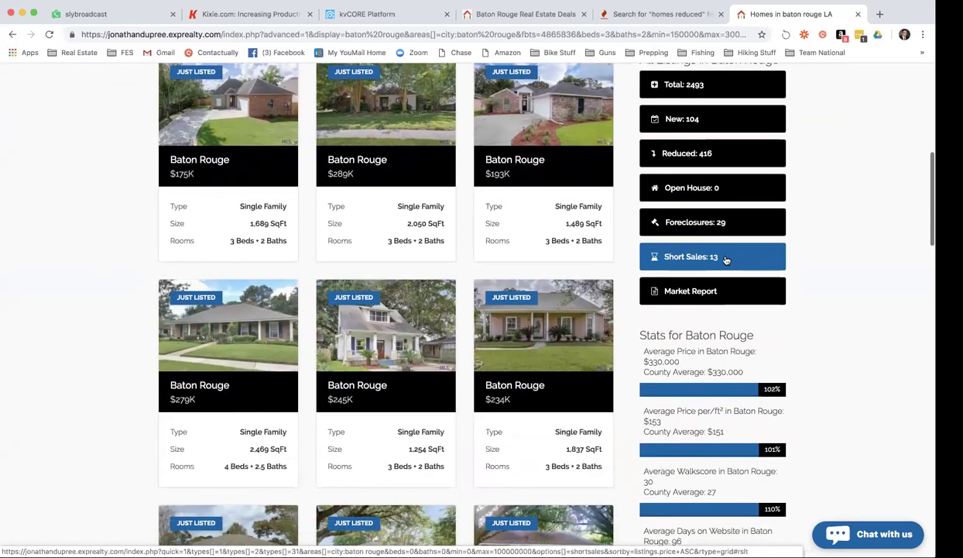
{"action": "scroll", "coordinate": [727, 250], "scroll_direction": "down", "scroll_amount": 3}
{"action": "scroll", "coordinate": [633, 249], "scroll_direction": "down", "scroll_amount": 12}
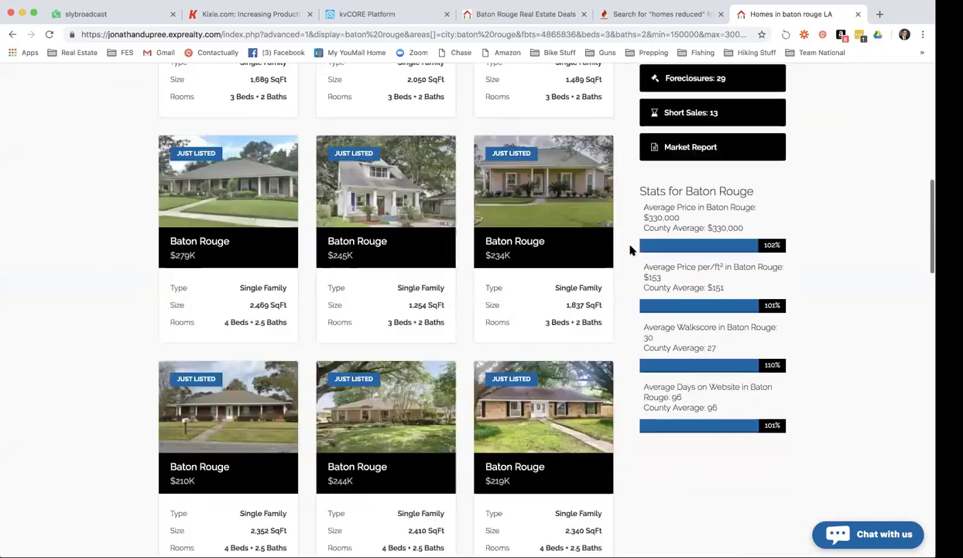
{"action": "scroll", "coordinate": [631, 250], "scroll_direction": "down", "scroll_amount": 20}
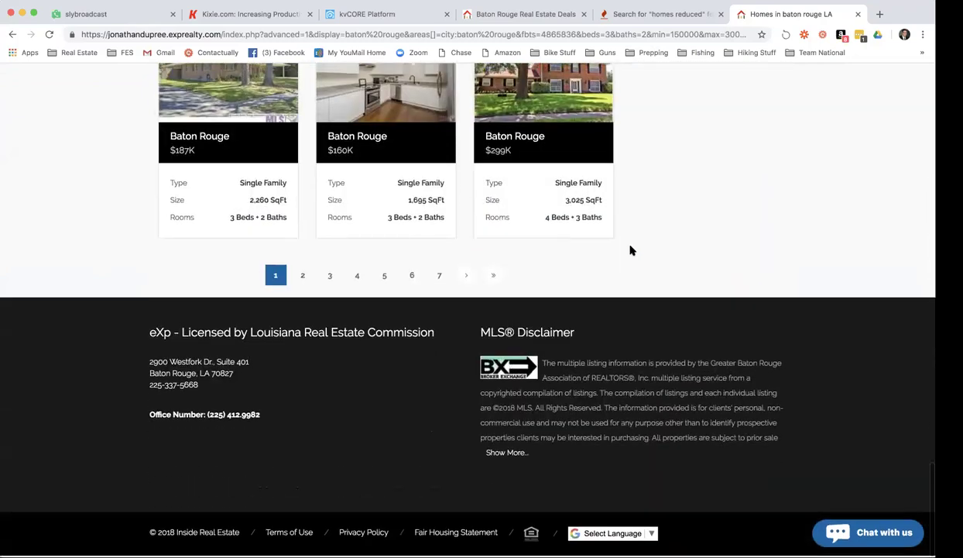
{"action": "scroll", "coordinate": [631, 250], "scroll_direction": "up", "scroll_amount": 15}
{"action": "scroll", "coordinate": [632, 250], "scroll_direction": "up", "scroll_amount": 10}
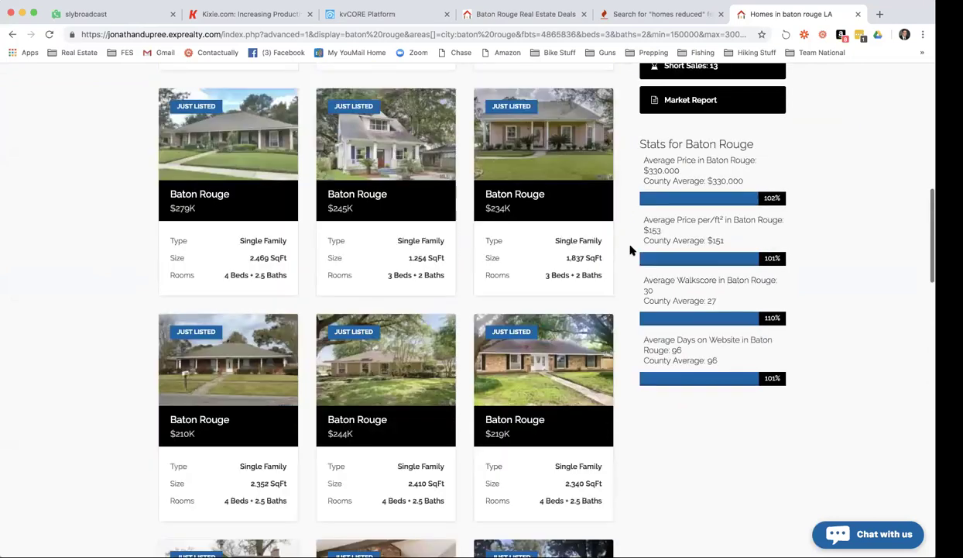
{"action": "scroll", "coordinate": [631, 250], "scroll_direction": "up", "scroll_amount": 2}
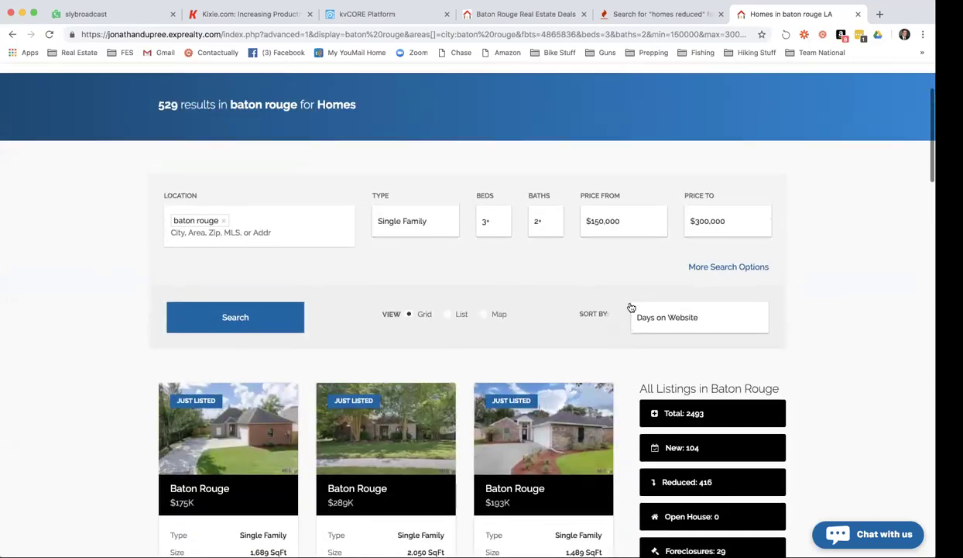
{"action": "scroll", "coordinate": [630, 307], "scroll_direction": "down", "scroll_amount": 3}
{"action": "mouse_move", "coordinate": [577, 326]}
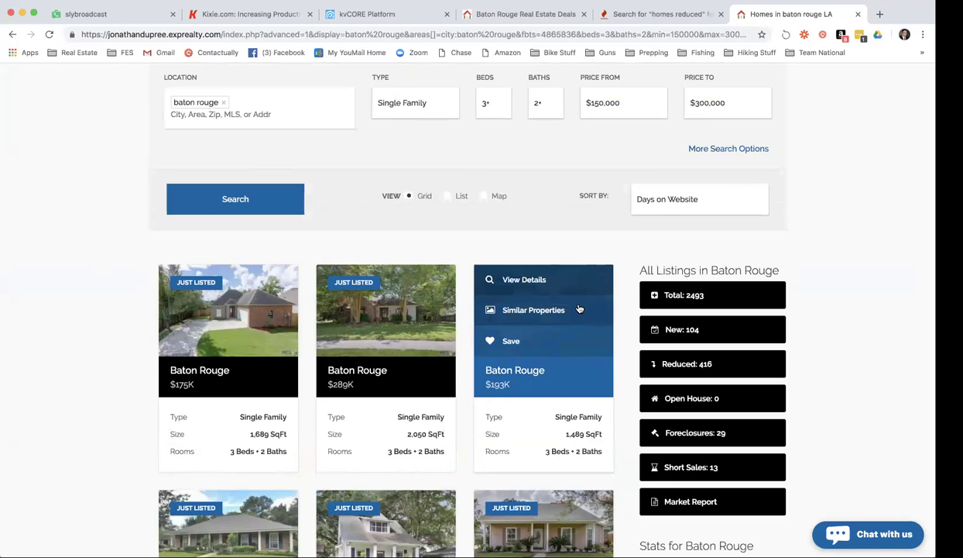
Show Similar Properties for the $193K home, then browse and close the Real Estate bookmarks.
{"action": "left_click", "coordinate": [577, 306]}
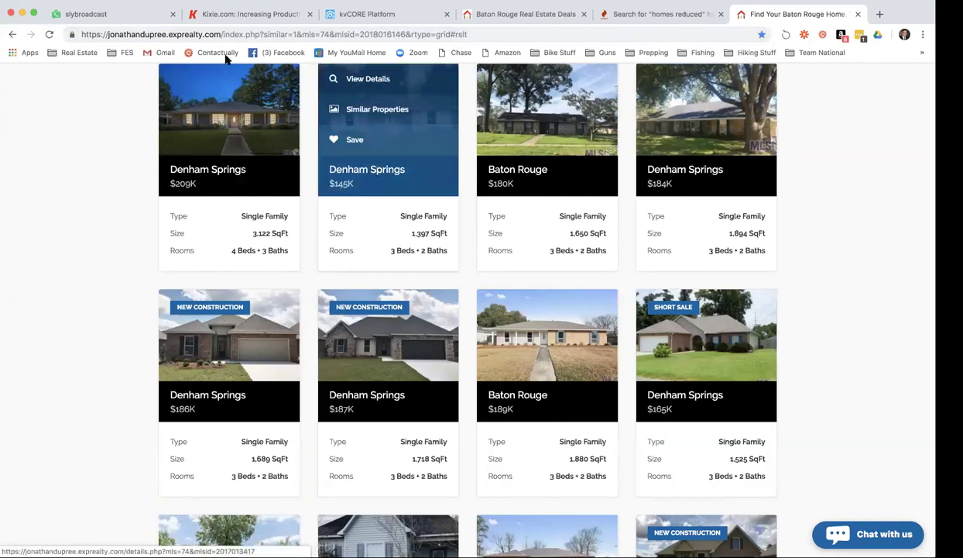
{"action": "left_click", "coordinate": [66, 52]}
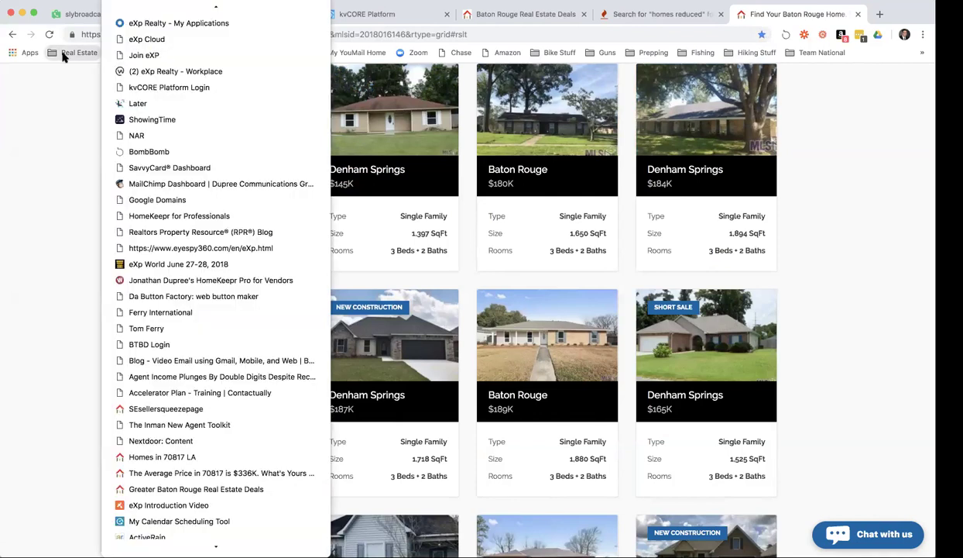
{"action": "scroll", "coordinate": [168, 458], "scroll_direction": "down", "scroll_amount": 4}
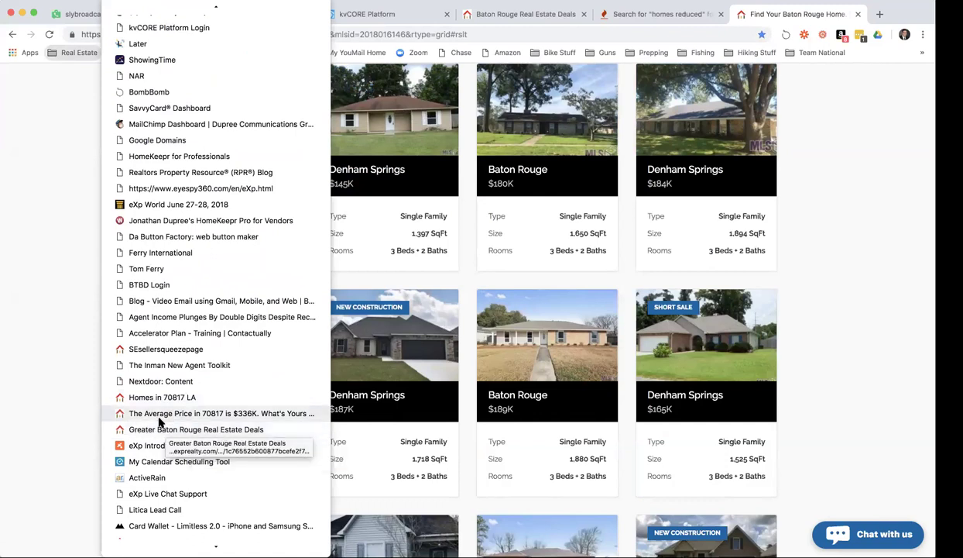
{"action": "left_click", "coordinate": [54, 189]}
{"action": "mouse_move", "coordinate": [278, 114]}
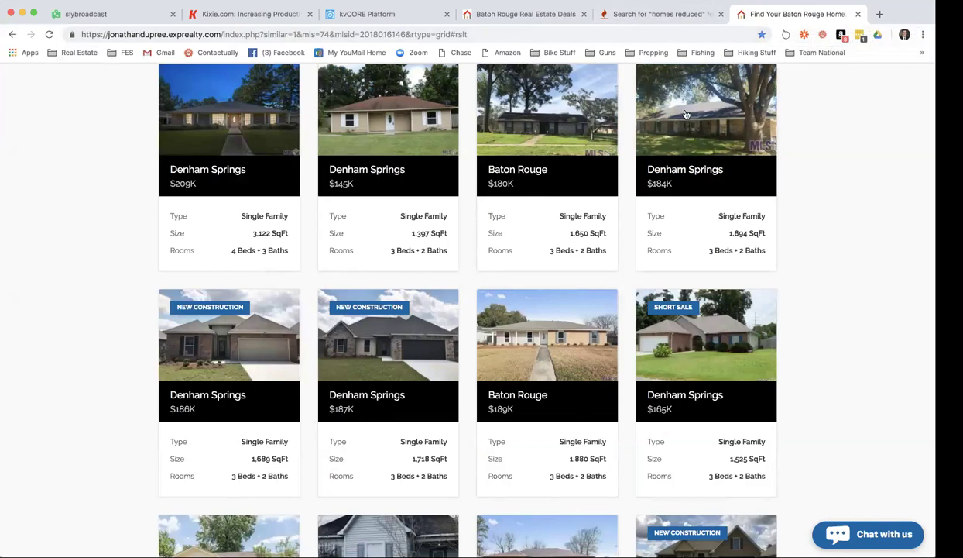
{"action": "scroll", "coordinate": [692, 108], "scroll_direction": "up", "scroll_amount": 5}
{"action": "scroll", "coordinate": [692, 114], "scroll_direction": "up", "scroll_amount": 4}
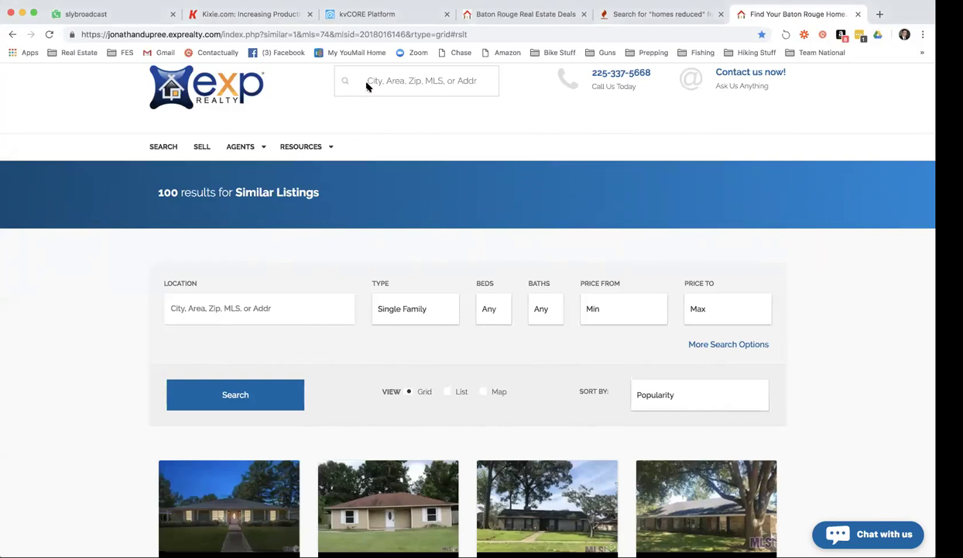
{"action": "scroll", "coordinate": [377, 161], "scroll_direction": "up", "scroll_amount": 1}
{"action": "scroll", "coordinate": [377, 162], "scroll_direction": "up", "scroll_amount": 1}
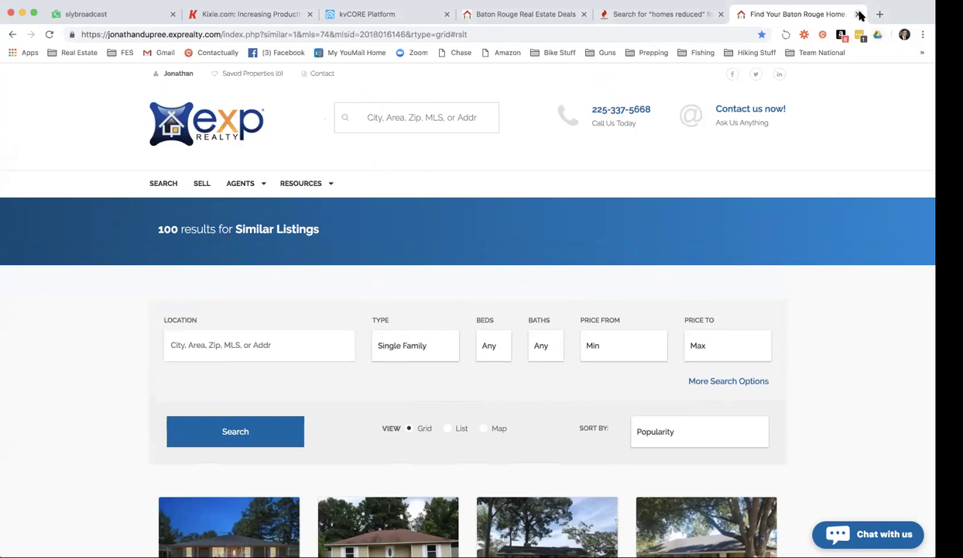
{"action": "left_click", "coordinate": [858, 13]}
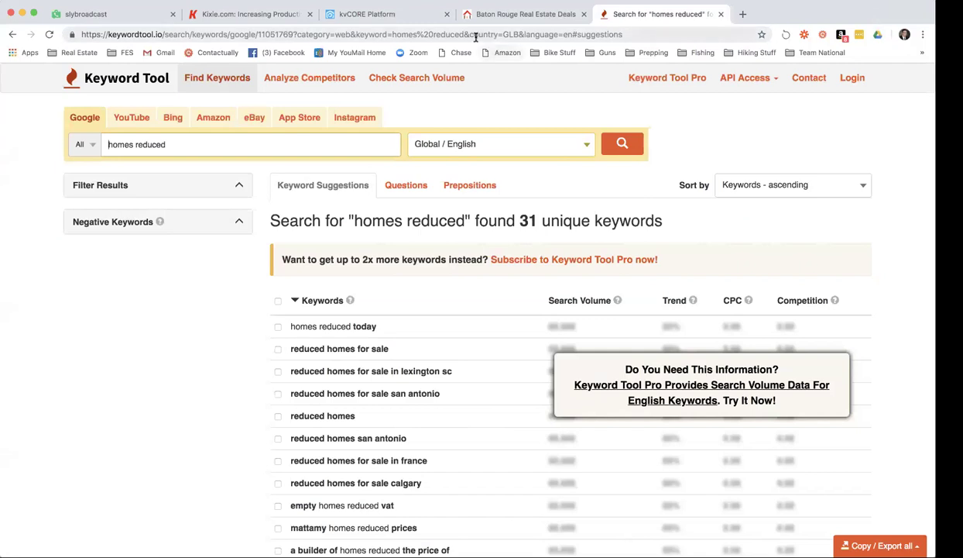
Search Keyword Tool for 'real estate' and browse its 676 keyword suggestions.
{"action": "triple_click", "coordinate": [227, 140]}
{"action": "key", "text": "BackSpace"}
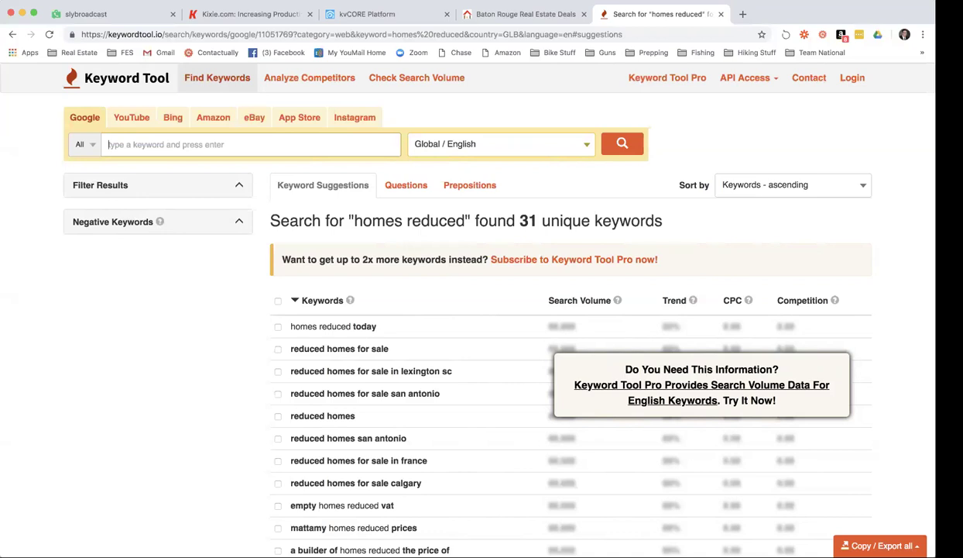
{"action": "type", "text": "real estate"}
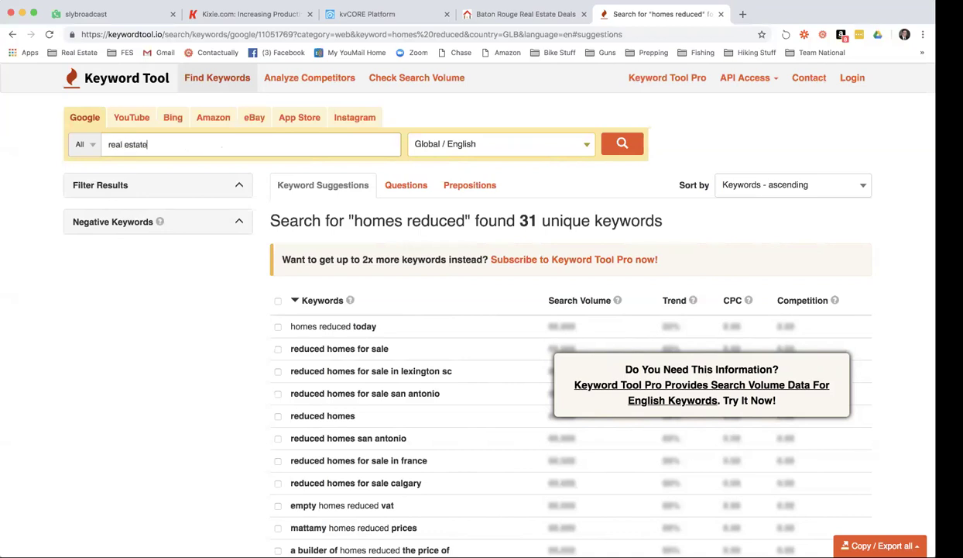
{"action": "key", "text": "Return"}
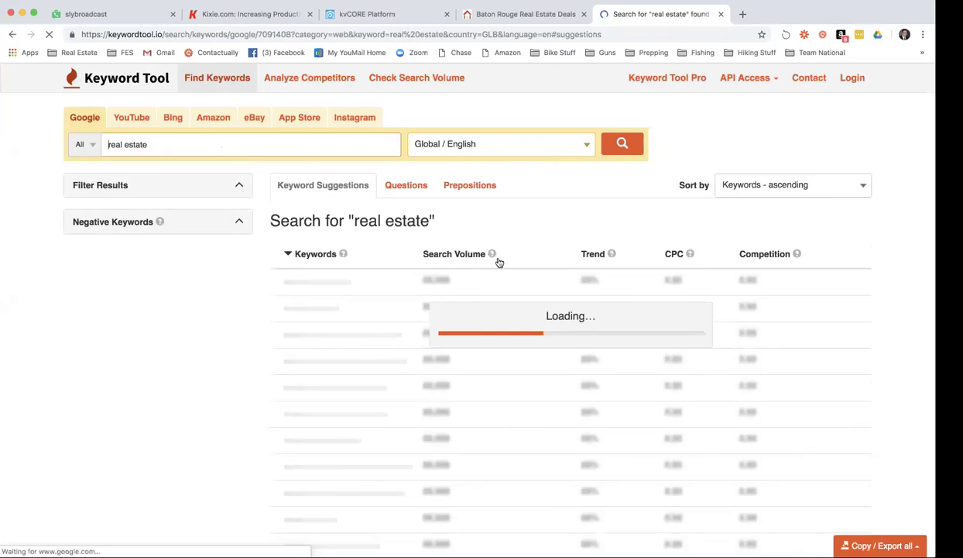
{"action": "scroll", "coordinate": [456, 319], "scroll_direction": "down", "scroll_amount": 1}
{"action": "scroll", "coordinate": [456, 319], "scroll_direction": "down", "scroll_amount": 10}
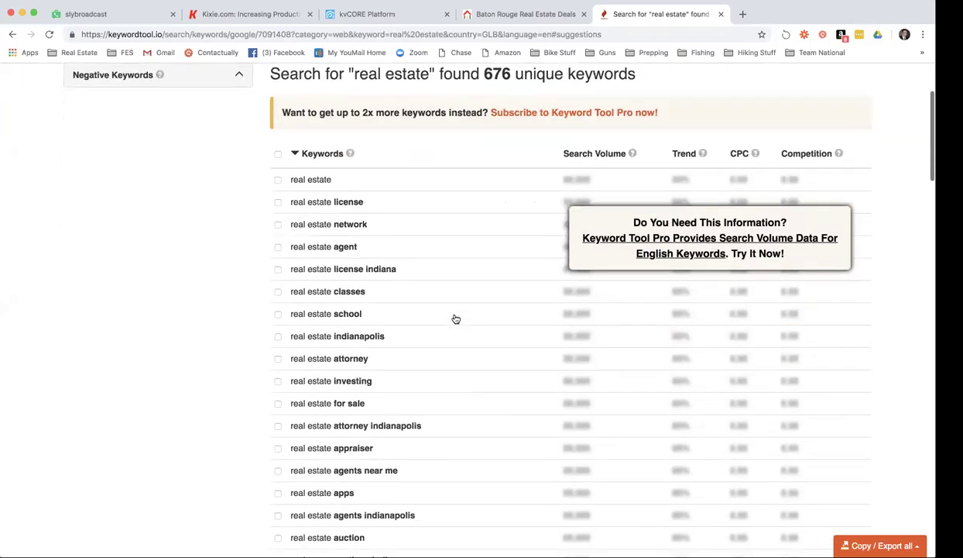
{"action": "scroll", "coordinate": [456, 319], "scroll_direction": "down", "scroll_amount": 6}
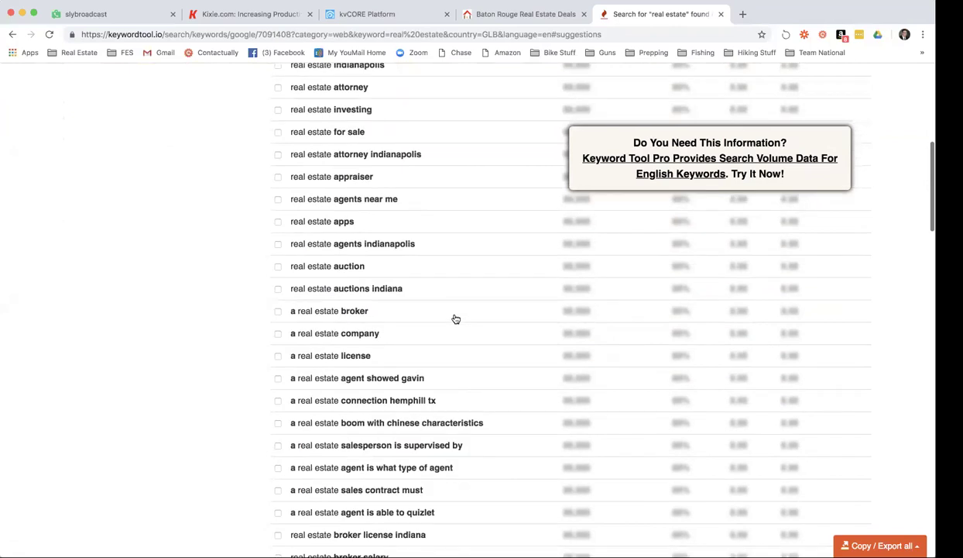
{"action": "scroll", "coordinate": [456, 319], "scroll_direction": "down", "scroll_amount": 3}
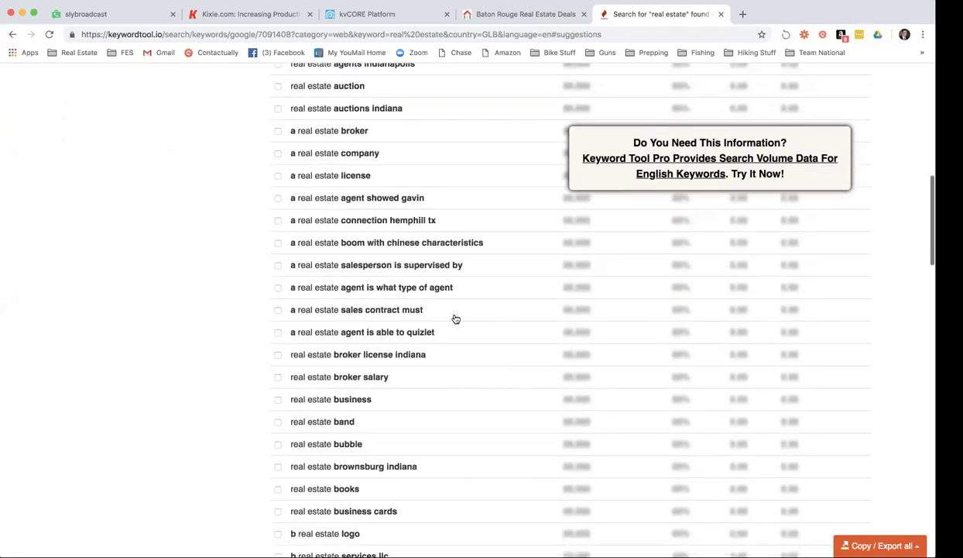
{"action": "scroll", "coordinate": [364, 240], "scroll_direction": "up", "scroll_amount": 9}
{"action": "scroll", "coordinate": [364, 240], "scroll_direction": "up", "scroll_amount": 10}
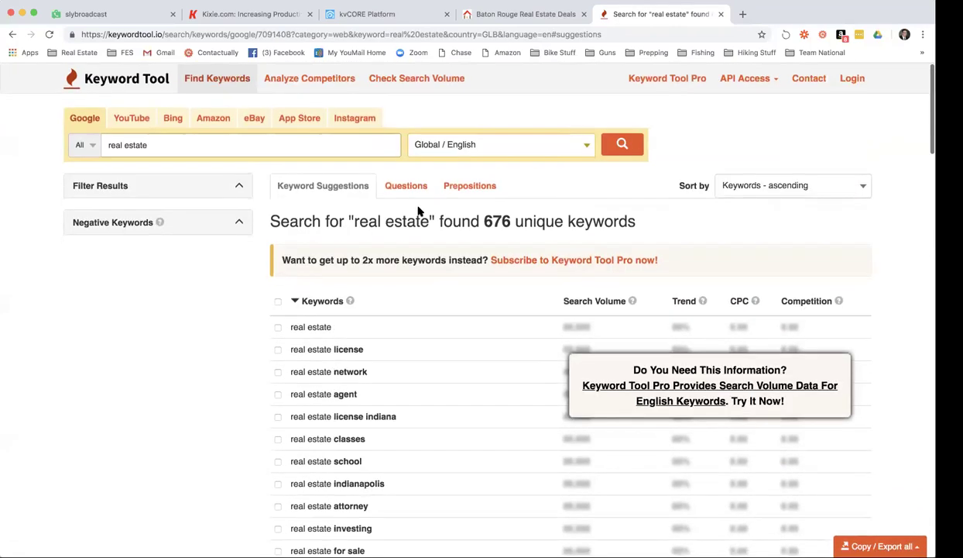
{"action": "left_click", "coordinate": [325, 146]}
{"action": "key", "text": "alt+shift+Left"}
{"action": "key", "text": "alt+shift+Left"}
Search 'homes for sale' and scroll the 658 suggestions, including Baton Rouge variations.
{"action": "type", "text": "homes for sale"}
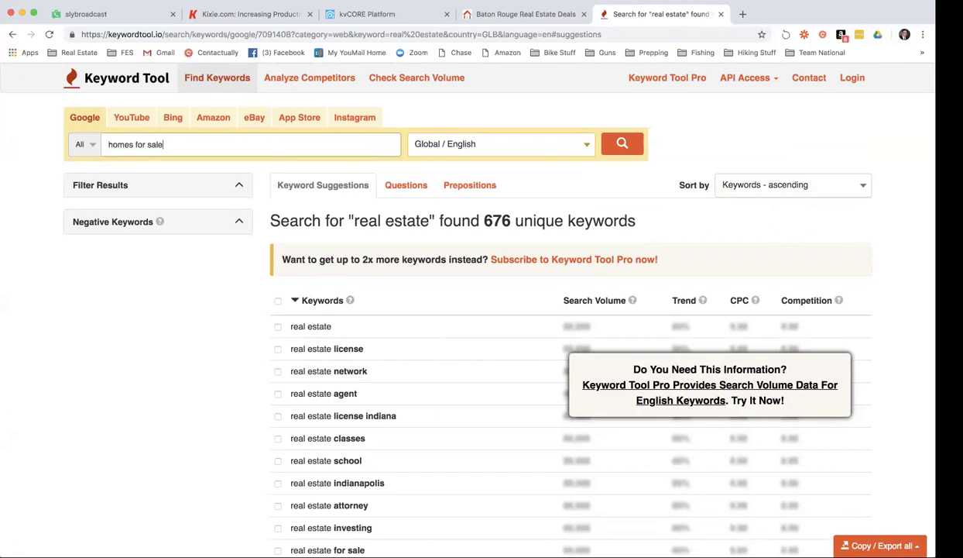
{"action": "key", "text": "Return"}
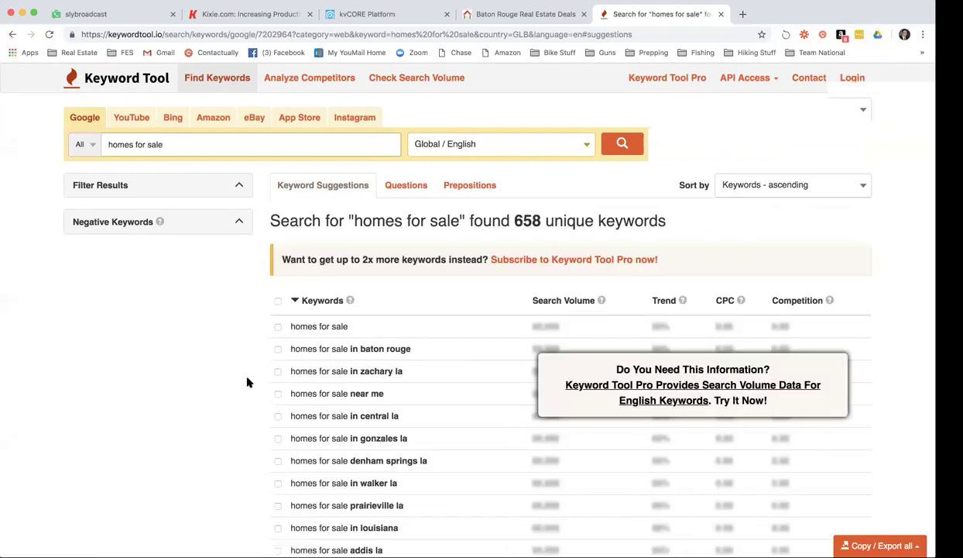
{"action": "scroll", "coordinate": [248, 381], "scroll_direction": "down", "scroll_amount": 5}
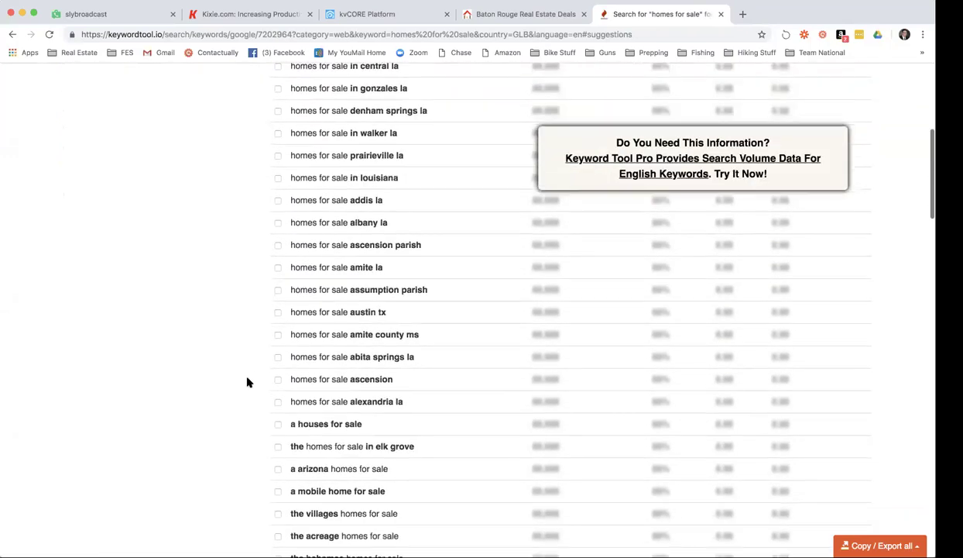
{"action": "scroll", "coordinate": [248, 382], "scroll_direction": "down", "scroll_amount": 3}
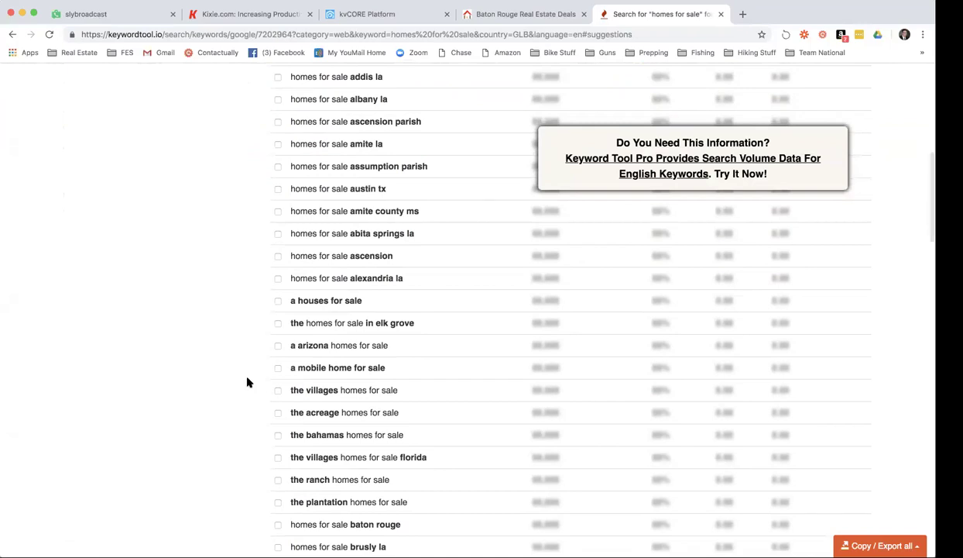
{"action": "scroll", "coordinate": [247, 382], "scroll_direction": "down", "scroll_amount": 7}
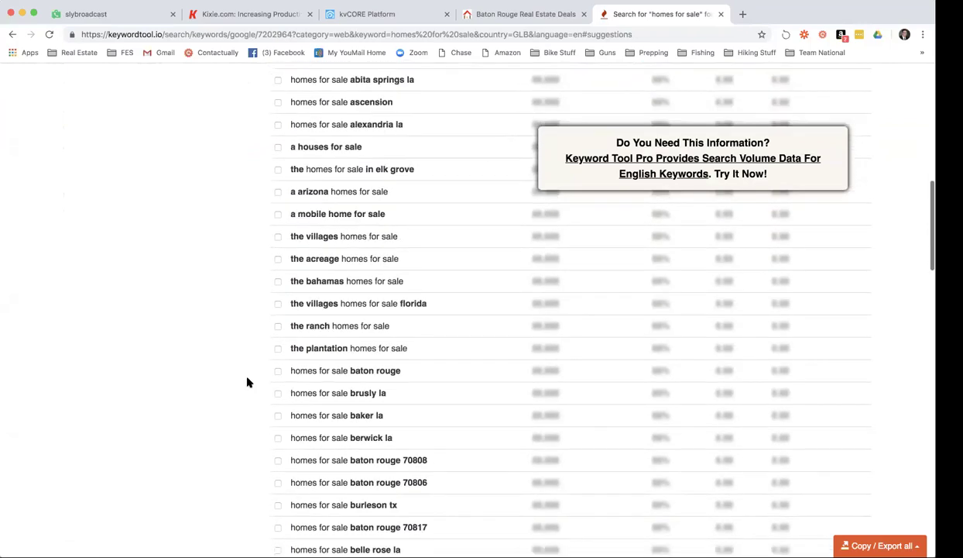
{"action": "scroll", "coordinate": [248, 382], "scroll_direction": "down", "scroll_amount": 3}
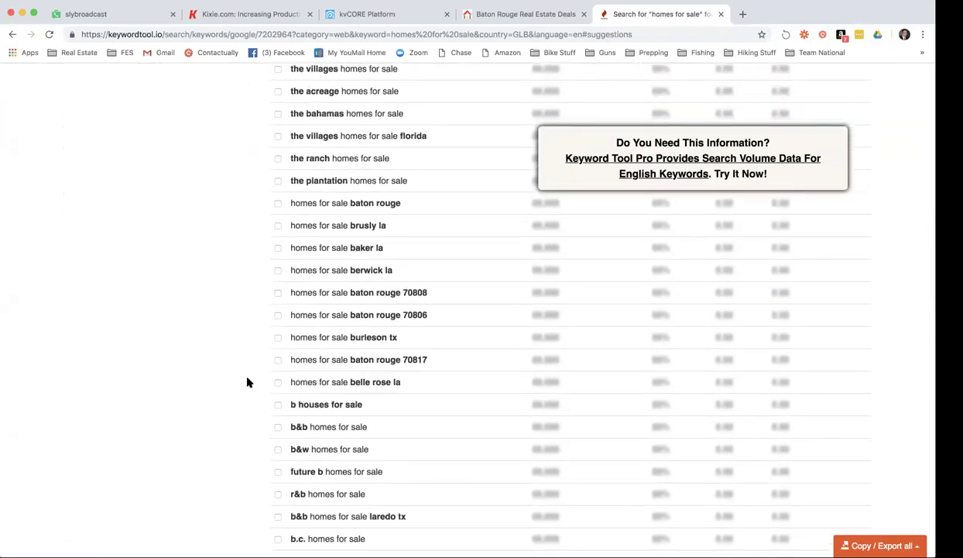
{"action": "scroll", "coordinate": [248, 381], "scroll_direction": "down", "scroll_amount": 9}
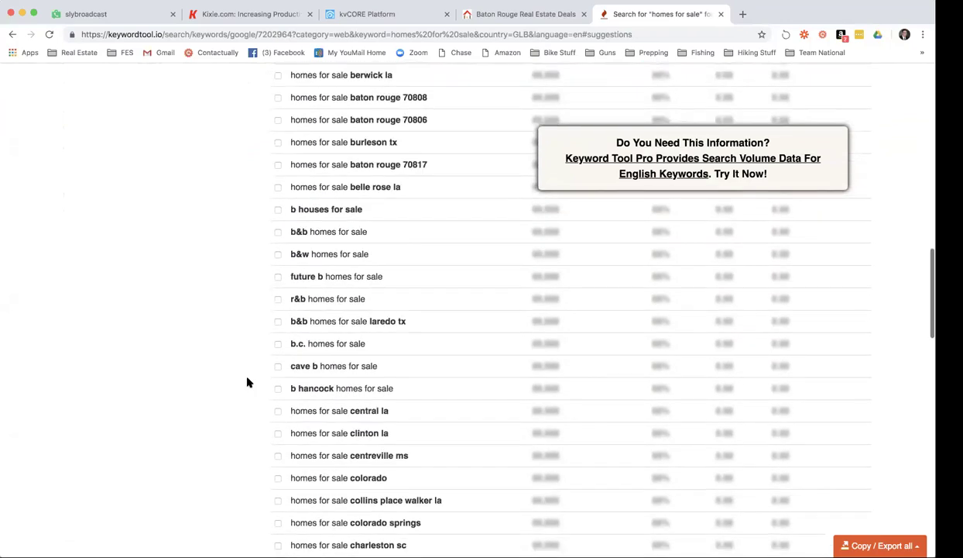
{"action": "scroll", "coordinate": [248, 381], "scroll_direction": "down", "scroll_amount": 8}
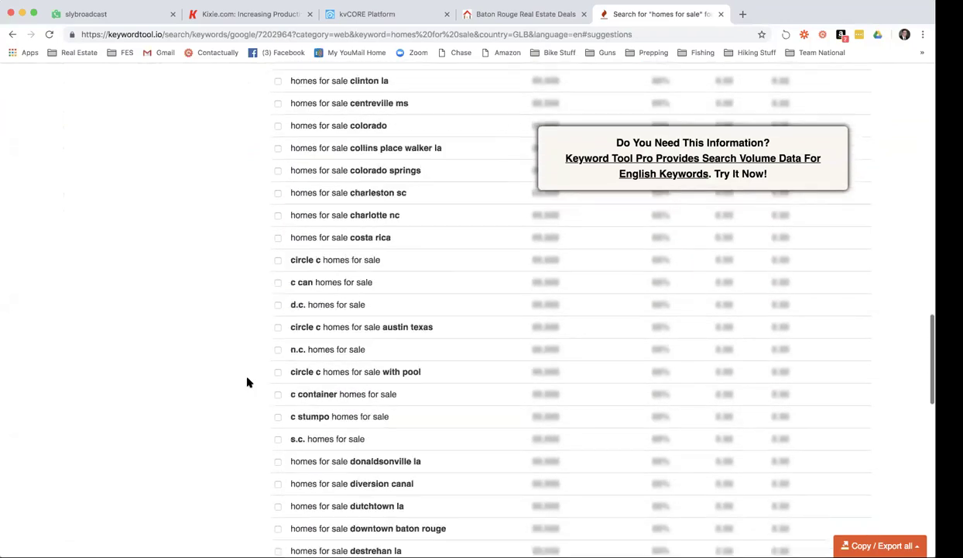
{"action": "scroll", "coordinate": [378, 242], "scroll_direction": "up", "scroll_amount": 17}
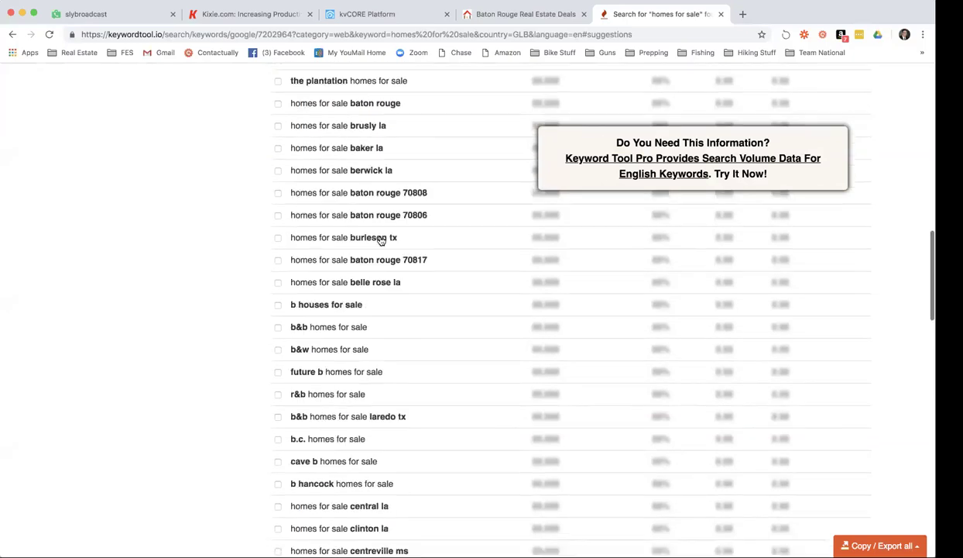
{"action": "scroll", "coordinate": [379, 243], "scroll_direction": "up", "scroll_amount": 17}
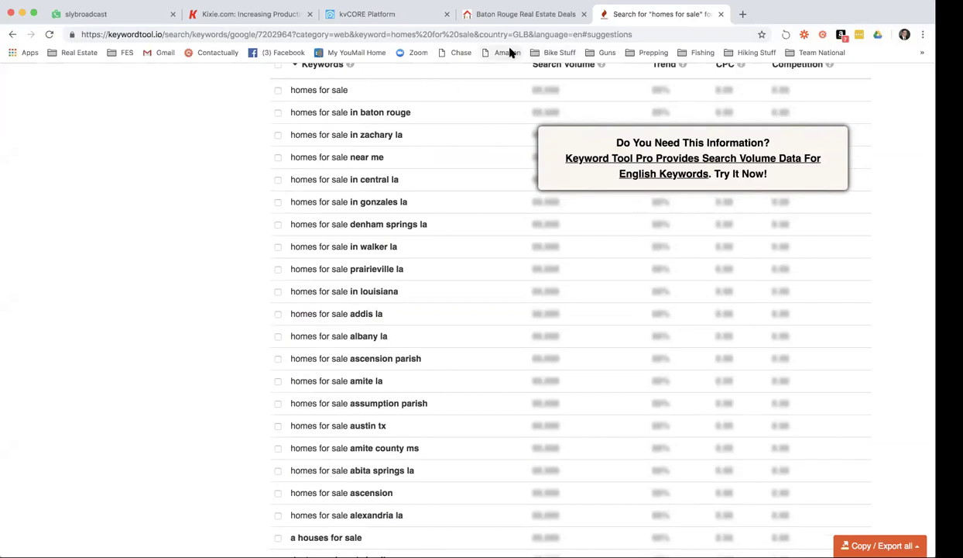
Switch back to kvCORE and review the Baton Rouge Multi-Property Squeeze Page criteria and links.
{"action": "left_click", "coordinate": [427, 18]}
{"action": "scroll", "coordinate": [441, 178], "scroll_direction": "up", "scroll_amount": 3}
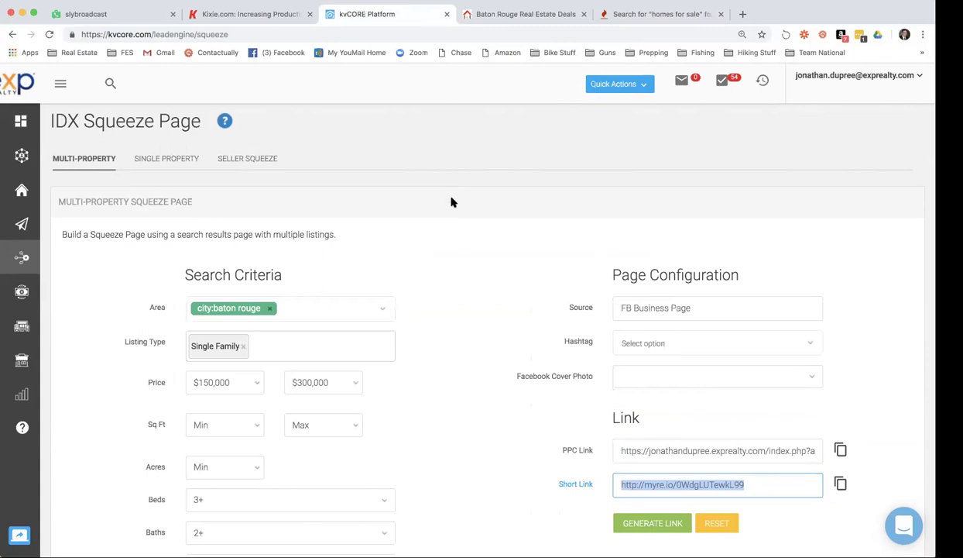
{"action": "scroll", "coordinate": [452, 202], "scroll_direction": "down", "scroll_amount": 3}
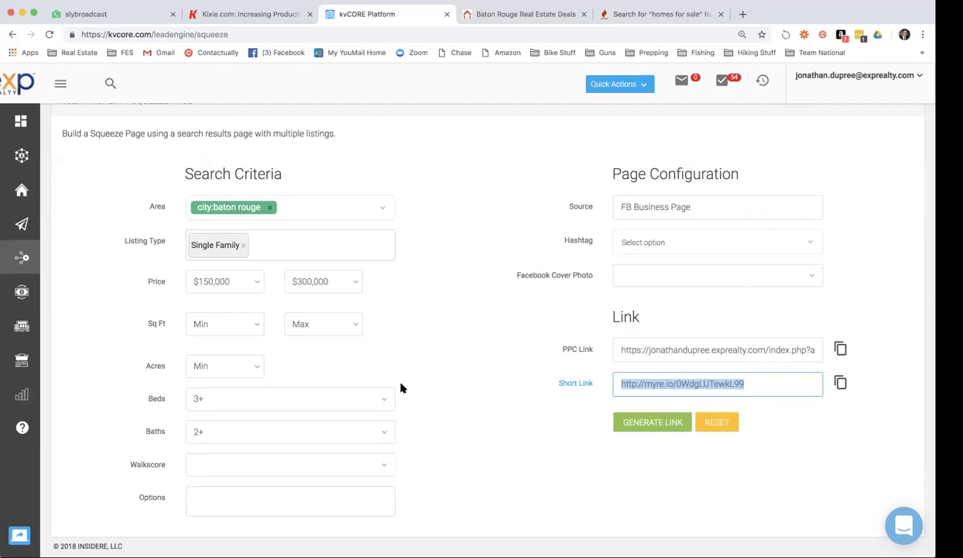
Remove the price limits by setting Price Min and Price Max to Min/Max.
{"action": "left_click", "coordinate": [248, 292]}
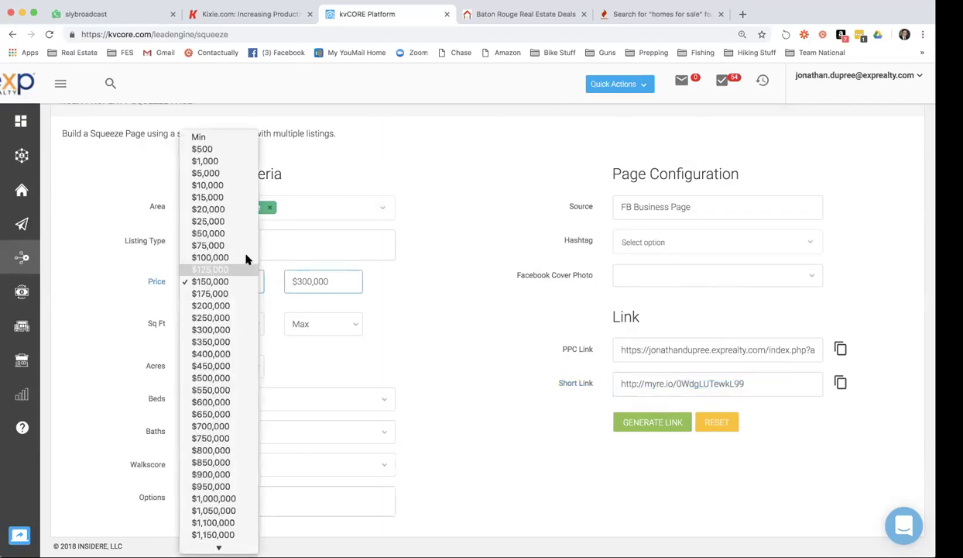
{"action": "left_click", "coordinate": [226, 137]}
{"action": "left_click", "coordinate": [337, 290]}
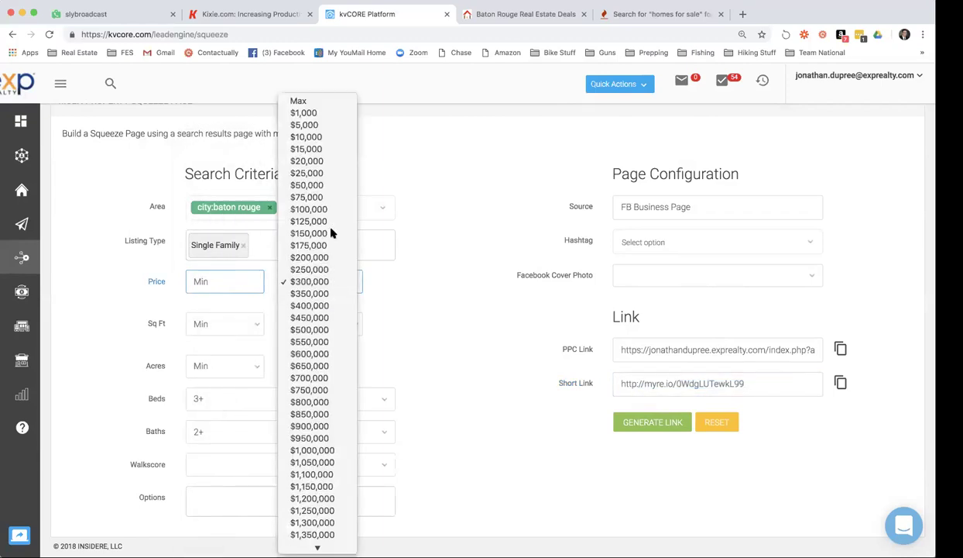
{"action": "left_click", "coordinate": [318, 100]}
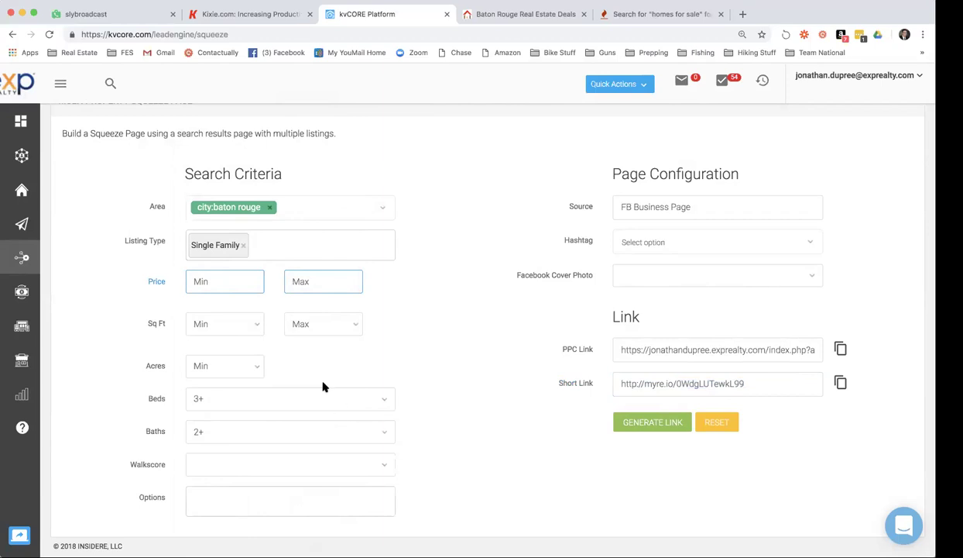
Add Pool and Golf Course listing options, generate a new link, and select the Short Link.
{"action": "left_click", "coordinate": [214, 500]}
{"action": "scroll", "coordinate": [275, 498], "scroll_direction": "down", "scroll_amount": 5}
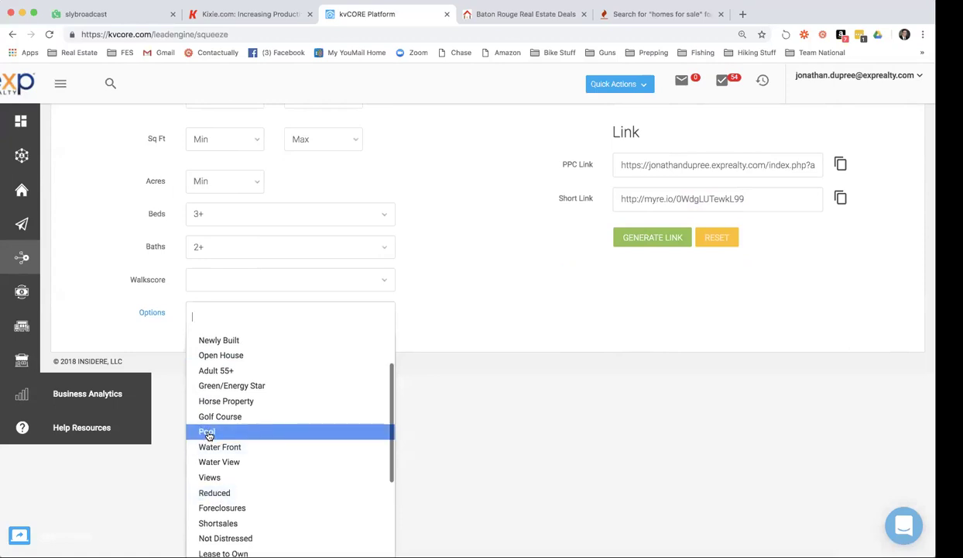
{"action": "left_click", "coordinate": [207, 435]}
{"action": "left_click", "coordinate": [264, 495]}
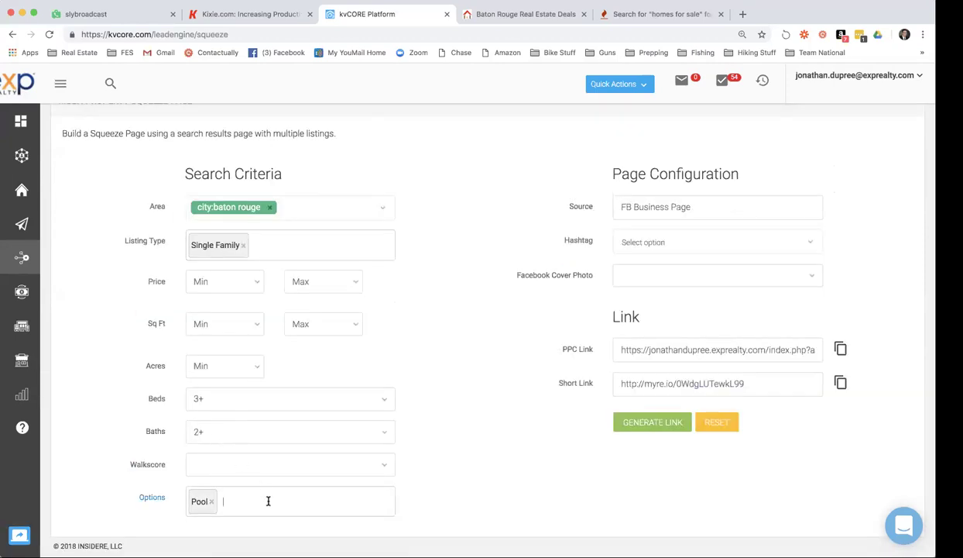
{"action": "scroll", "coordinate": [268, 500], "scroll_direction": "down", "scroll_amount": 3}
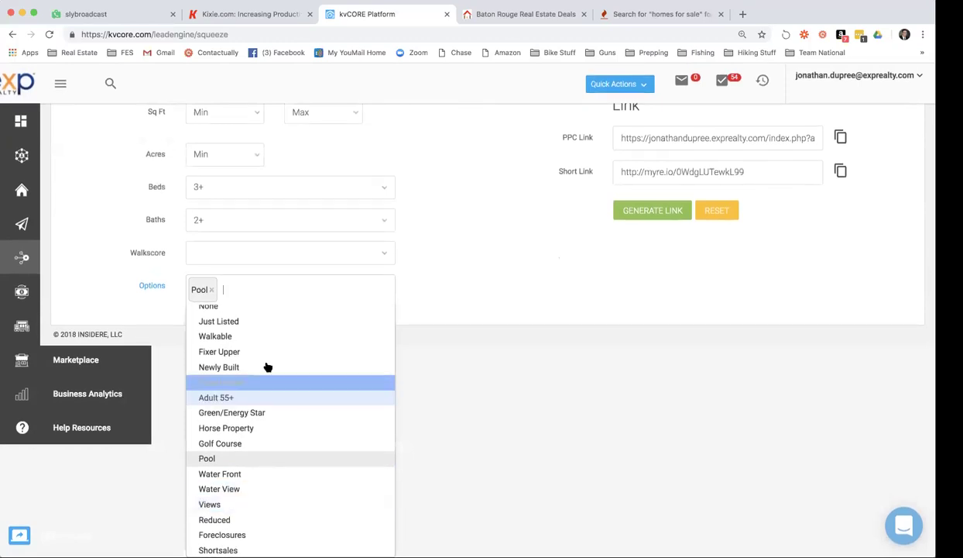
{"action": "left_click", "coordinate": [236, 443]}
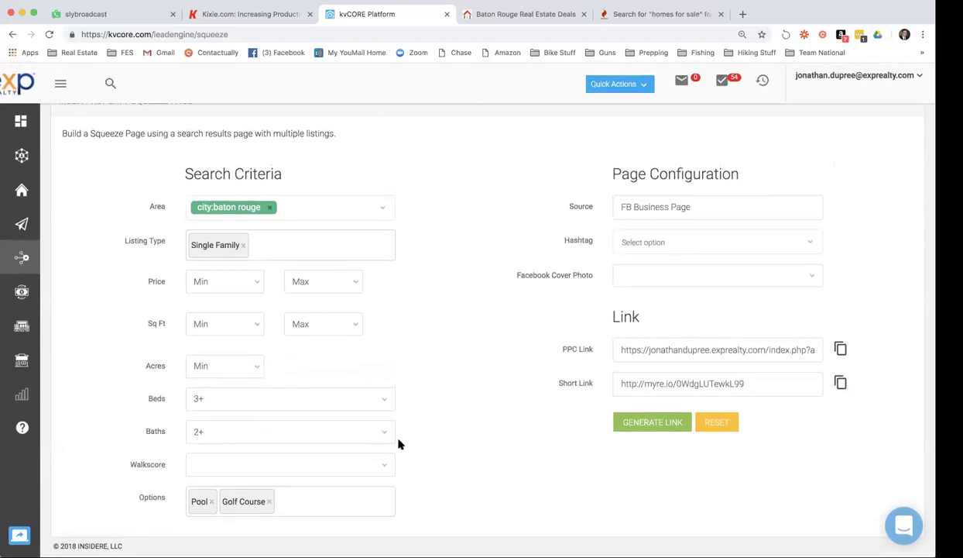
{"action": "left_click", "coordinate": [646, 425]}
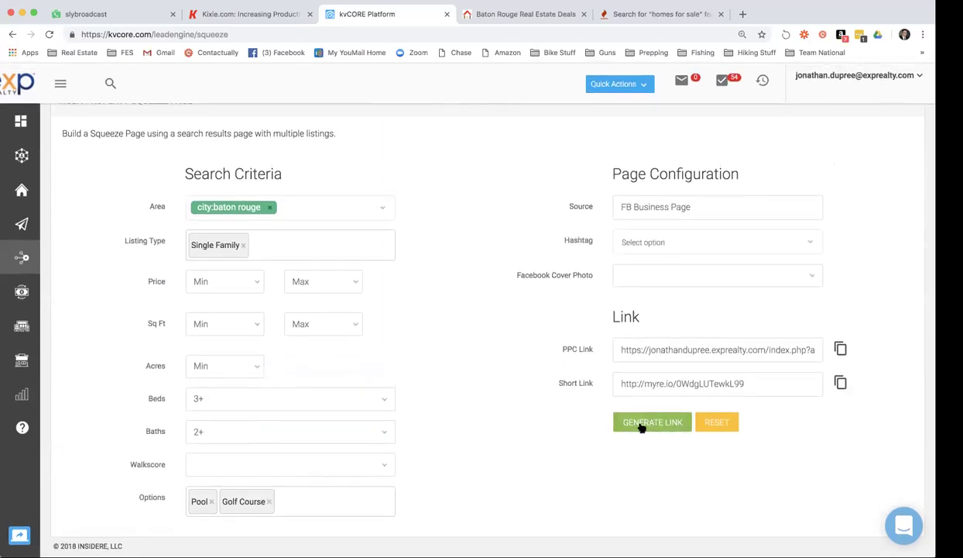
{"action": "left_click", "coordinate": [672, 383]}
{"action": "key", "text": "super+c"}
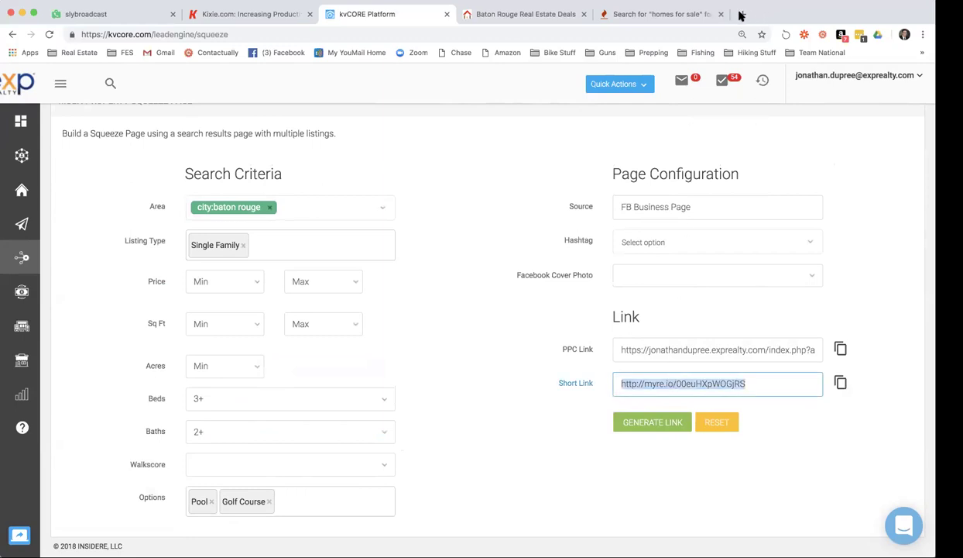
Load the copied short link in a new tab and scroll the Baton Rouge listings.
{"action": "left_click", "coordinate": [741, 13]}
{"action": "key", "text": "super+v"}
{"action": "key", "text": "Return"}
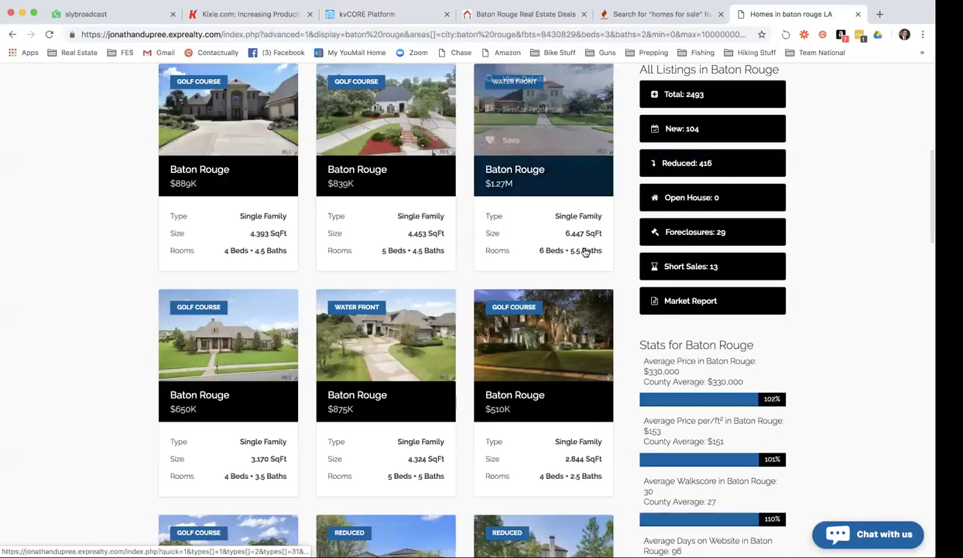
{"action": "scroll", "coordinate": [585, 251], "scroll_direction": "up", "scroll_amount": 2}
{"action": "scroll", "coordinate": [586, 251], "scroll_direction": "down", "scroll_amount": 7}
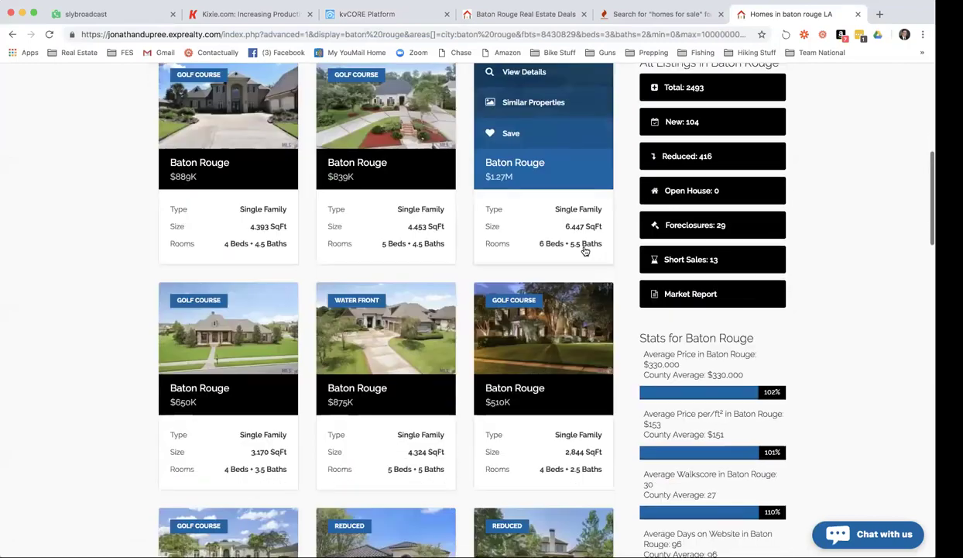
{"action": "scroll", "coordinate": [585, 251], "scroll_direction": "down", "scroll_amount": 9}
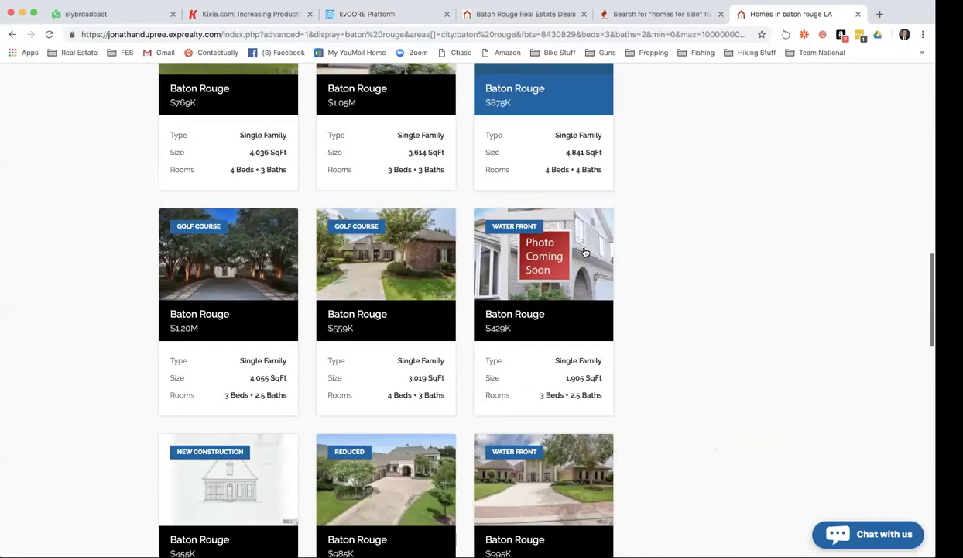
{"action": "scroll", "coordinate": [585, 251], "scroll_direction": "down", "scroll_amount": 7}
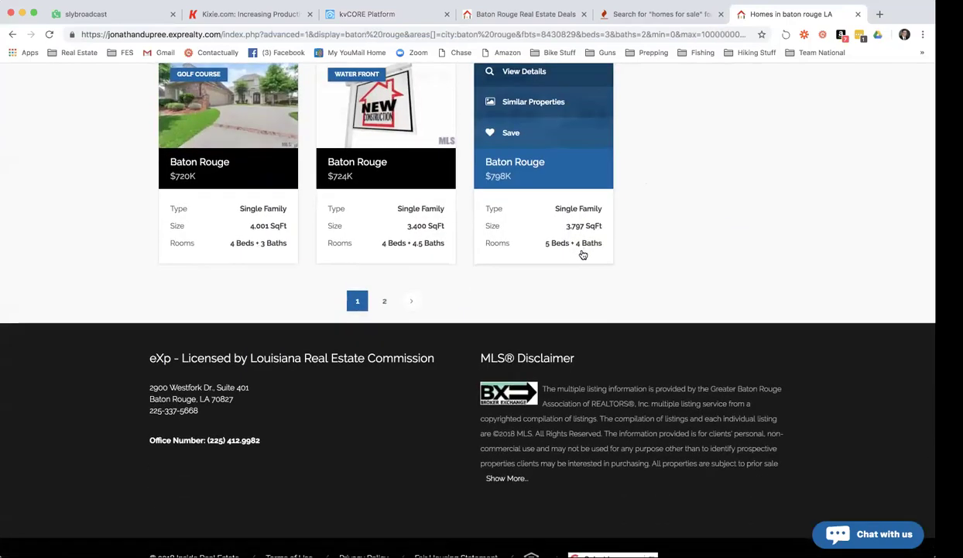
Check page 2 of the listings, return to page 1, then open the Facebook business page.
{"action": "left_click", "coordinate": [389, 304]}
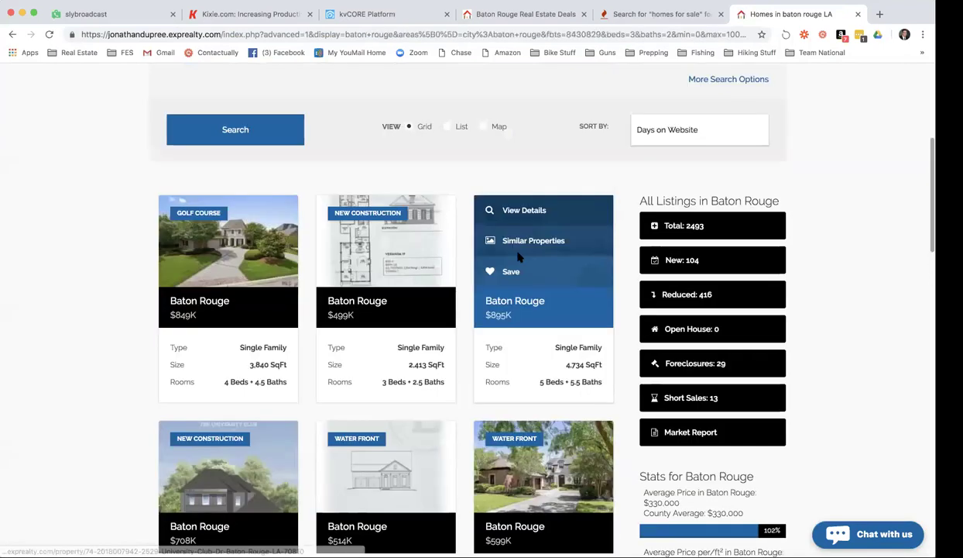
{"action": "scroll", "coordinate": [504, 277], "scroll_direction": "down", "scroll_amount": 15}
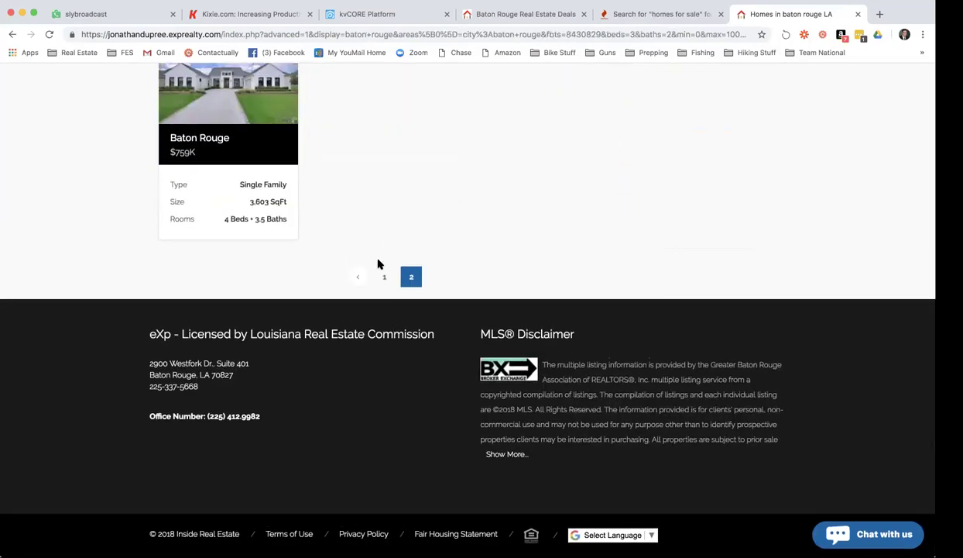
{"action": "left_click", "coordinate": [384, 276]}
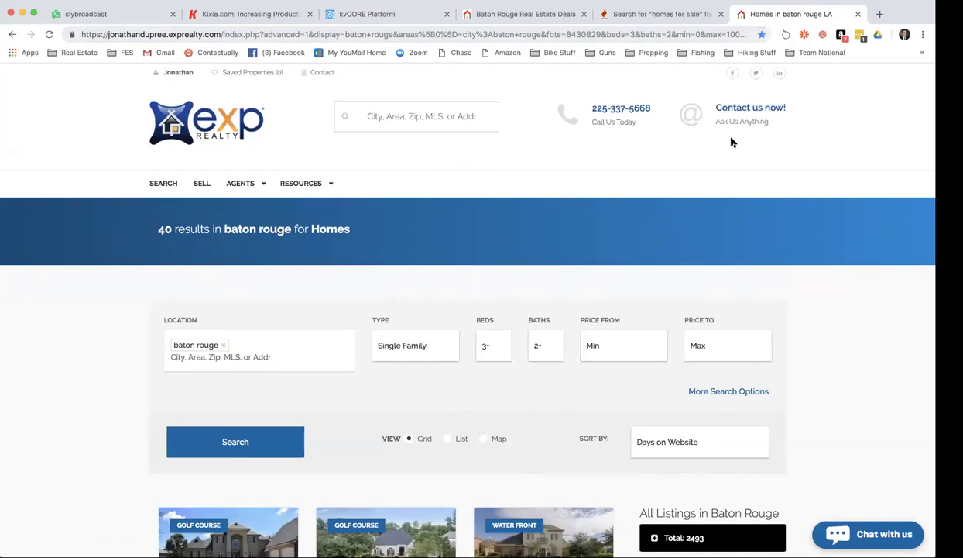
{"action": "scroll", "coordinate": [731, 132], "scroll_direction": "down", "scroll_amount": 1}
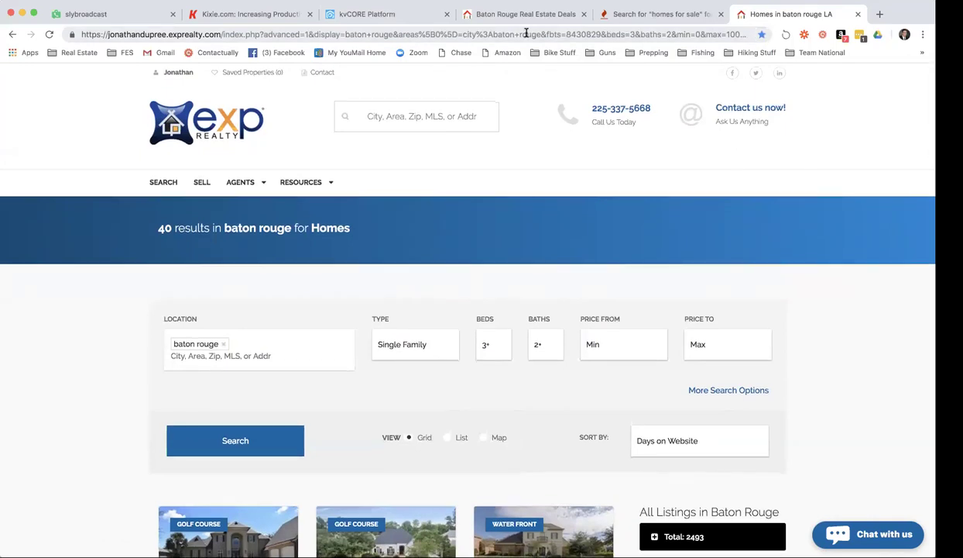
{"action": "left_click", "coordinate": [282, 54]}
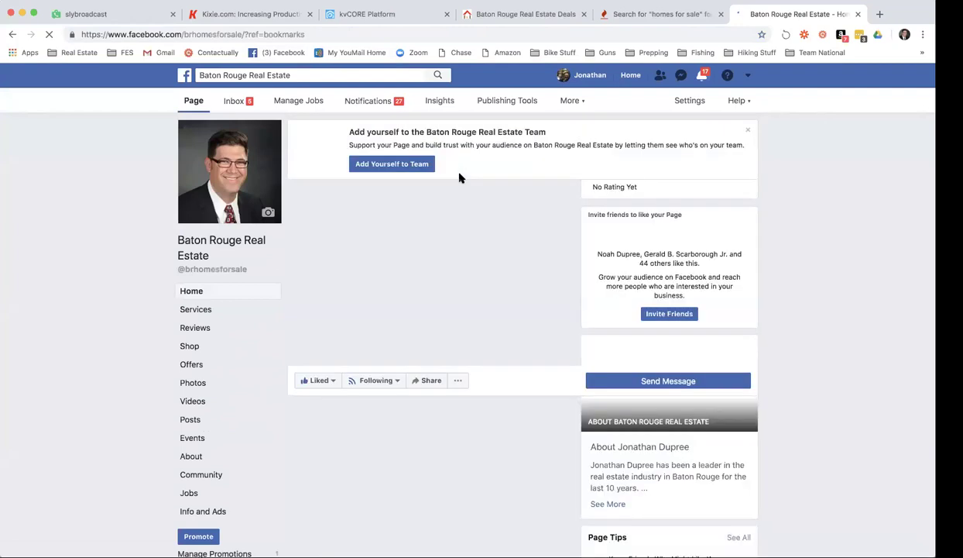
Draft a page post about Baton Rouge homes on a golf course with a swimming pool, plus the short link.
{"action": "left_click", "coordinate": [397, 380]}
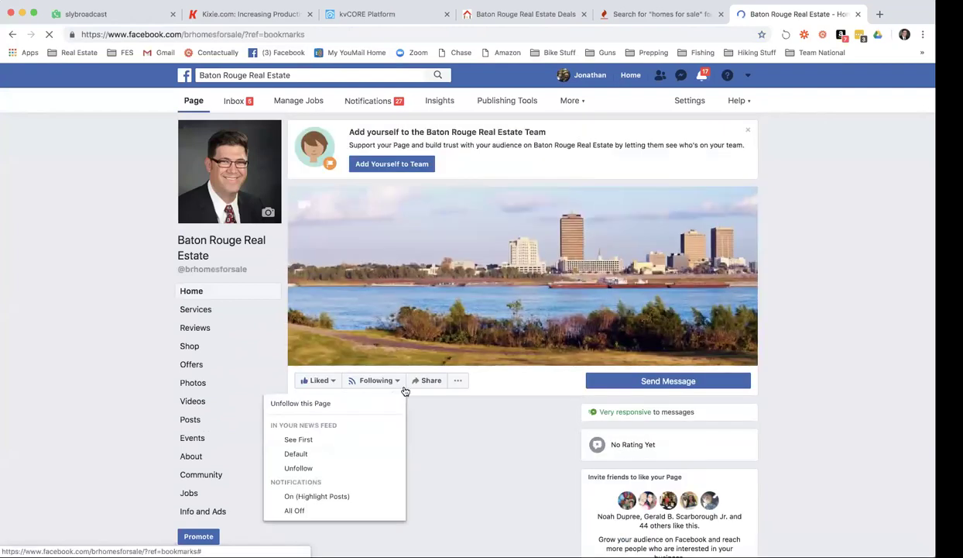
{"action": "scroll", "coordinate": [521, 341], "scroll_direction": "down", "scroll_amount": 3}
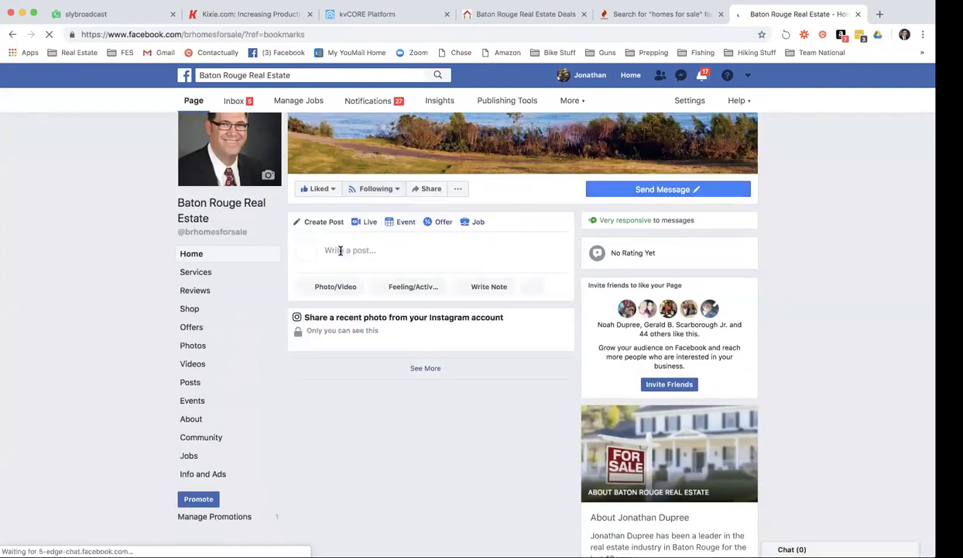
{"action": "left_click", "coordinate": [454, 260]}
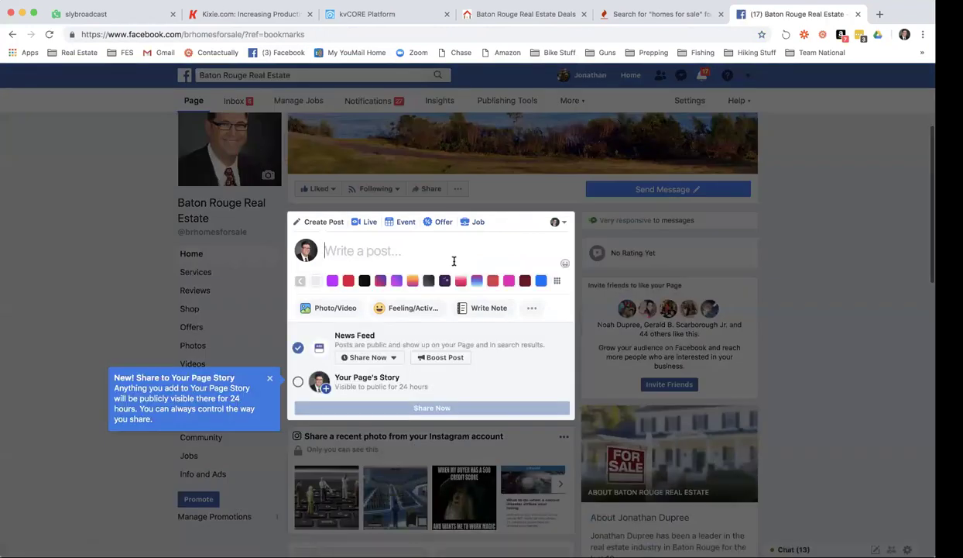
{"action": "type", "text": "Check out all the homes "}
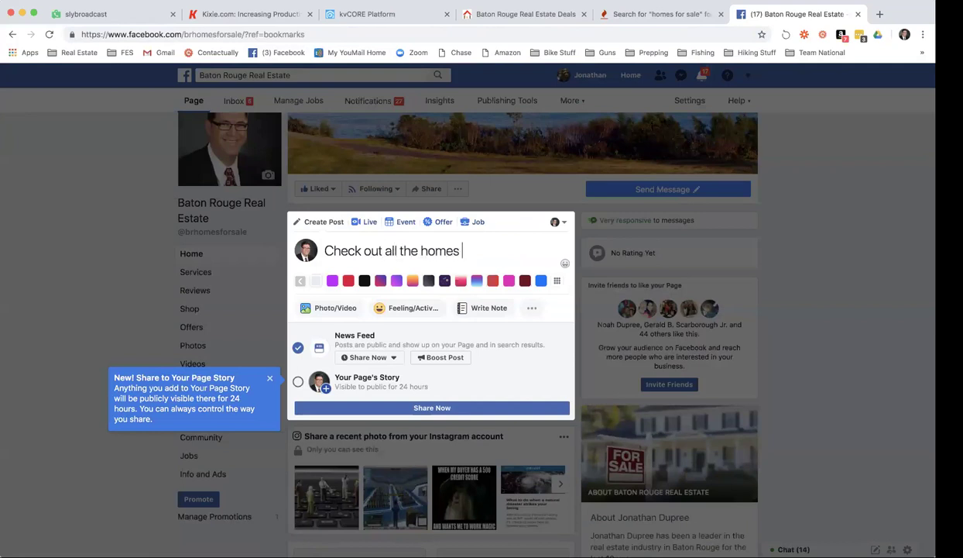
{"action": "type", "text": "for sale in Bat"}
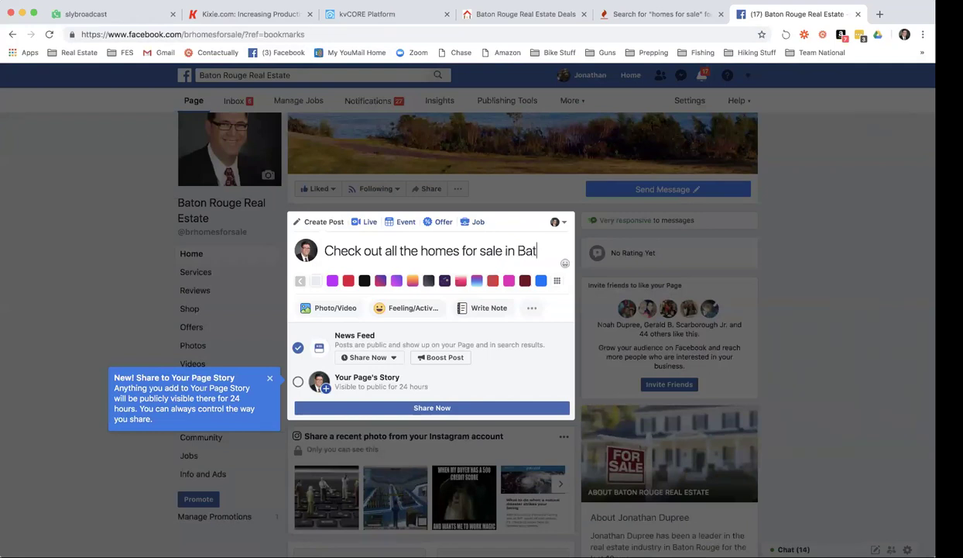
{"action": "type", "text": "on Rouge on "}
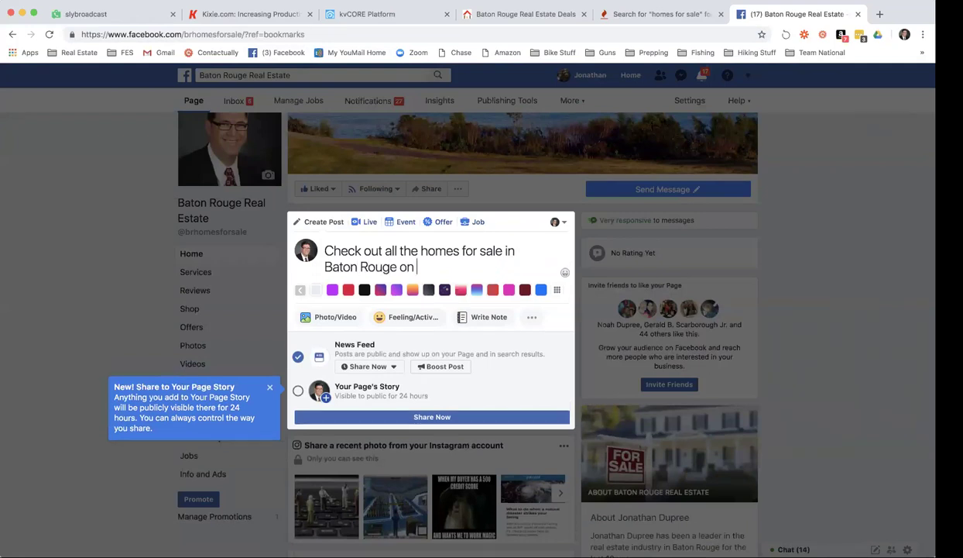
{"action": "type", "text": "the Go"}
{"action": "key", "text": "BackSpace"}
{"action": "key", "text": "BackSpace"}
{"action": "key", "text": "BackSpace"}
{"action": "key", "text": "BackSpace"}
{"action": "key", "text": "BackSpace"}
{"action": "key", "text": "BackSpace"}
{"action": "type", "text": "a golf course w"}
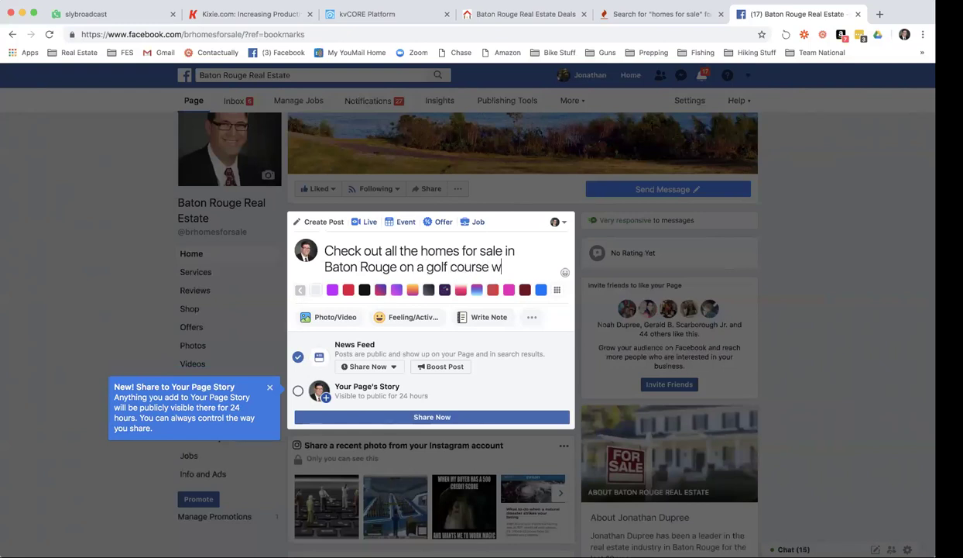
{"action": "type", "text": "ith a swimming"}
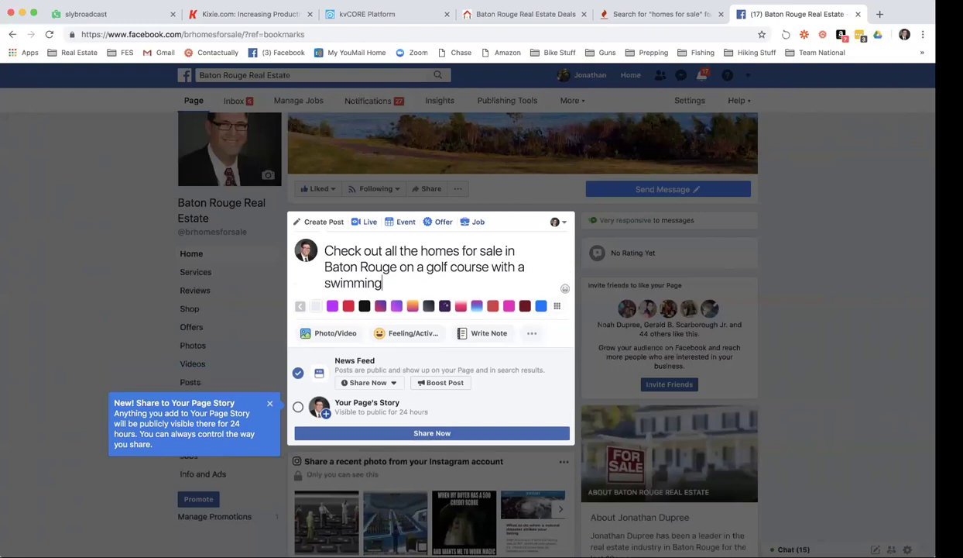
{"action": "type", "text": " pool!"}
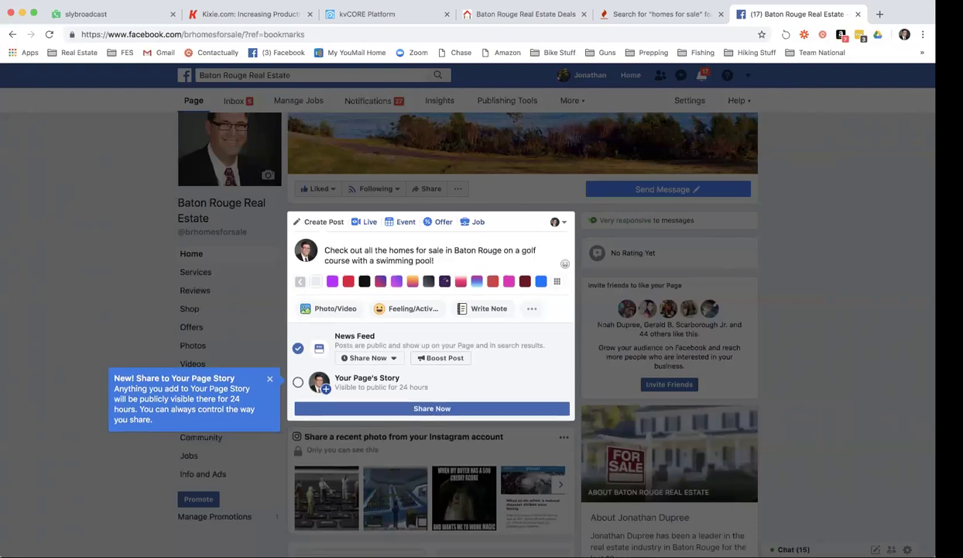
{"action": "key", "text": "Return"}
{"action": "key", "text": "super+v"}
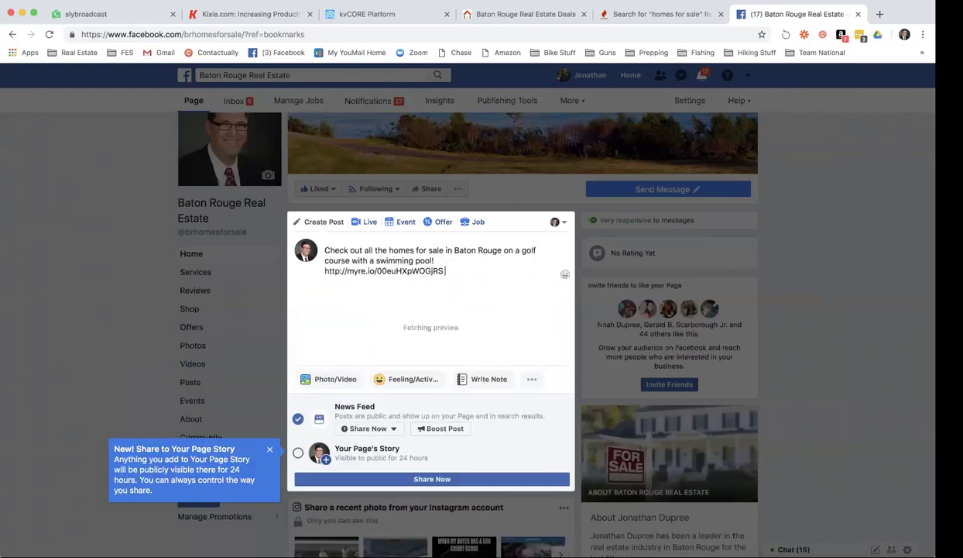
Add #livingthelife #batonrouge #realestate and publish the post without a messaging button.
{"action": "type", "text": "#liv"}
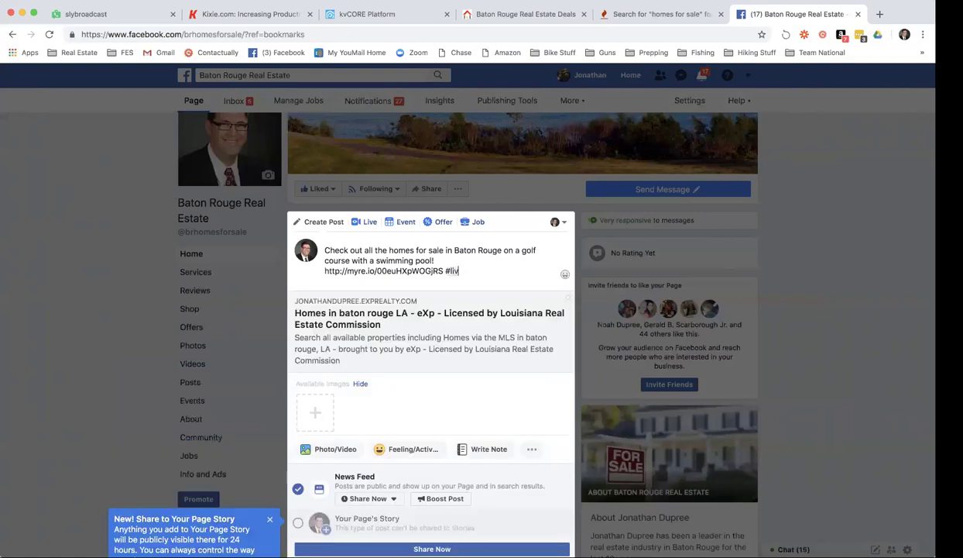
{"action": "type", "text": "ingthelife #batonrouge #realestate"}
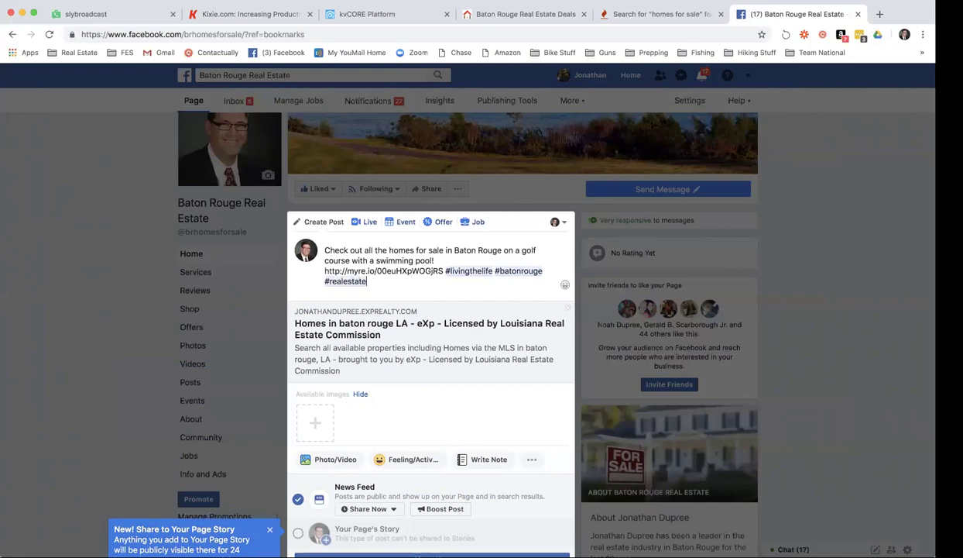
{"action": "scroll", "coordinate": [441, 361], "scroll_direction": "down", "scroll_amount": 3}
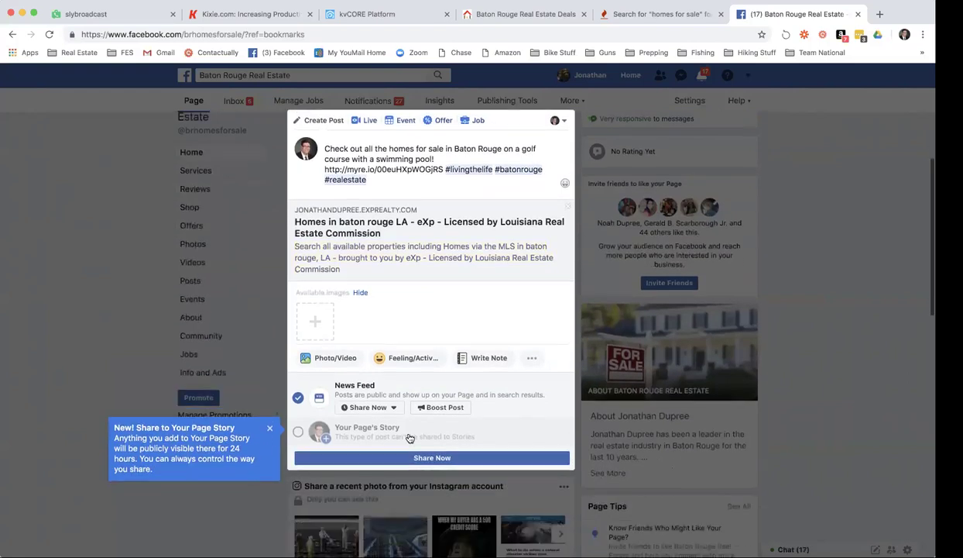
{"action": "left_click", "coordinate": [431, 453]}
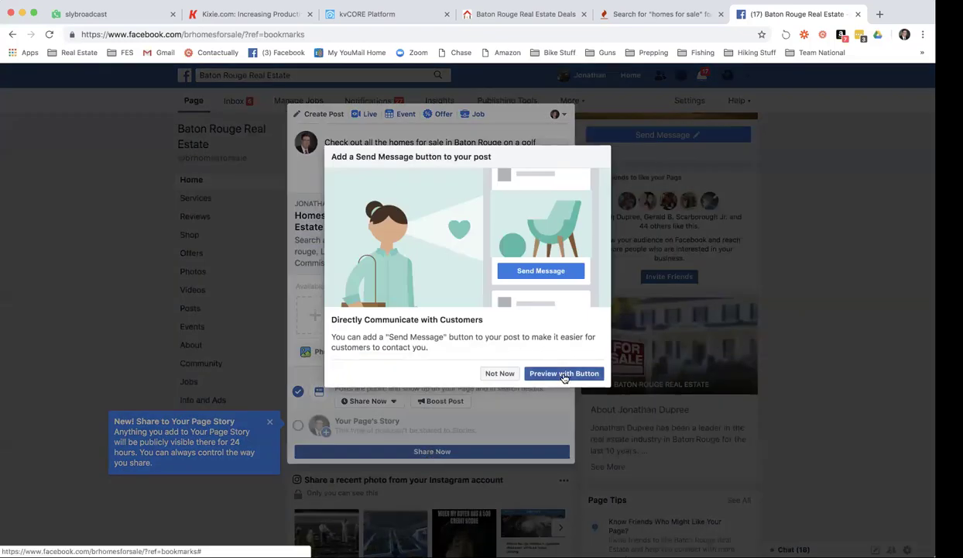
{"action": "left_click", "coordinate": [498, 373]}
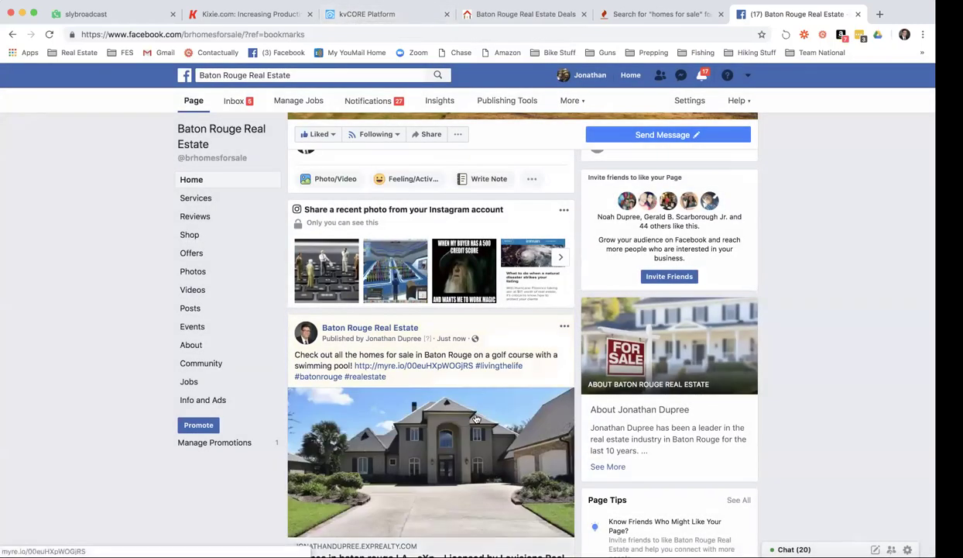
Review the published Facebook post, then return to the kvCORE squeeze page builder.
{"action": "scroll", "coordinate": [475, 418], "scroll_direction": "down", "scroll_amount": 5}
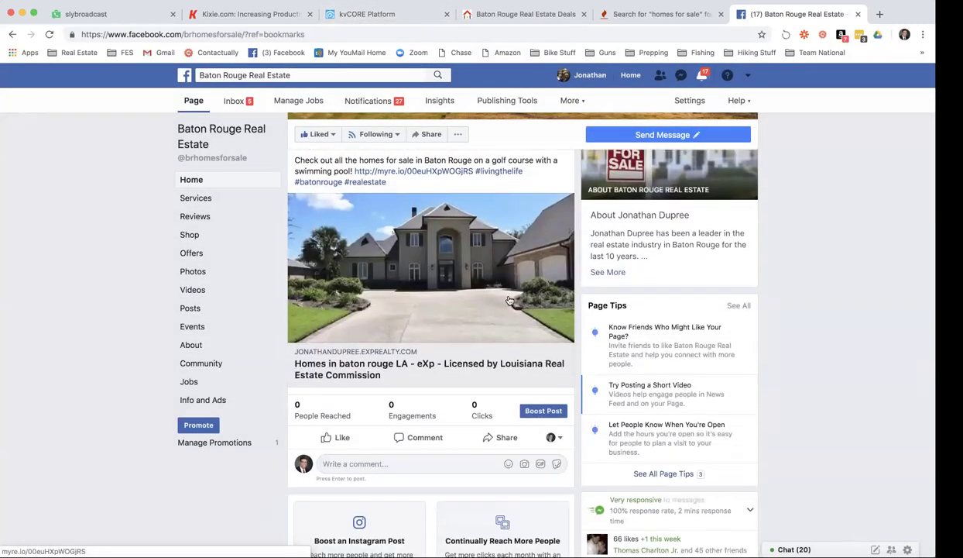
{"action": "scroll", "coordinate": [497, 303], "scroll_direction": "up", "scroll_amount": 1}
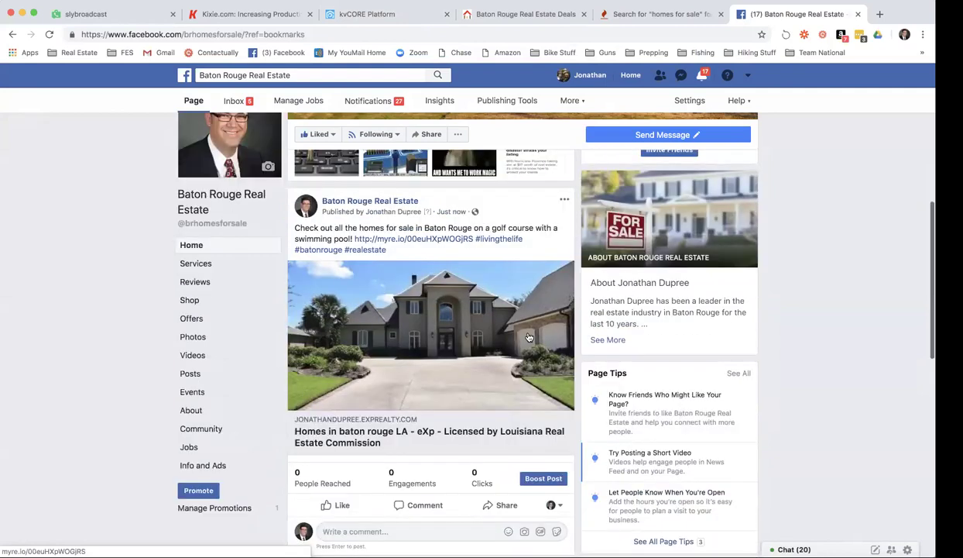
{"action": "left_click", "coordinate": [337, 14]}
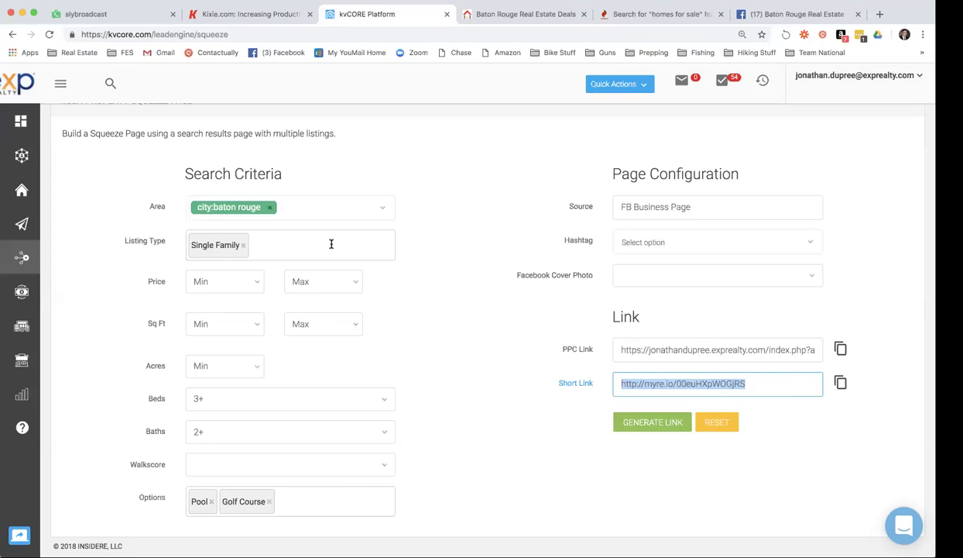
Remove the Golf Course and Pool options from the squeeze page criteria.
{"action": "left_click", "coordinate": [271, 501]}
{"action": "scroll", "coordinate": [271, 503], "scroll_direction": "down", "scroll_amount": 3}
{"action": "scroll", "coordinate": [271, 501], "scroll_direction": "down", "scroll_amount": 3}
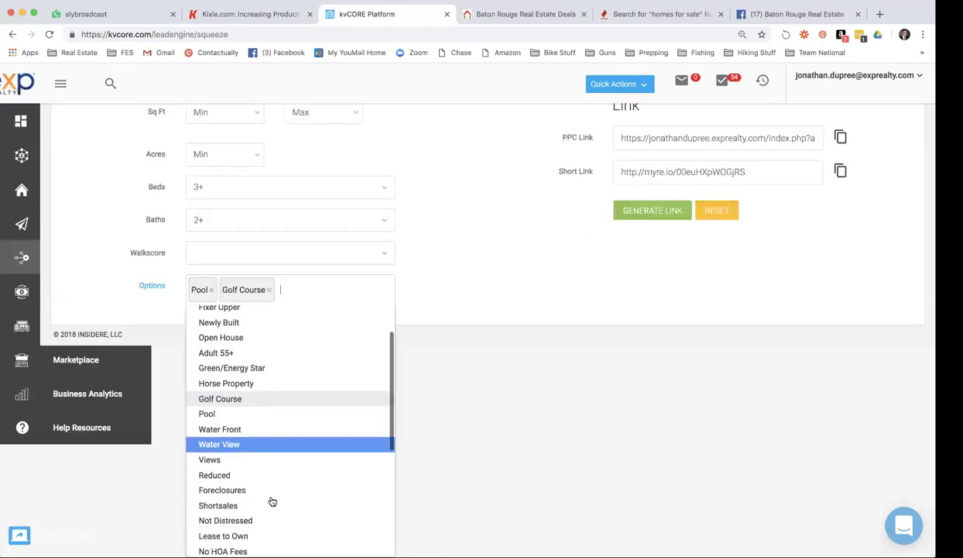
{"action": "left_click", "coordinate": [268, 290]}
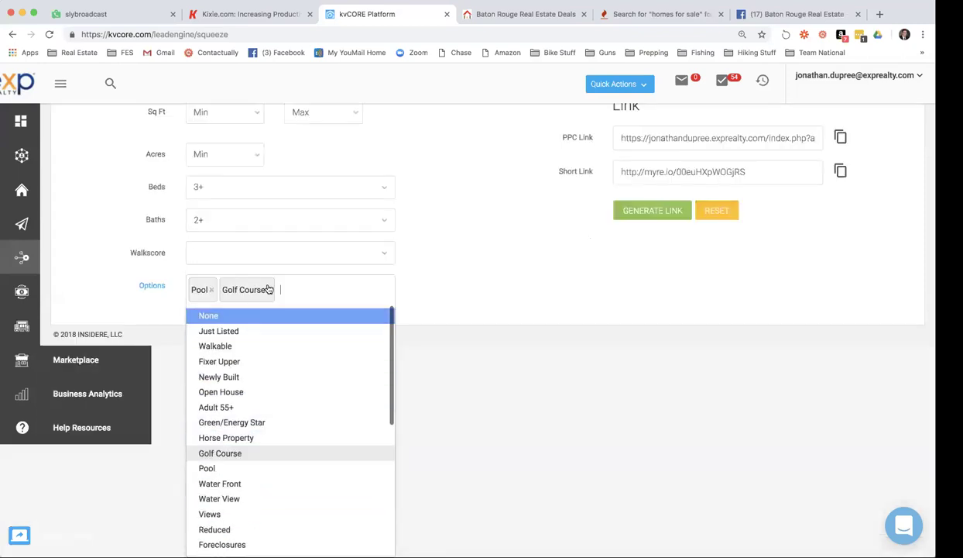
{"action": "left_click", "coordinate": [265, 289]}
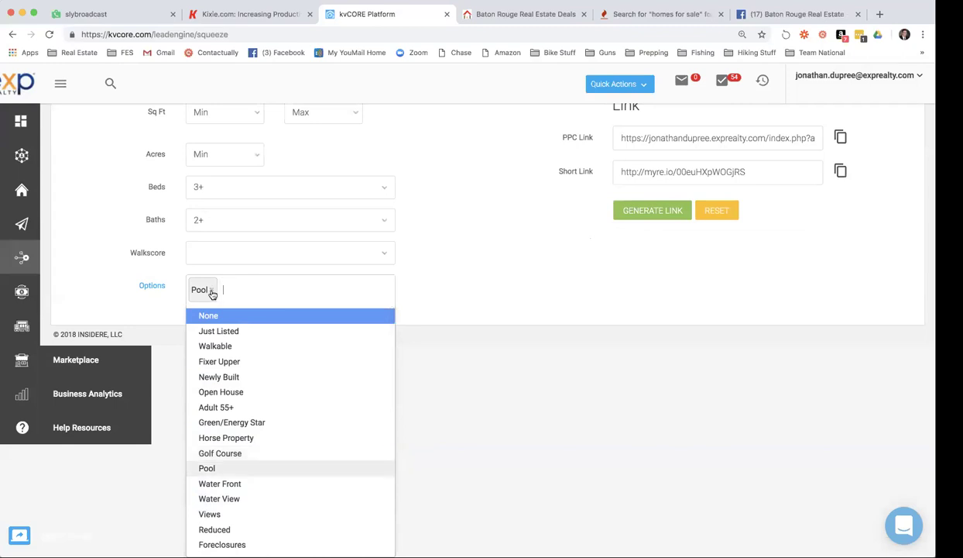
{"action": "left_click", "coordinate": [212, 291]}
Review the updated criteria, then open the Facebook post's myre.io short link.
{"action": "scroll", "coordinate": [317, 373], "scroll_direction": "down", "scroll_amount": 1}
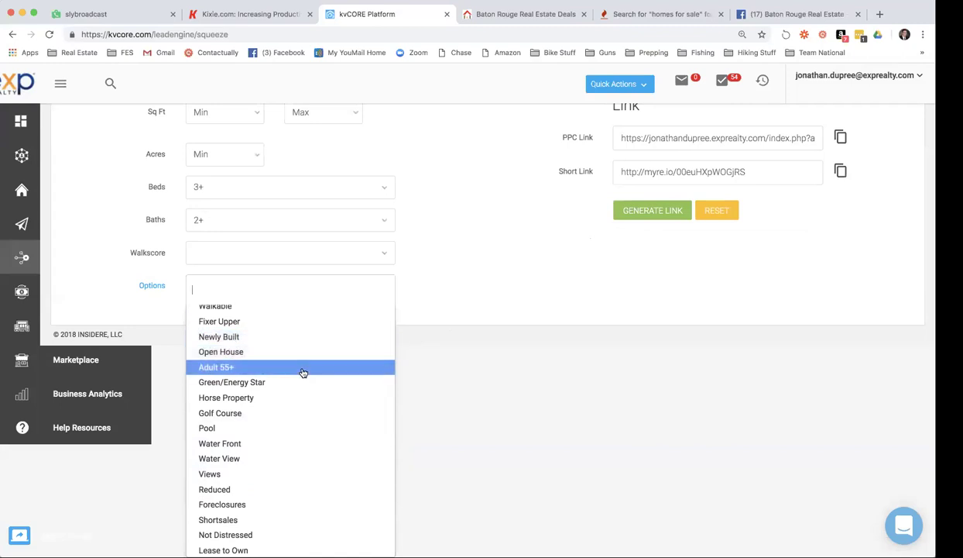
{"action": "scroll", "coordinate": [304, 372], "scroll_direction": "down", "scroll_amount": 4}
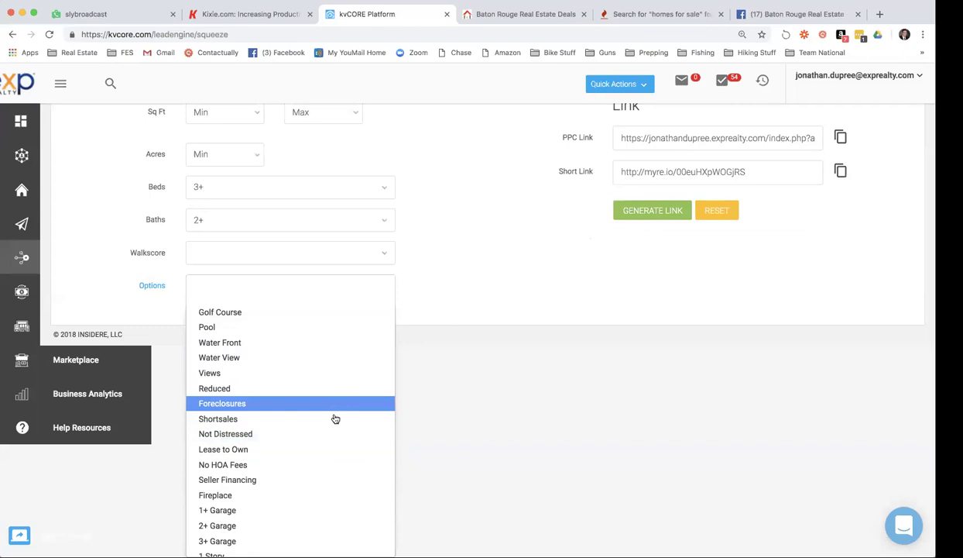
{"action": "scroll", "coordinate": [335, 419], "scroll_direction": "down", "scroll_amount": 2}
{"action": "scroll", "coordinate": [361, 428], "scroll_direction": "down", "scroll_amount": 3}
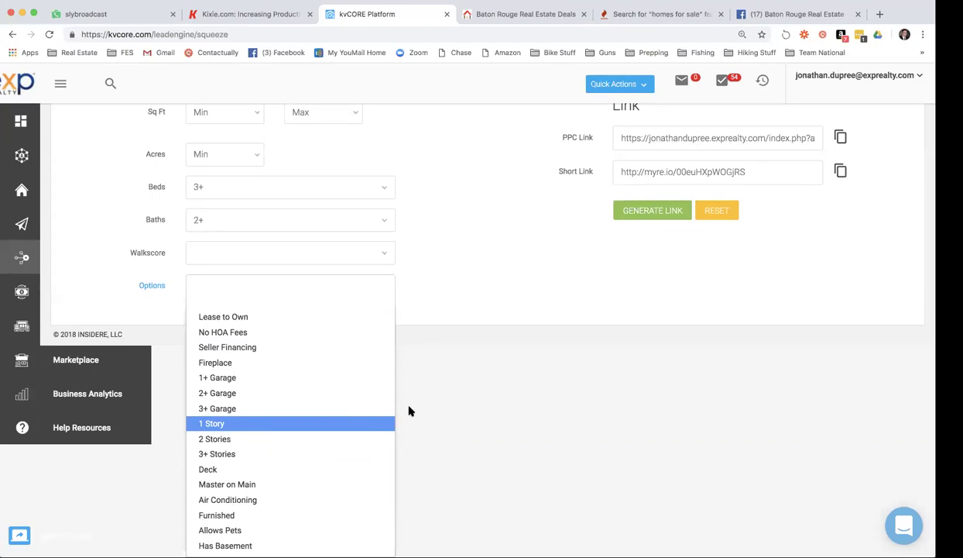
{"action": "scroll", "coordinate": [477, 391], "scroll_direction": "up", "scroll_amount": 3}
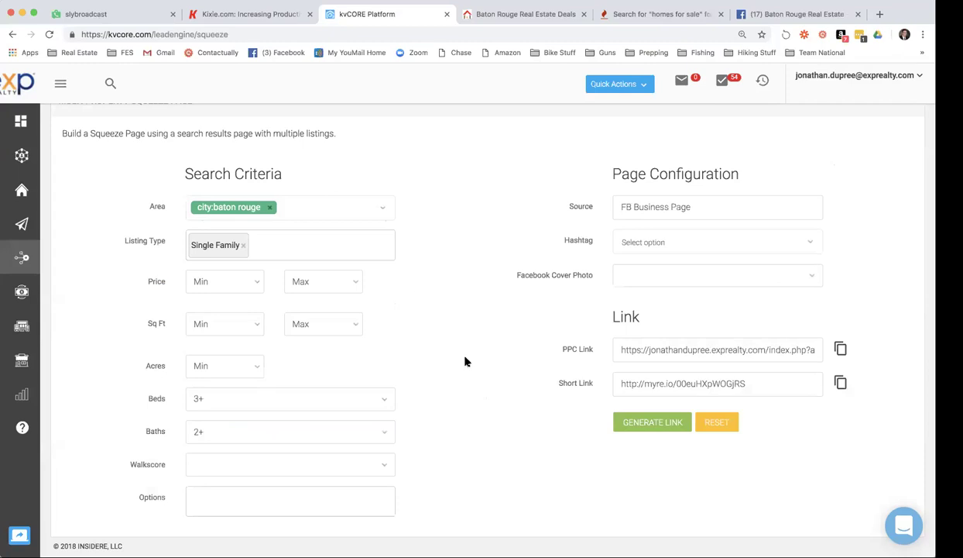
{"action": "left_click", "coordinate": [786, 15]}
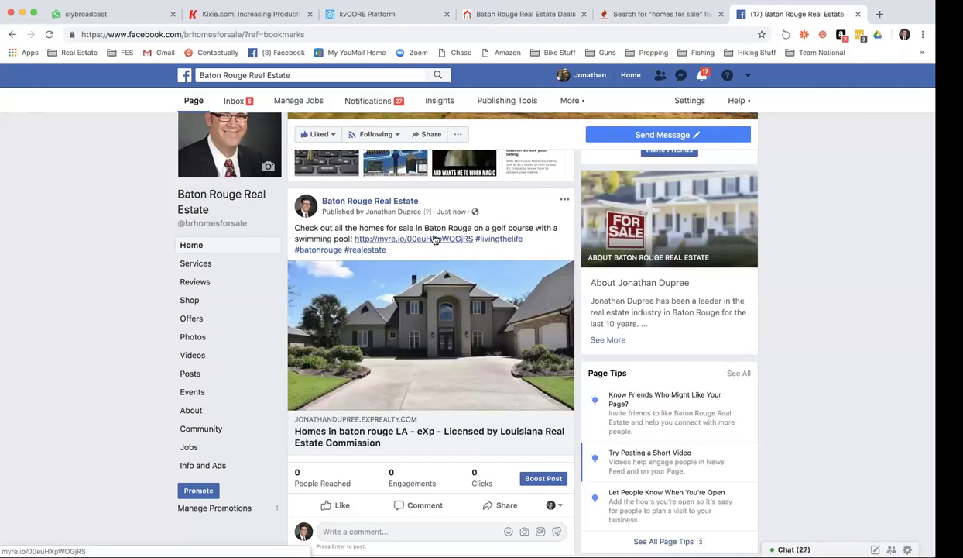
{"action": "left_click", "coordinate": [434, 239]}
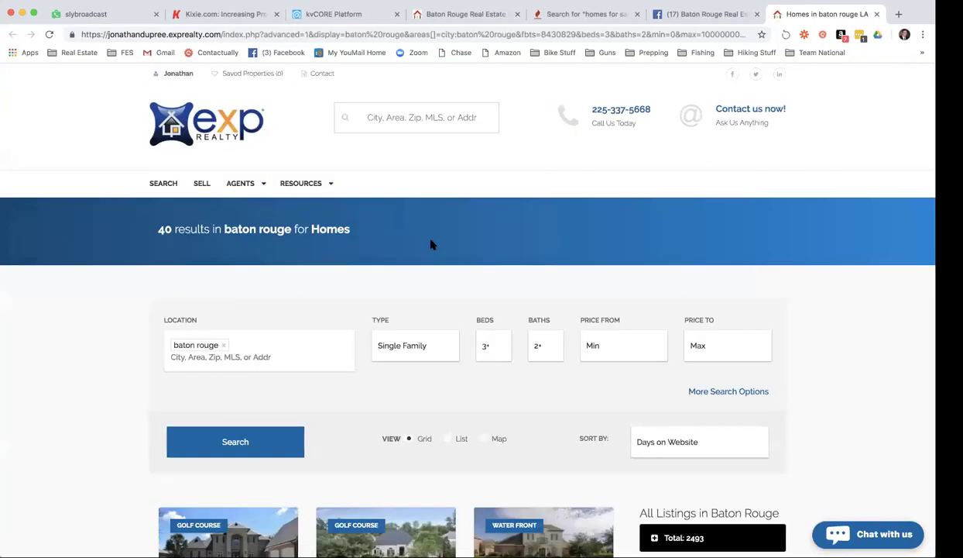
Scroll through the 40 Baton Rouge home results from the short link and back to the top.
{"action": "scroll", "coordinate": [432, 245], "scroll_direction": "down", "scroll_amount": 5}
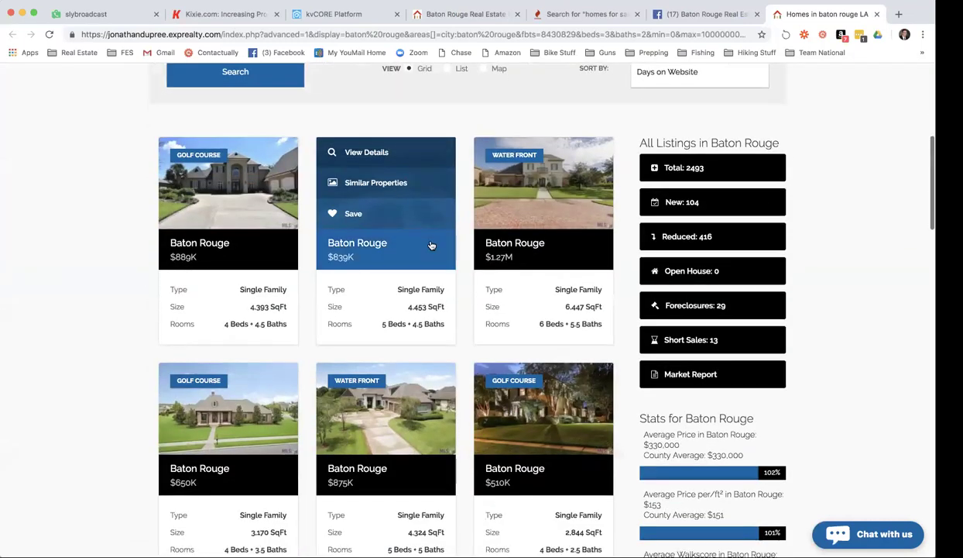
{"action": "scroll", "coordinate": [432, 245], "scroll_direction": "down", "scroll_amount": 1}
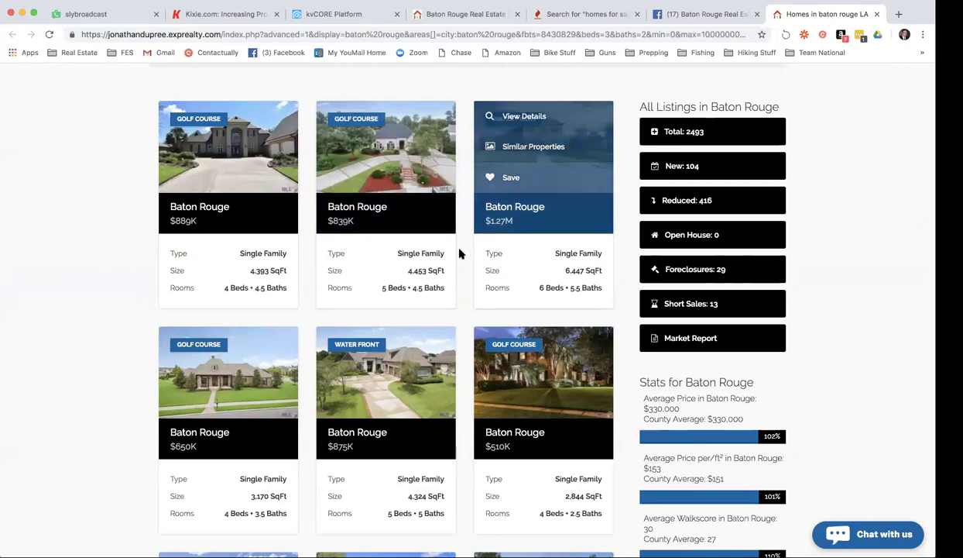
{"action": "scroll", "coordinate": [419, 353], "scroll_direction": "down", "scroll_amount": 4}
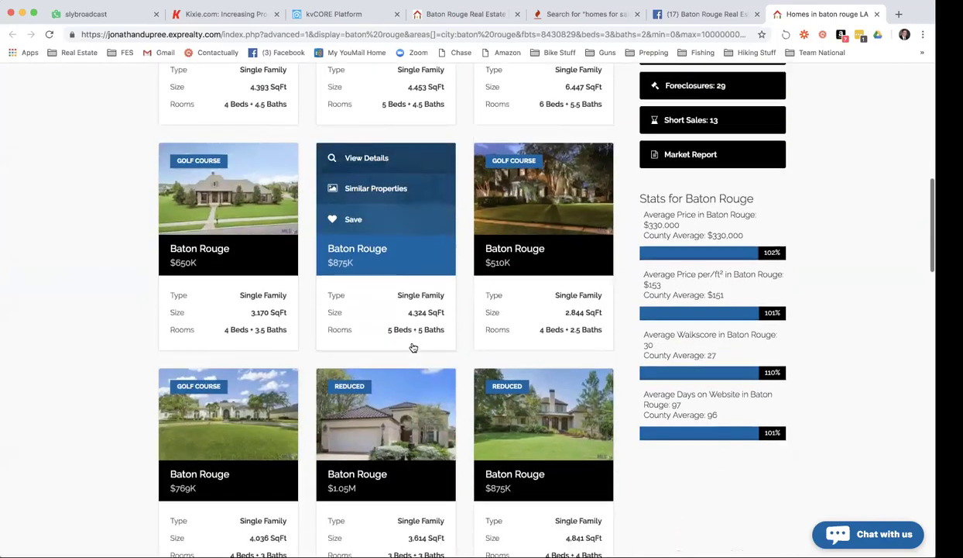
{"action": "scroll", "coordinate": [413, 348], "scroll_direction": "down", "scroll_amount": 1}
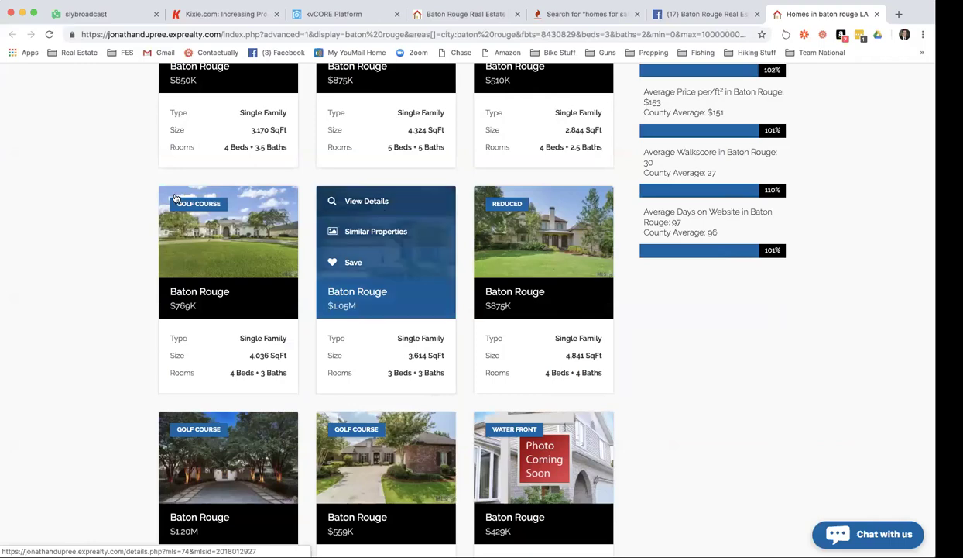
{"action": "scroll", "coordinate": [142, 196], "scroll_direction": "up", "scroll_amount": 5}
{"action": "scroll", "coordinate": [131, 192], "scroll_direction": "up", "scroll_amount": 6}
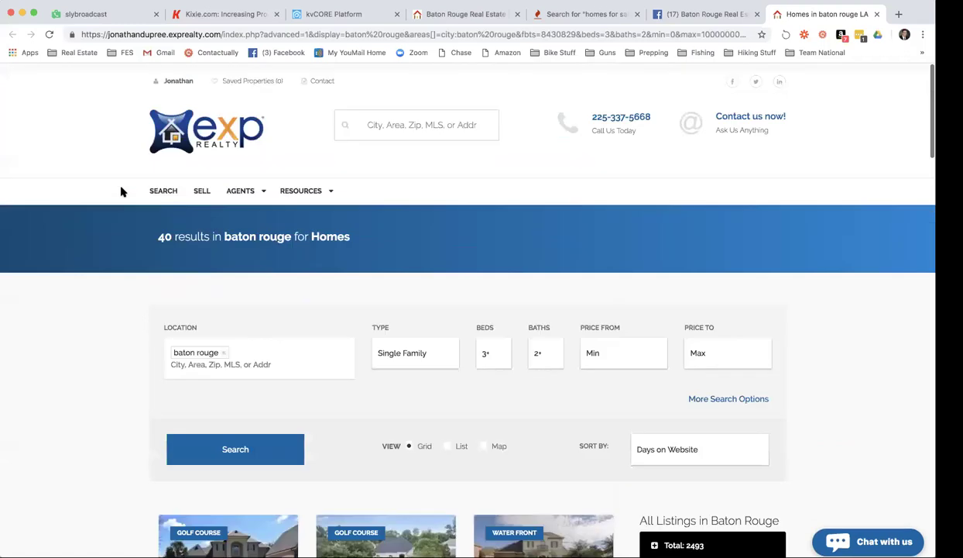
From kvCORE's Lead Engine, start a new landing page on the agent's website domain.
{"action": "left_click", "coordinate": [339, 14]}
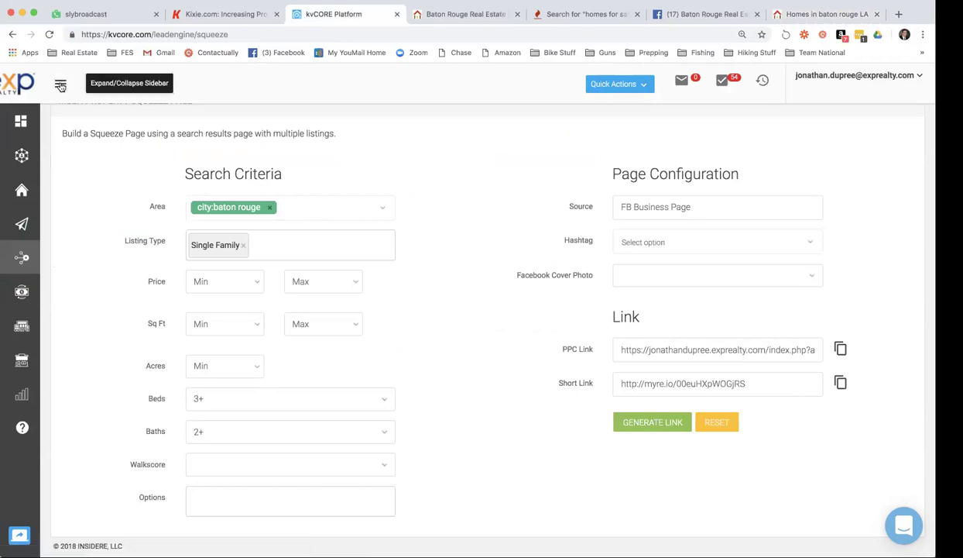
{"action": "scroll", "coordinate": [61, 92], "scroll_direction": "up", "scroll_amount": 1}
{"action": "left_click", "coordinate": [62, 92]}
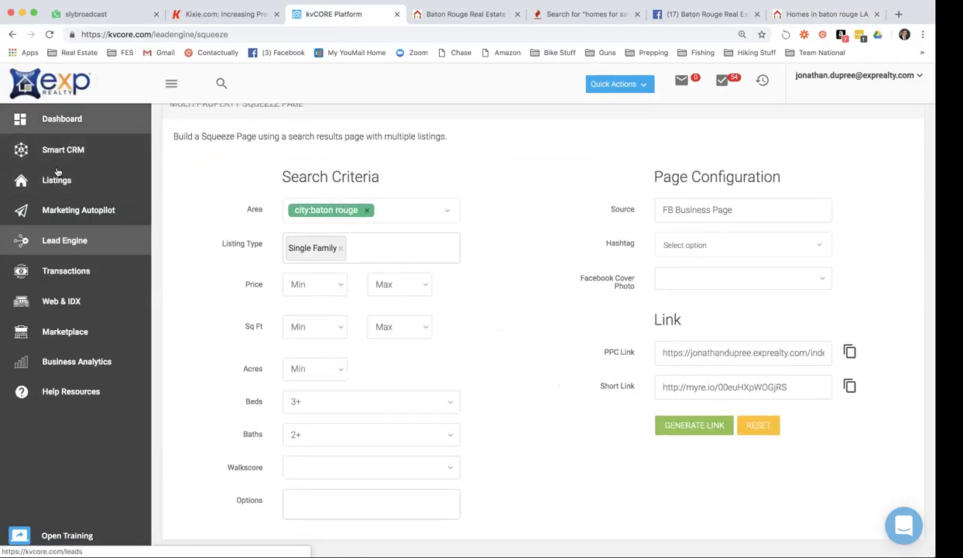
{"action": "left_click", "coordinate": [56, 241]}
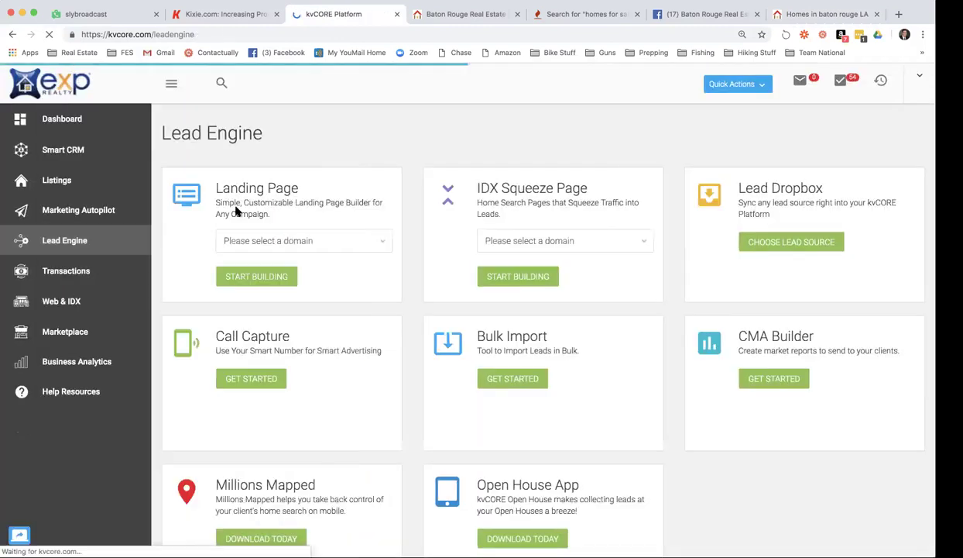
{"action": "left_click", "coordinate": [346, 243]}
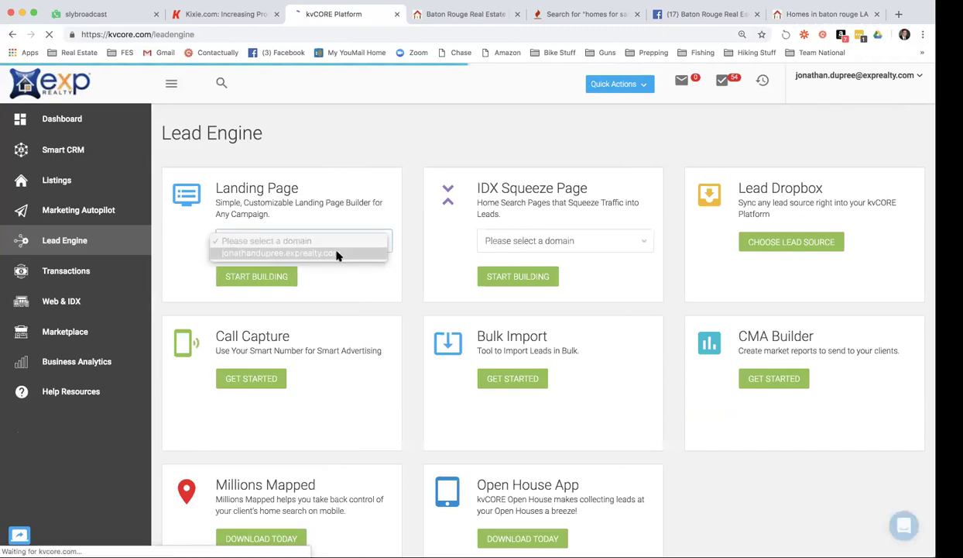
{"action": "left_click", "coordinate": [337, 254]}
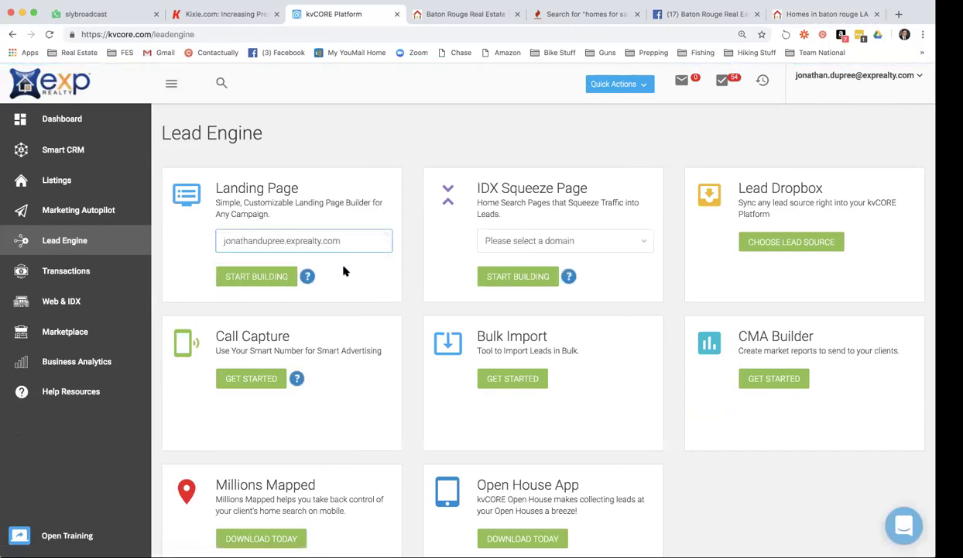
{"action": "left_click", "coordinate": [255, 277]}
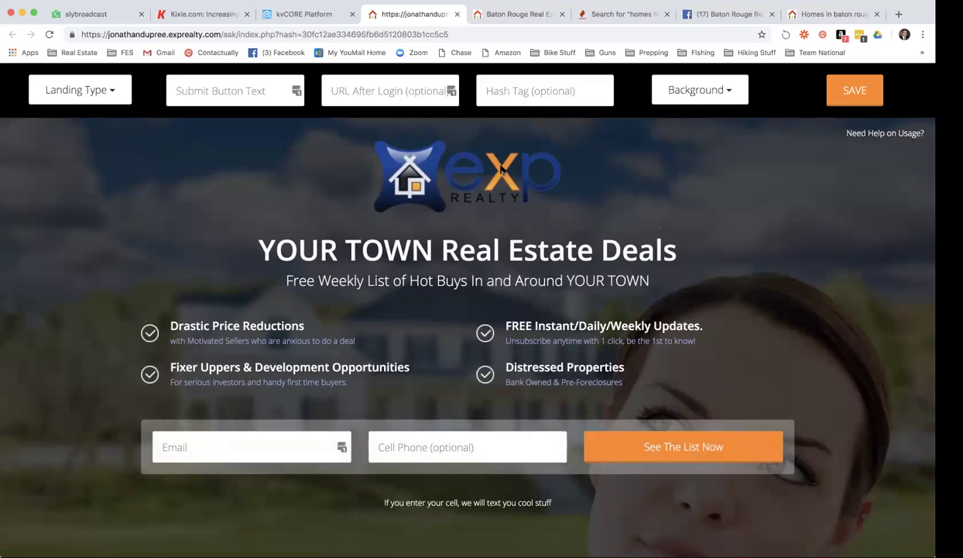
Replace YOUR TOWN in the landing page headline with Baton Rouge.
{"action": "left_click", "coordinate": [350, 250]}
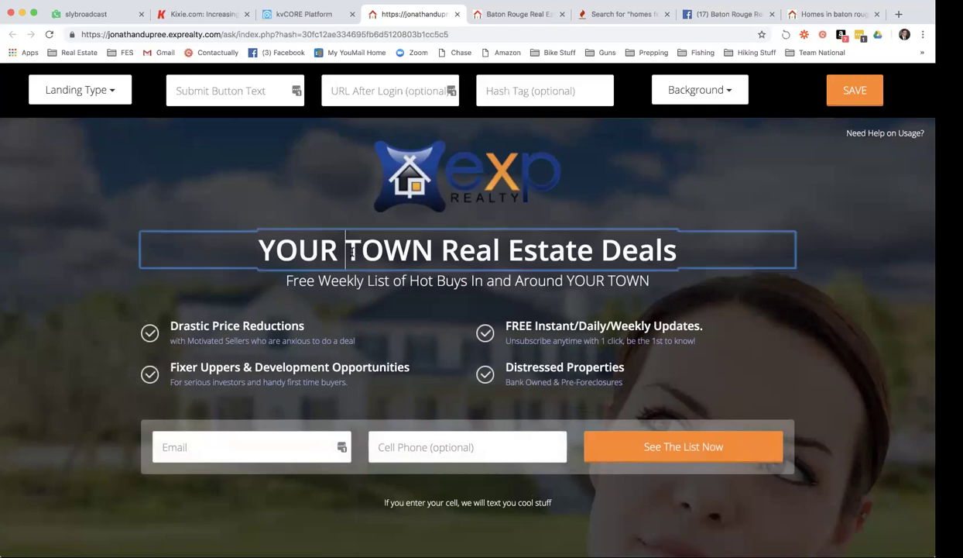
{"action": "left_click_drag", "start_coordinate": [256, 245], "coordinate": [426, 246]}
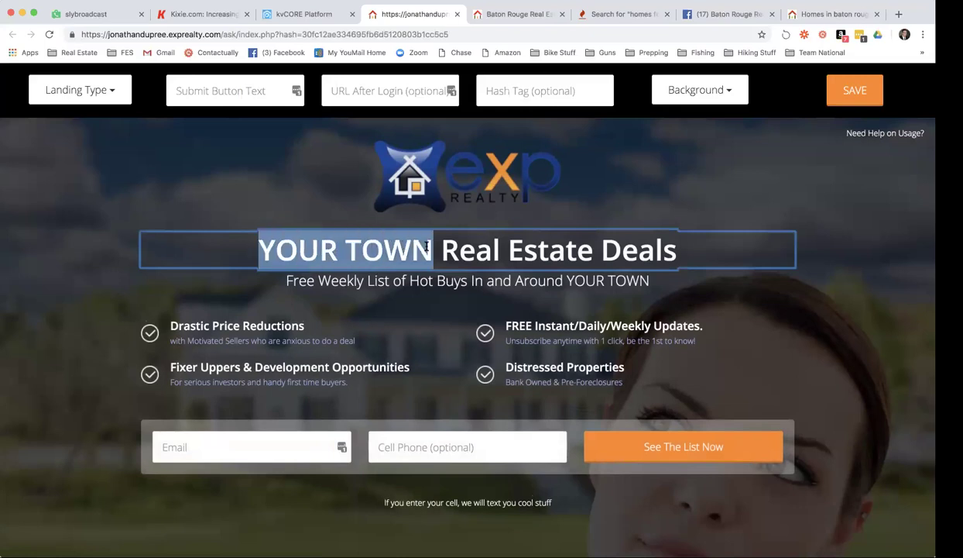
{"action": "type", "text": "Baton Roug"}
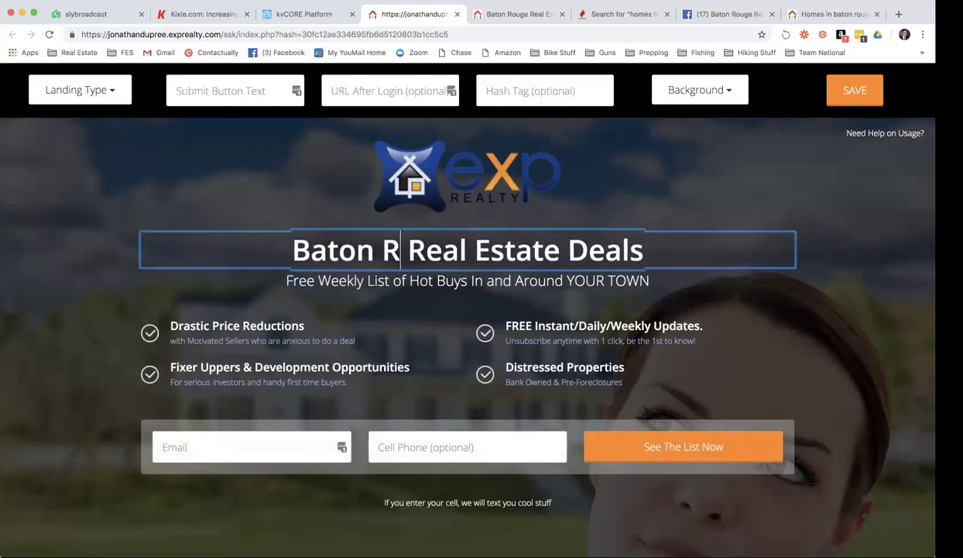
{"action": "type", "text": "e"}
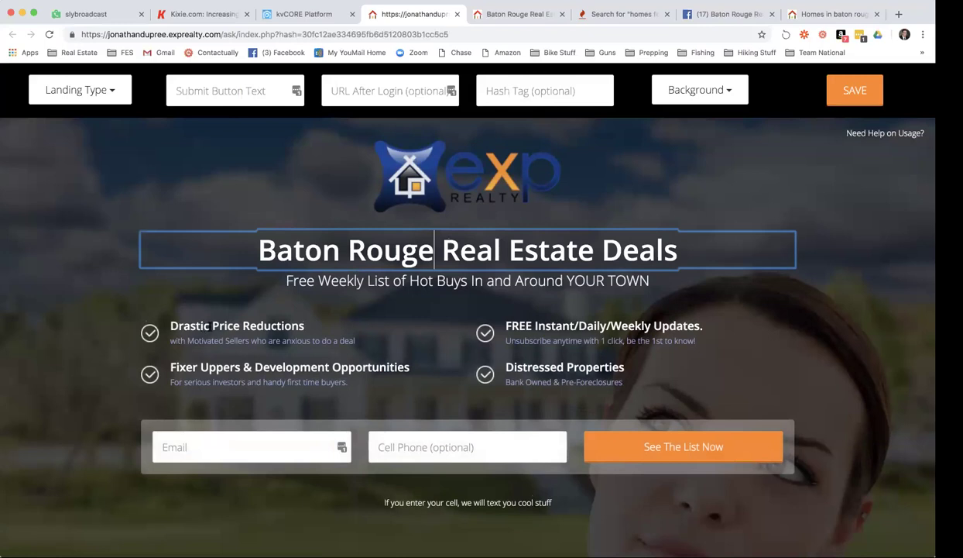
{"action": "left_click", "coordinate": [586, 16]}
Search Keyword Tool for 'homes reduced' and browse the suggested keywords.
{"action": "scroll", "coordinate": [310, 154], "scroll_direction": "up", "scroll_amount": 5}
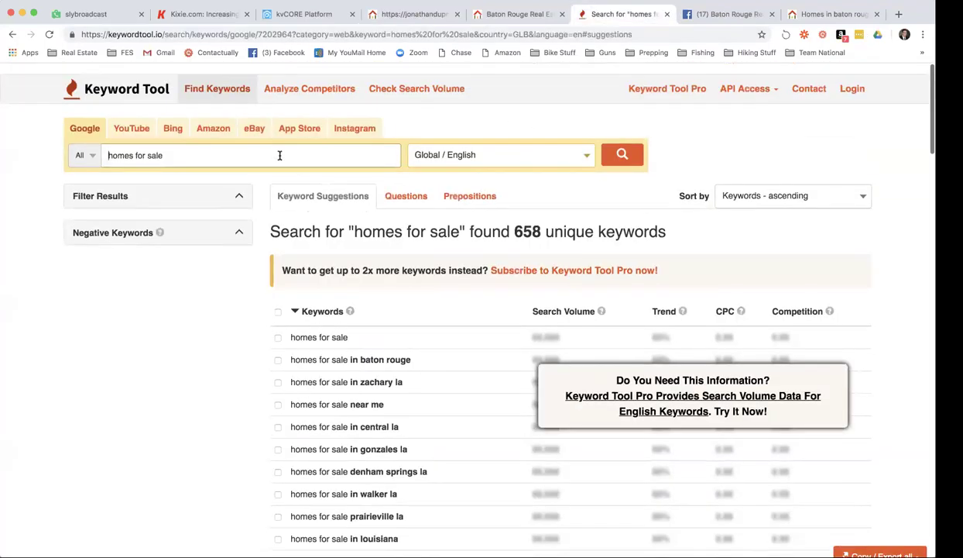
{"action": "triple_click", "coordinate": [229, 147]}
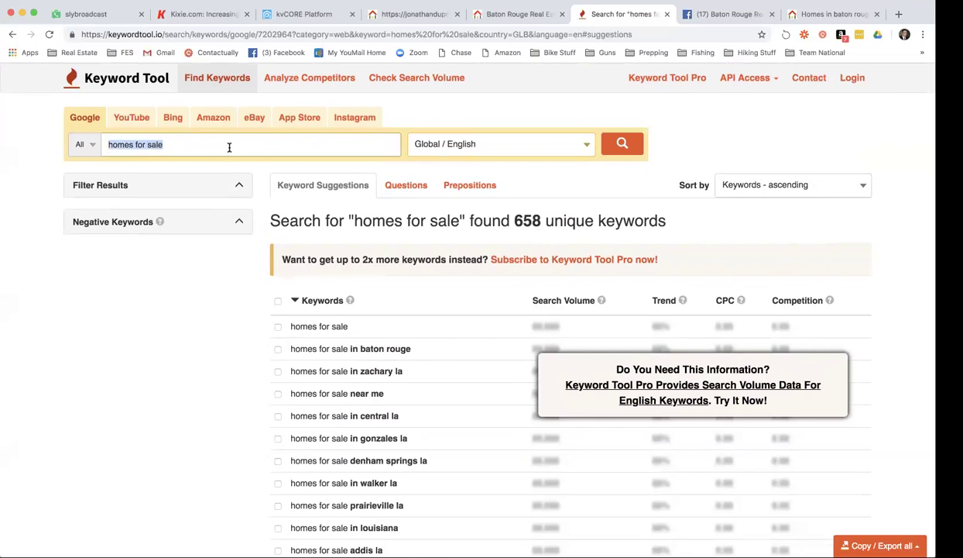
{"action": "type", "text": "homes reduced"}
{"action": "key", "text": "Return"}
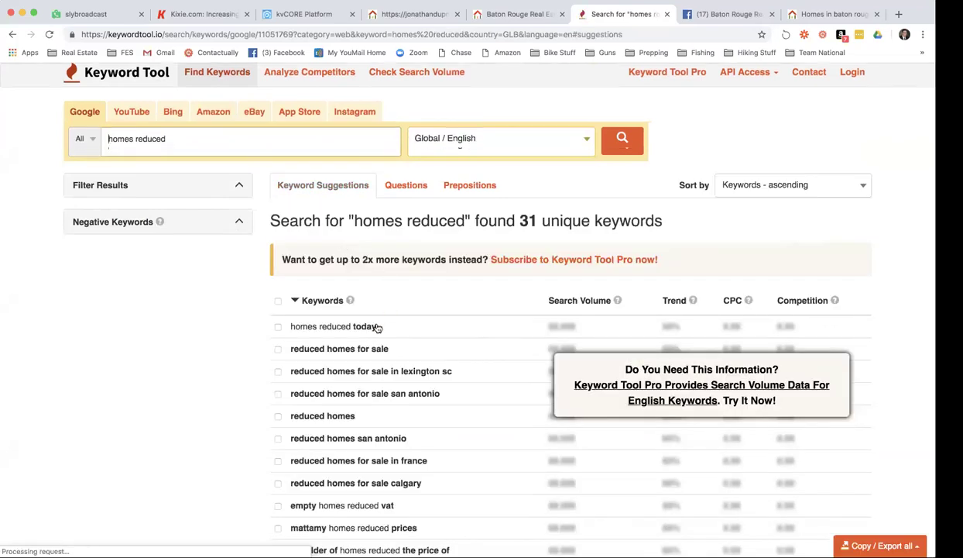
{"action": "scroll", "coordinate": [377, 328], "scroll_direction": "down", "scroll_amount": 1}
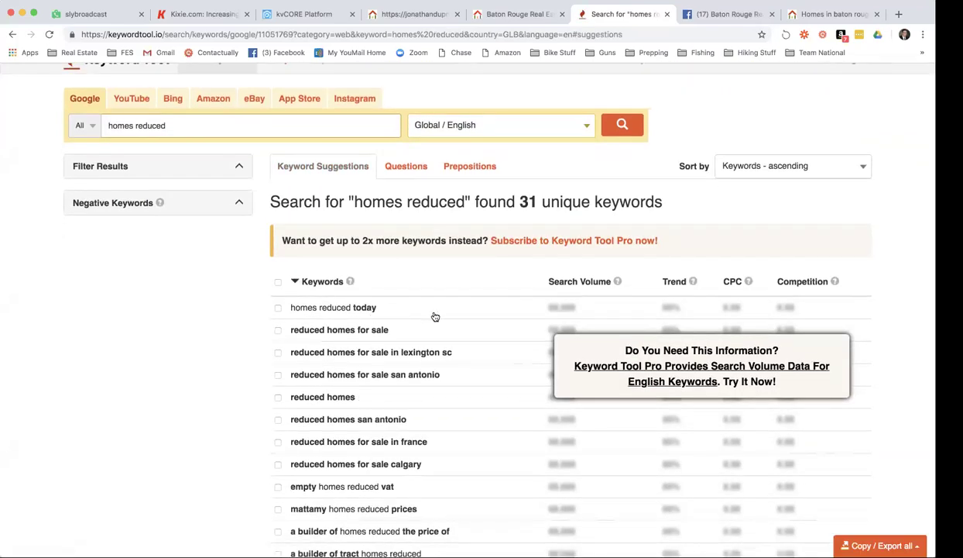
{"action": "scroll", "coordinate": [434, 317], "scroll_direction": "down", "scroll_amount": 2}
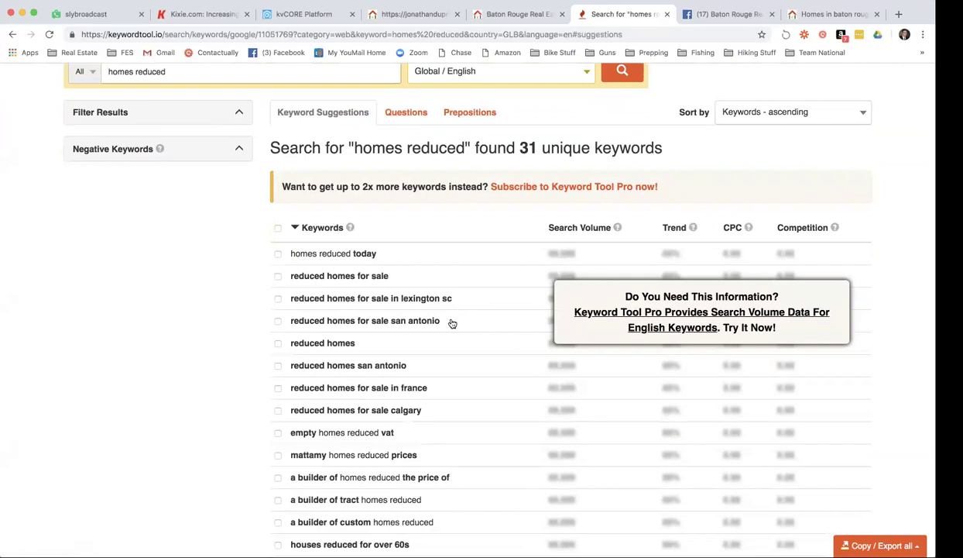
{"action": "scroll", "coordinate": [453, 322], "scroll_direction": "down", "scroll_amount": 5}
{"action": "scroll", "coordinate": [452, 323], "scroll_direction": "down", "scroll_amount": 2}
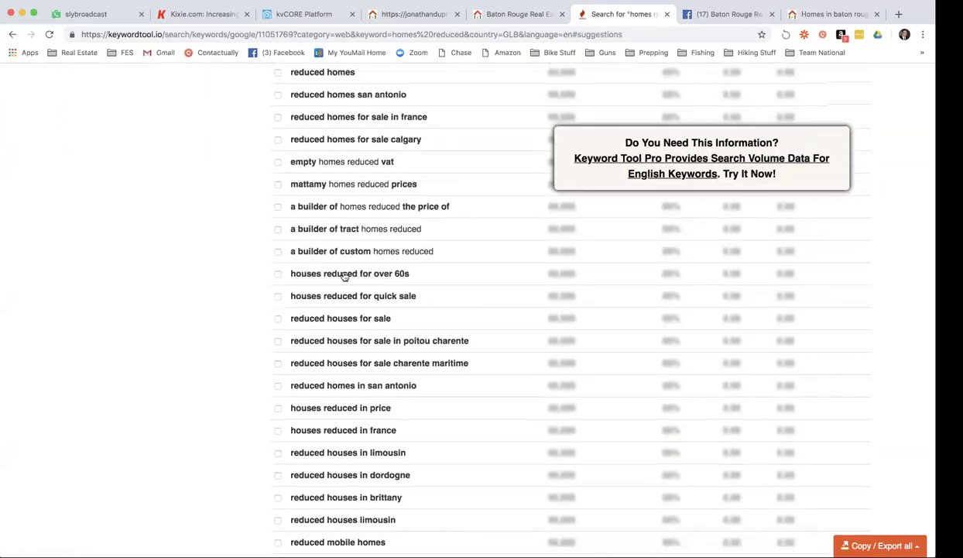
{"action": "scroll", "coordinate": [345, 277], "scroll_direction": "down", "scroll_amount": 5}
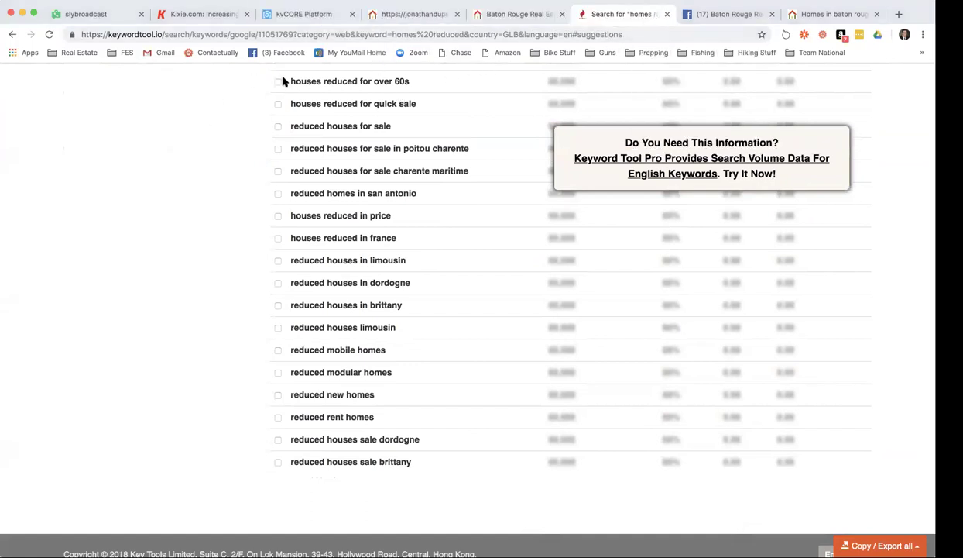
{"action": "scroll", "coordinate": [247, 71], "scroll_direction": "up", "scroll_amount": 1}
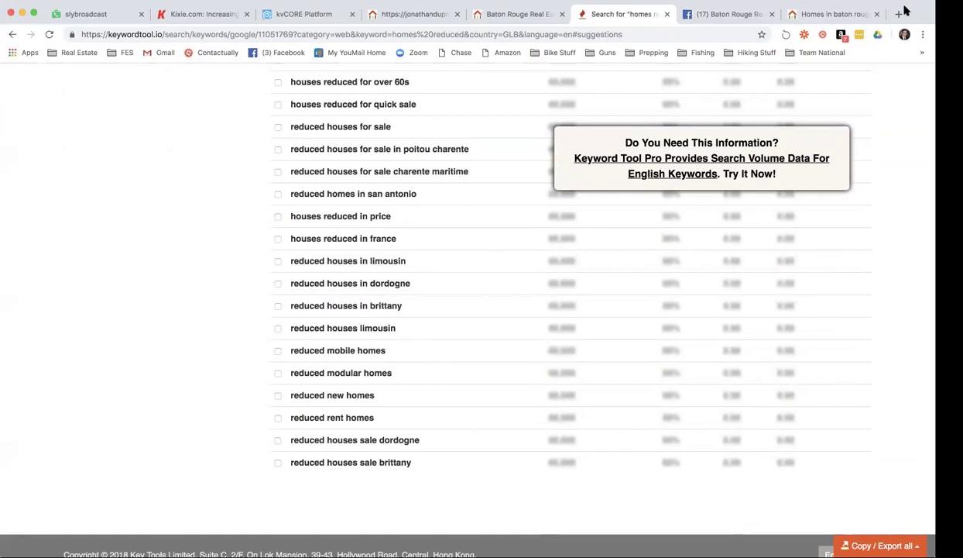
{"action": "left_click", "coordinate": [305, 16]}
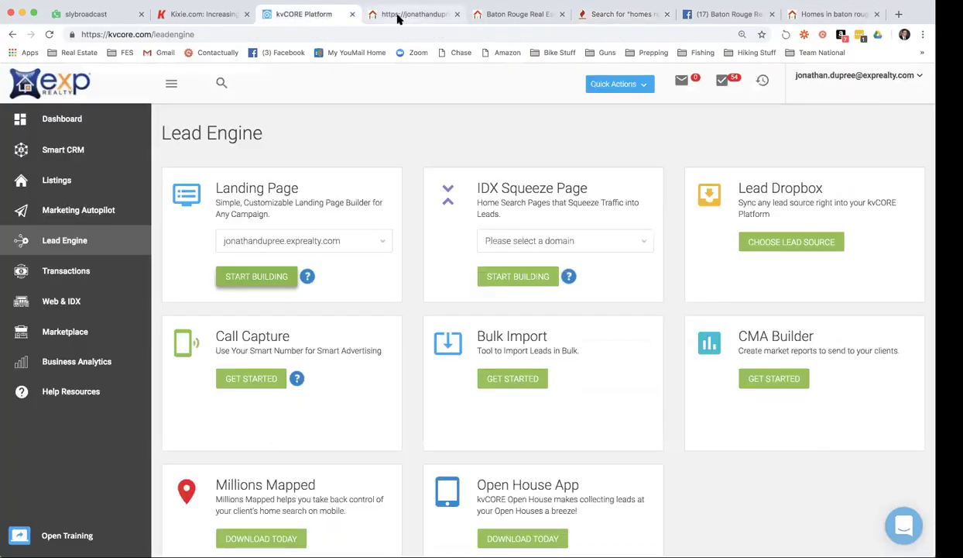
Rewrite the headline as 'Homes For Sale In Baton Rouge Recently Reduced!'.
{"action": "left_click", "coordinate": [397, 17]}
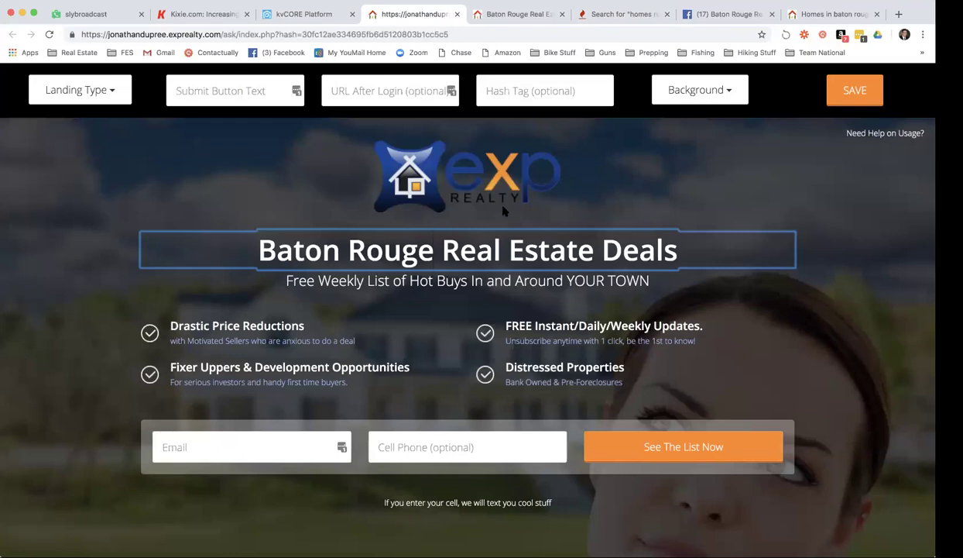
{"action": "left_click", "coordinate": [436, 248]}
{"action": "left_click_drag", "start_coordinate": [254, 244], "coordinate": [679, 238]}
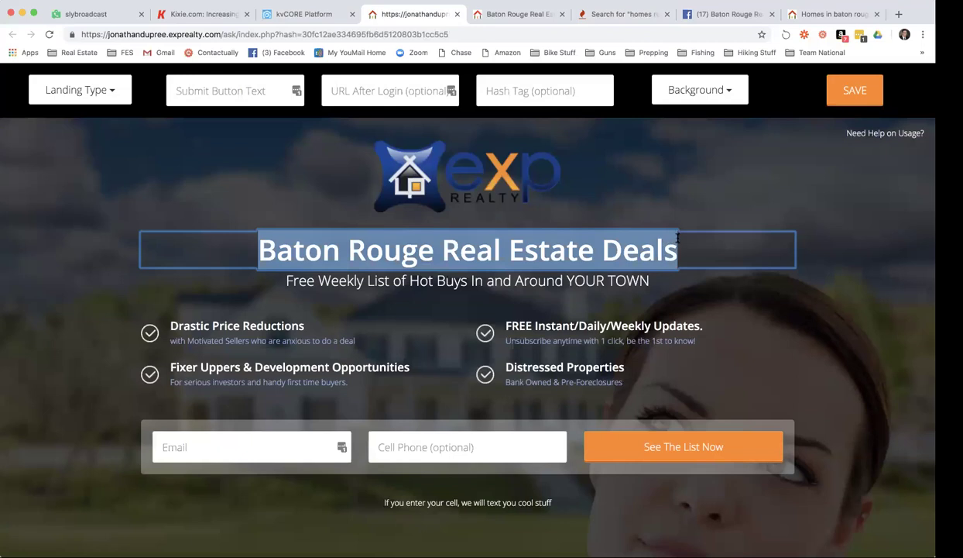
{"action": "type", "text": "Homes For Sale In Baton Rouge"}
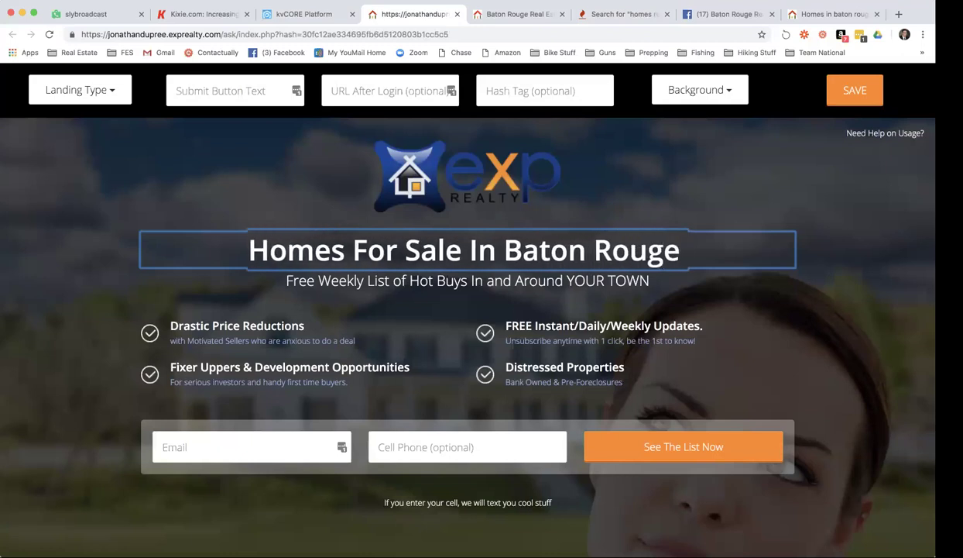
{"action": "type", "text": " Reduced"}
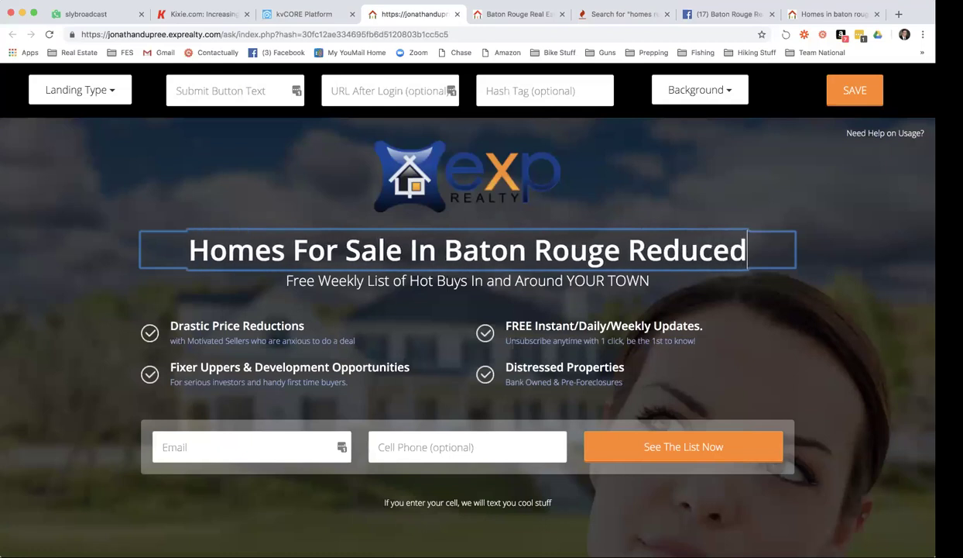
{"action": "key", "text": "BackSpace"}
{"action": "key", "text": "BackSpace"}
{"action": "key", "text": "BackSpace"}
{"action": "key", "text": "BackSpace"}
{"action": "key", "text": "BackSpace"}
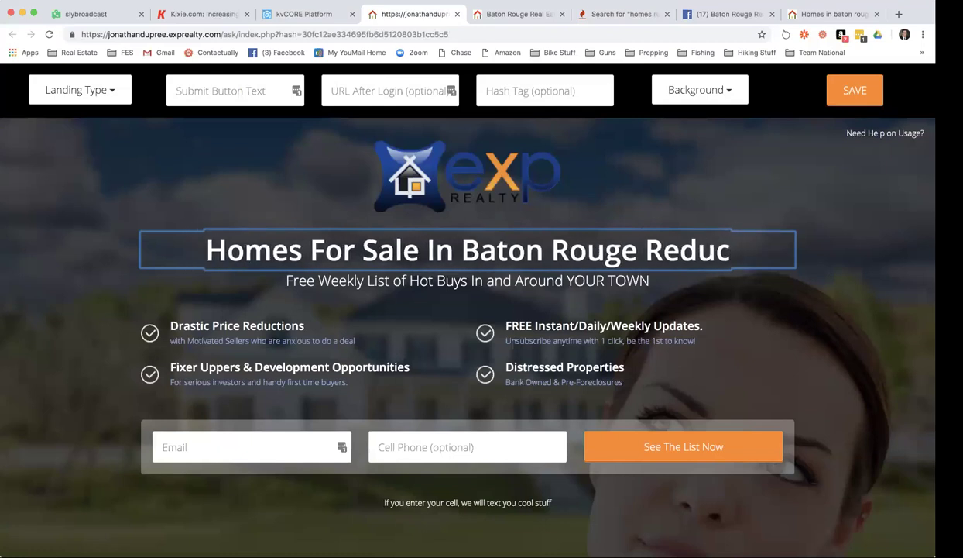
{"action": "type", "text": "cently"}
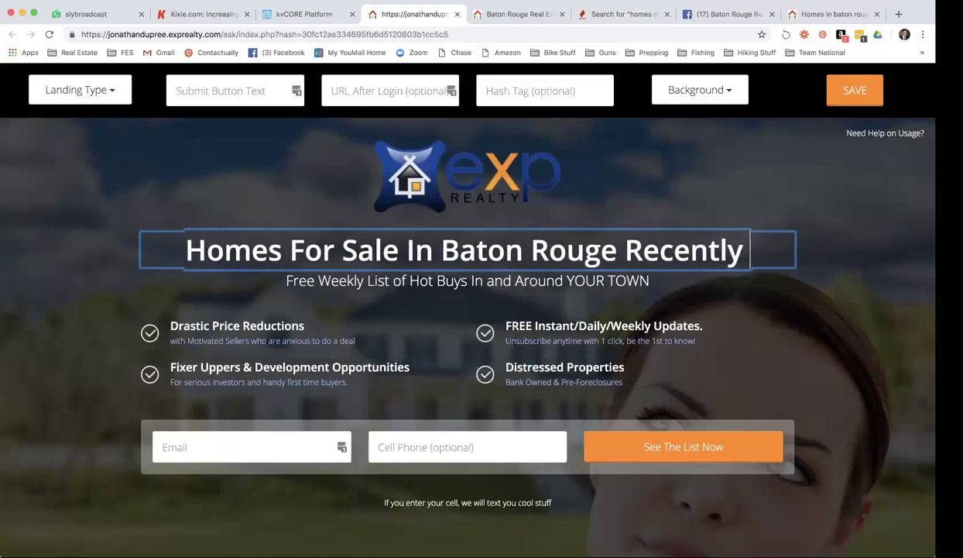
{"action": "type", "text": " Reduced"}
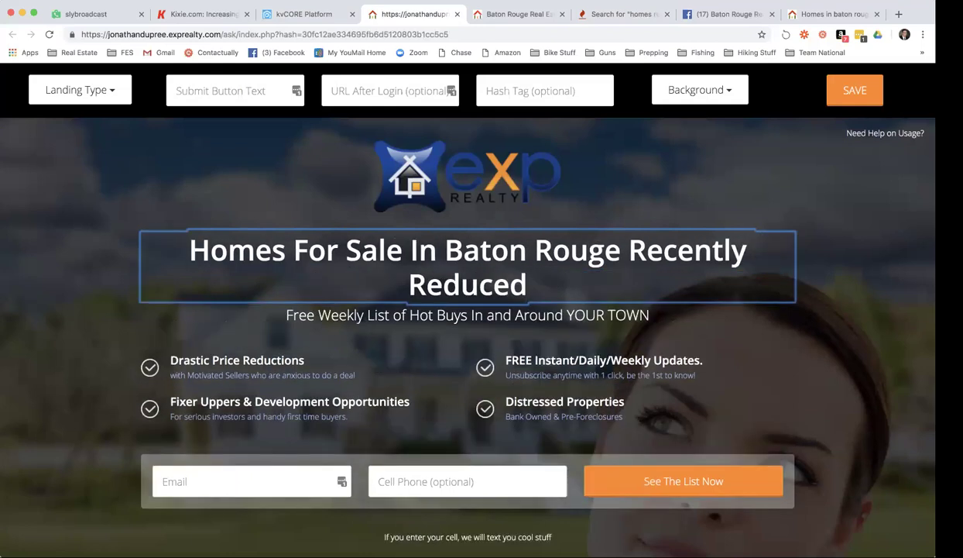
{"action": "type", "text": "!"}
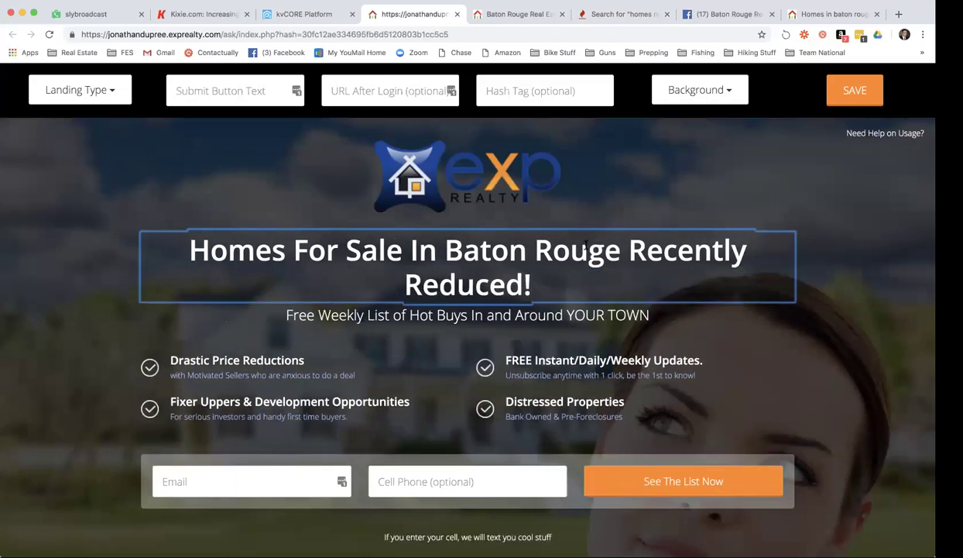
{"action": "scroll", "coordinate": [260, 201], "scroll_direction": "down", "scroll_amount": 3}
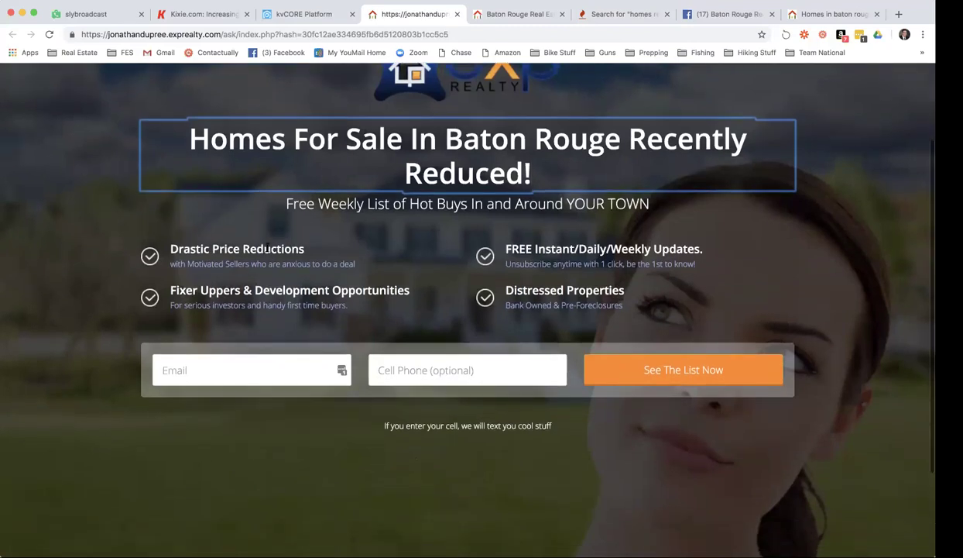
{"action": "left_click", "coordinate": [263, 247]}
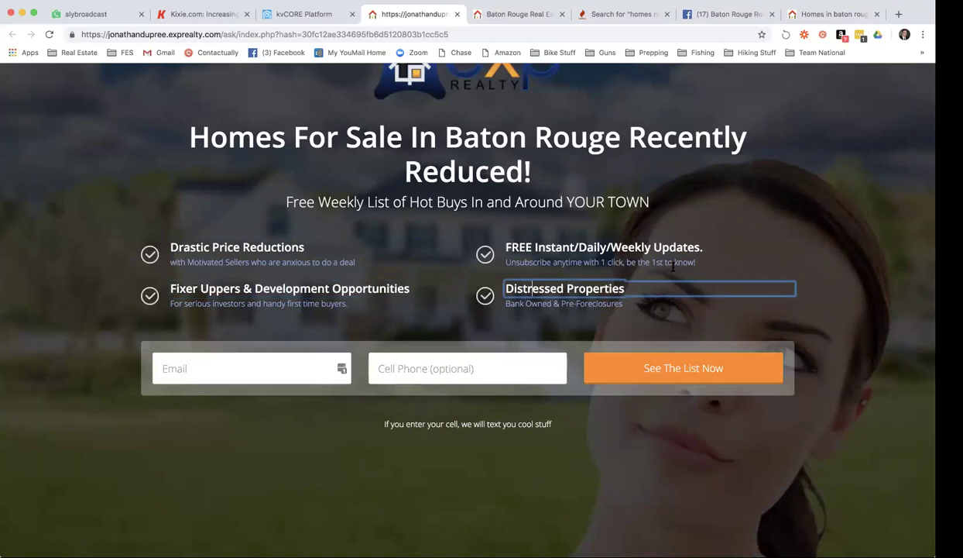
{"action": "scroll", "coordinate": [657, 259], "scroll_direction": "up", "scroll_amount": 3}
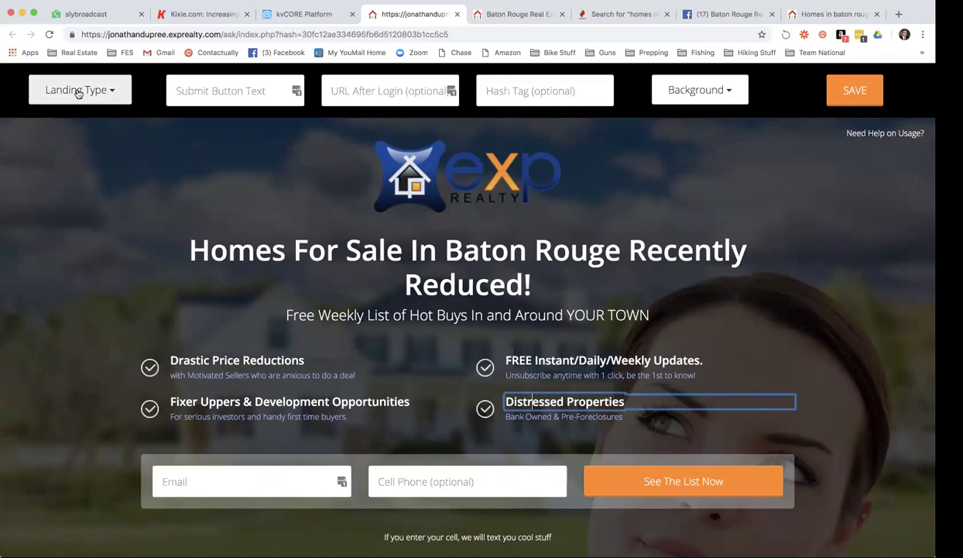
{"action": "left_click", "coordinate": [102, 92]}
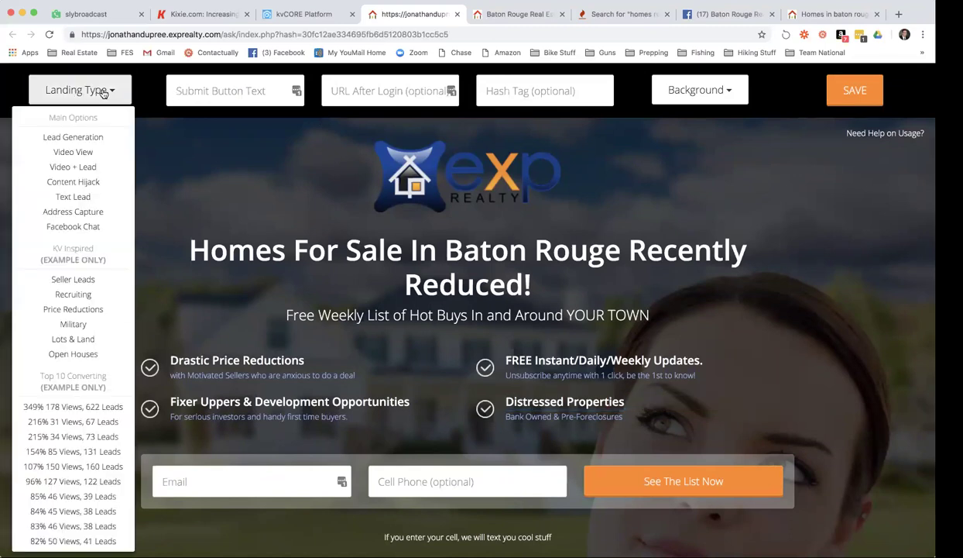
Switch the landing type to Video + Lead and pause the preview video.
{"action": "scroll", "coordinate": [94, 124], "scroll_direction": "down", "scroll_amount": 2}
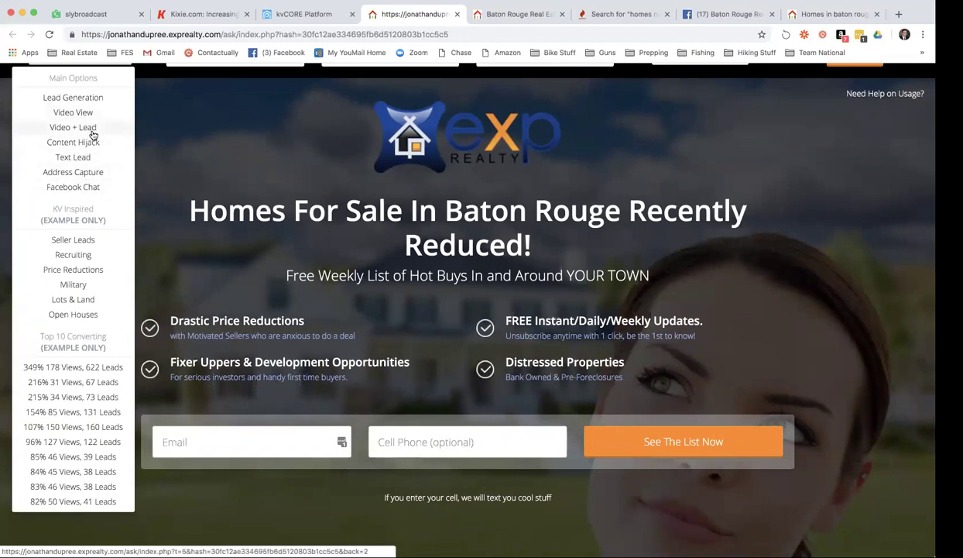
{"action": "scroll", "coordinate": [89, 130], "scroll_direction": "up", "scroll_amount": 1}
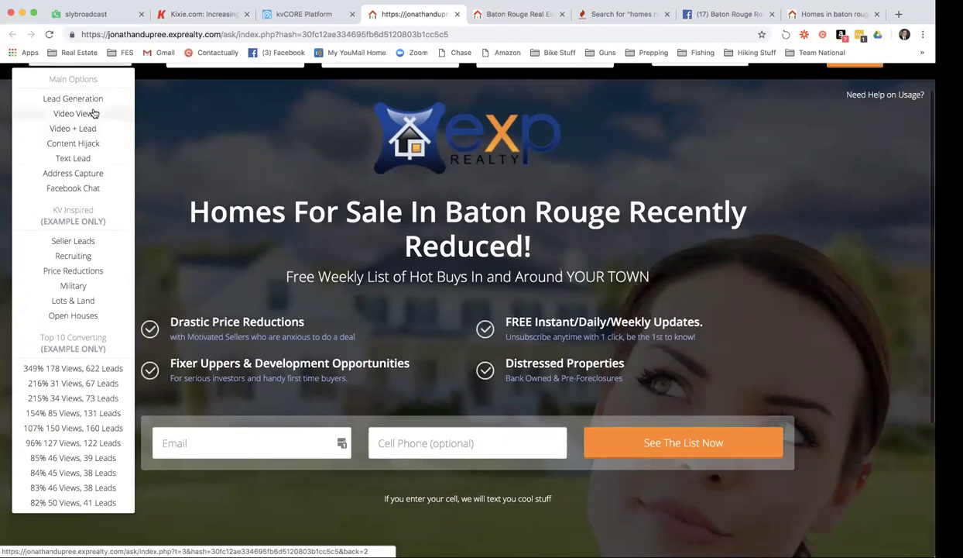
{"action": "left_click", "coordinate": [74, 129]}
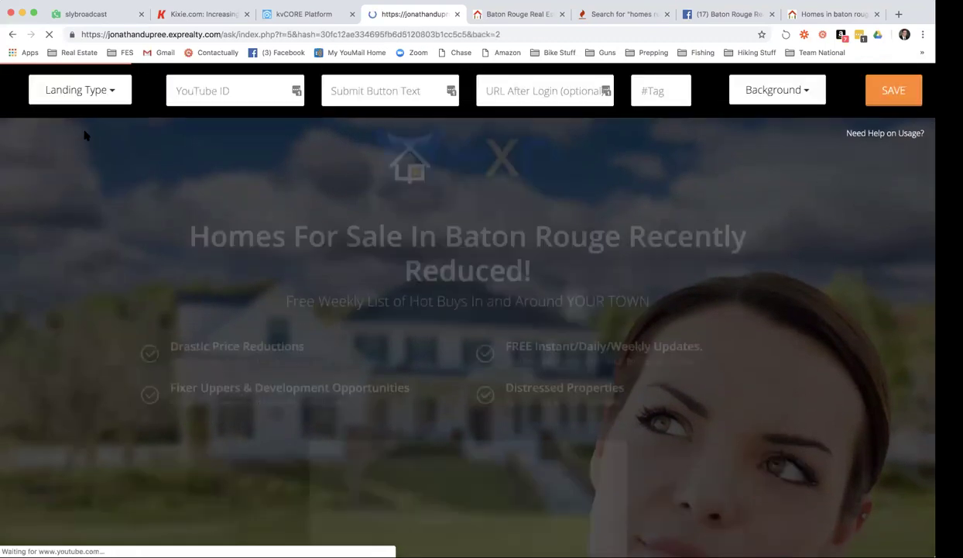
{"action": "scroll", "coordinate": [504, 276], "scroll_direction": "down", "scroll_amount": 5}
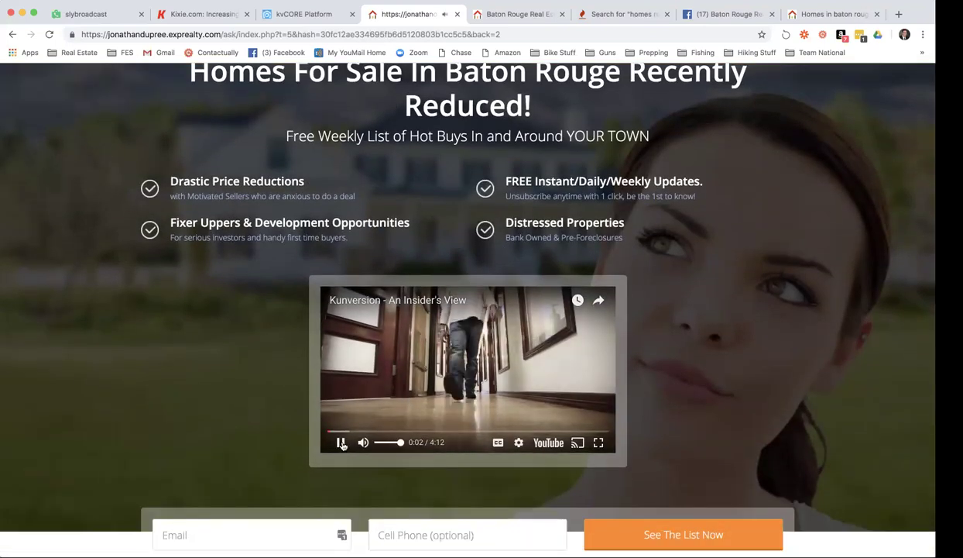
{"action": "left_click", "coordinate": [341, 442]}
Review the Video + Lead page, including its YouTube ID field, then reopen the landing types.
{"action": "scroll", "coordinate": [669, 305], "scroll_direction": "down", "scroll_amount": 1}
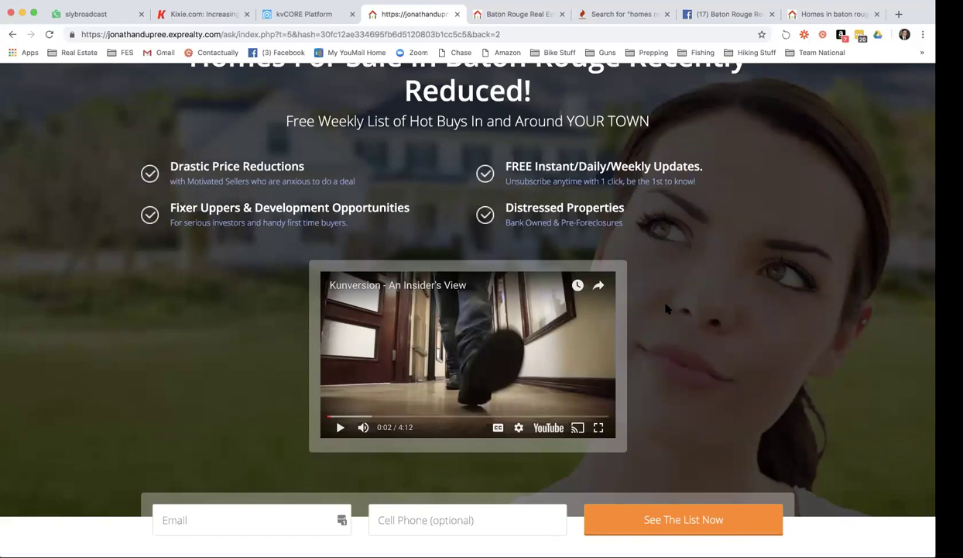
{"action": "scroll", "coordinate": [666, 309], "scroll_direction": "down", "scroll_amount": 1}
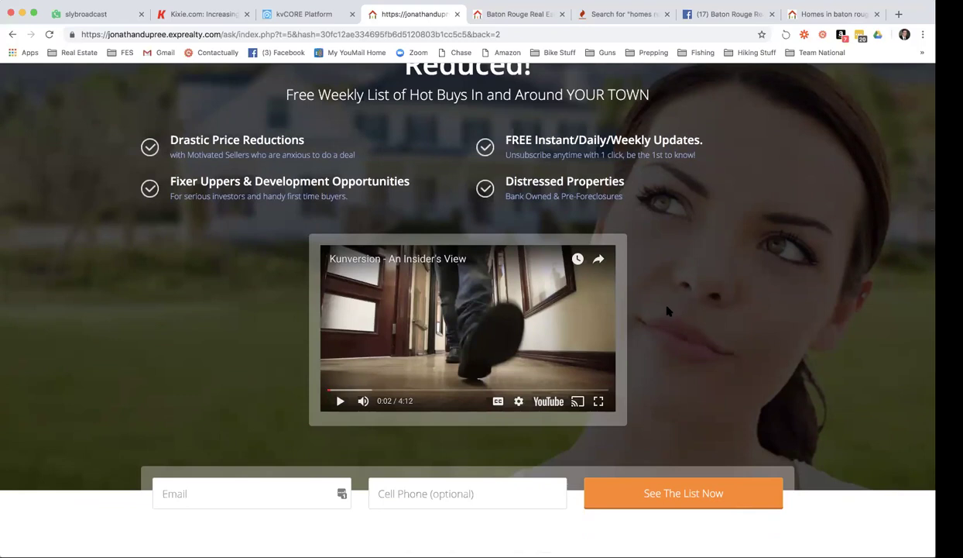
{"action": "scroll", "coordinate": [668, 310], "scroll_direction": "up", "scroll_amount": 6}
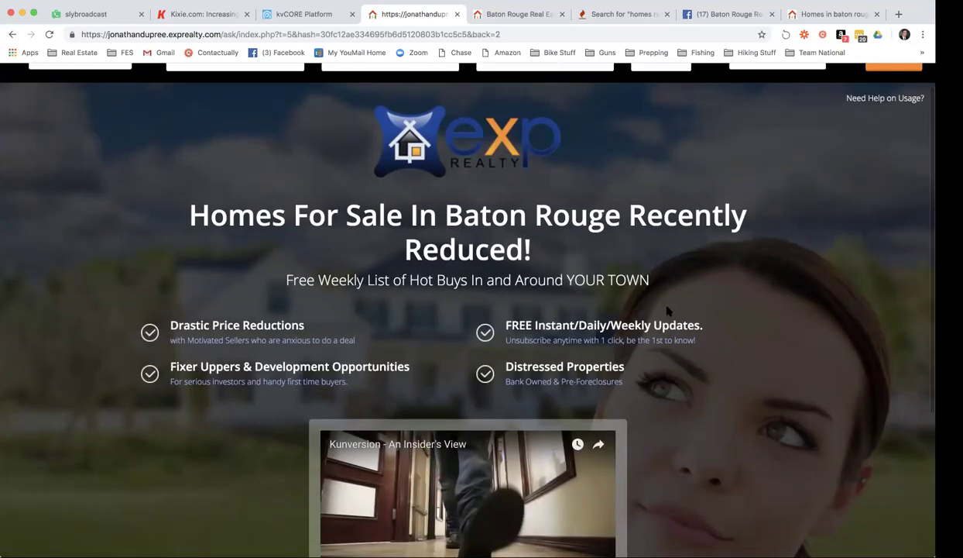
{"action": "scroll", "coordinate": [667, 310], "scroll_direction": "down", "scroll_amount": 2}
{"action": "scroll", "coordinate": [668, 310], "scroll_direction": "up", "scroll_amount": 3}
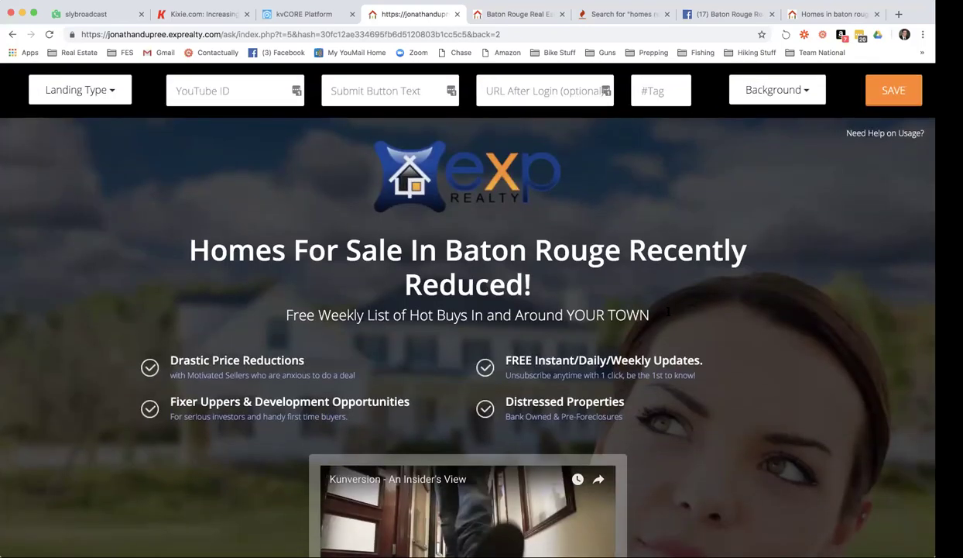
{"action": "left_click", "coordinate": [232, 88]}
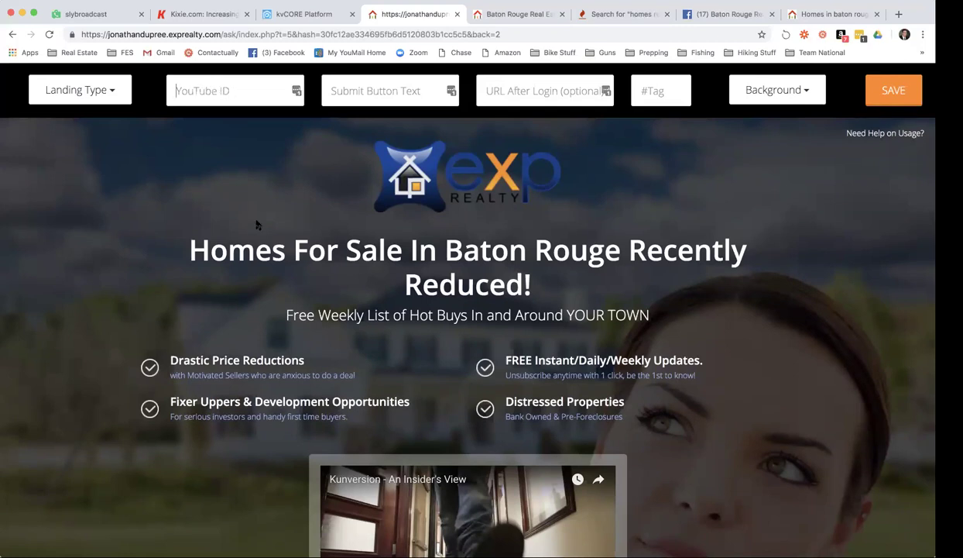
{"action": "scroll", "coordinate": [258, 223], "scroll_direction": "down", "scroll_amount": 5}
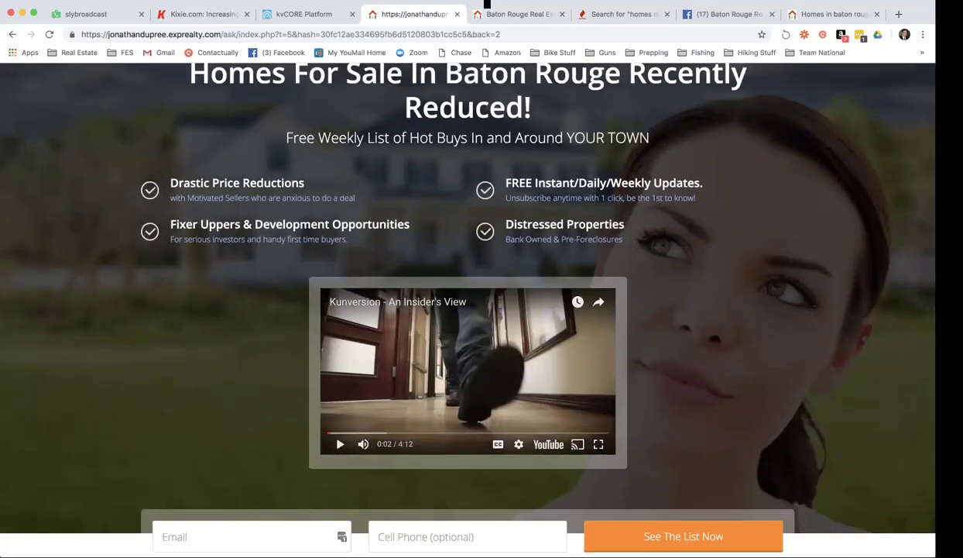
{"action": "scroll", "coordinate": [433, 348], "scroll_direction": "up", "scroll_amount": 5}
{"action": "left_click", "coordinate": [90, 90]}
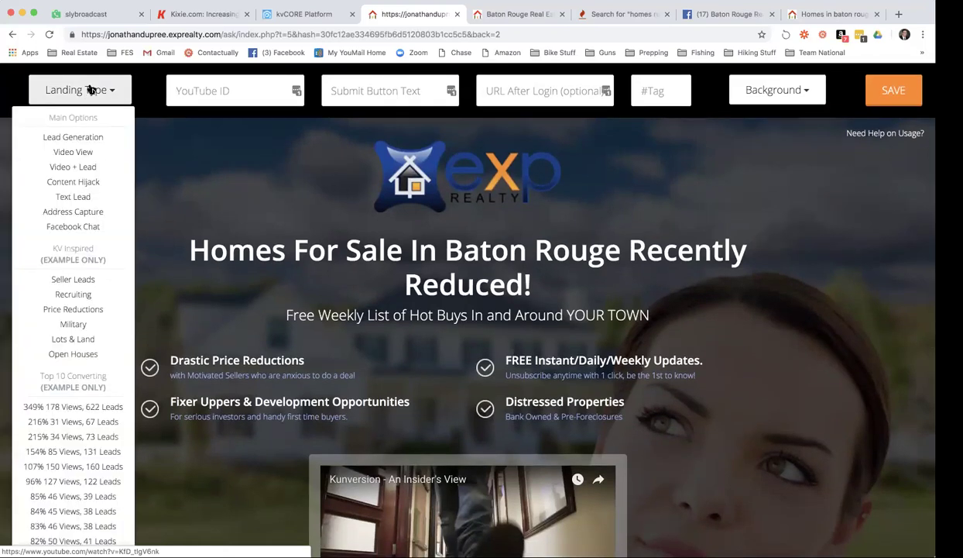
Change the Landing Type to Lead Generation, dropping the video for the sign-up form.
{"action": "left_click", "coordinate": [88, 149]}
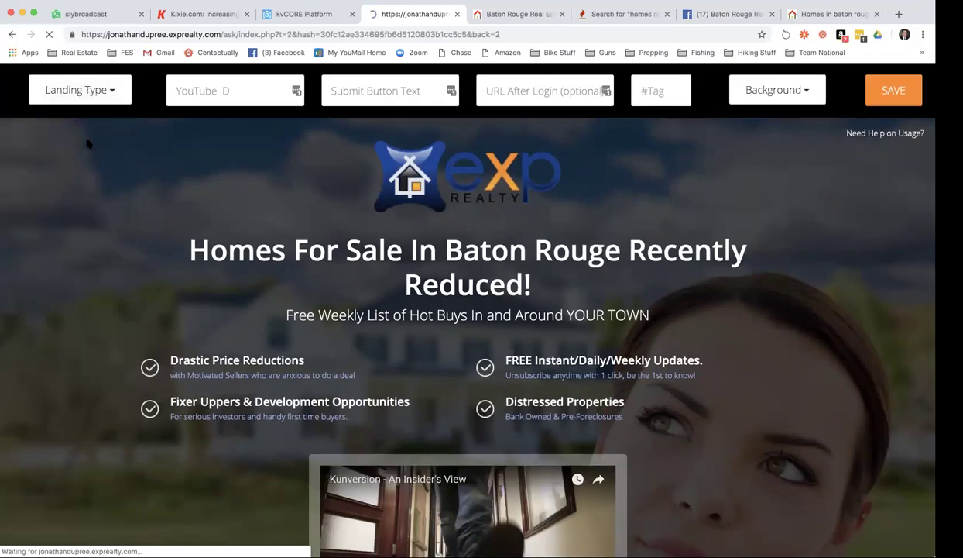
{"action": "scroll", "coordinate": [655, 235], "scroll_direction": "down", "scroll_amount": 2}
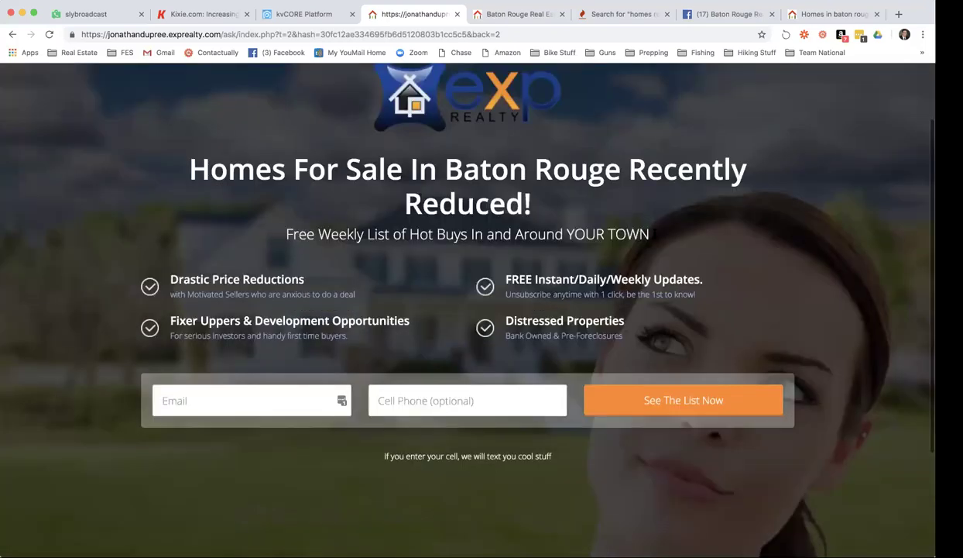
{"action": "scroll", "coordinate": [499, 262], "scroll_direction": "up", "scroll_amount": 1}
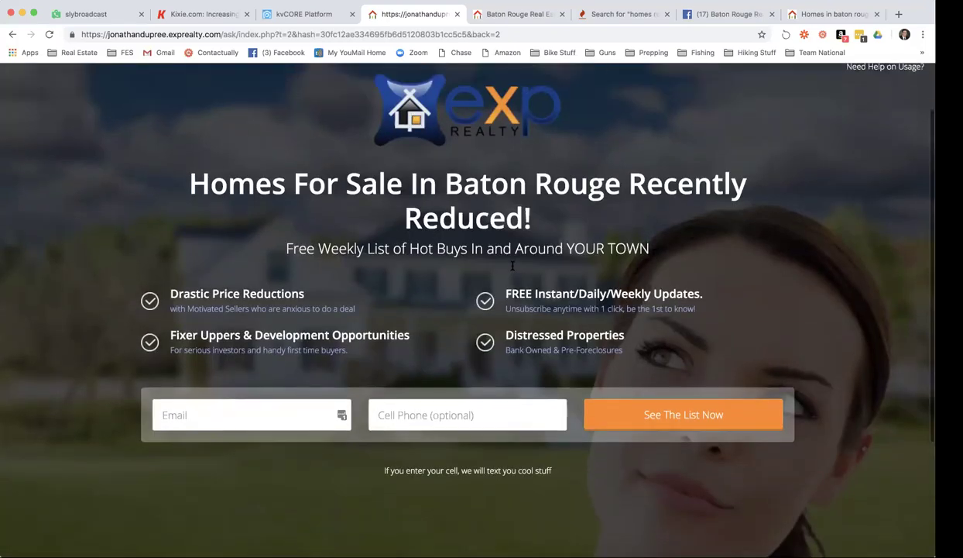
{"action": "scroll", "coordinate": [512, 265], "scroll_direction": "up", "scroll_amount": 2}
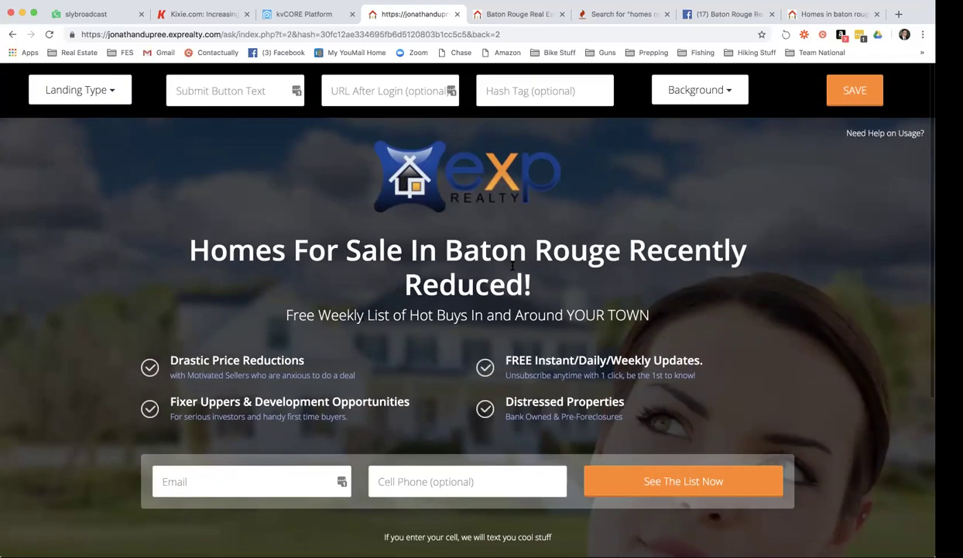
{"action": "left_click", "coordinate": [334, 95]}
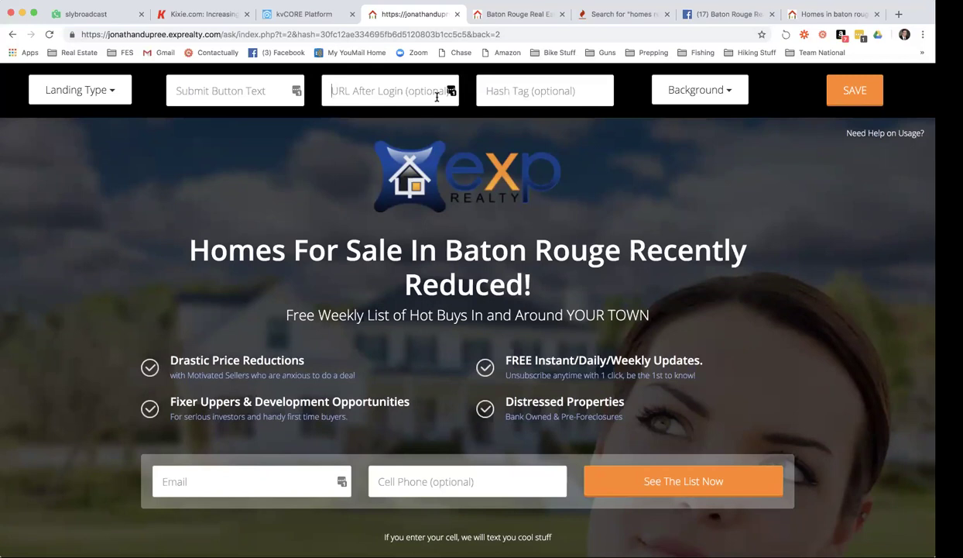
Start building an IDX Squeeze Page on the agent's site domain.
{"action": "left_click", "coordinate": [328, 14]}
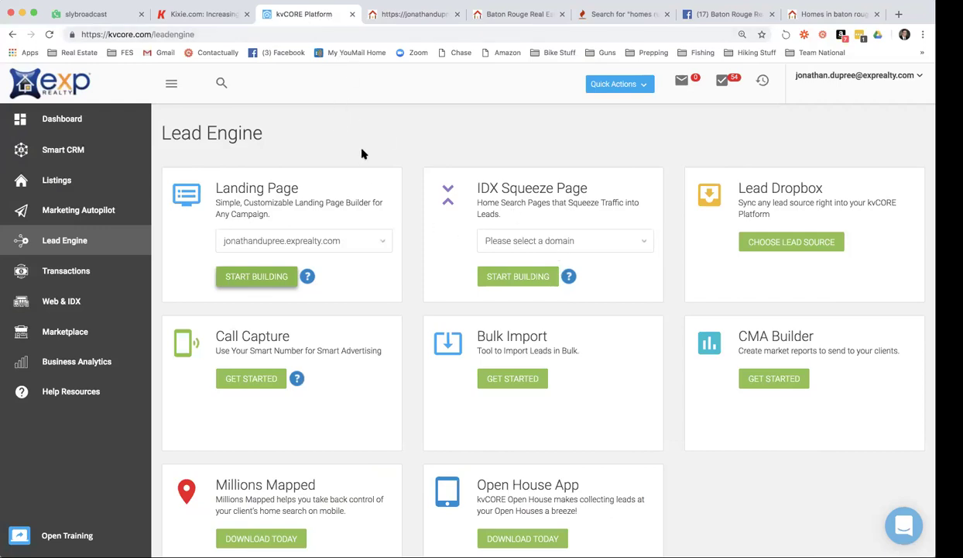
{"action": "left_click", "coordinate": [502, 240]}
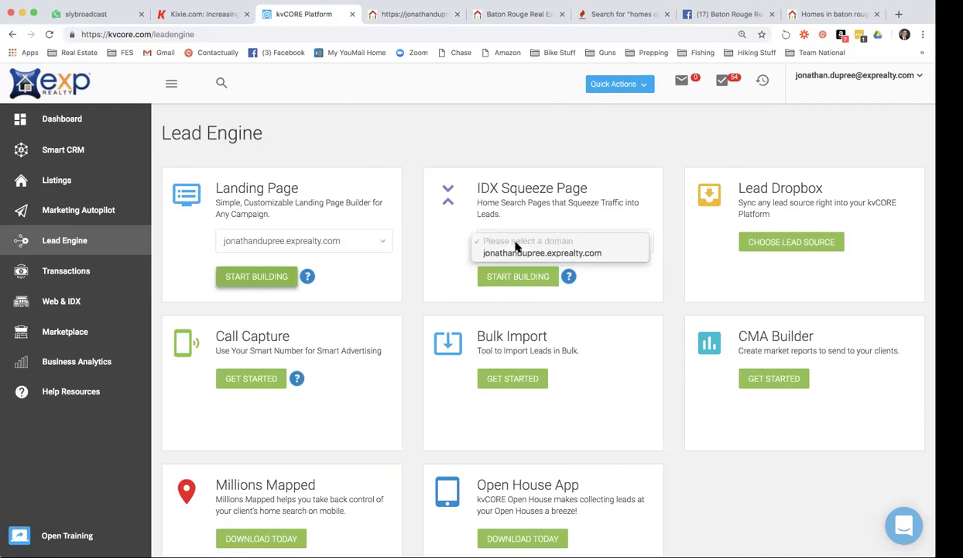
{"action": "left_click", "coordinate": [516, 253]}
{"action": "left_click", "coordinate": [522, 276]}
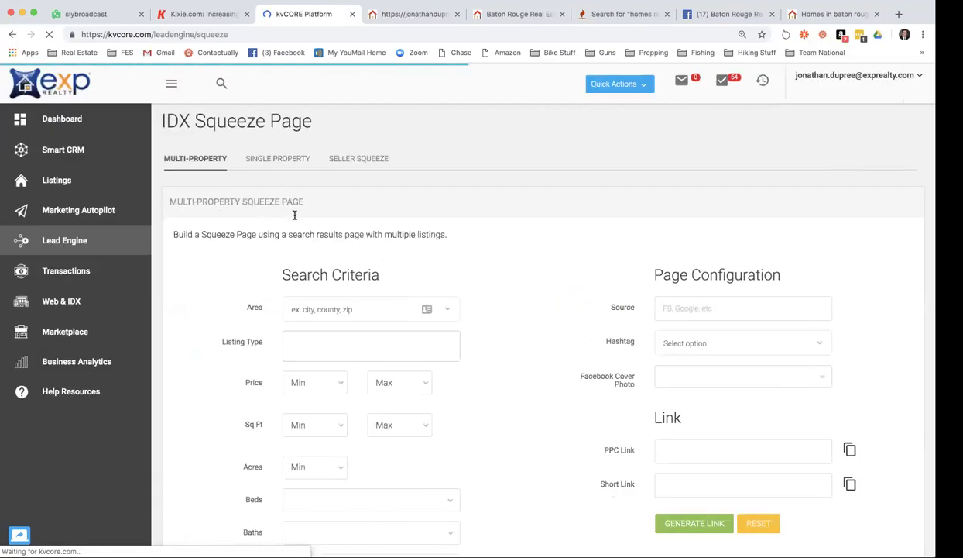
Set the squeeze page area to city:baton rouge and the listing option to Reduced.
{"action": "left_click", "coordinate": [327, 313]}
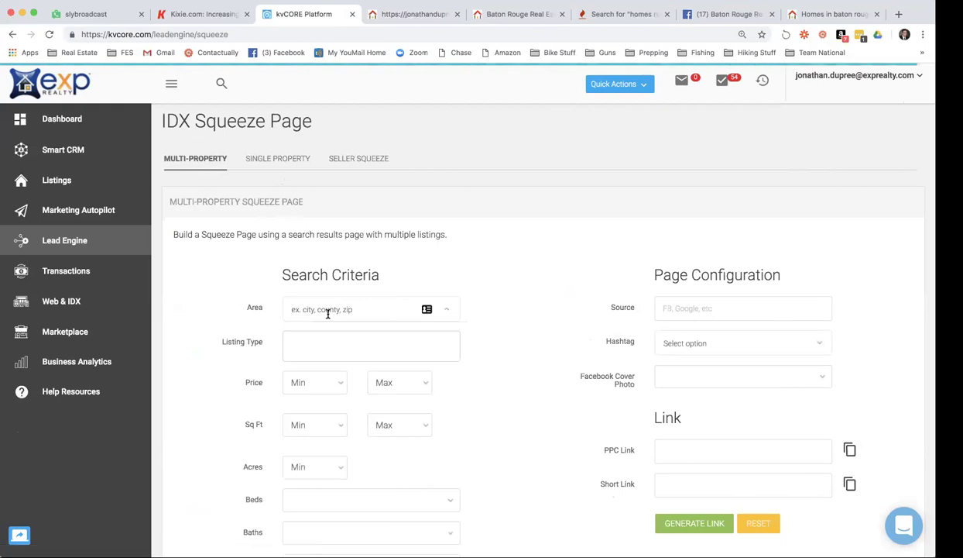
{"action": "type", "text": "Baton"}
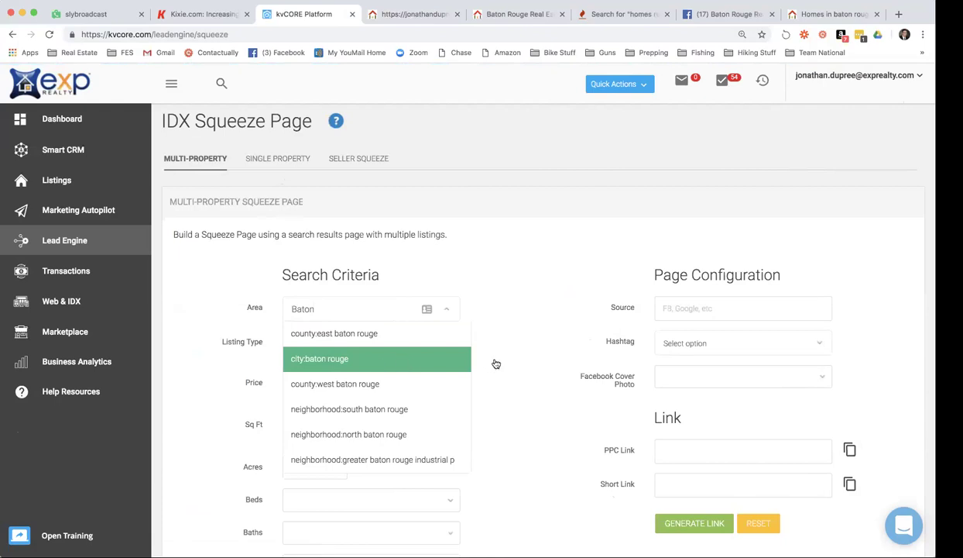
{"action": "left_click", "coordinate": [342, 357]}
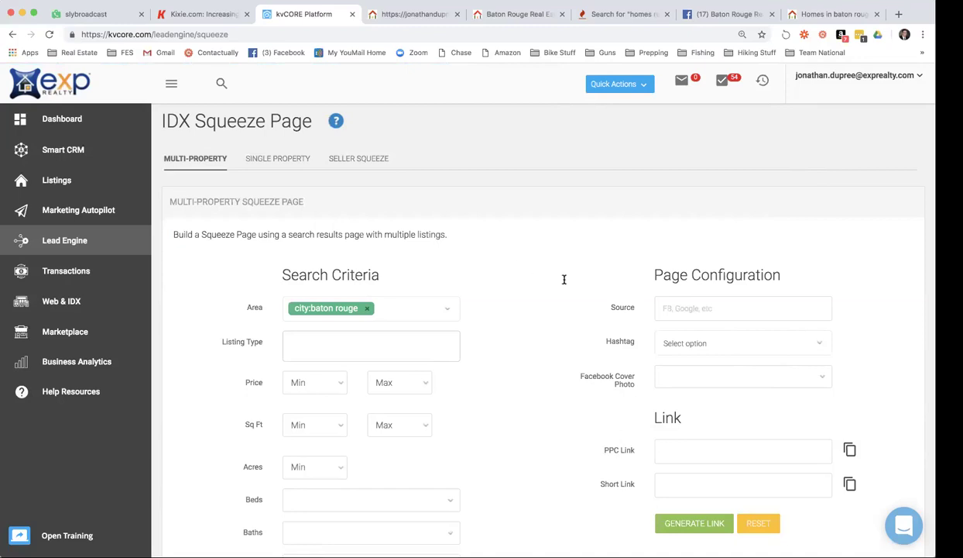
{"action": "scroll", "coordinate": [496, 277], "scroll_direction": "down", "scroll_amount": 3}
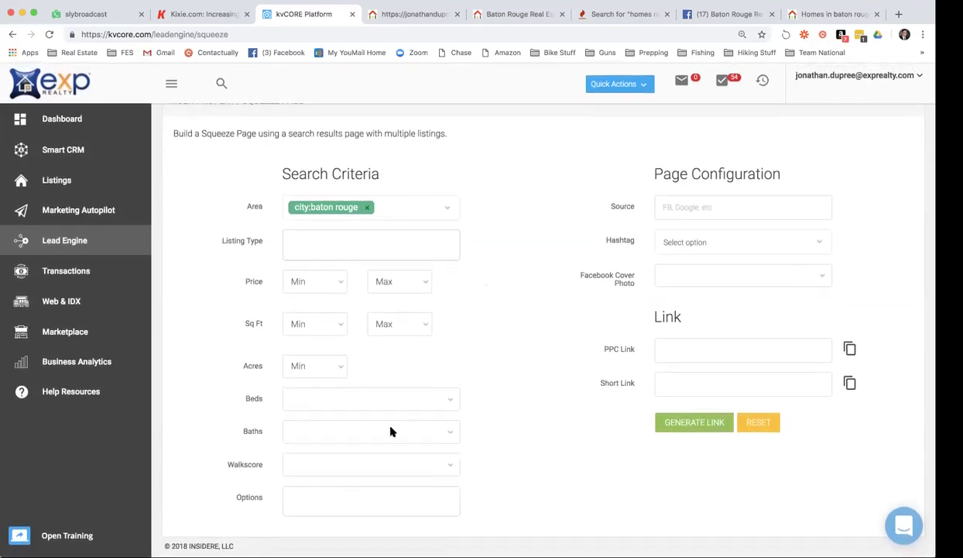
{"action": "left_click", "coordinate": [347, 494]}
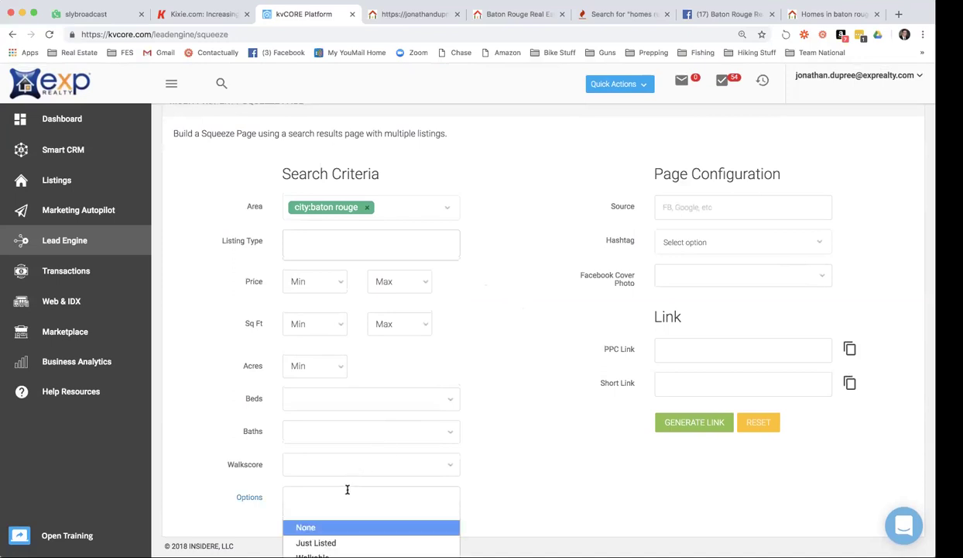
{"action": "scroll", "coordinate": [348, 493], "scroll_direction": "down", "scroll_amount": 6}
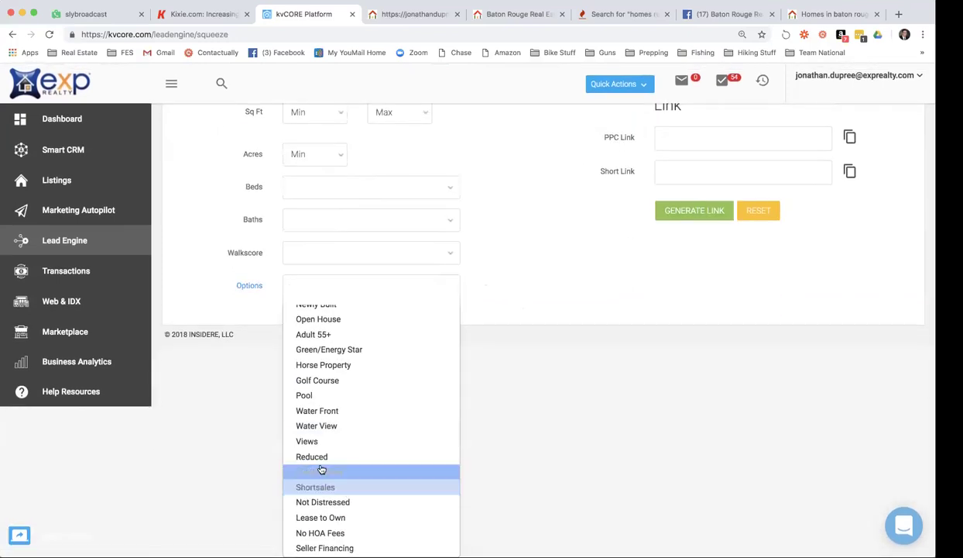
{"action": "left_click", "coordinate": [302, 458]}
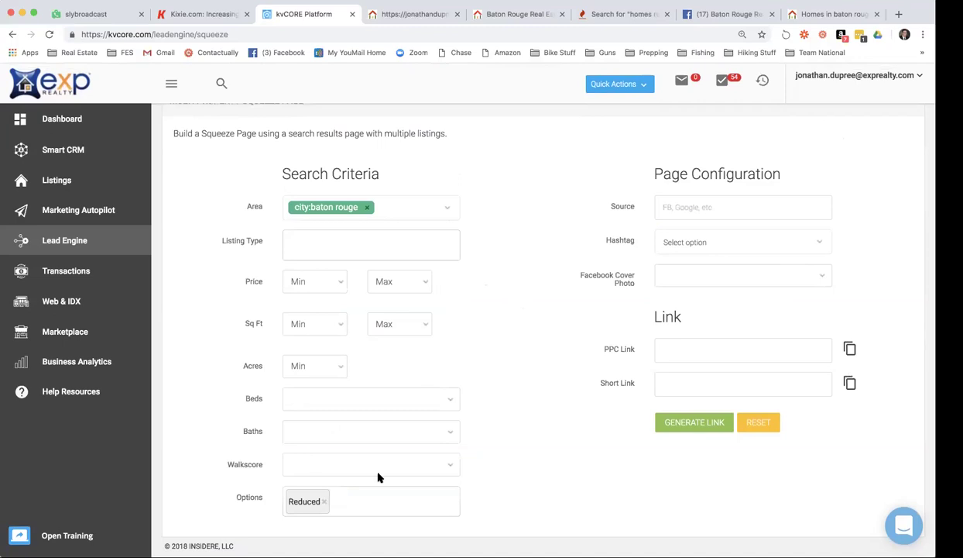
{"action": "left_click", "coordinate": [693, 209]}
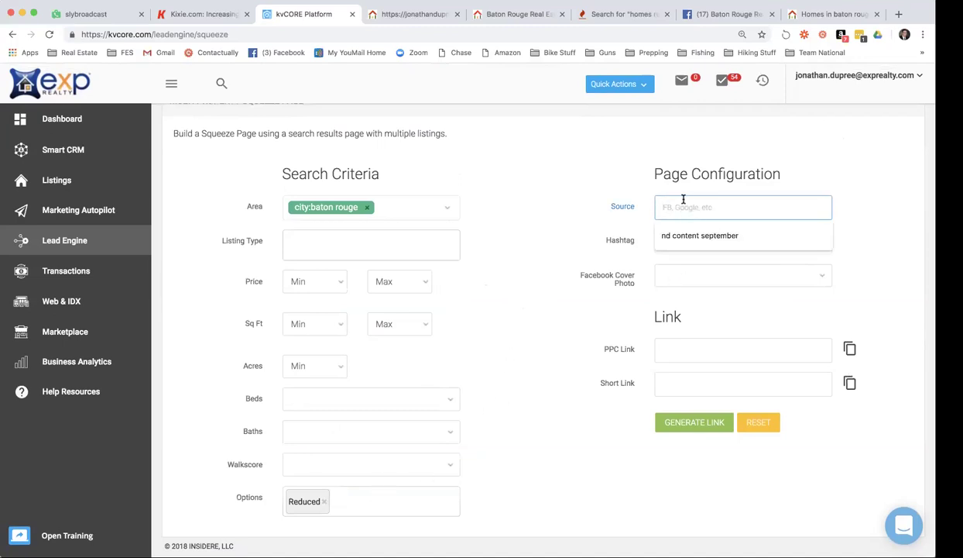
Enter Landing Page as the source, generate the links, and copy the short link.
{"action": "type", "text": "L"}
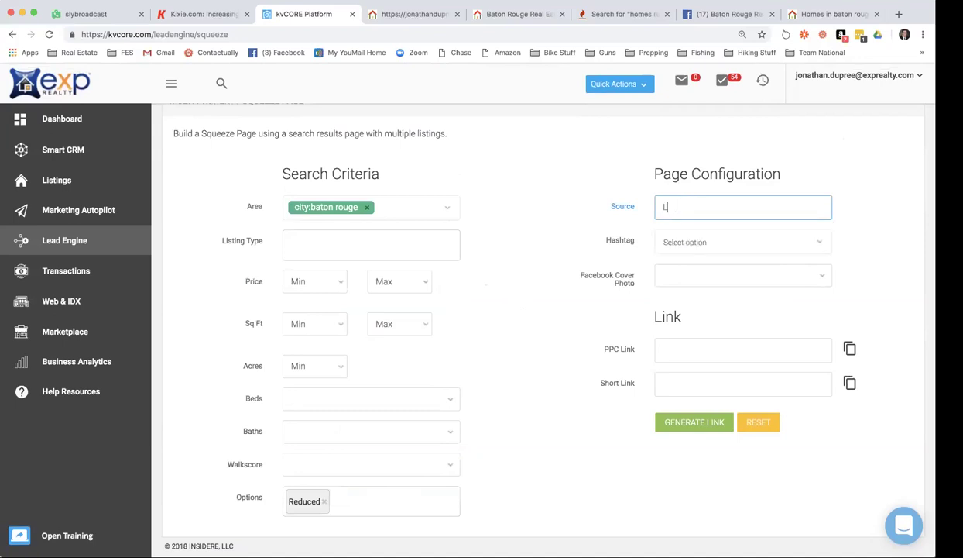
{"action": "type", "text": "anding PAgeage"}
{"action": "left_click", "coordinate": [699, 423]}
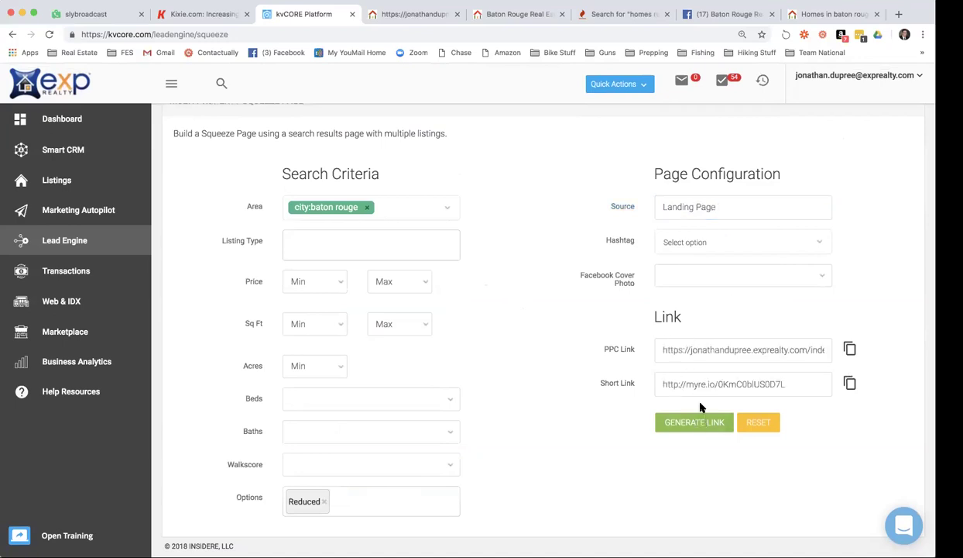
{"action": "double_click", "coordinate": [697, 385]}
{"action": "left_click_drag", "start_coordinate": [787, 384], "coordinate": [654, 381]}
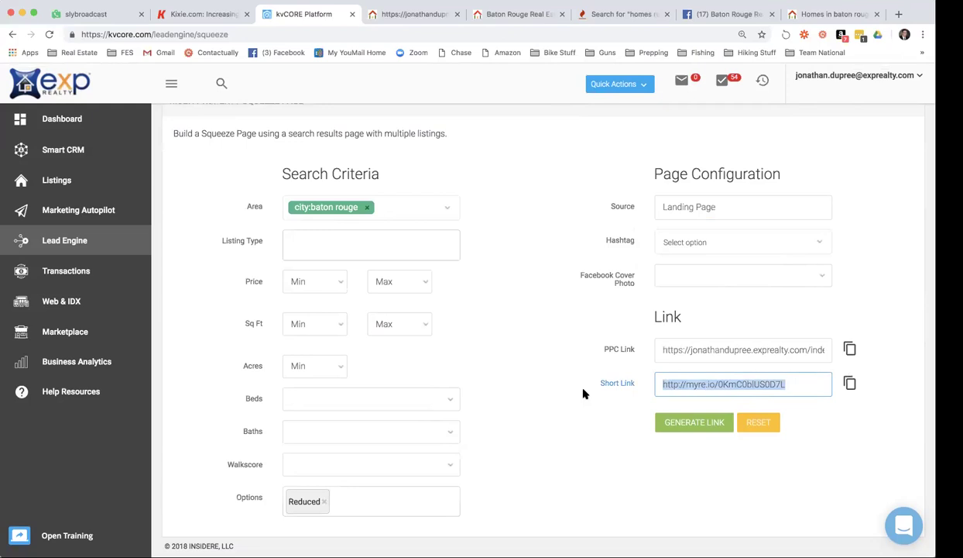
{"action": "left_click", "coordinate": [594, 192]}
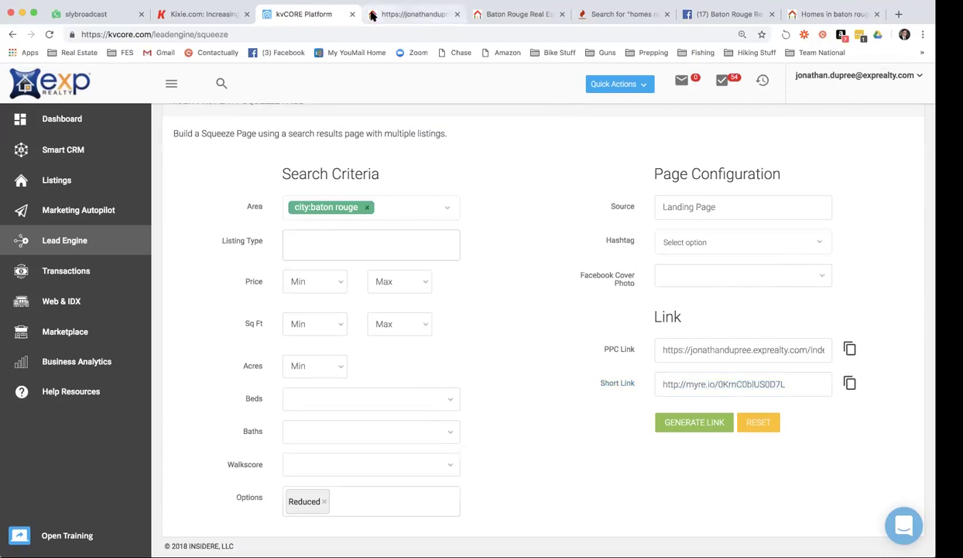
Paste the short link into URL After Login, add hashtag 'reduced', and save.
{"action": "left_click", "coordinate": [371, 14]}
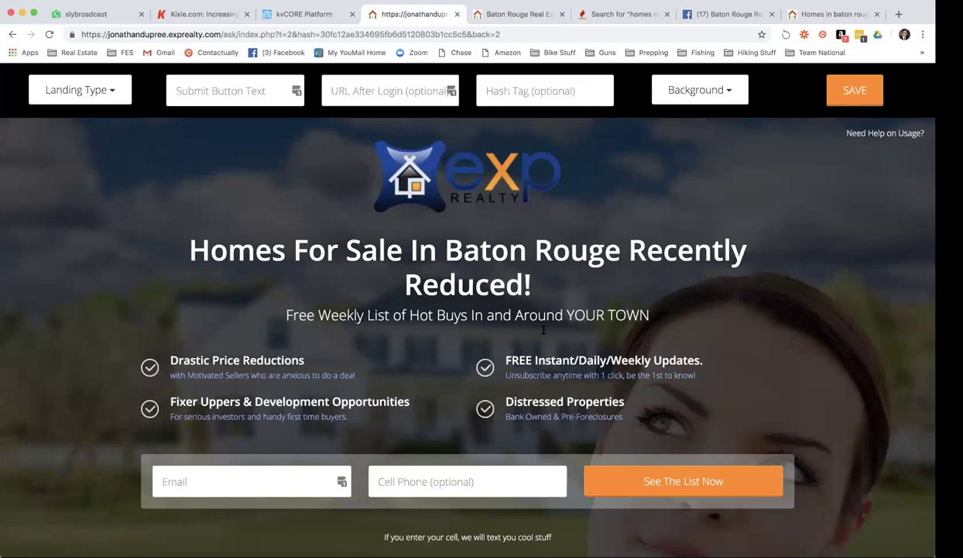
{"action": "left_click", "coordinate": [376, 89]}
{"action": "key", "text": "super+v"}
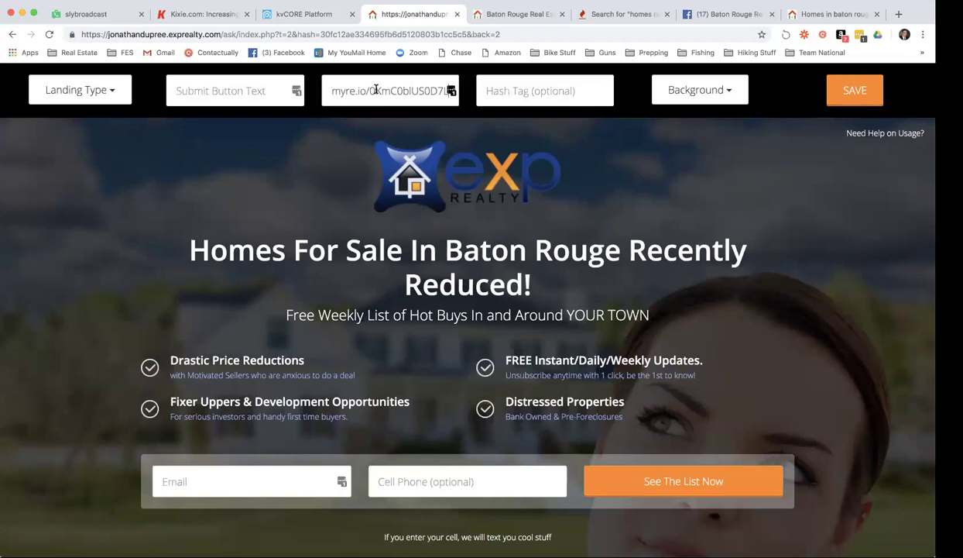
{"action": "left_click", "coordinate": [517, 95]}
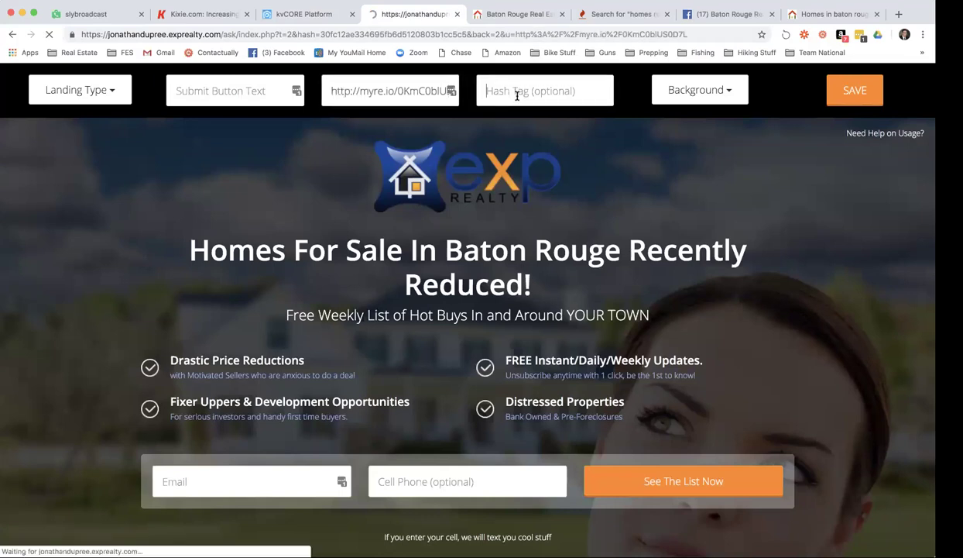
{"action": "left_click", "coordinate": [518, 94]}
{"action": "type", "text": "reduced"}
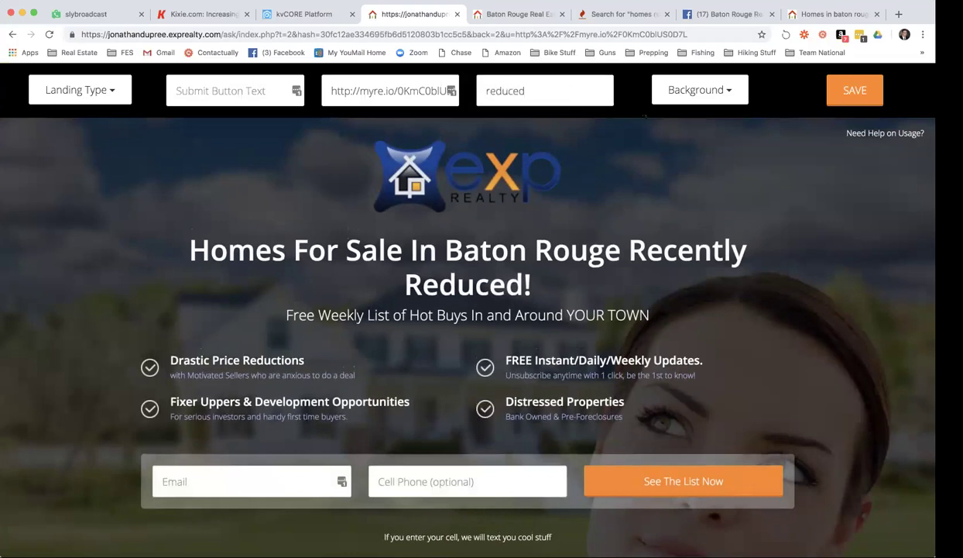
{"action": "left_click", "coordinate": [836, 103]}
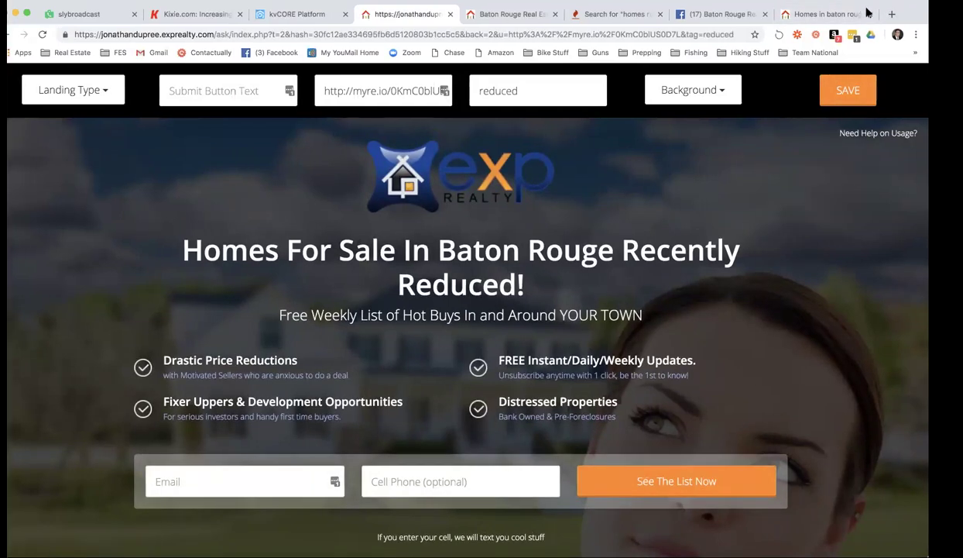
Save the landing page again and bookmark its live web address.
{"action": "left_click", "coordinate": [834, 101]}
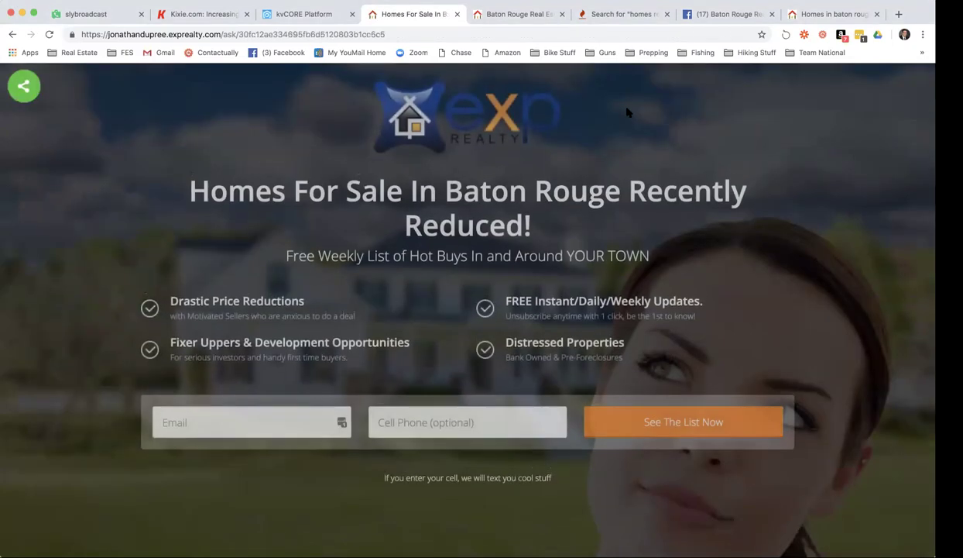
{"action": "left_click", "coordinate": [356, 35]}
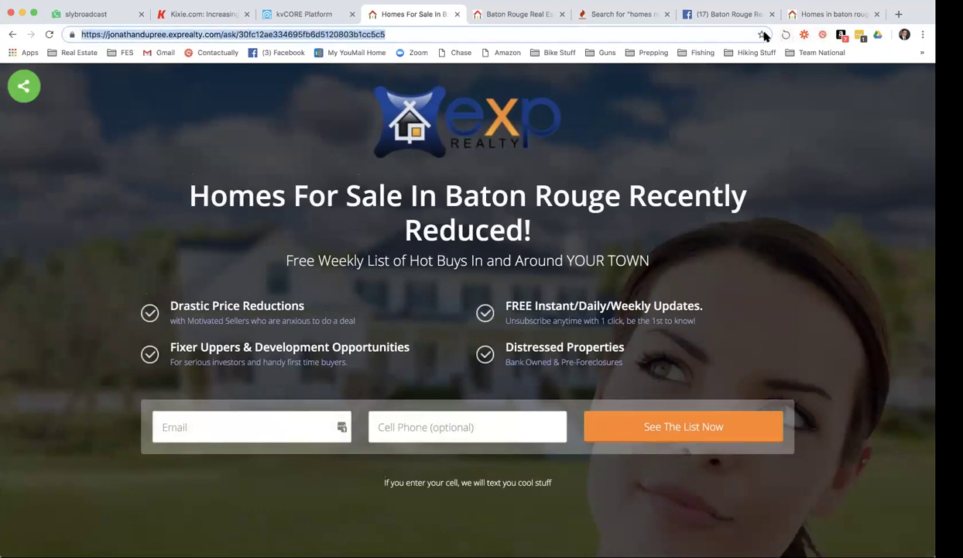
{"action": "left_click", "coordinate": [763, 34]}
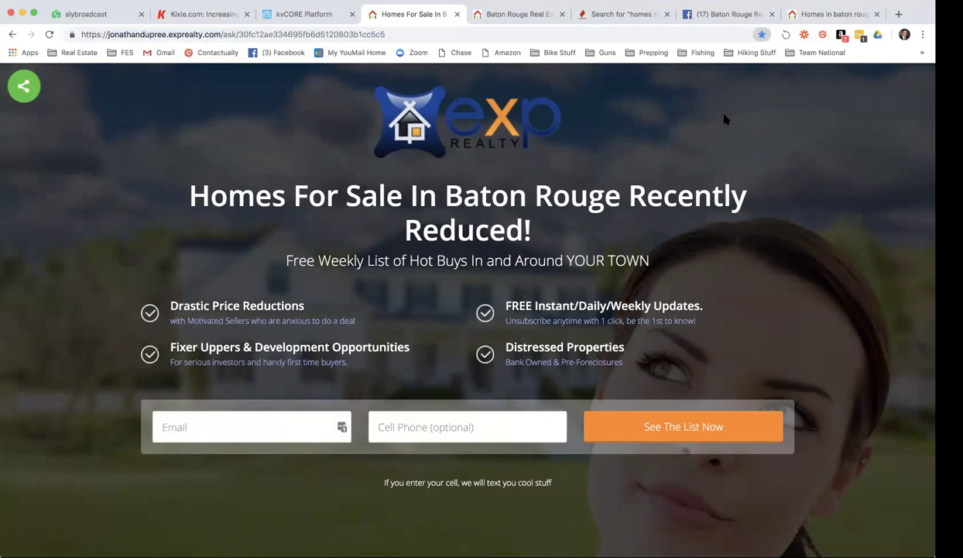
{"action": "key", "text": "super+l"}
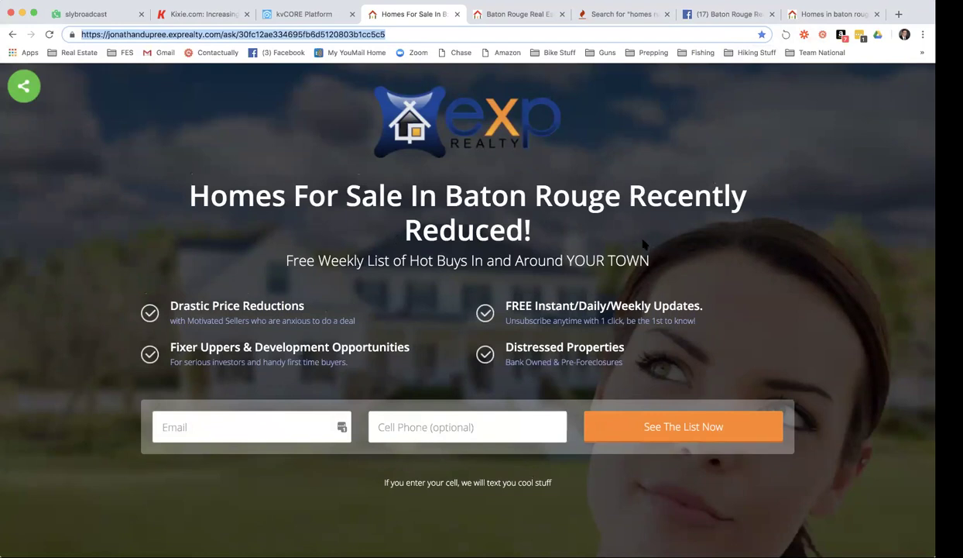
Enter a test e-mail and cell phone number in the signup form and submit it.
{"action": "left_click", "coordinate": [280, 414]}
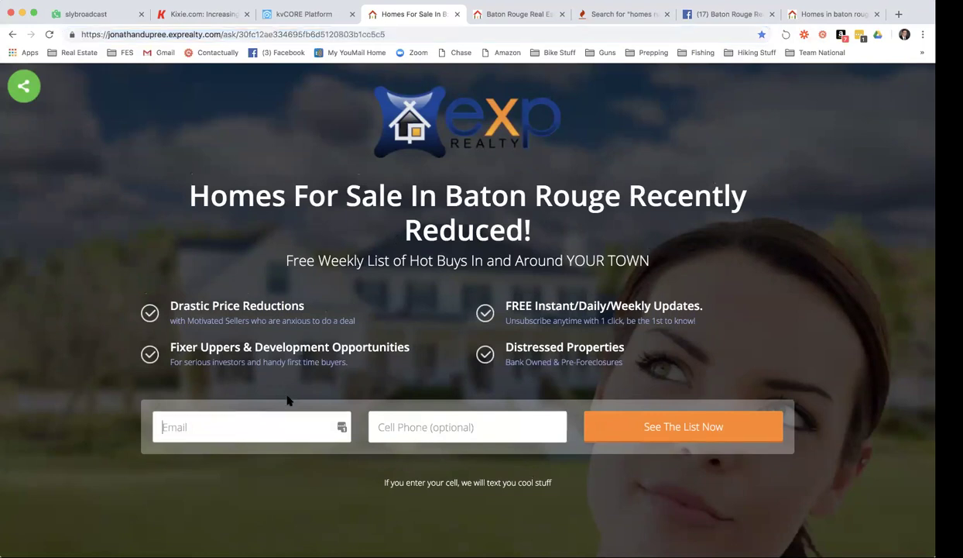
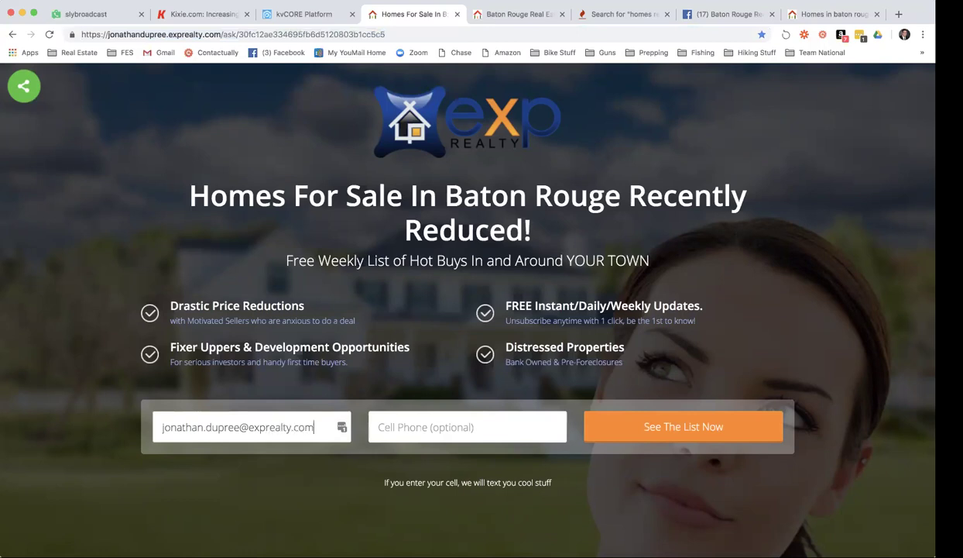
{"action": "left_click", "coordinate": [378, 427]}
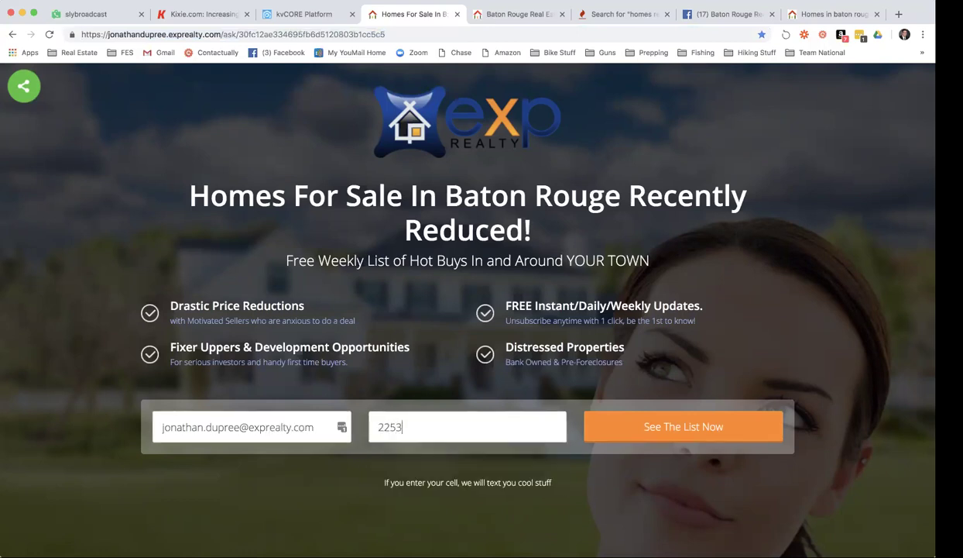
{"action": "left_click", "coordinate": [687, 429]}
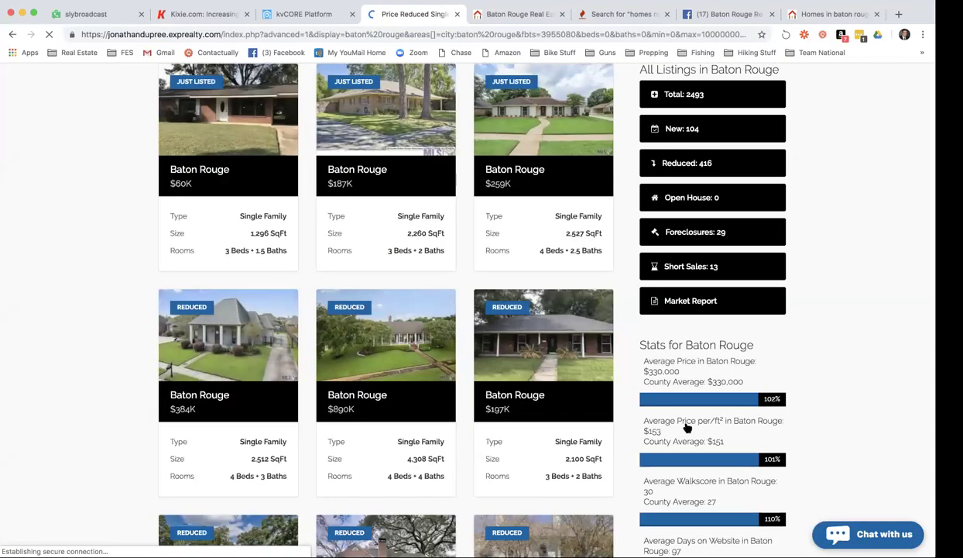
Scroll the Price Reduced Baton Rouge listings down to the pagination, then return to kvCORE.
{"action": "scroll", "coordinate": [664, 430], "scroll_direction": "up", "scroll_amount": 4}
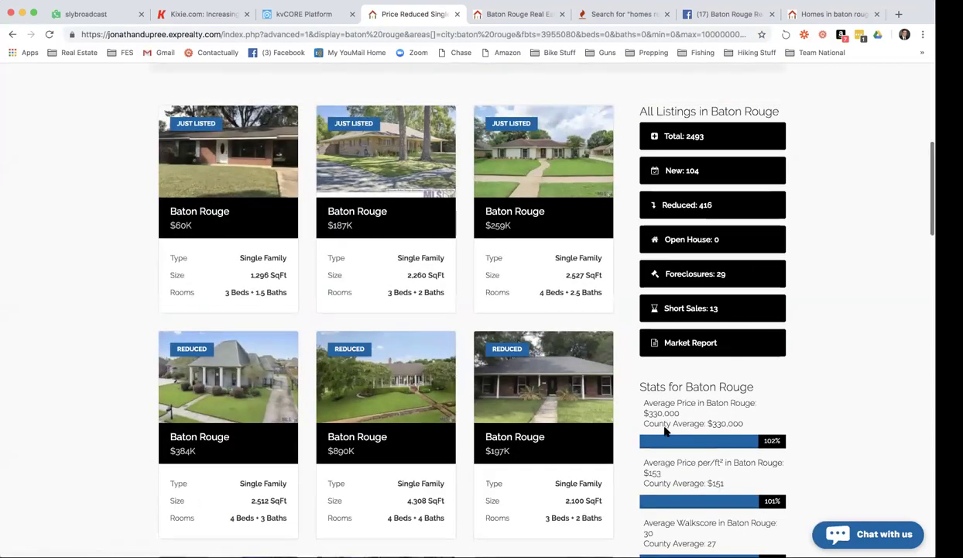
{"action": "scroll", "coordinate": [704, 435], "scroll_direction": "down", "scroll_amount": 1}
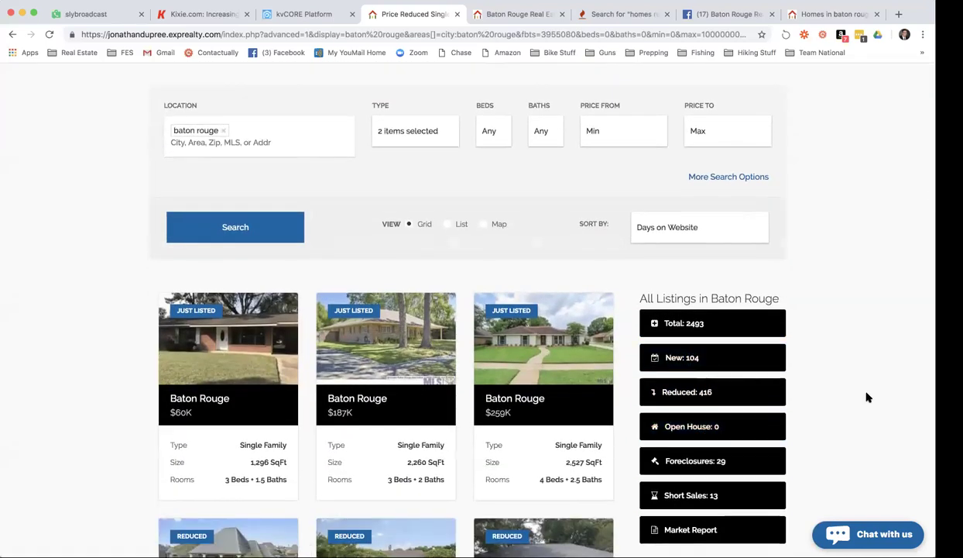
{"action": "scroll", "coordinate": [867, 394], "scroll_direction": "down", "scroll_amount": 1}
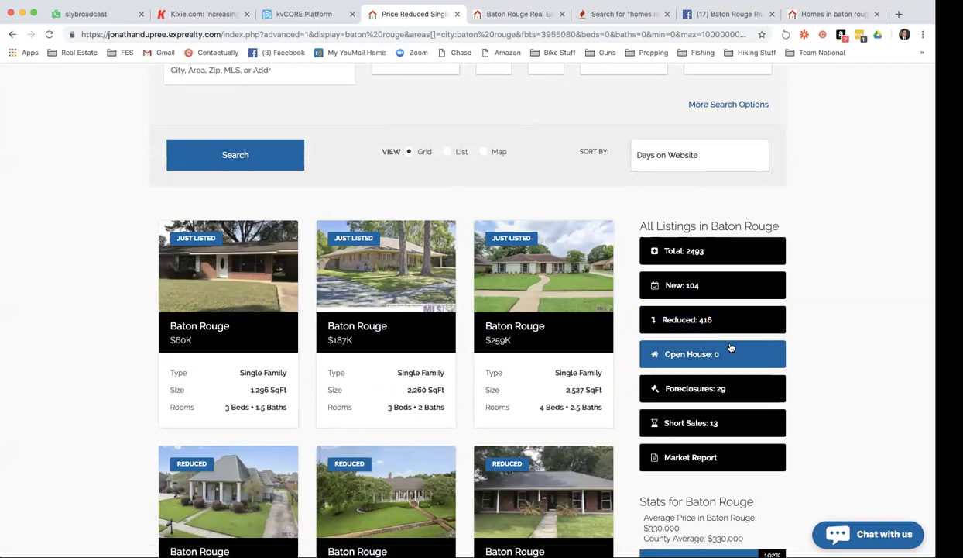
{"action": "scroll", "coordinate": [730, 347], "scroll_direction": "down", "scroll_amount": 5}
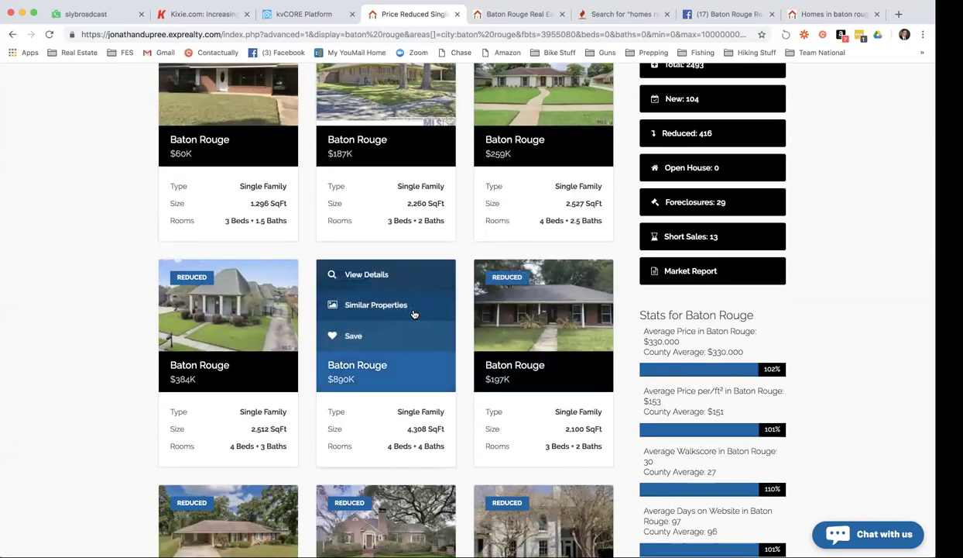
{"action": "scroll", "coordinate": [409, 313], "scroll_direction": "down", "scroll_amount": 3}
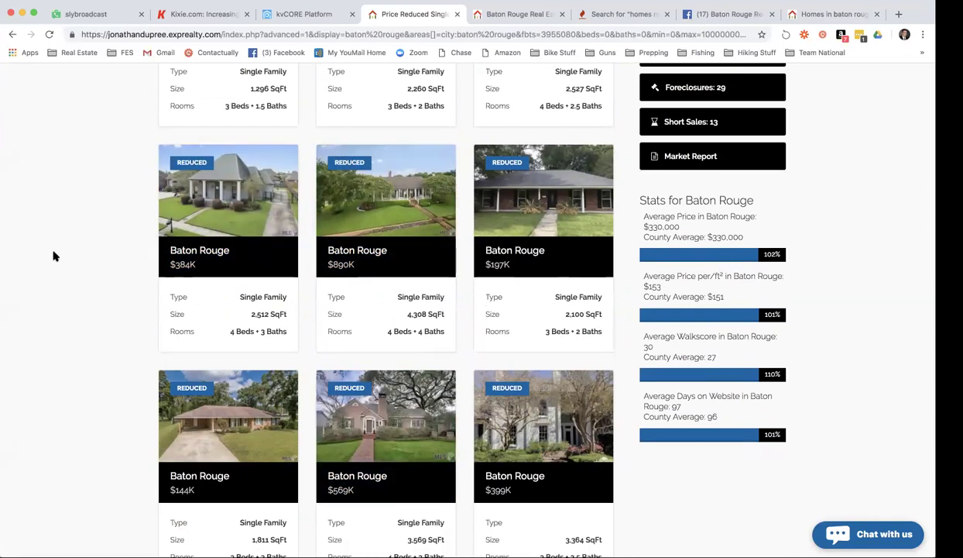
{"action": "scroll", "coordinate": [54, 256], "scroll_direction": "down", "scroll_amount": 1}
{"action": "scroll", "coordinate": [53, 256], "scroll_direction": "down", "scroll_amount": 2}
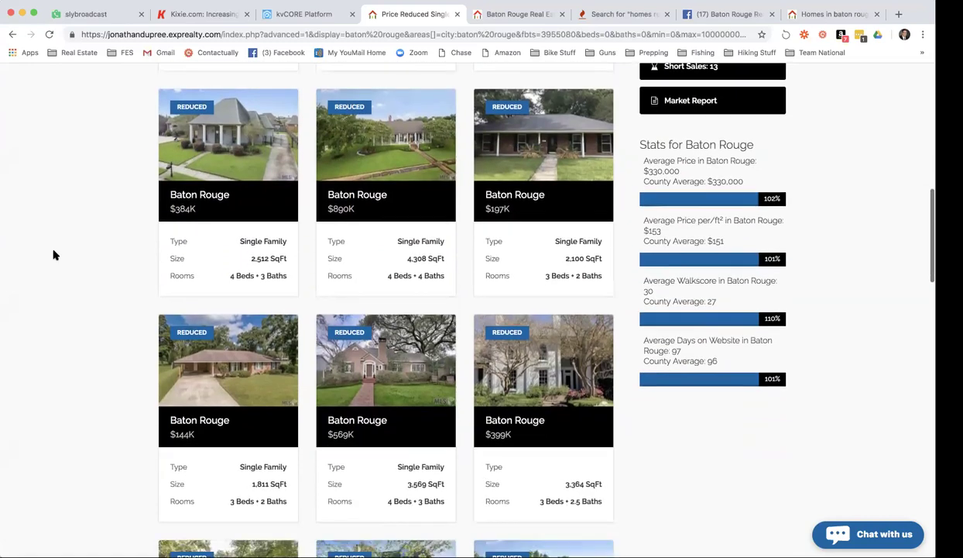
{"action": "scroll", "coordinate": [54, 254], "scroll_direction": "down", "scroll_amount": 3}
{"action": "scroll", "coordinate": [54, 255], "scroll_direction": "down", "scroll_amount": 10}
{"action": "scroll", "coordinate": [53, 255], "scroll_direction": "down", "scroll_amount": 15}
{"action": "scroll", "coordinate": [54, 255], "scroll_direction": "down", "scroll_amount": 10}
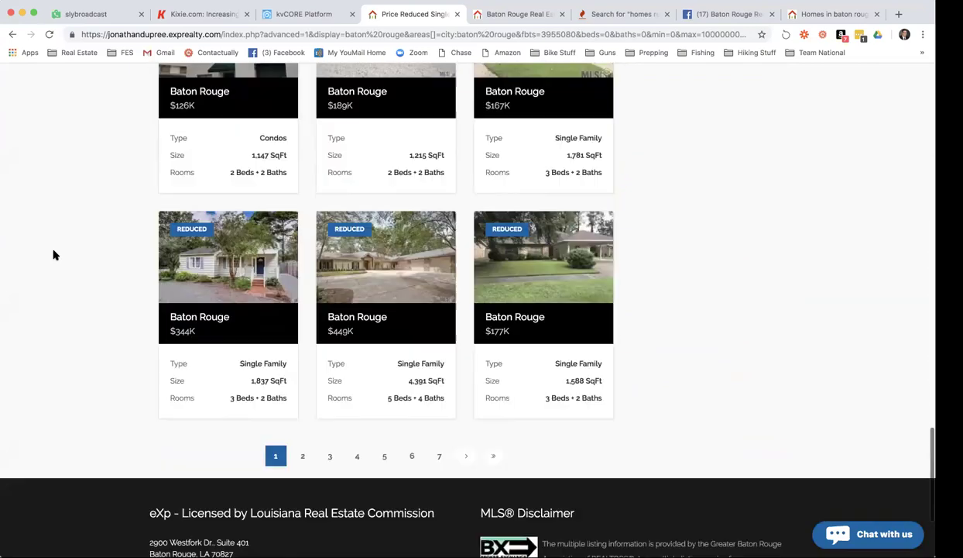
{"action": "scroll", "coordinate": [53, 255], "scroll_direction": "down", "scroll_amount": 4}
{"action": "scroll", "coordinate": [53, 255], "scroll_direction": "up", "scroll_amount": 20}
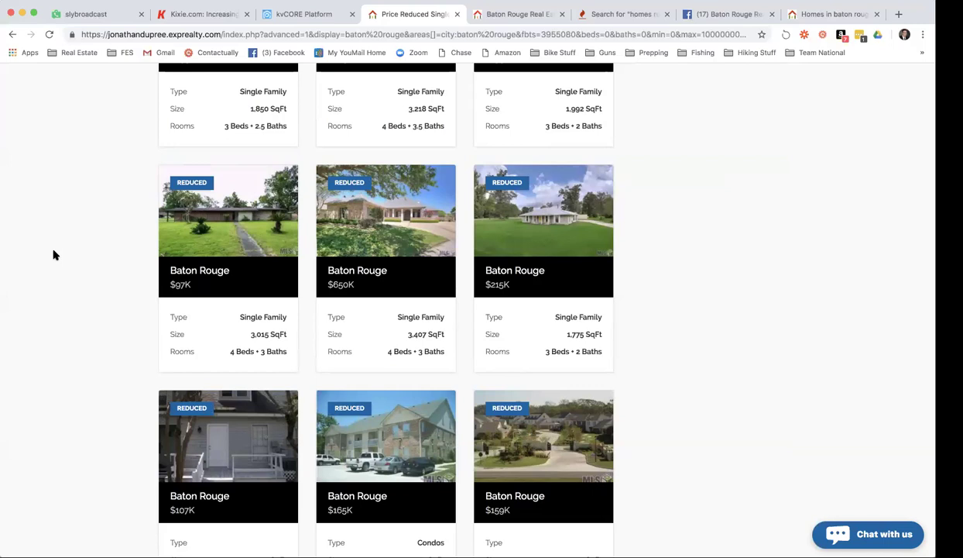
{"action": "left_click", "coordinate": [316, 15]}
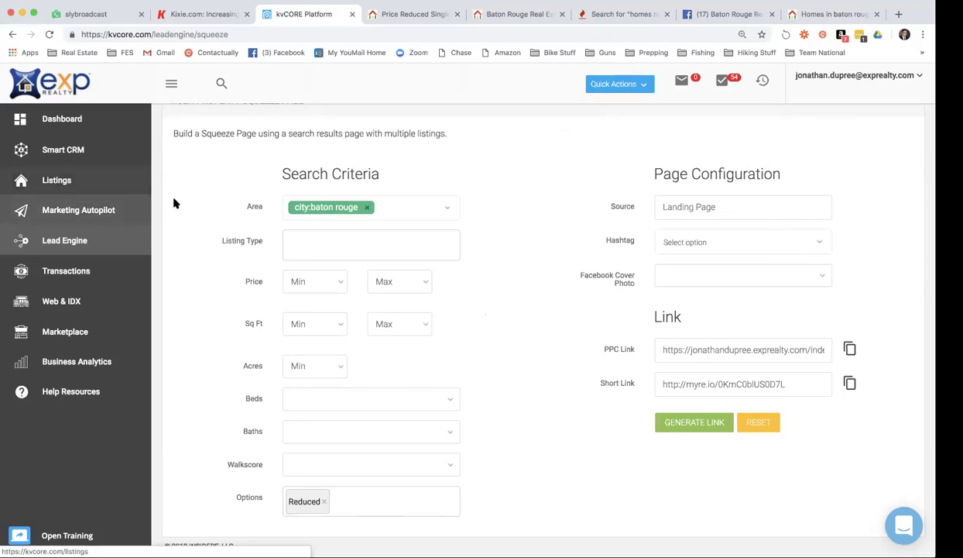
From Lead Engine, pick the agent's exprealty.com domain and start building a new landing page.
{"action": "scroll", "coordinate": [182, 205], "scroll_direction": "up", "scroll_amount": 3}
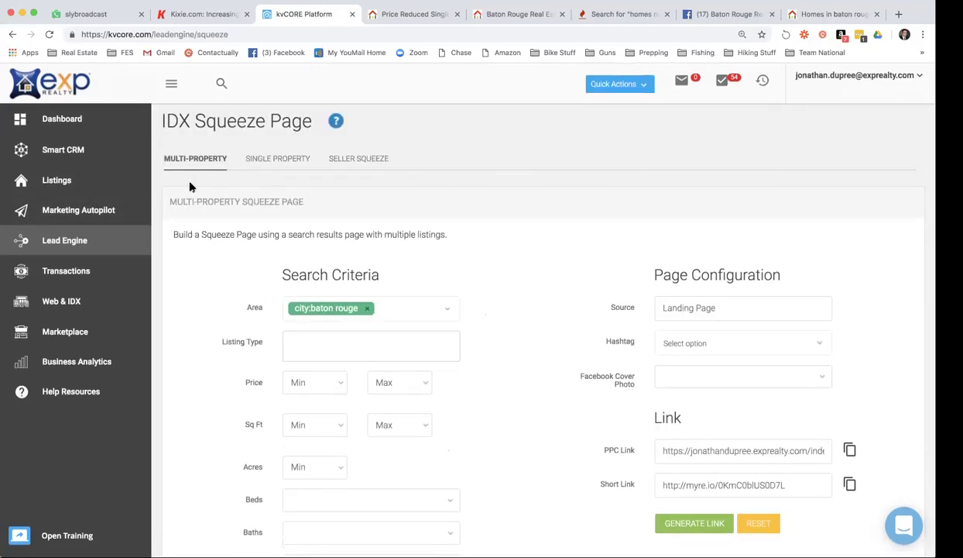
{"action": "left_click", "coordinate": [77, 240]}
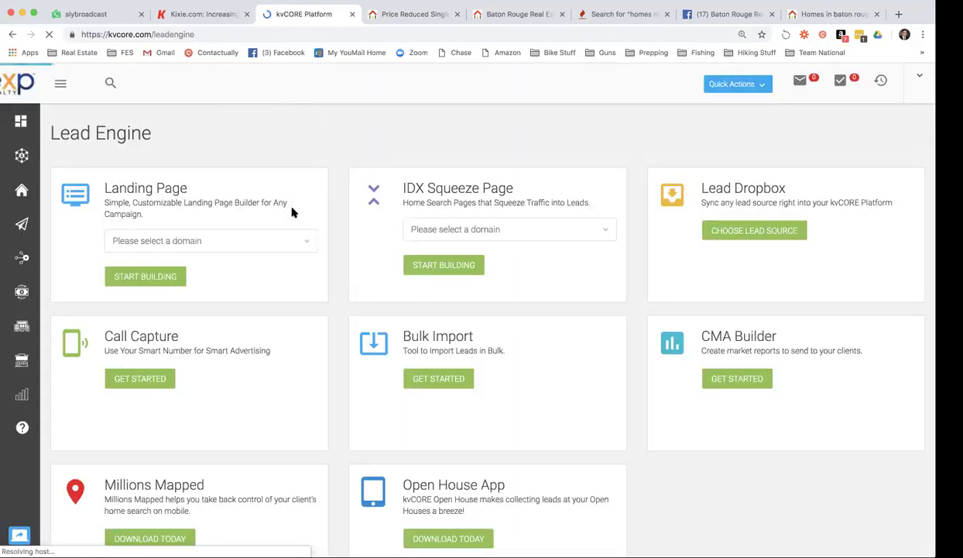
{"action": "left_click", "coordinate": [309, 242]}
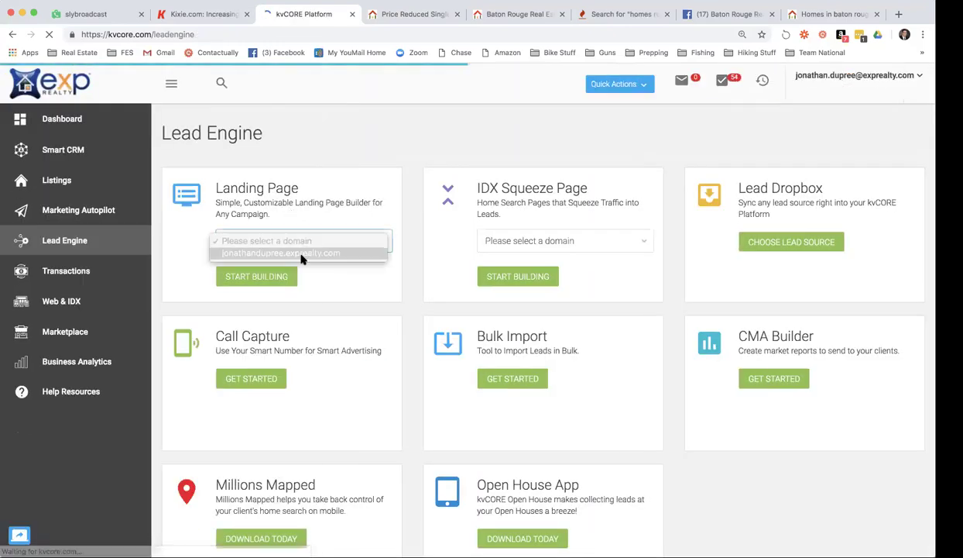
{"action": "left_click", "coordinate": [299, 255]}
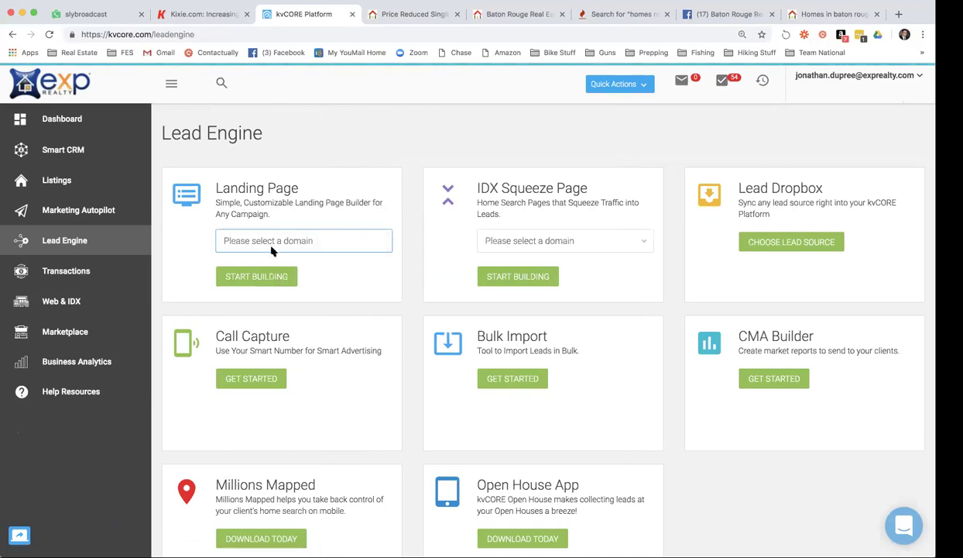
{"action": "left_click", "coordinate": [267, 242]}
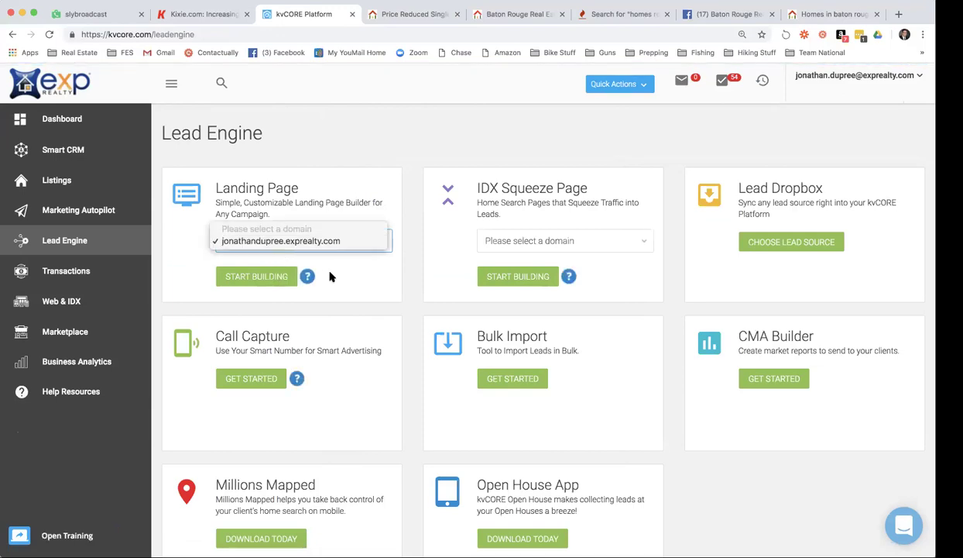
{"action": "left_click", "coordinate": [280, 241]}
{"action": "left_click", "coordinate": [265, 276]}
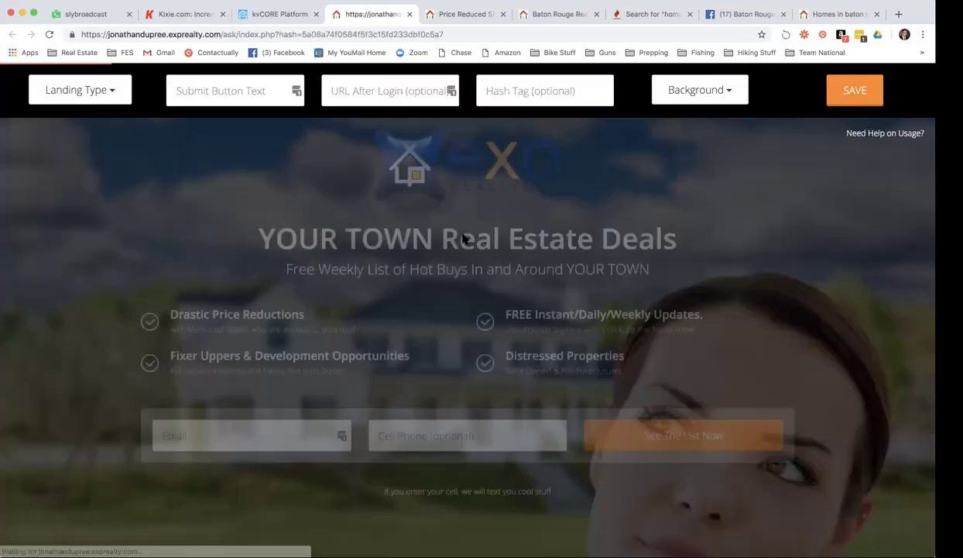
Preview the Recruiting and Military landing page templates.
{"action": "left_click", "coordinate": [107, 95]}
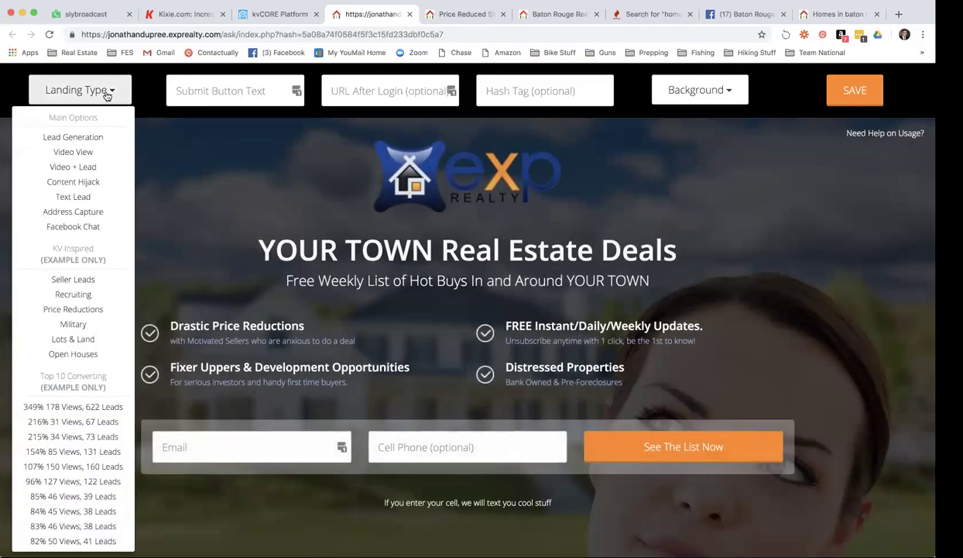
{"action": "scroll", "coordinate": [93, 292], "scroll_direction": "down", "scroll_amount": 1}
{"action": "scroll", "coordinate": [92, 294], "scroll_direction": "down", "scroll_amount": 3}
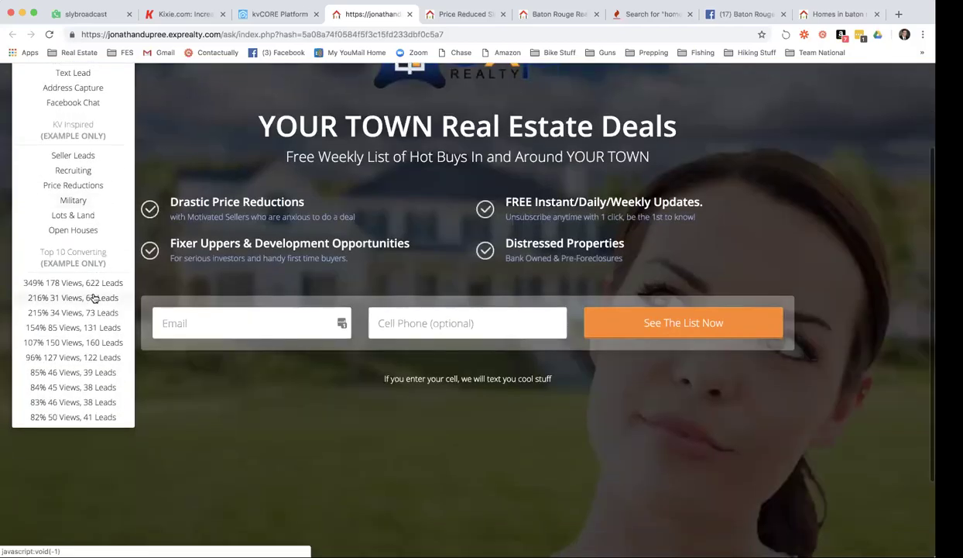
{"action": "scroll", "coordinate": [92, 299], "scroll_direction": "up", "scroll_amount": 3}
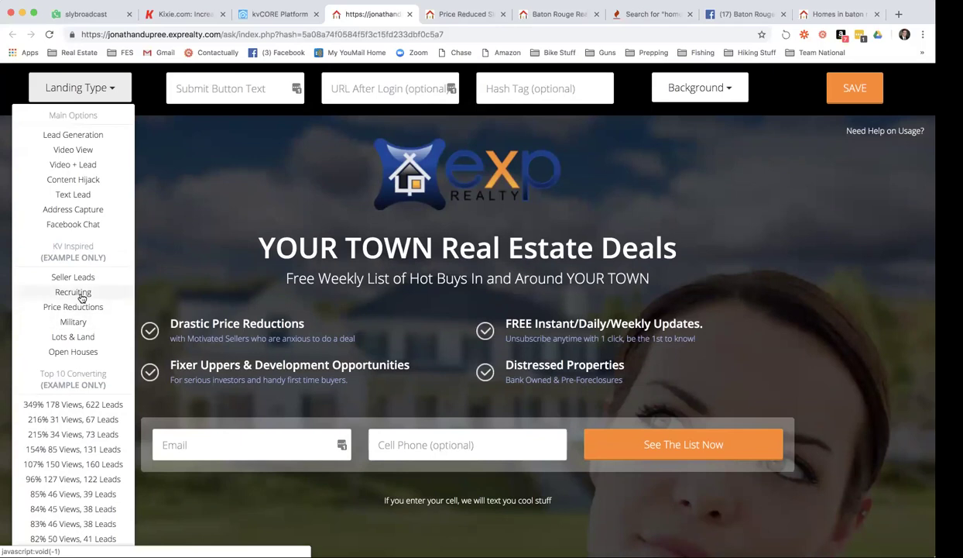
{"action": "left_click", "coordinate": [77, 290]}
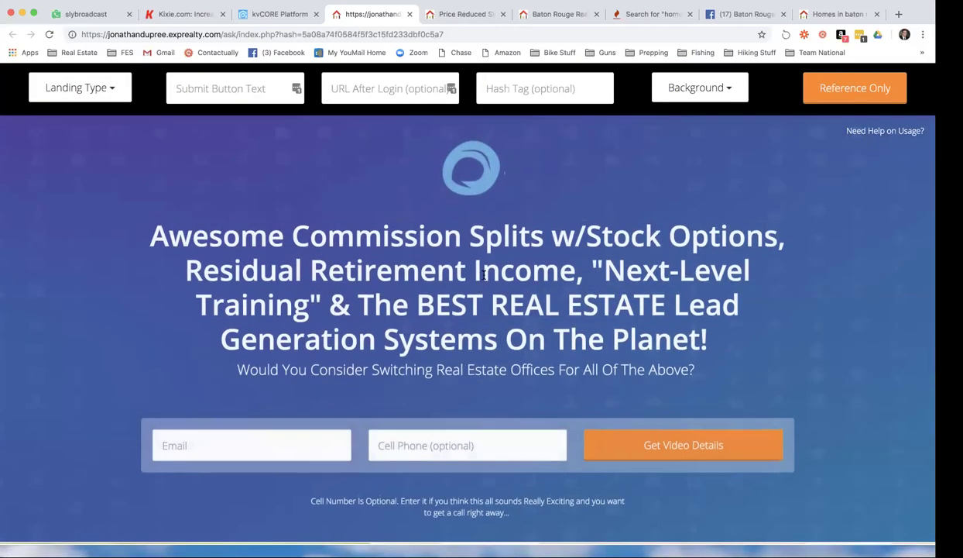
{"action": "left_click", "coordinate": [109, 88]}
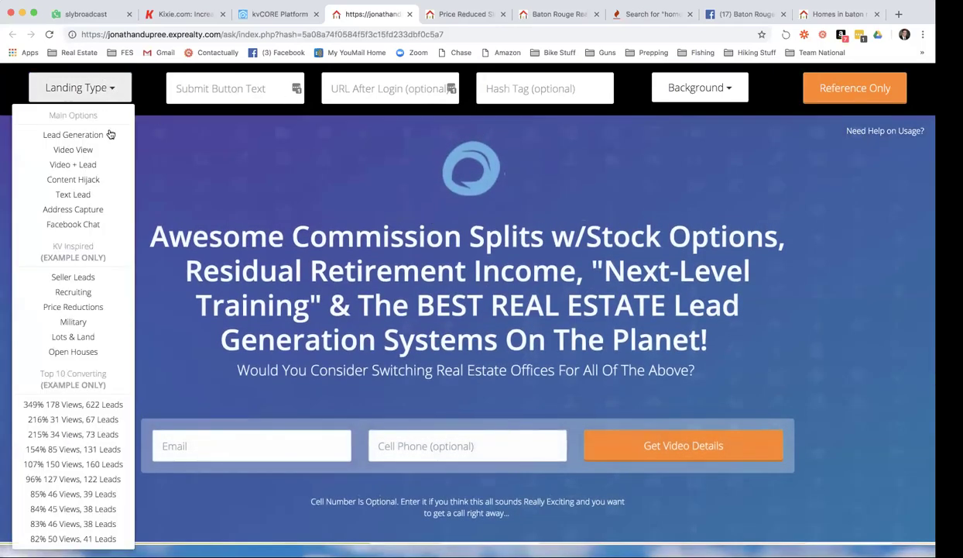
{"action": "left_click", "coordinate": [87, 321]}
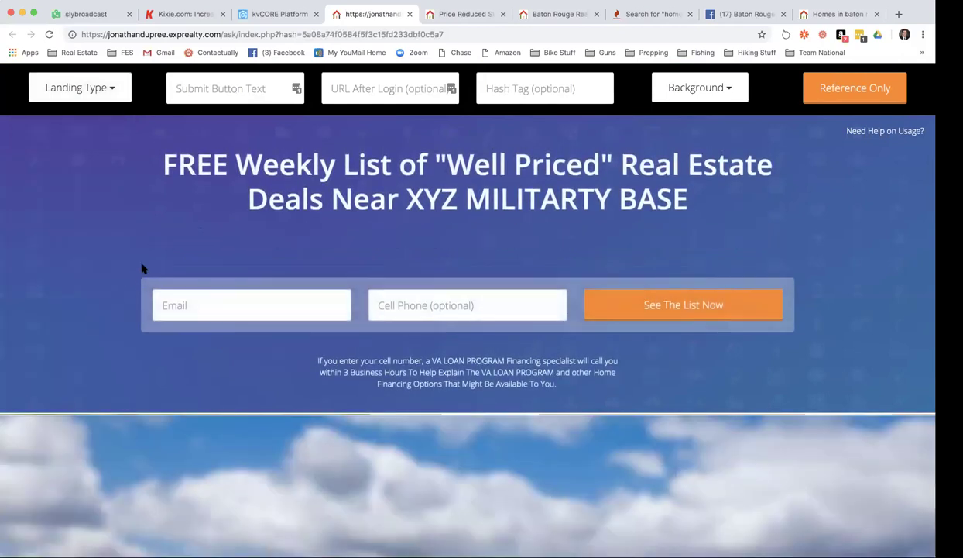
Look over the Military template, then set the landing type to Lead Generation.
{"action": "scroll", "coordinate": [163, 260], "scroll_direction": "down", "scroll_amount": 5}
{"action": "scroll", "coordinate": [163, 261], "scroll_direction": "up", "scroll_amount": 5}
{"action": "scroll", "coordinate": [162, 261], "scroll_direction": "down", "scroll_amount": 1}
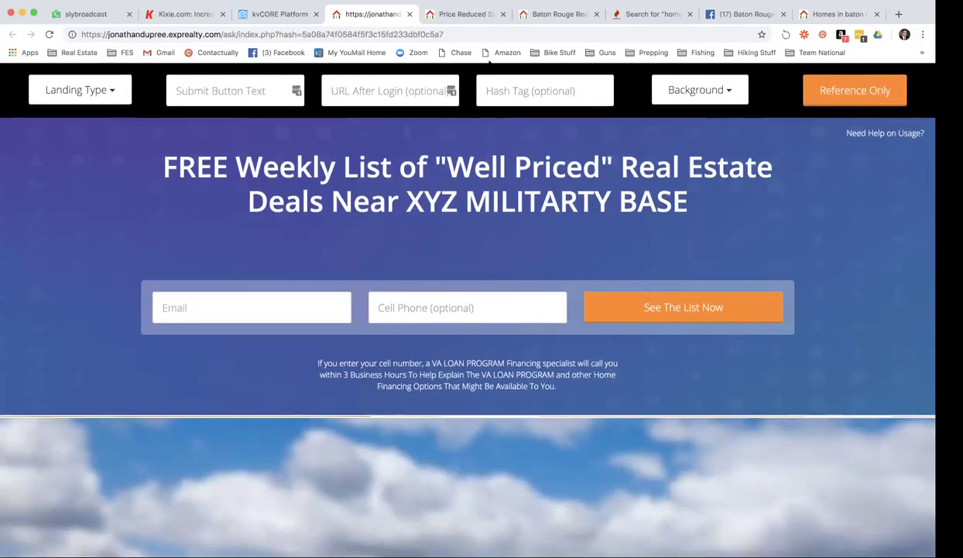
{"action": "scroll", "coordinate": [339, 184], "scroll_direction": "down", "scroll_amount": 1}
{"action": "scroll", "coordinate": [339, 184], "scroll_direction": "up", "scroll_amount": 1}
{"action": "left_click", "coordinate": [105, 90]}
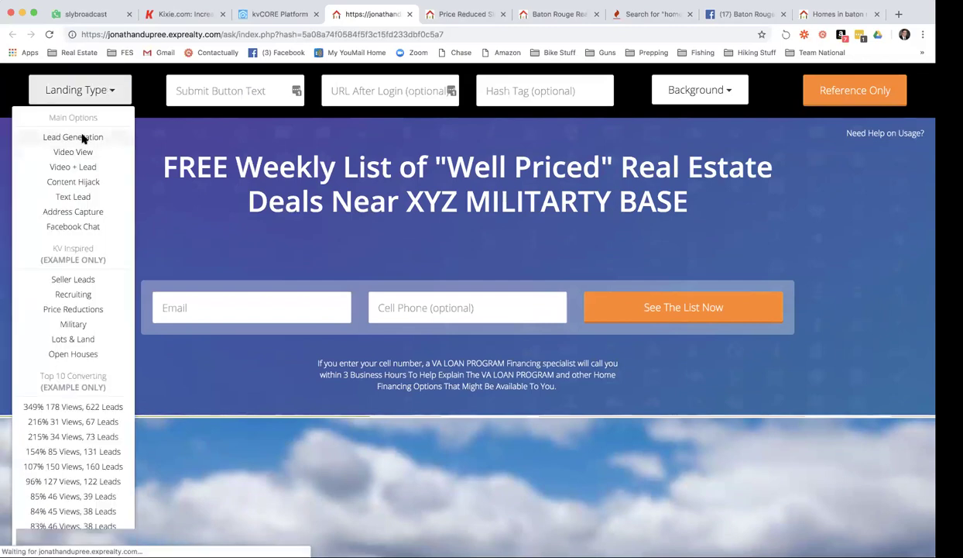
{"action": "left_click", "coordinate": [81, 138]}
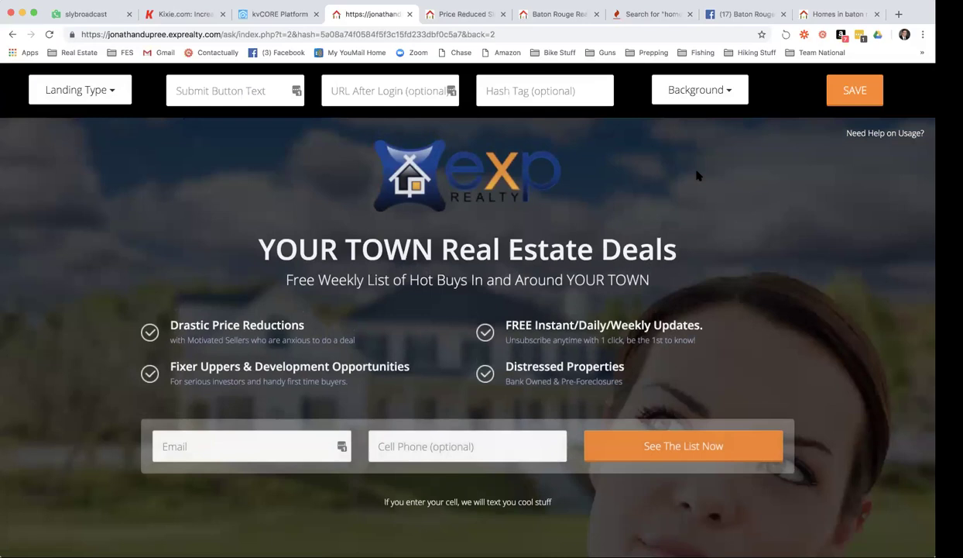
Preview the Map, Lady, Exterior and Kitchen background images.
{"action": "left_click", "coordinate": [730, 93]}
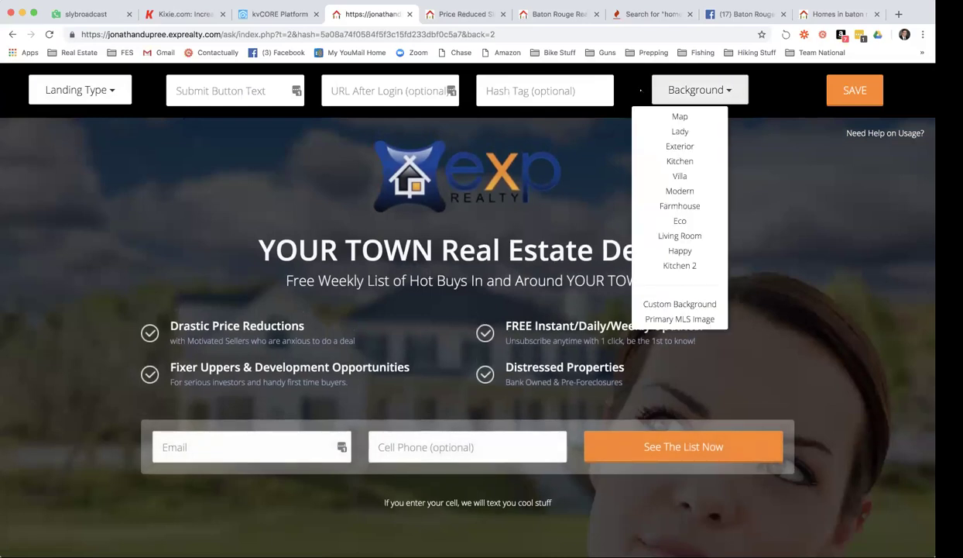
{"action": "left_click", "coordinate": [686, 118]}
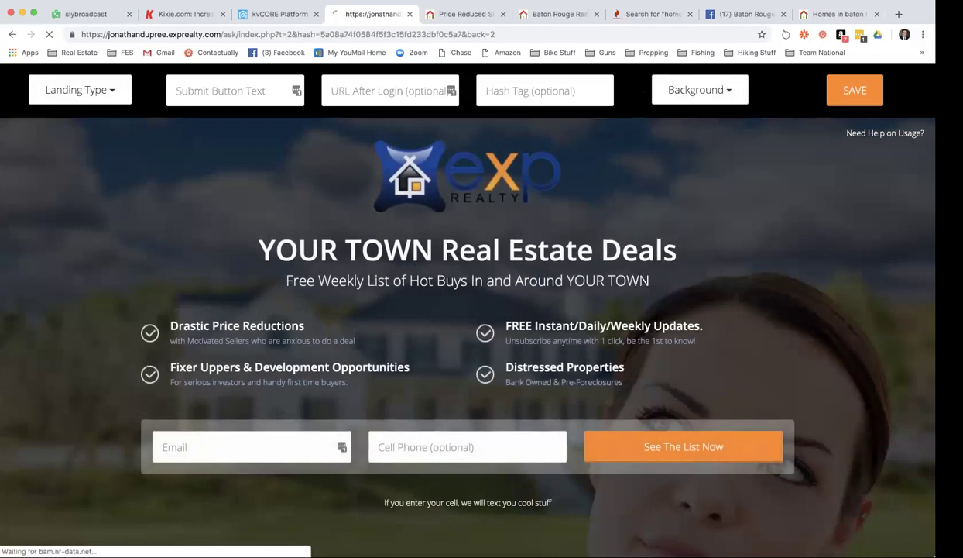
{"action": "left_click", "coordinate": [724, 91]}
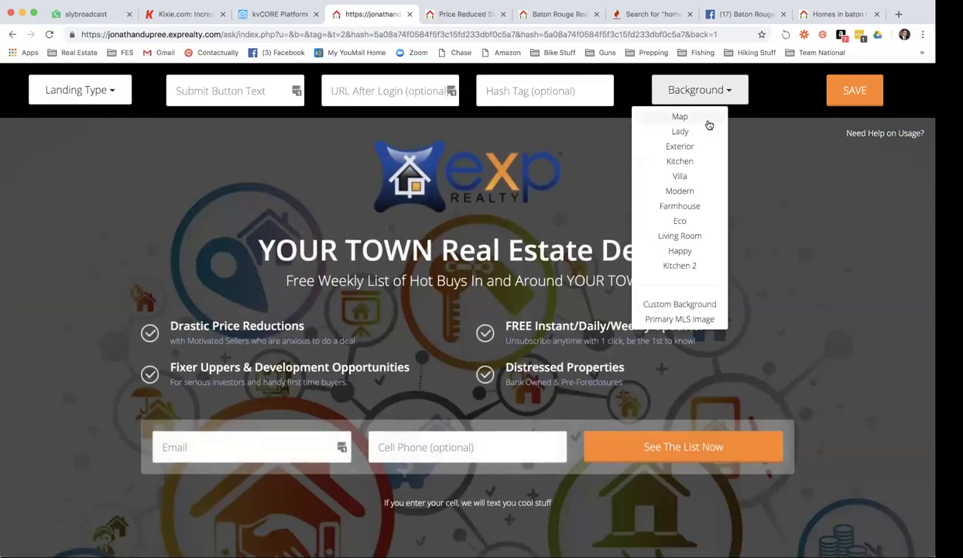
{"action": "left_click", "coordinate": [696, 132]}
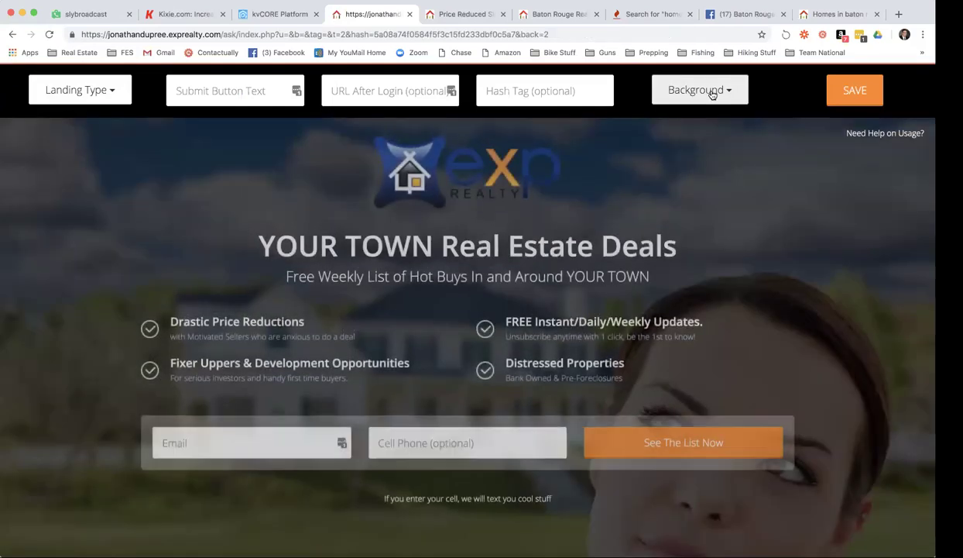
{"action": "left_click", "coordinate": [711, 93]}
{"action": "left_click", "coordinate": [697, 147]}
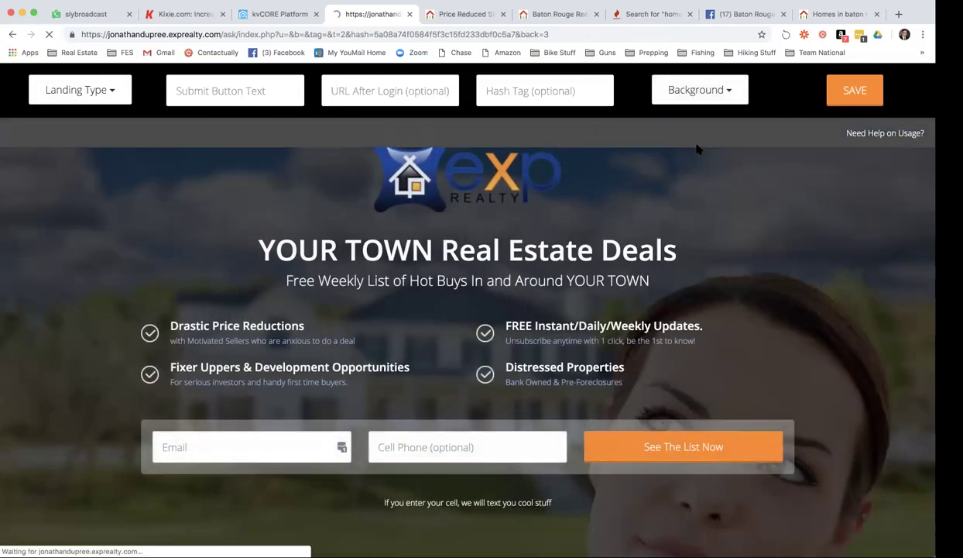
{"action": "left_click", "coordinate": [720, 94]}
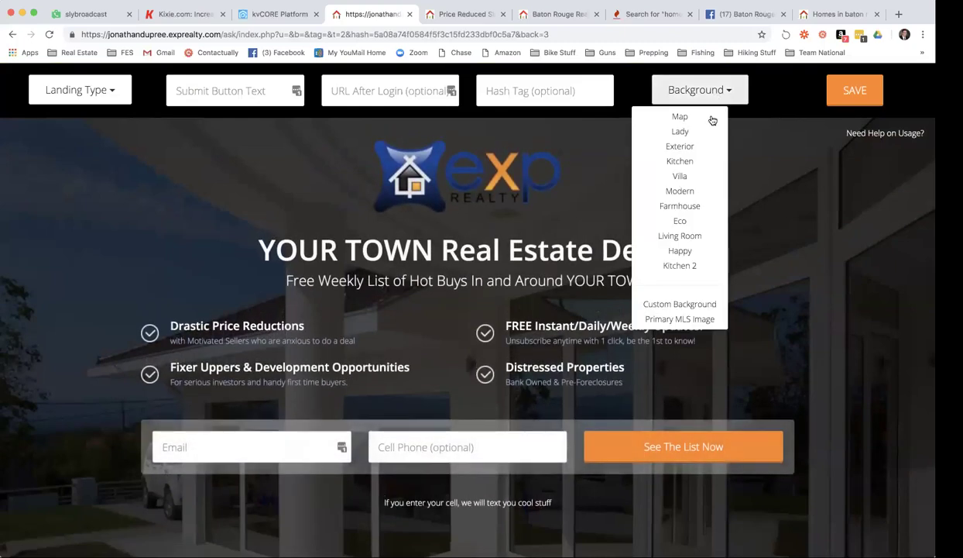
{"action": "left_click", "coordinate": [699, 158]}
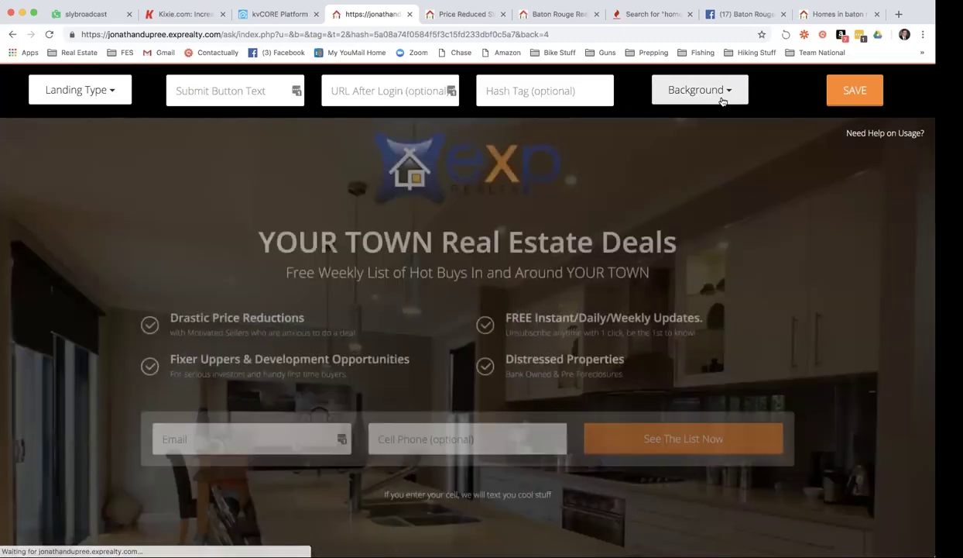
Preview the Modern and Living Room backgrounds, then apply the Happy family-on-couch background.
{"action": "left_click", "coordinate": [723, 96]}
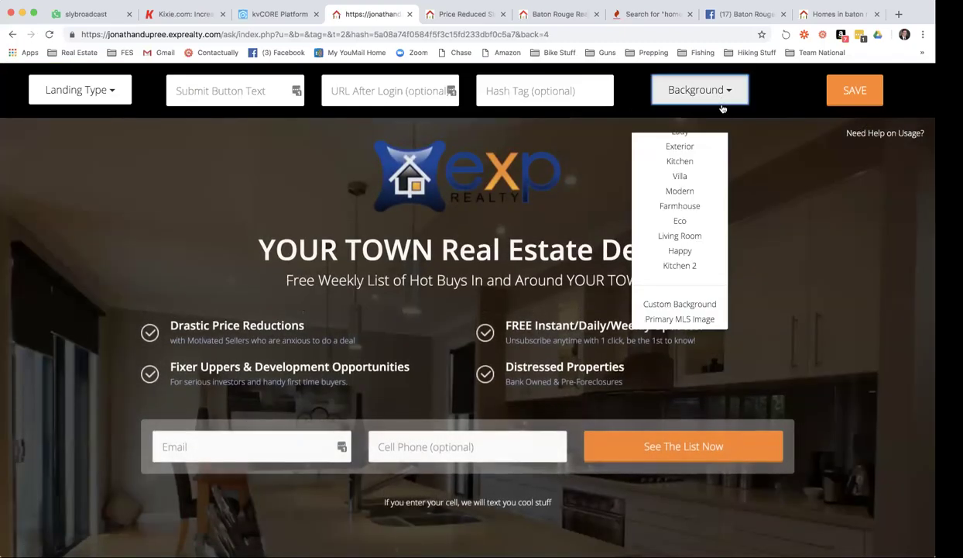
{"action": "left_click", "coordinate": [699, 191]}
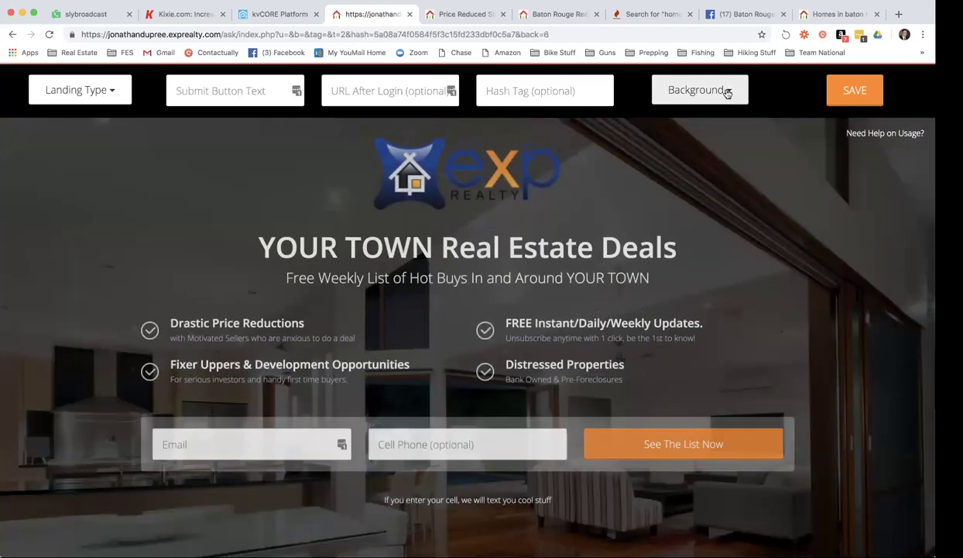
{"action": "left_click", "coordinate": [726, 90]}
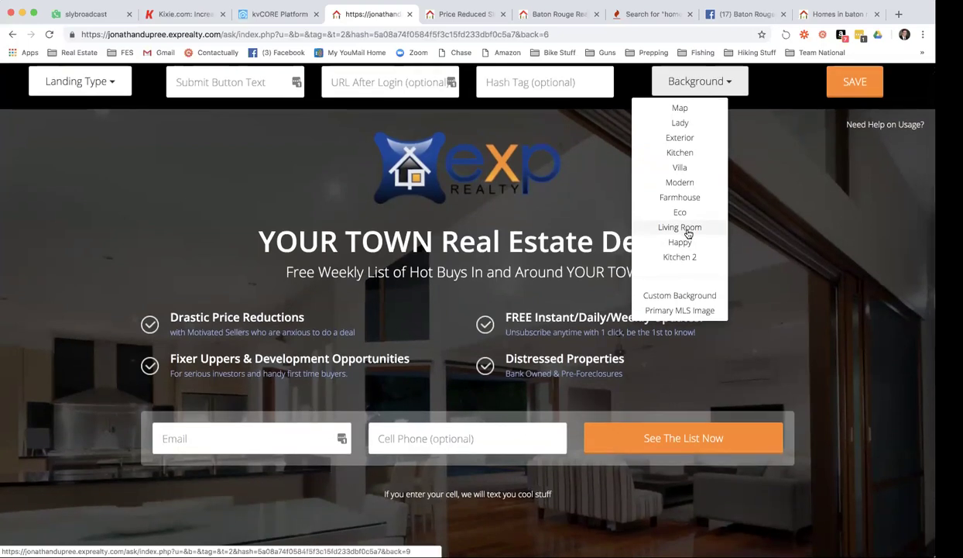
{"action": "left_click", "coordinate": [687, 229]}
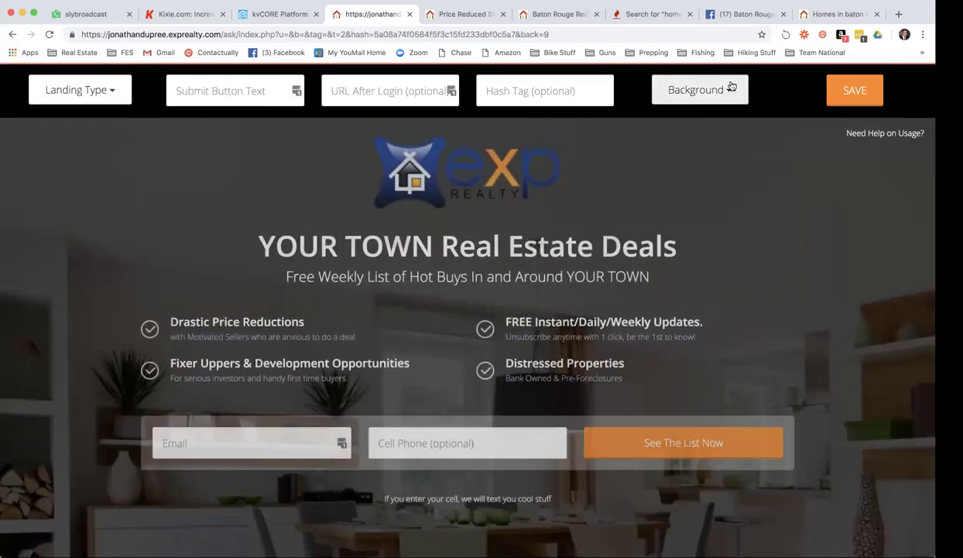
{"action": "left_click", "coordinate": [725, 90]}
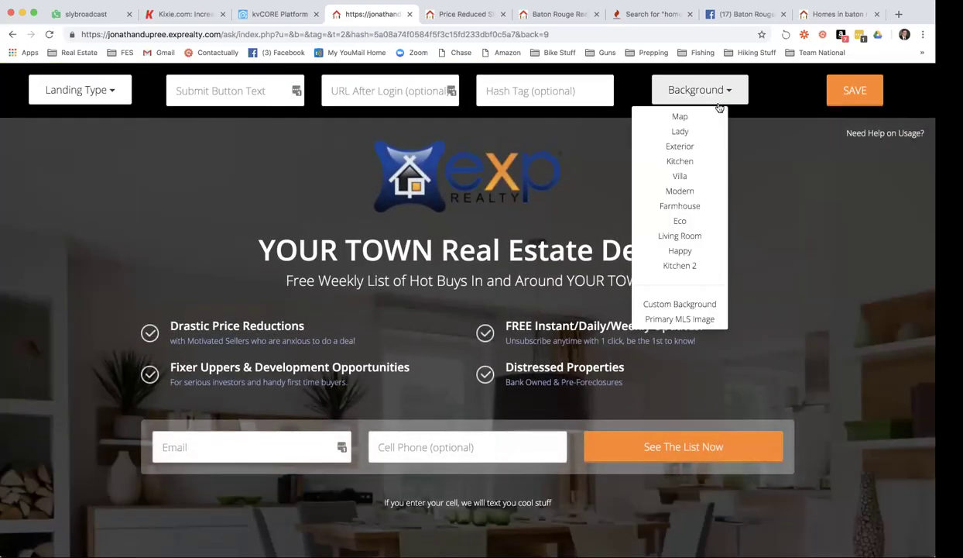
{"action": "left_click", "coordinate": [690, 252]}
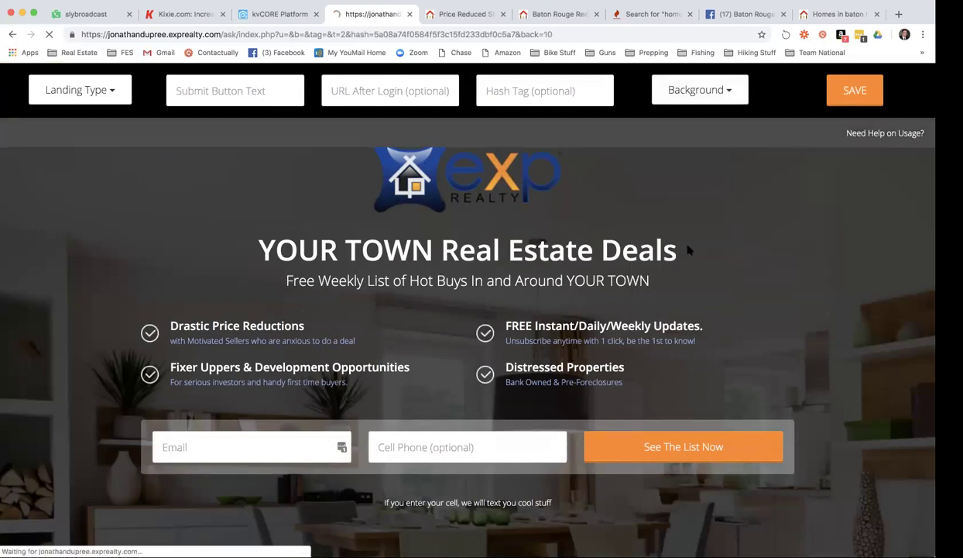
{"action": "scroll", "coordinate": [774, 202], "scroll_direction": "down", "scroll_amount": 3}
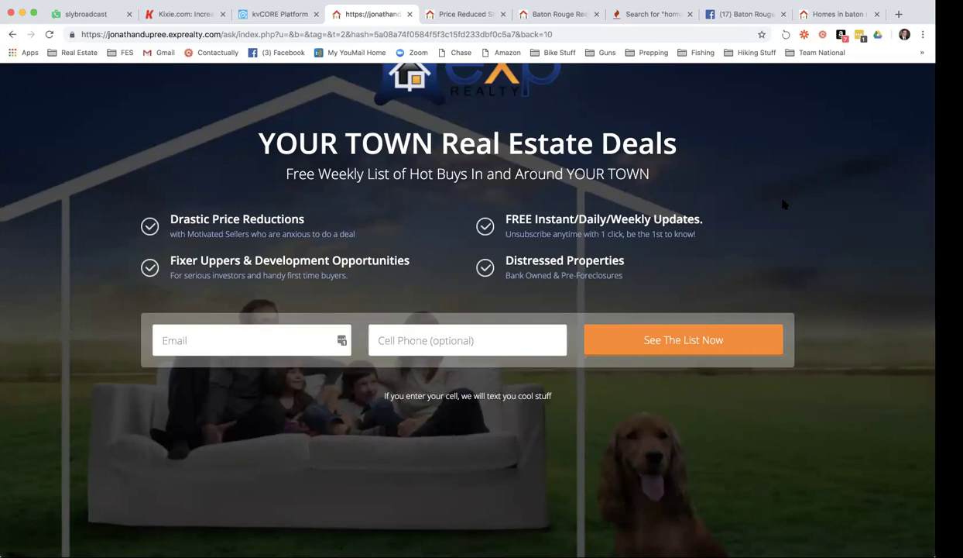
{"action": "scroll", "coordinate": [651, 196], "scroll_direction": "up", "scroll_amount": 3}
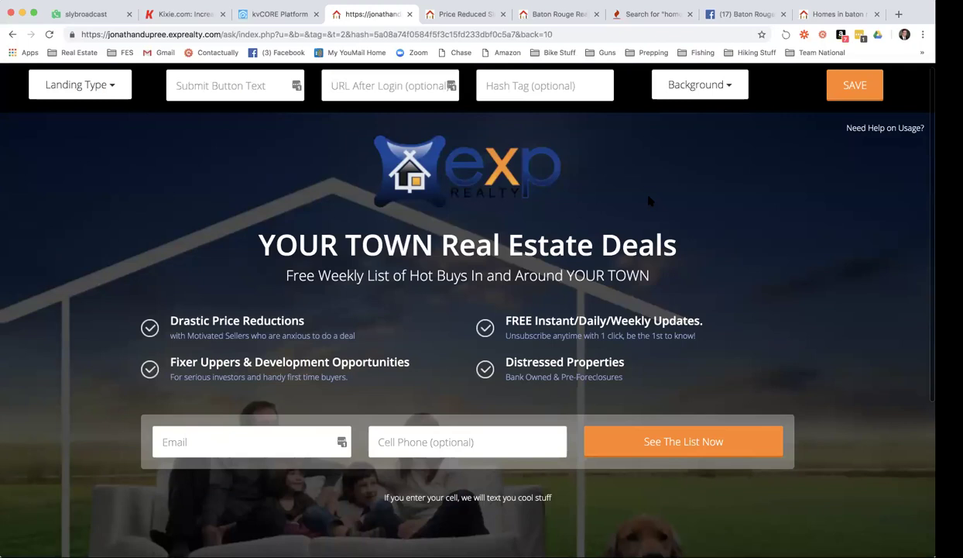
{"action": "left_click", "coordinate": [109, 88]}
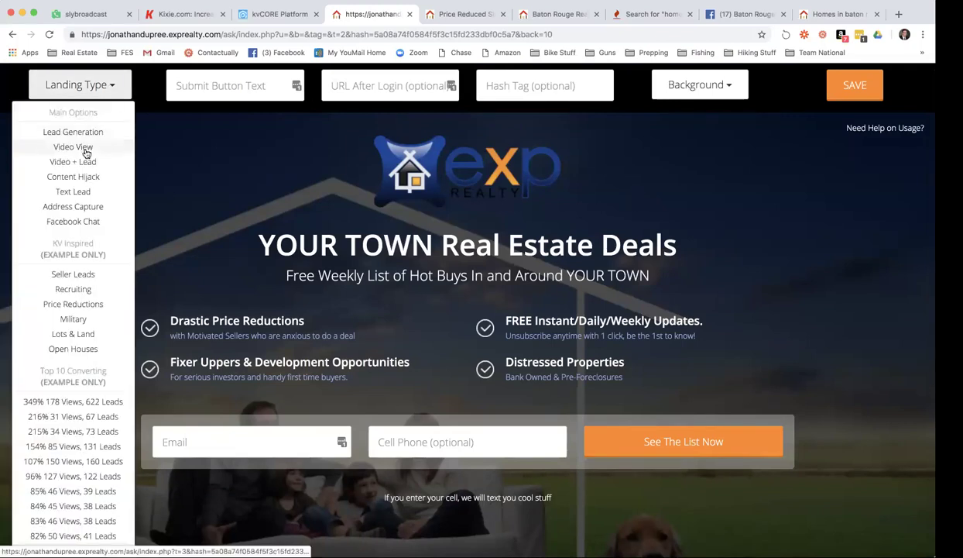
Switch the landing type to Video View and check the embedded 'Kunversion - An Insider's View' video.
{"action": "left_click", "coordinate": [85, 149]}
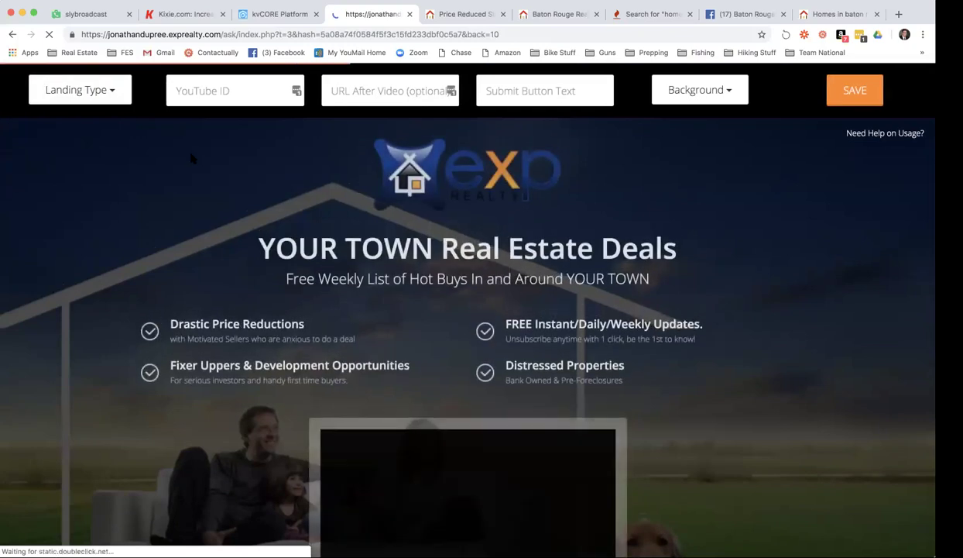
{"action": "scroll", "coordinate": [188, 158], "scroll_direction": "down", "scroll_amount": 3}
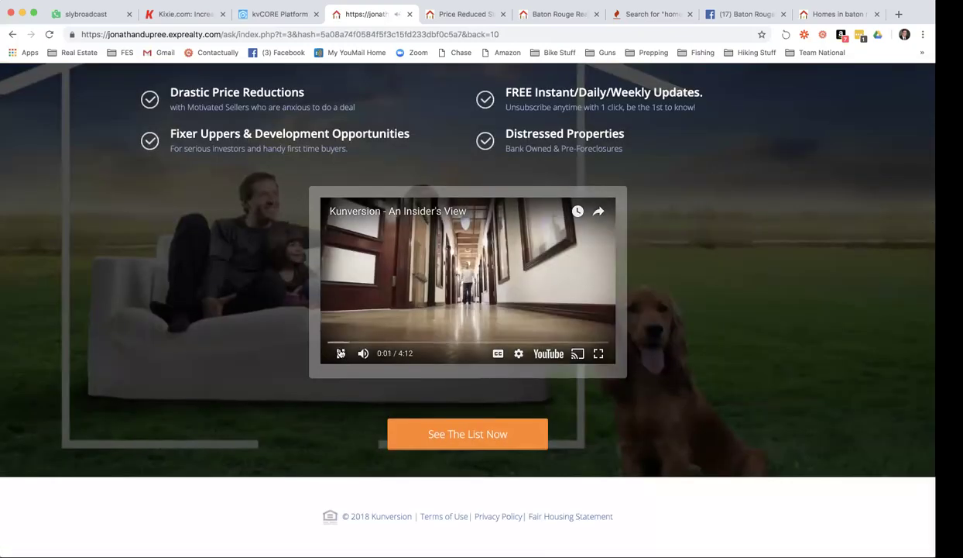
{"action": "scroll", "coordinate": [213, 240], "scroll_direction": "up", "scroll_amount": 3}
{"action": "scroll", "coordinate": [213, 240], "scroll_direction": "up", "scroll_amount": 2}
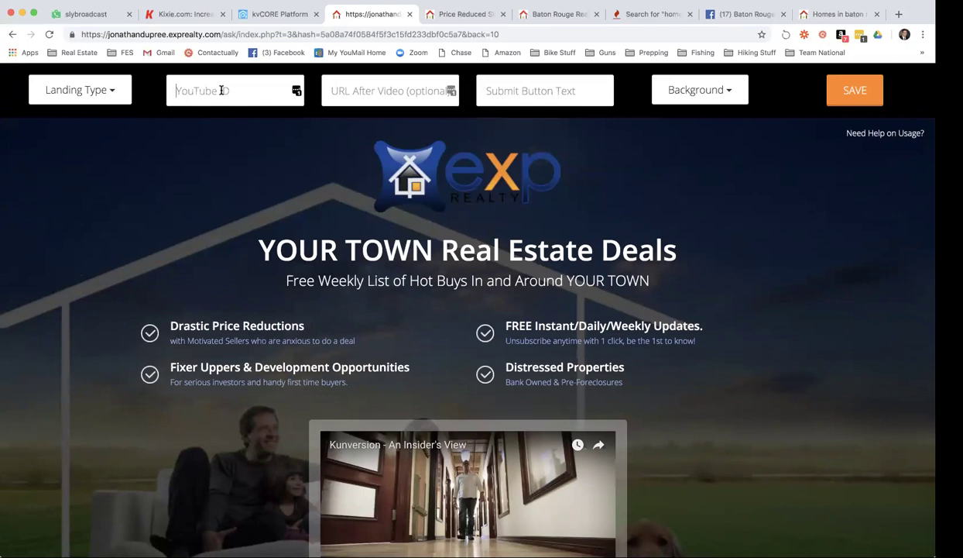
{"action": "scroll", "coordinate": [207, 91], "scroll_direction": "down", "scroll_amount": 1}
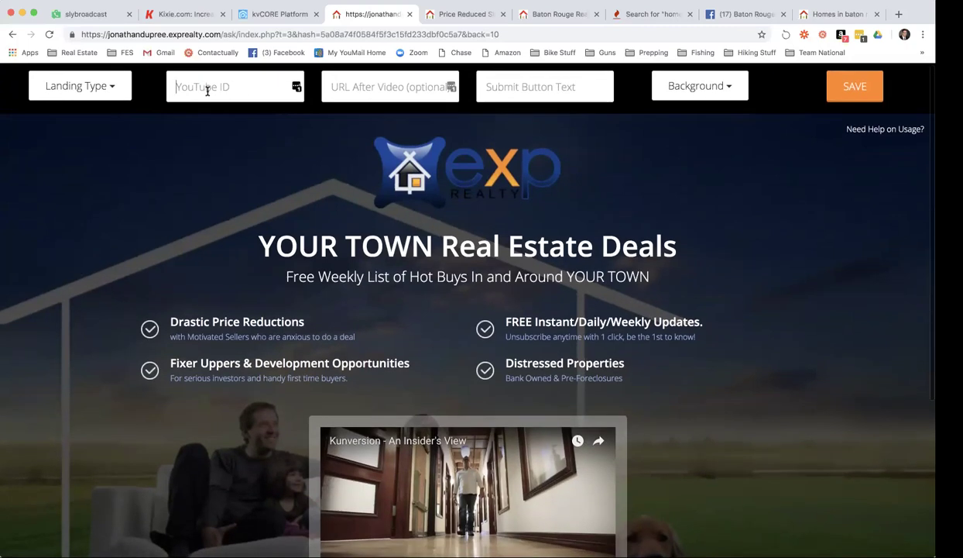
{"action": "scroll", "coordinate": [242, 149], "scroll_direction": "down", "scroll_amount": 1}
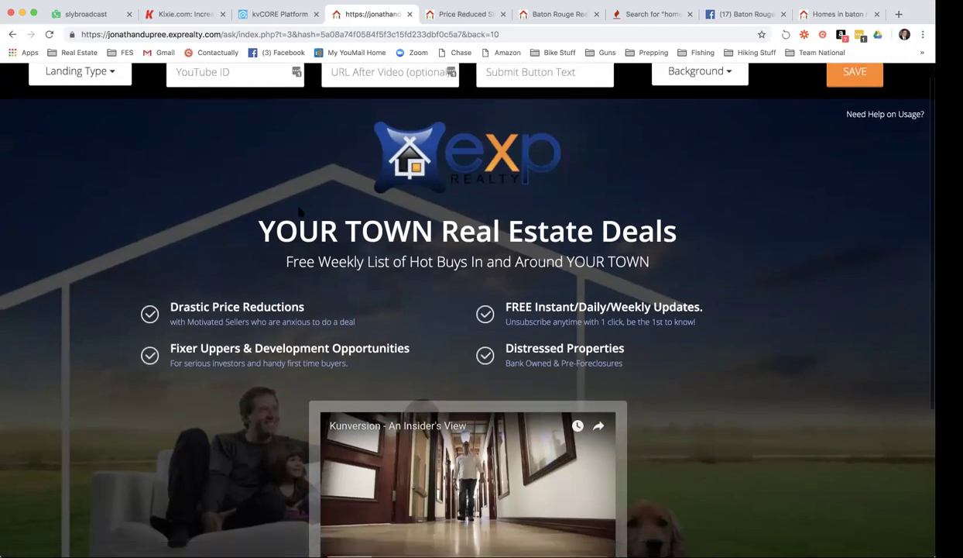
{"action": "scroll", "coordinate": [298, 209], "scroll_direction": "down", "scroll_amount": 3}
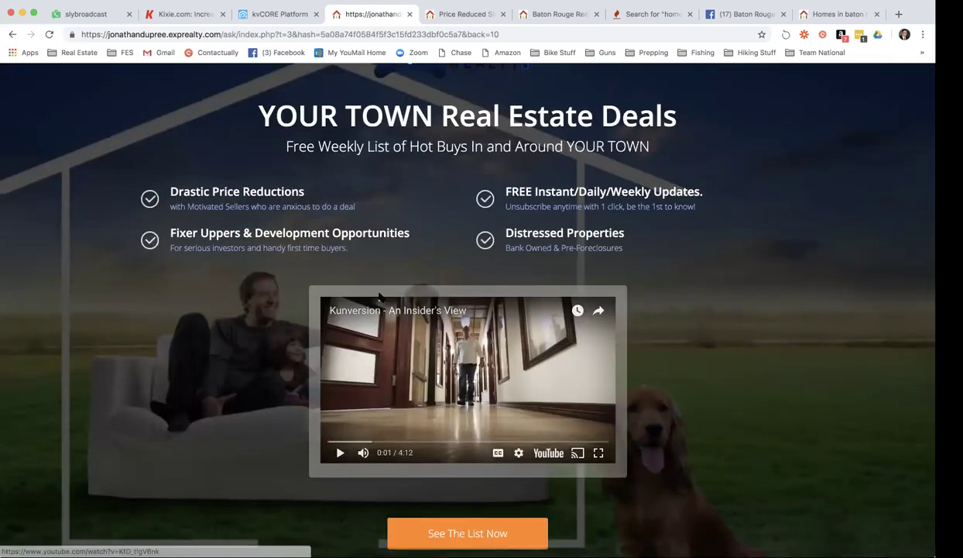
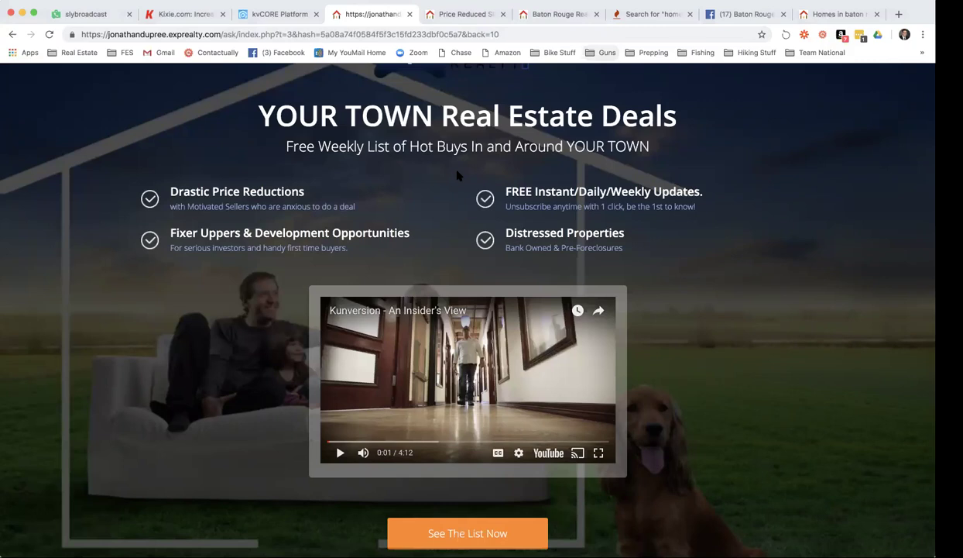
View properties similar to a price-reduced Baton Rouge listing, which returns no results.
{"action": "left_click", "coordinate": [460, 17]}
{"action": "left_click", "coordinate": [261, 217]}
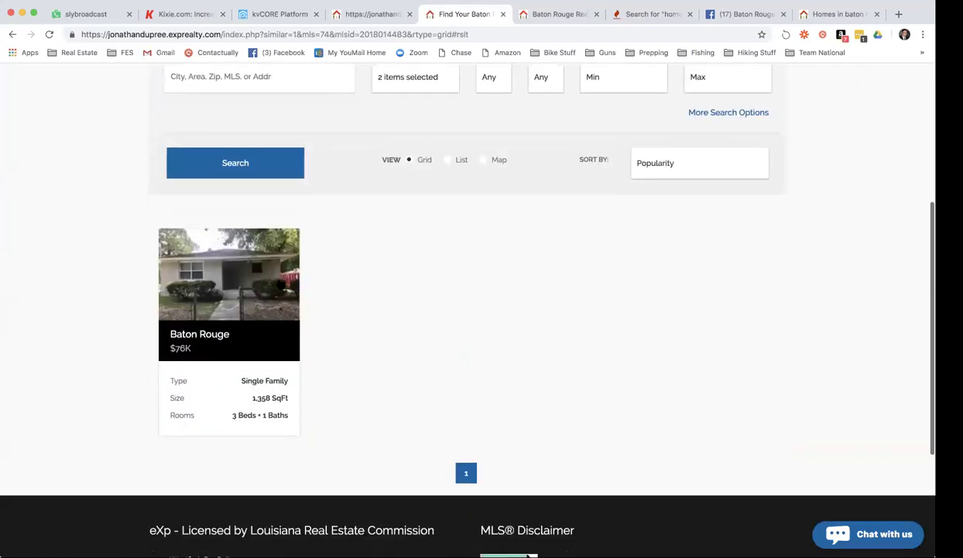
{"action": "left_click", "coordinate": [230, 276]}
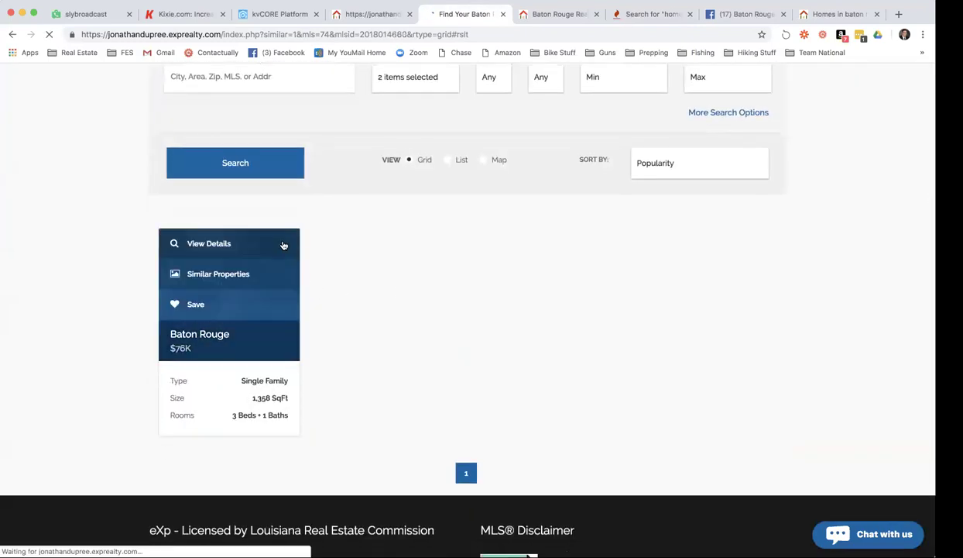
{"action": "scroll", "coordinate": [294, 246], "scroll_direction": "down", "scroll_amount": 1}
{"action": "scroll", "coordinate": [294, 247], "scroll_direction": "down", "scroll_amount": 1}
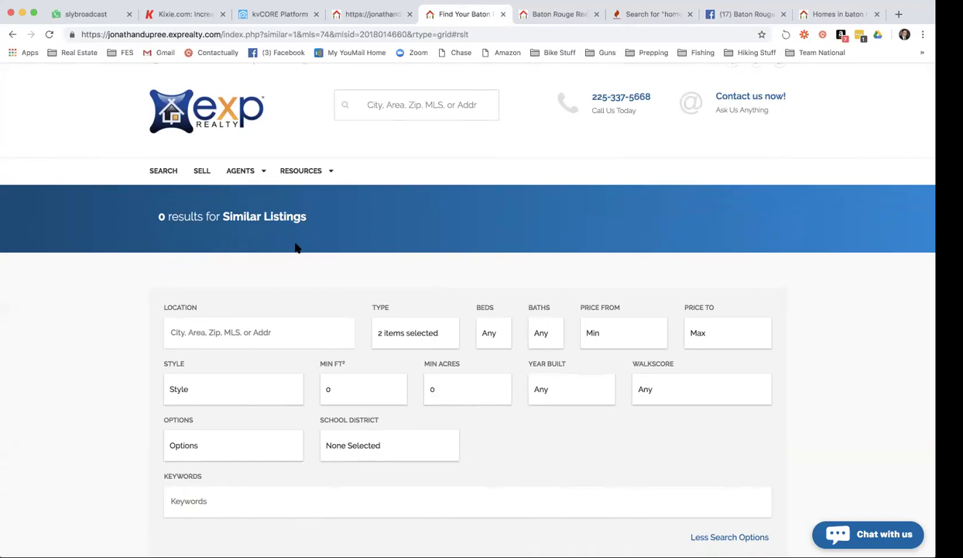
{"action": "scroll", "coordinate": [295, 247], "scroll_direction": "down", "scroll_amount": 10}
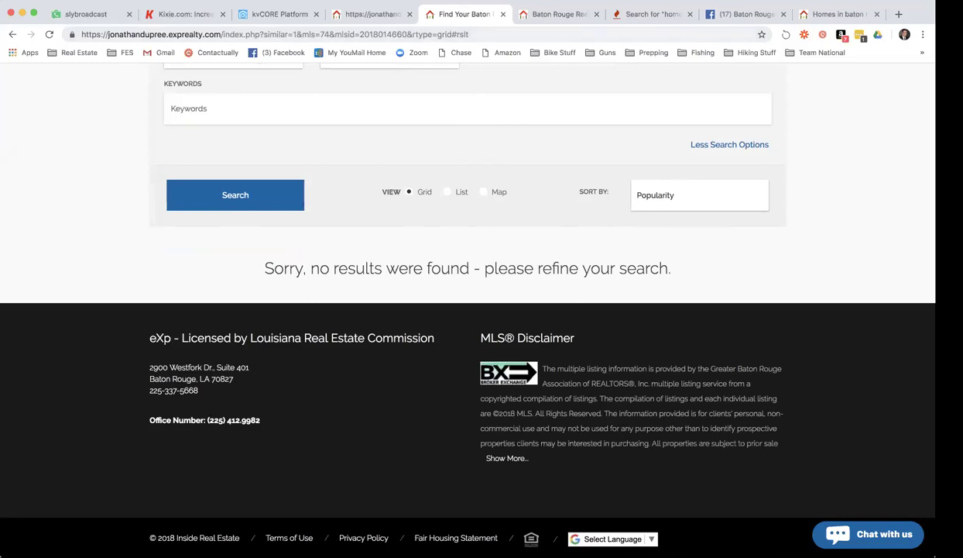
{"action": "left_click", "coordinate": [308, 13]}
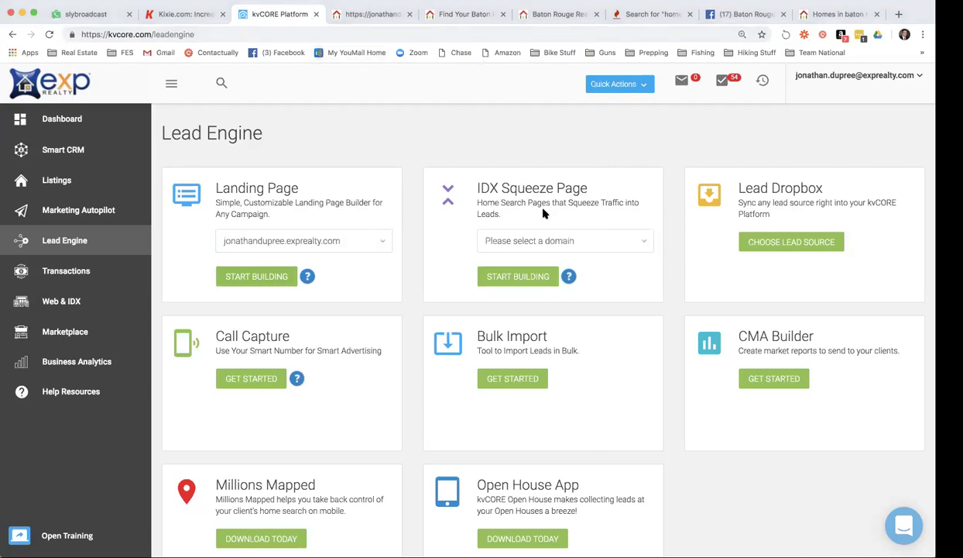
Start an IDX Squeeze Page on the agent's website domain and review its listing options.
{"action": "left_click", "coordinate": [553, 242]}
{"action": "left_click", "coordinate": [553, 252]}
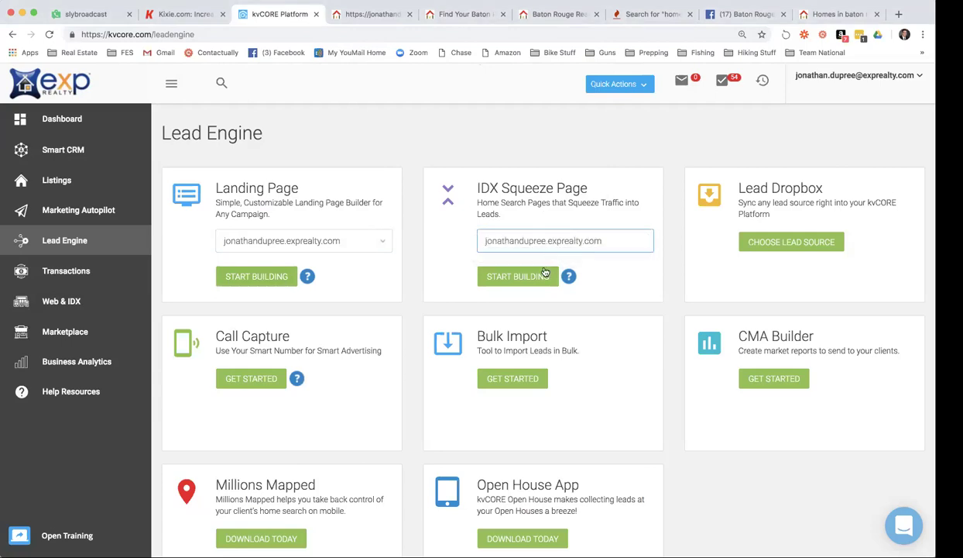
{"action": "left_click", "coordinate": [542, 277]}
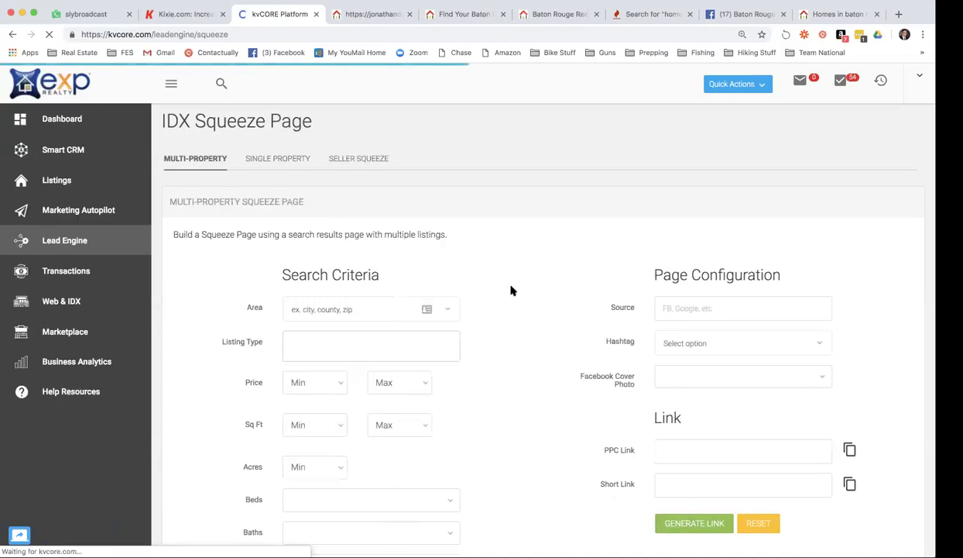
{"action": "scroll", "coordinate": [513, 286], "scroll_direction": "down", "scroll_amount": 3}
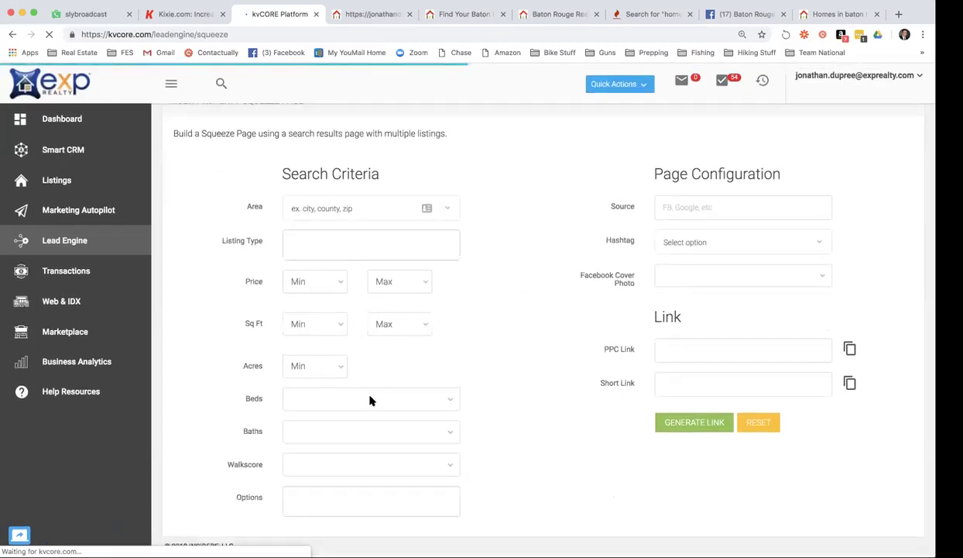
{"action": "left_click", "coordinate": [340, 493]}
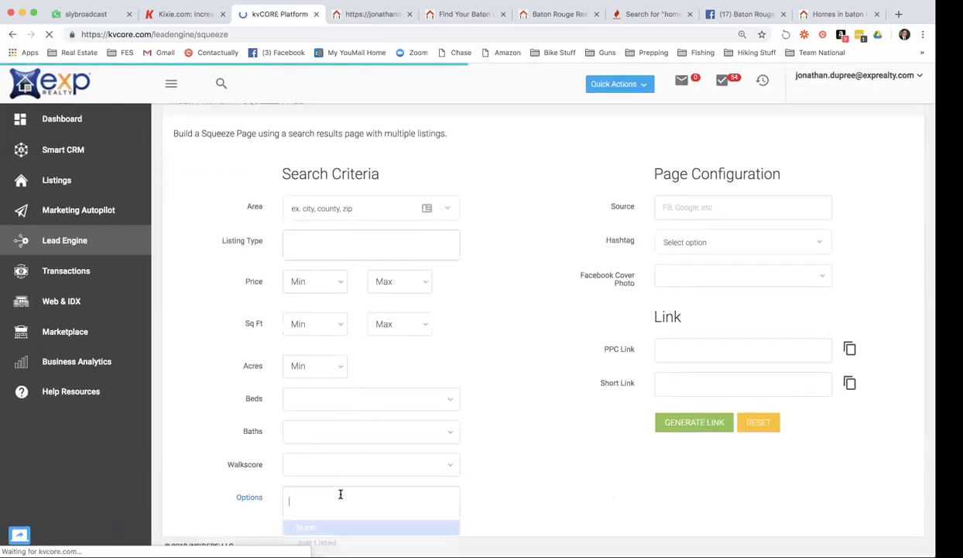
{"action": "scroll", "coordinate": [340, 494], "scroll_direction": "down", "scroll_amount": 3}
{"action": "scroll", "coordinate": [341, 494], "scroll_direction": "down", "scroll_amount": 2}
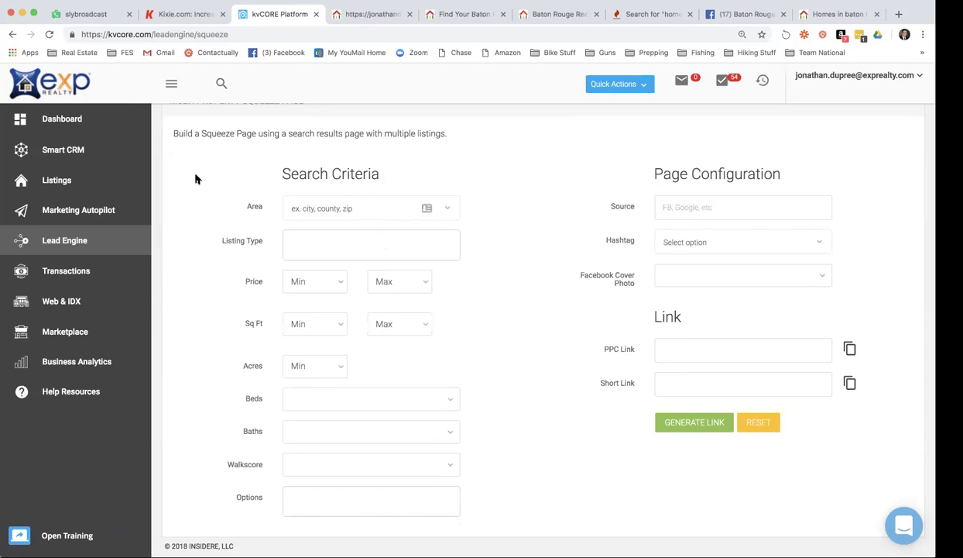
Find the Baton Rouge single-family search with 3+ beds and 2+ baths, totalling 2493 listings.
{"action": "left_click", "coordinate": [379, 15]}
{"action": "left_click", "coordinate": [444, 15]}
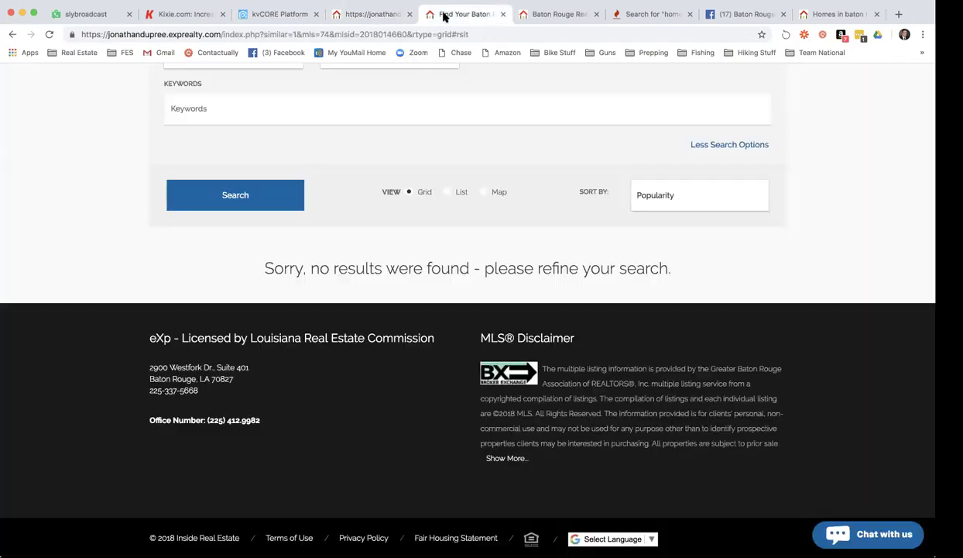
{"action": "scroll", "coordinate": [474, 160], "scroll_direction": "up", "scroll_amount": 10}
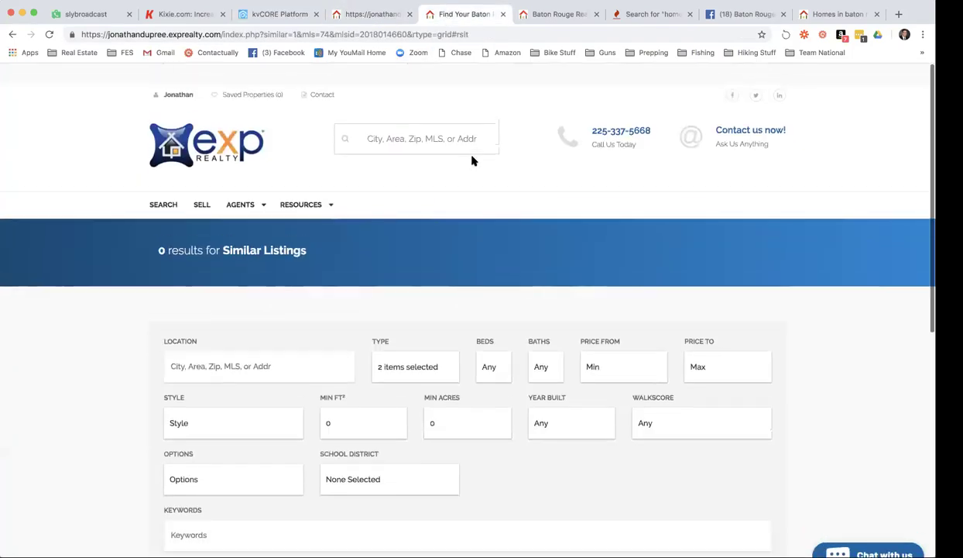
{"action": "left_click", "coordinate": [568, 16]}
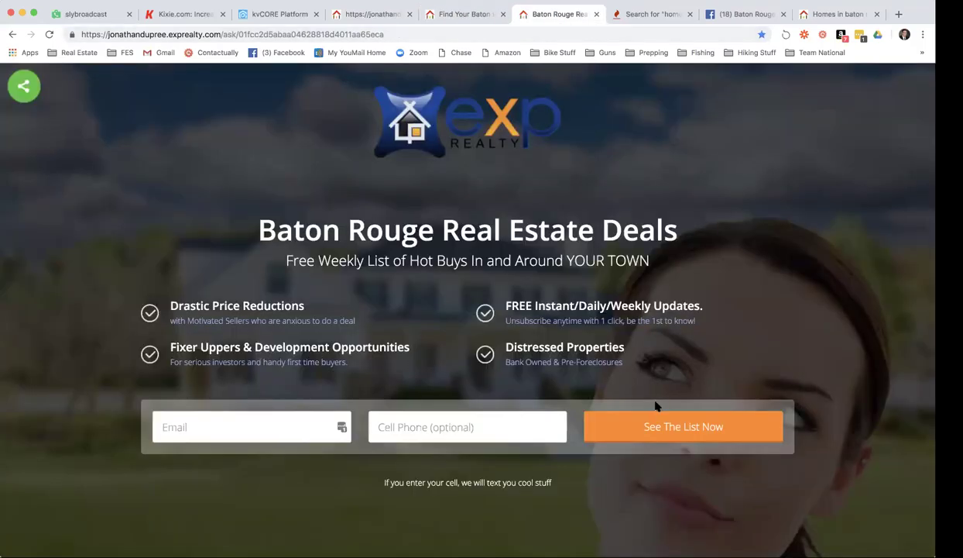
{"action": "scroll", "coordinate": [643, 93], "scroll_direction": "down", "scroll_amount": 1}
{"action": "left_click", "coordinate": [805, 16]}
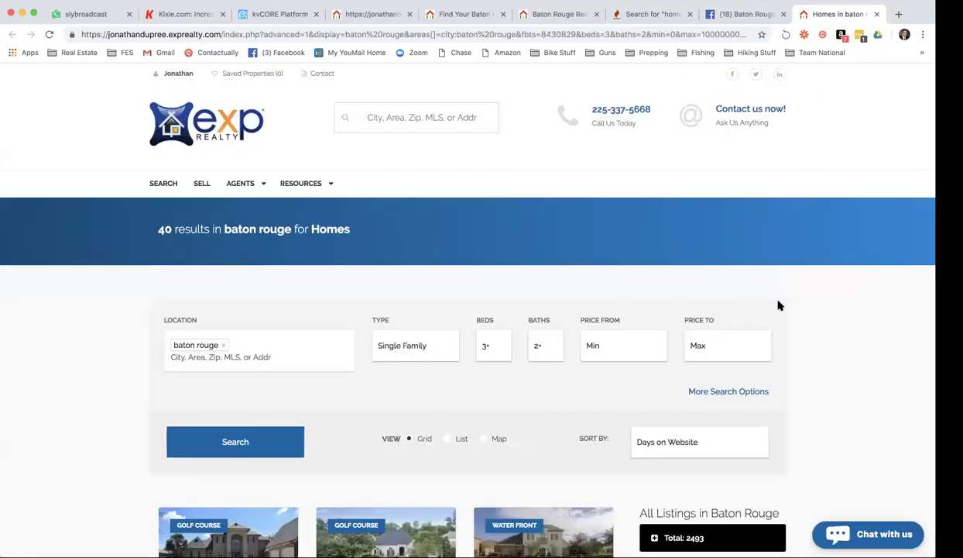
{"action": "scroll", "coordinate": [780, 304], "scroll_direction": "down", "scroll_amount": 5}
{"action": "scroll", "coordinate": [780, 305], "scroll_direction": "down", "scroll_amount": 1}
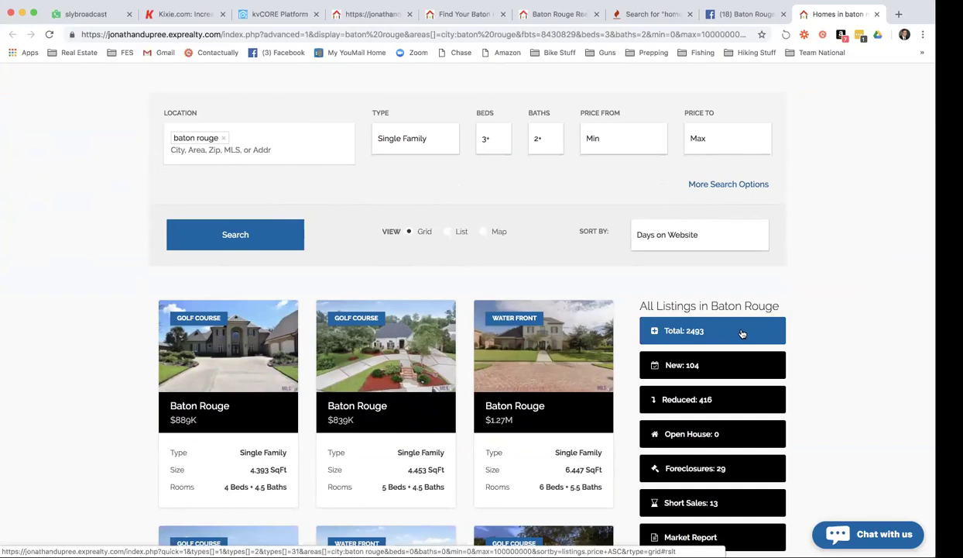
{"action": "left_click", "coordinate": [683, 325]}
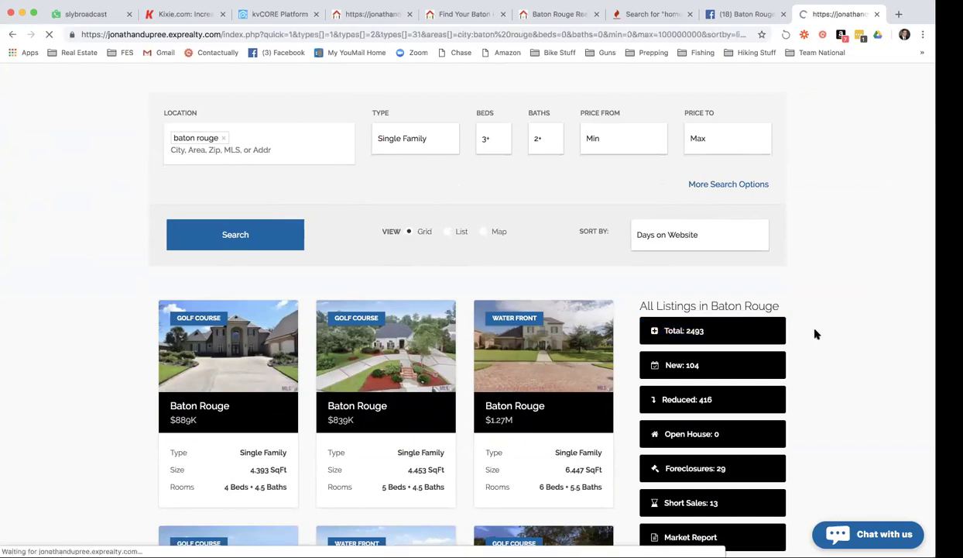
Scroll through the 1,716 Baton Rouge single-family and condo results, sorted cheapest first.
{"action": "scroll", "coordinate": [652, 335], "scroll_direction": "down", "scroll_amount": 3}
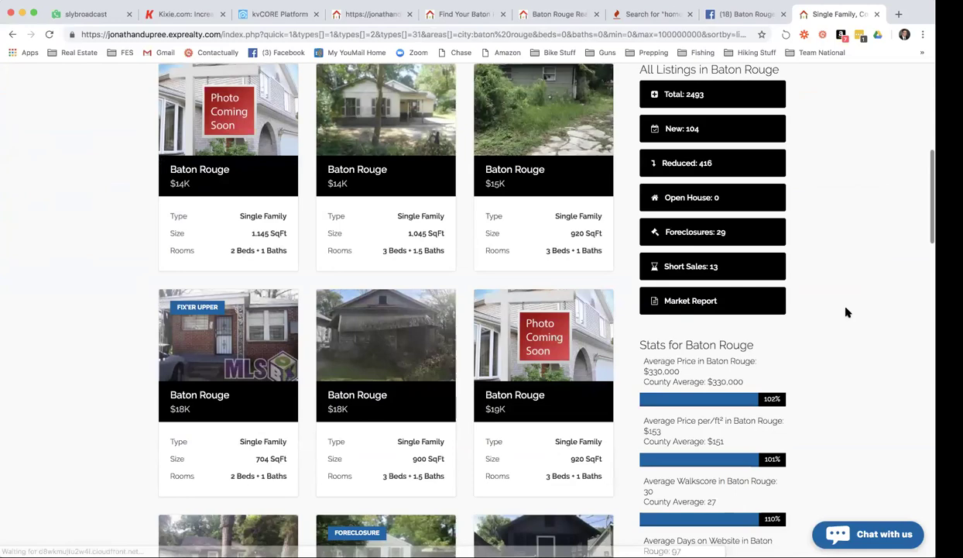
{"action": "scroll", "coordinate": [843, 314], "scroll_direction": "up", "scroll_amount": 4}
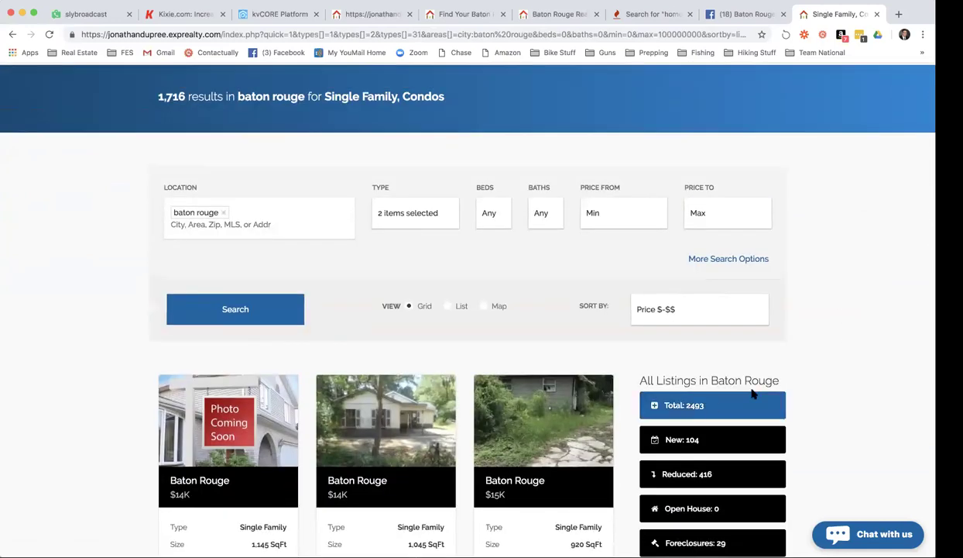
{"action": "scroll", "coordinate": [750, 335], "scroll_direction": "down", "scroll_amount": 1}
{"action": "scroll", "coordinate": [750, 335], "scroll_direction": "down", "scroll_amount": 1}
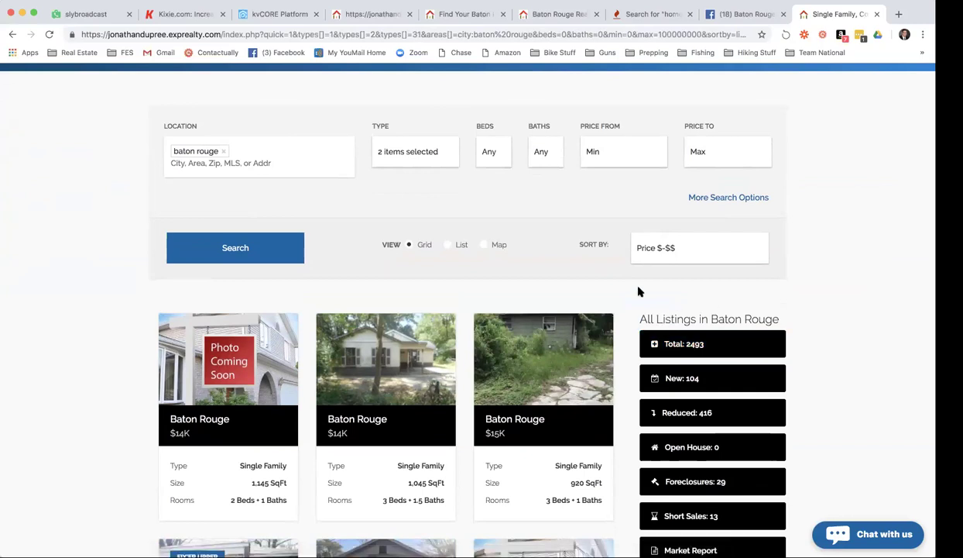
{"action": "scroll", "coordinate": [652, 302], "scroll_direction": "up", "scroll_amount": 3}
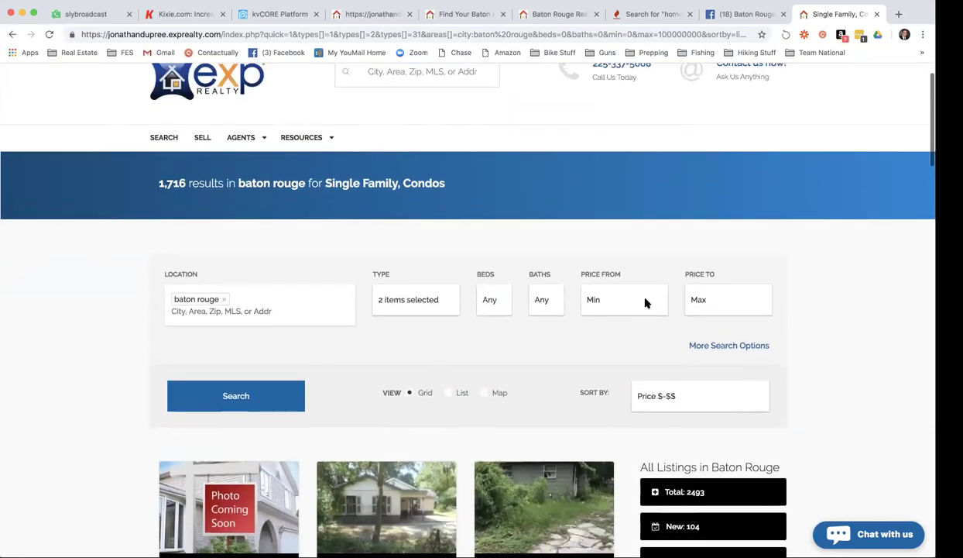
{"action": "scroll", "coordinate": [647, 304], "scroll_direction": "down", "scroll_amount": 5}
{"action": "scroll", "coordinate": [680, 296], "scroll_direction": "down", "scroll_amount": 5}
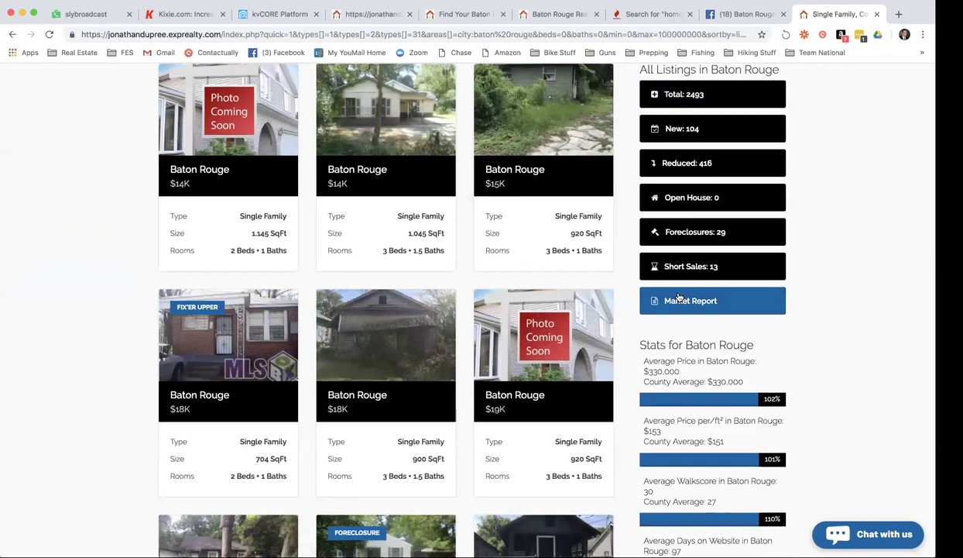
{"action": "scroll", "coordinate": [674, 296], "scroll_direction": "up", "scroll_amount": 7}
{"action": "scroll", "coordinate": [678, 298], "scroll_direction": "up", "scroll_amount": 1}
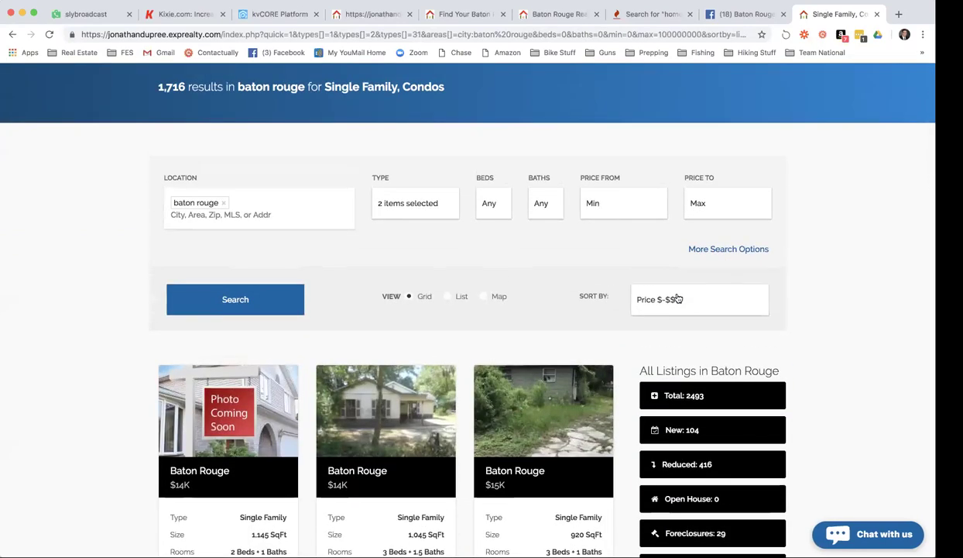
{"action": "scroll", "coordinate": [679, 298], "scroll_direction": "up", "scroll_amount": 4}
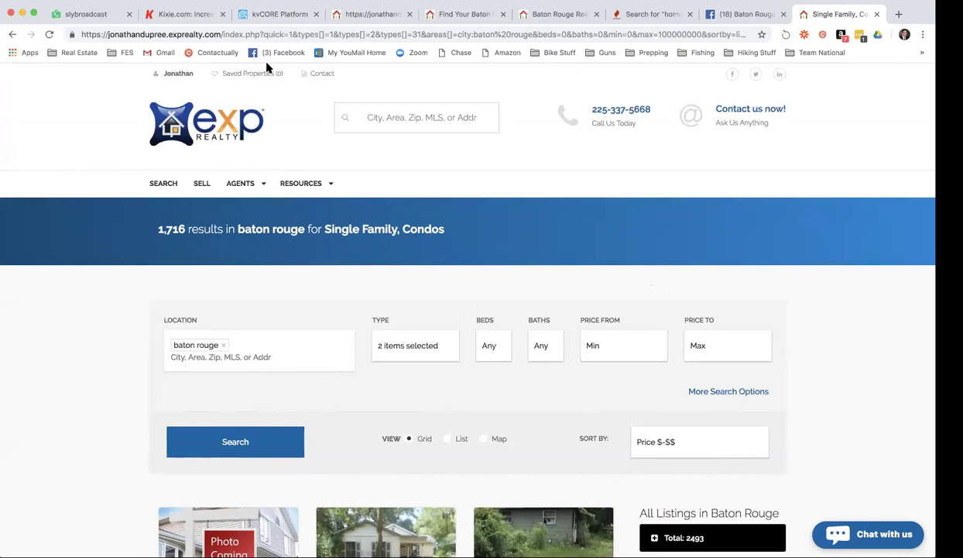
Return to the kvCORE IDX Squeeze Page builder, its Search Criteria still empty.
{"action": "left_click", "coordinate": [288, 16]}
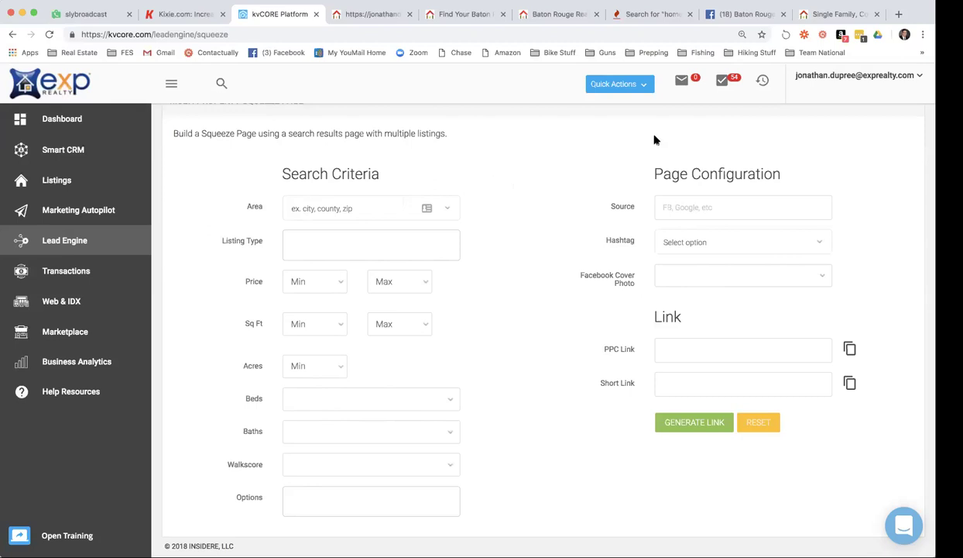
Open the kvCORE account menu and close it again.
{"action": "scroll", "coordinate": [815, 135], "scroll_direction": "up", "scroll_amount": 3}
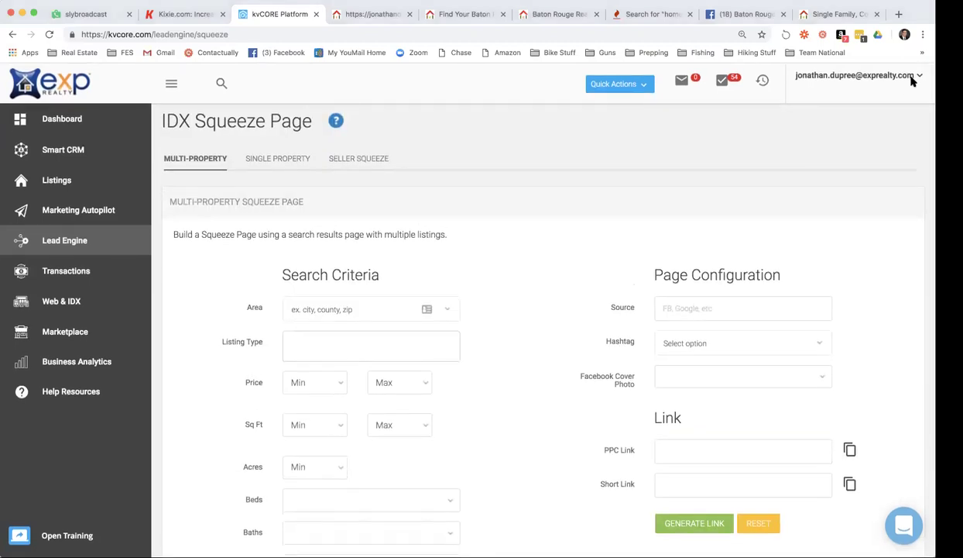
{"action": "left_click", "coordinate": [922, 75]}
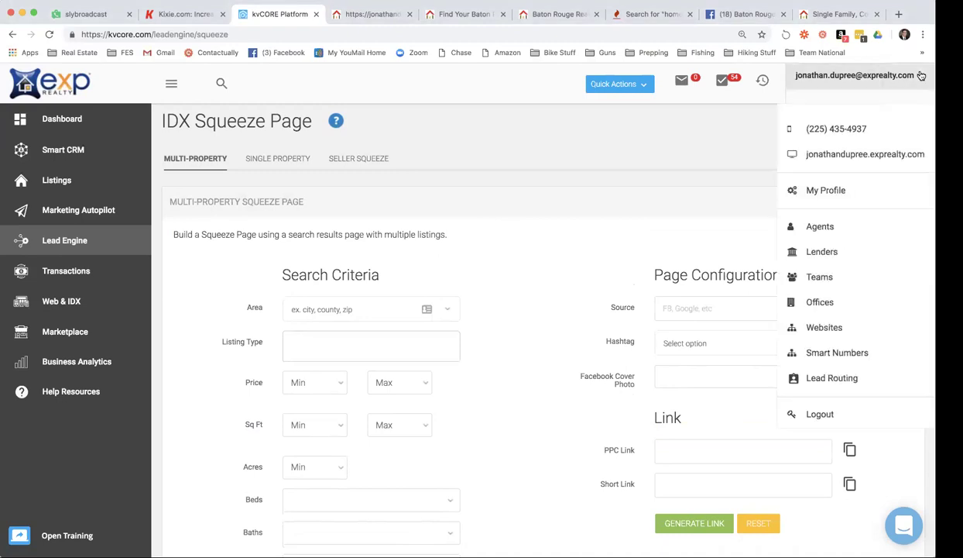
{"action": "left_click", "coordinate": [635, 156]}
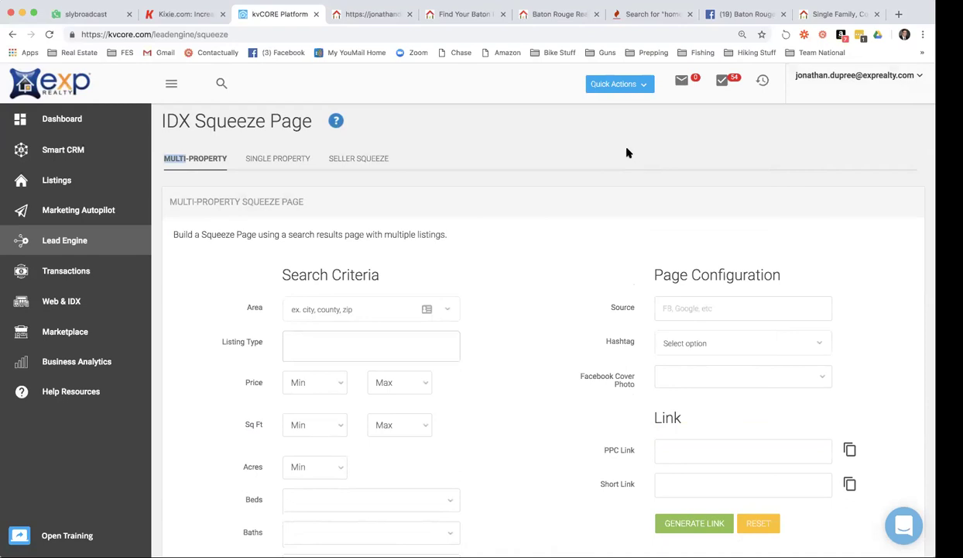
{"action": "scroll", "coordinate": [402, 161], "scroll_direction": "down", "scroll_amount": 1}
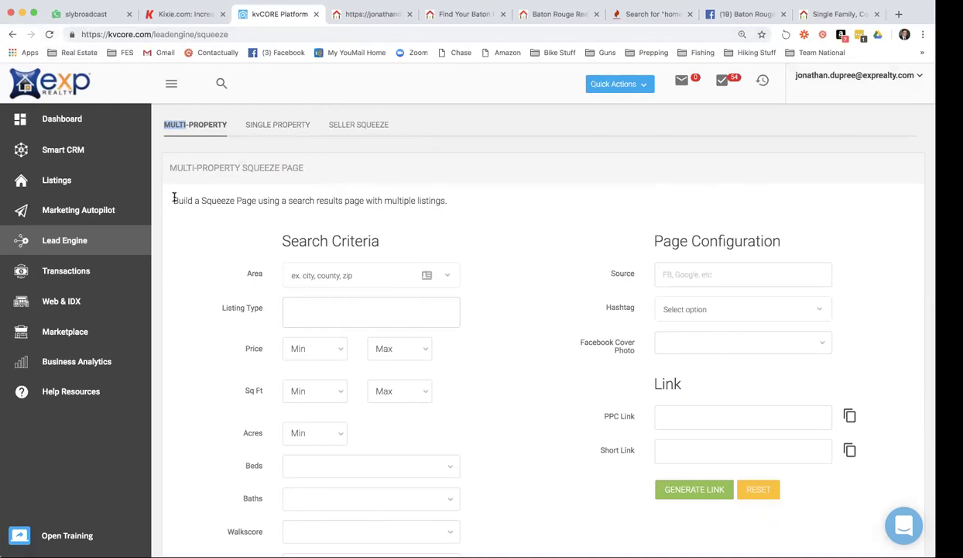
Start a new Content Hijack landing page on the agent website from Lead Engine.
{"action": "left_click", "coordinate": [65, 242]}
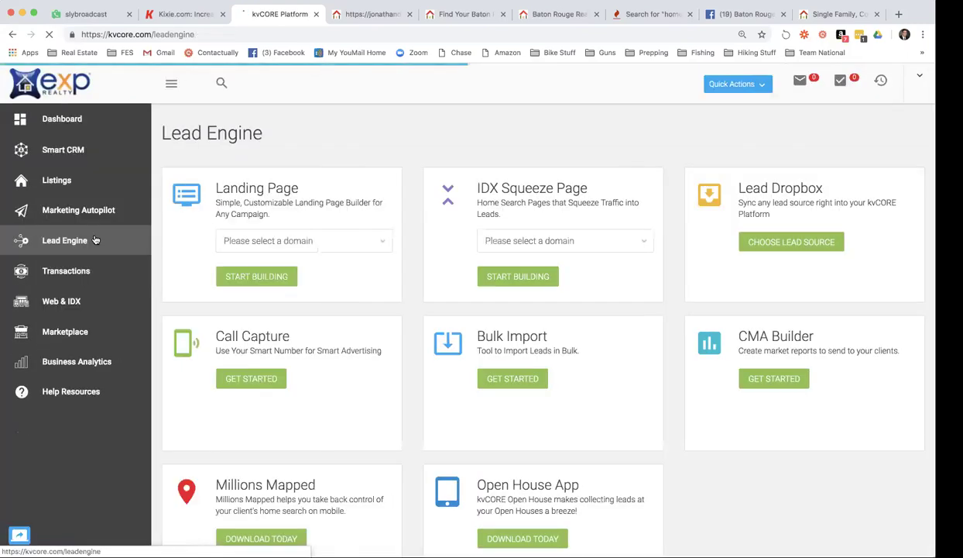
{"action": "left_click", "coordinate": [258, 247]}
{"action": "left_click", "coordinate": [258, 254]}
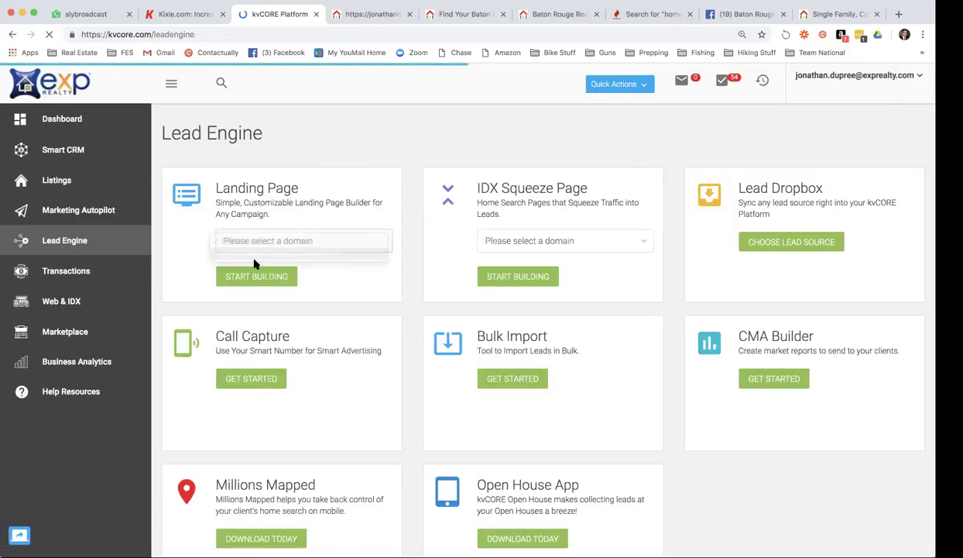
{"action": "left_click", "coordinate": [252, 278]}
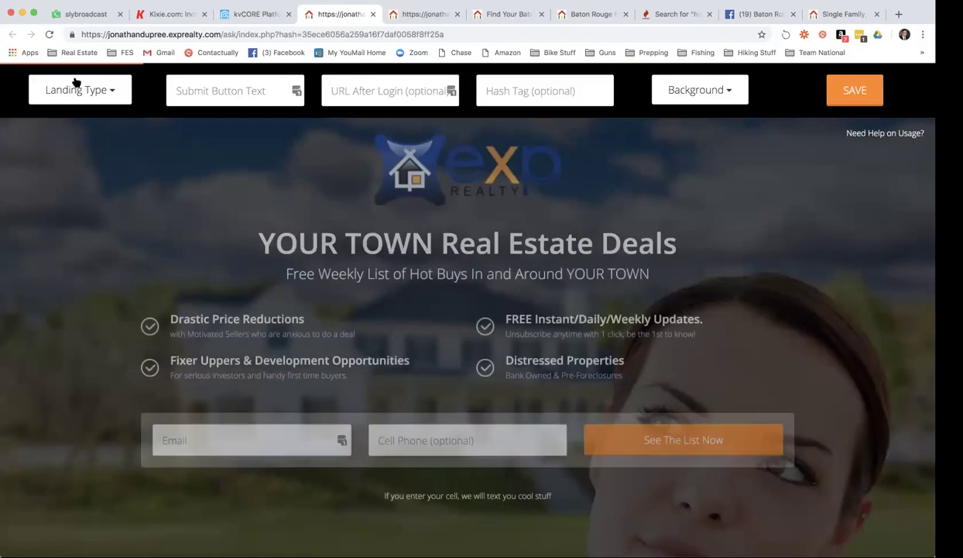
{"action": "left_click", "coordinate": [77, 89]}
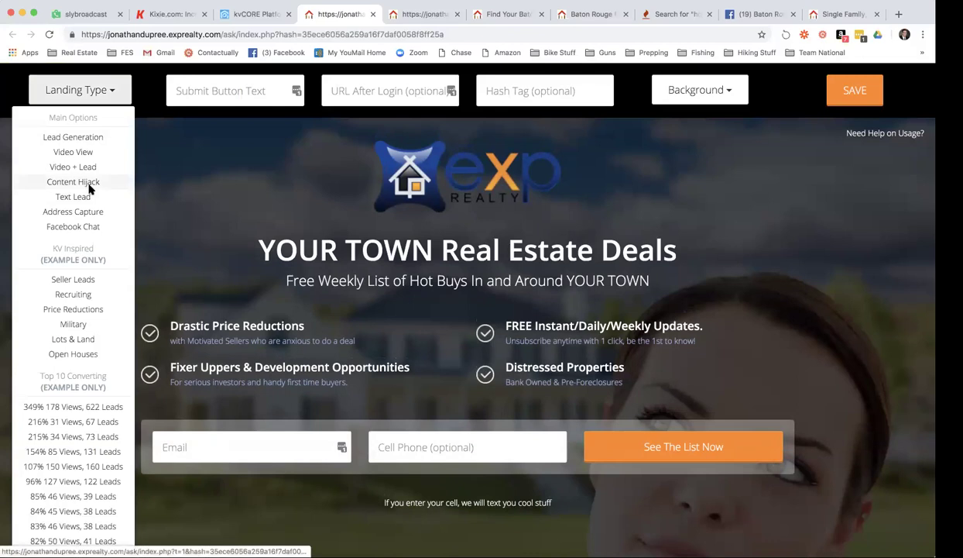
{"action": "left_click", "coordinate": [88, 185]}
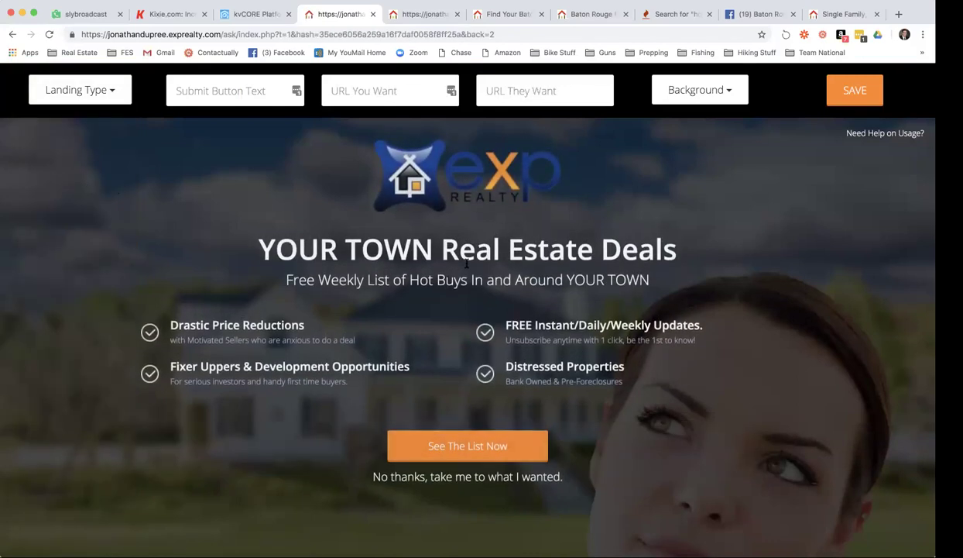
{"action": "scroll", "coordinate": [678, 361], "scroll_direction": "down", "scroll_amount": 5}
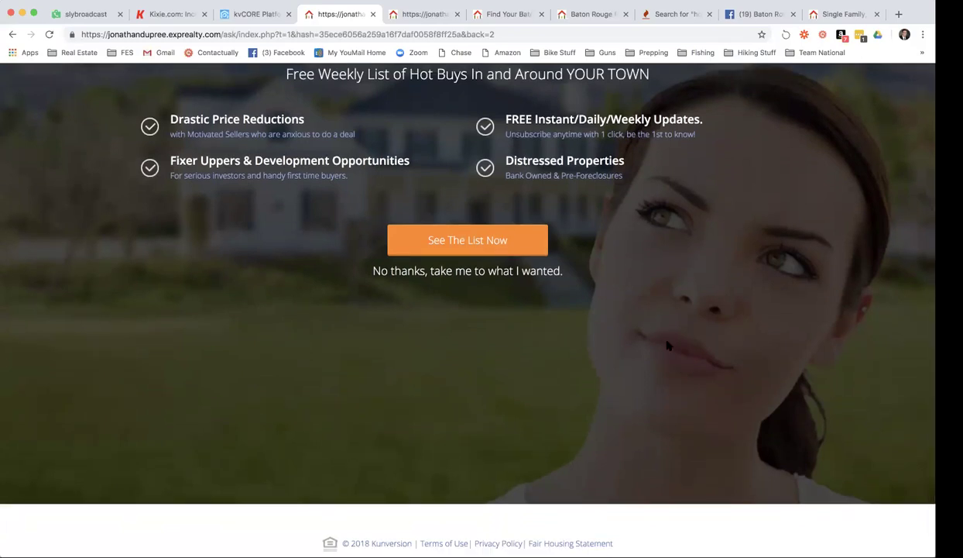
{"action": "scroll", "coordinate": [624, 269], "scroll_direction": "up", "scroll_amount": 4}
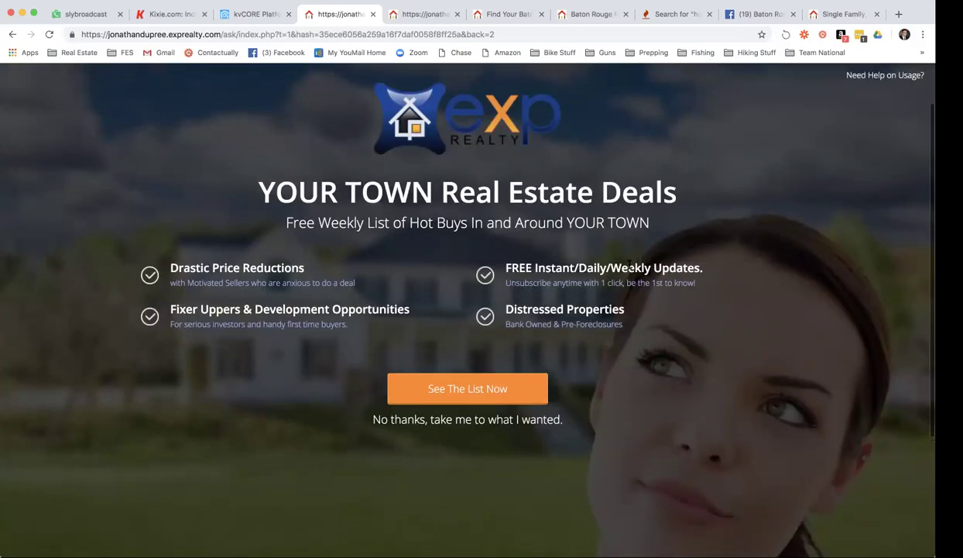
{"action": "scroll", "coordinate": [631, 267], "scroll_direction": "down", "scroll_amount": 2}
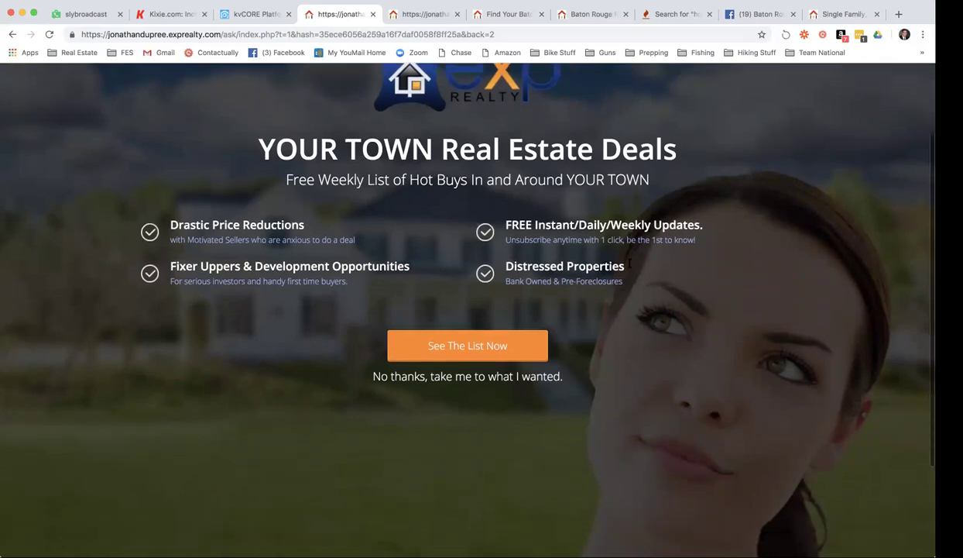
{"action": "scroll", "coordinate": [630, 266], "scroll_direction": "down", "scroll_amount": 3}
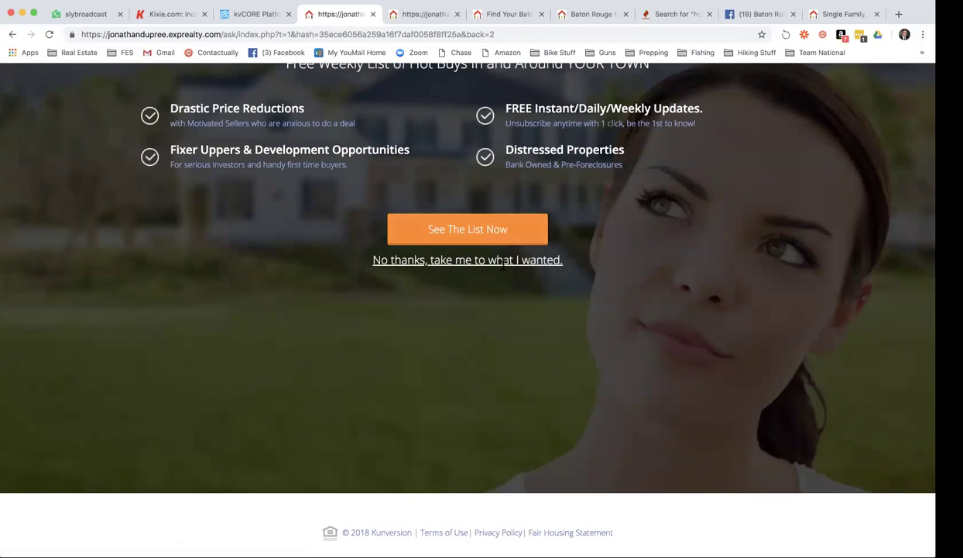
{"action": "scroll", "coordinate": [562, 285], "scroll_direction": "up", "scroll_amount": 5}
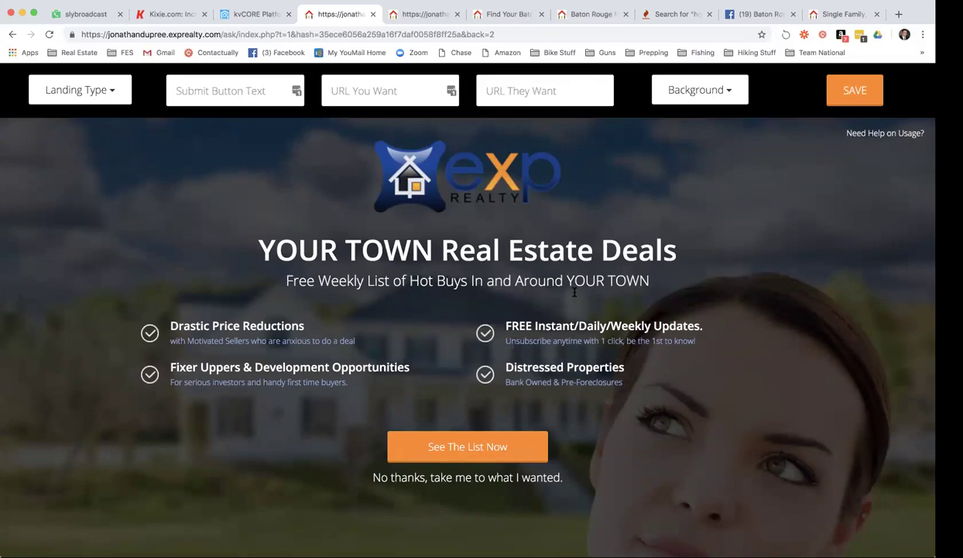
{"action": "scroll", "coordinate": [574, 292], "scroll_direction": "down", "scroll_amount": 2}
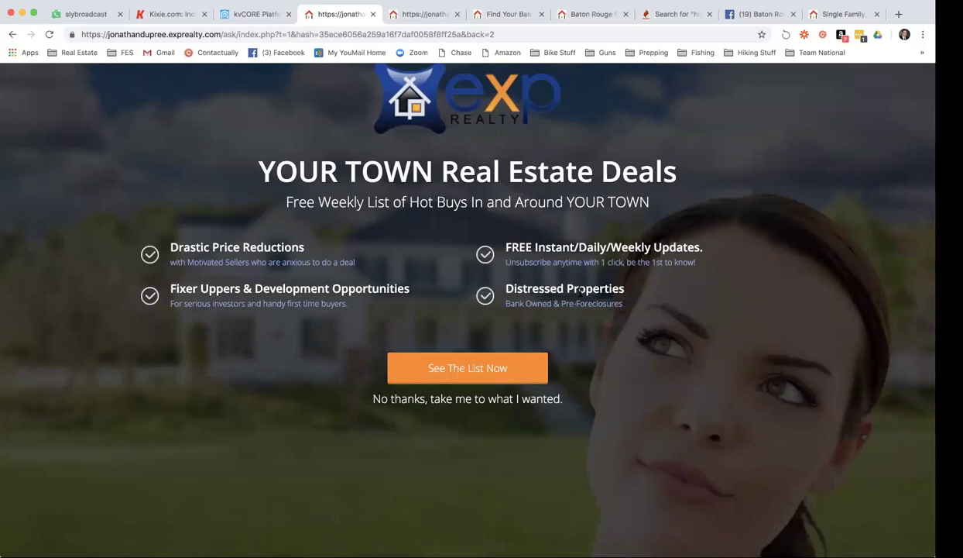
{"action": "scroll", "coordinate": [580, 290], "scroll_direction": "down", "scroll_amount": 4}
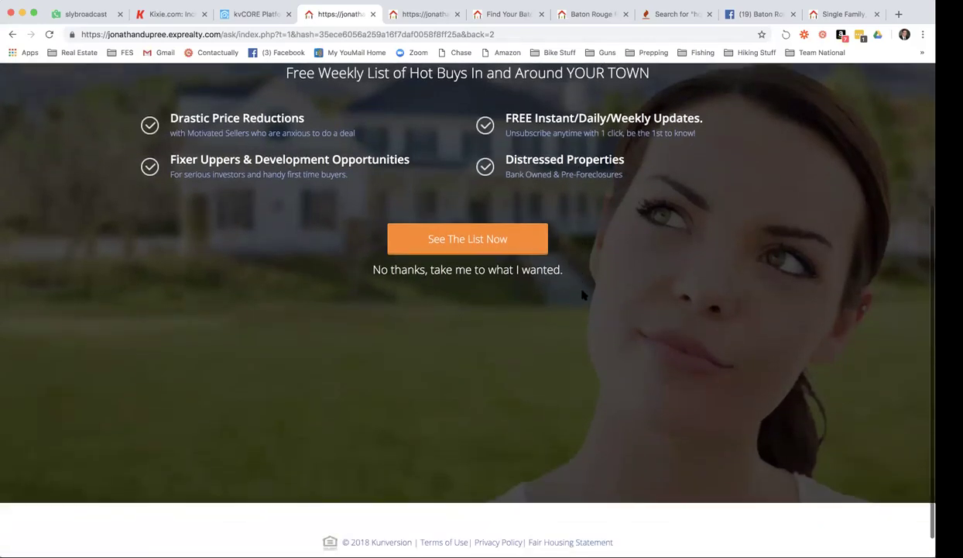
{"action": "scroll", "coordinate": [586, 294], "scroll_direction": "up", "scroll_amount": 2}
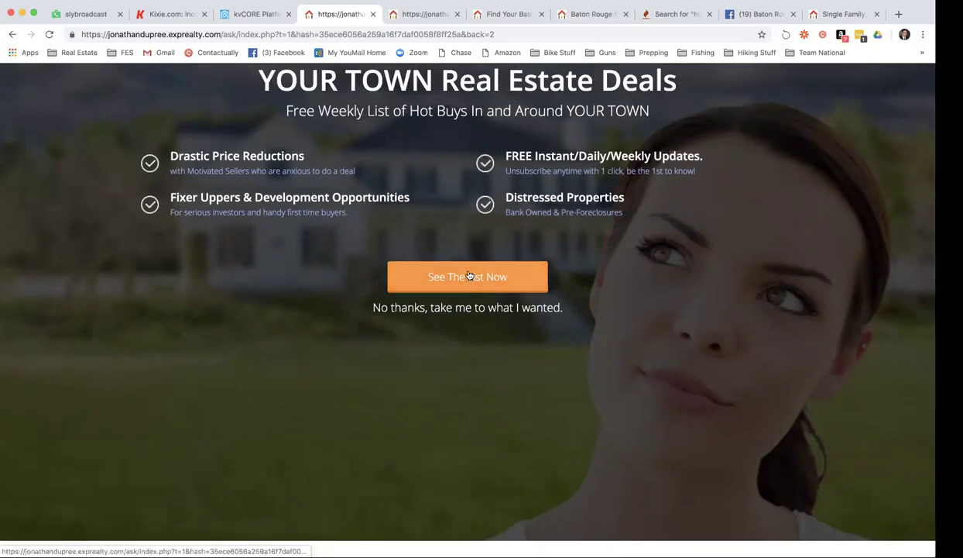
{"action": "scroll", "coordinate": [595, 293], "scroll_direction": "down", "scroll_amount": 5}
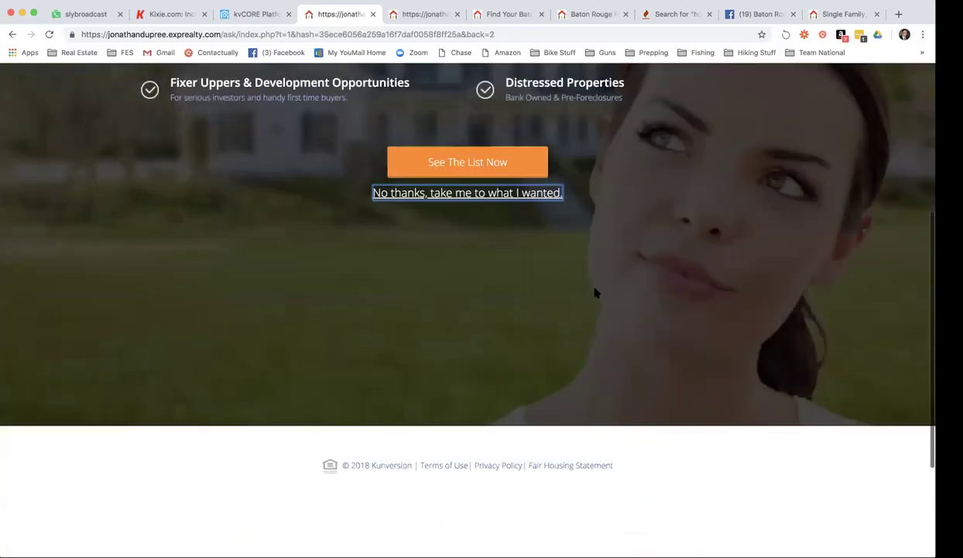
{"action": "key", "text": "super+r"}
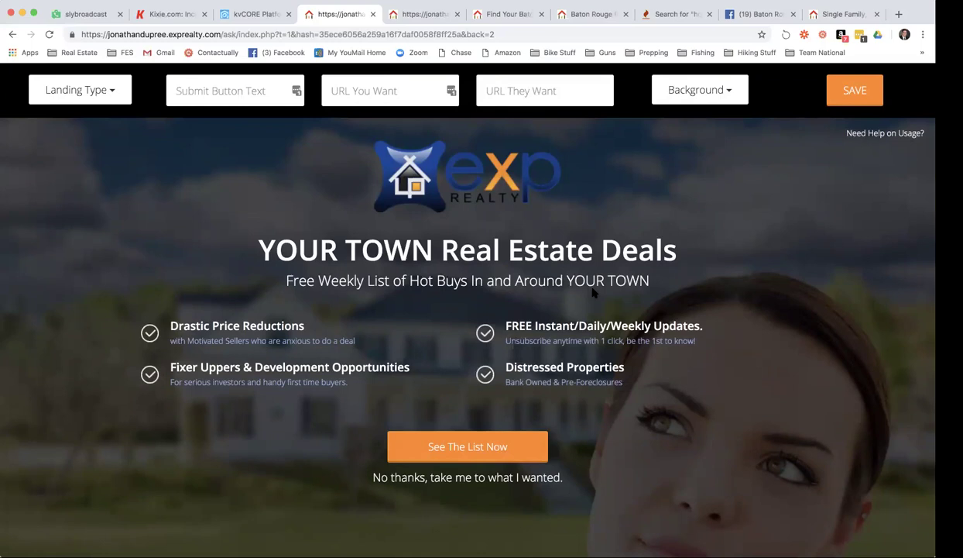
{"action": "scroll", "coordinate": [573, 303], "scroll_direction": "down", "scroll_amount": 2}
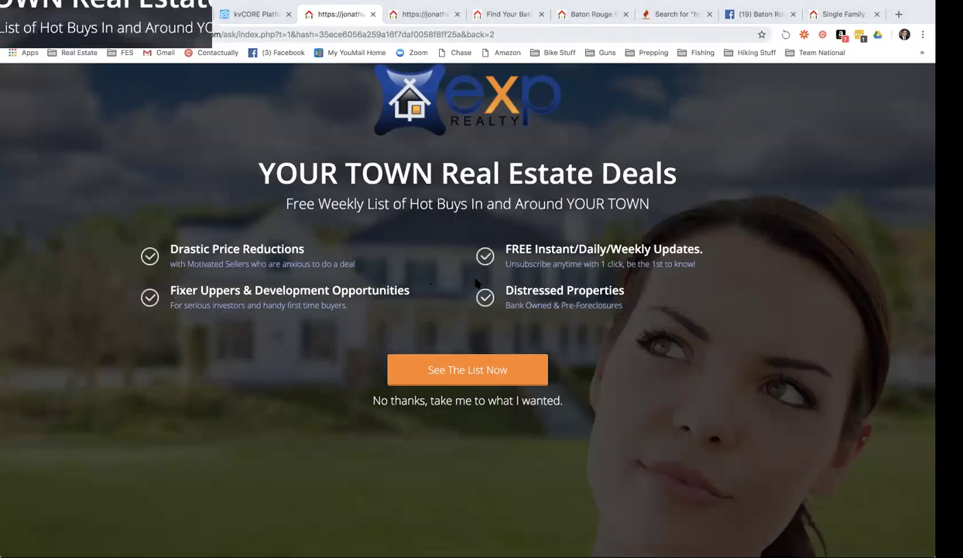
{"action": "left_click", "coordinate": [582, 35]}
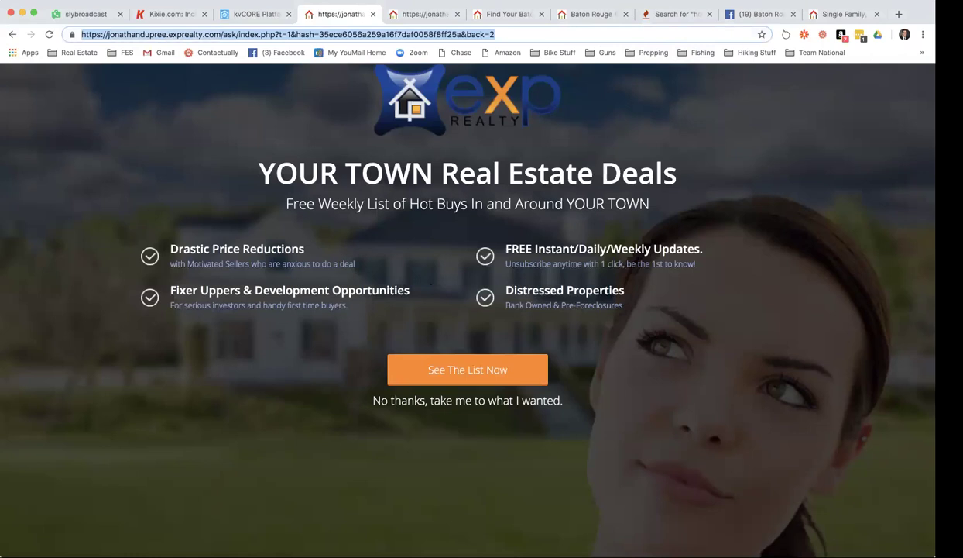
Load the BombBomb website in the Keyword Tool tab by entering 'bombbomb'.
{"action": "left_click", "coordinate": [703, 17]}
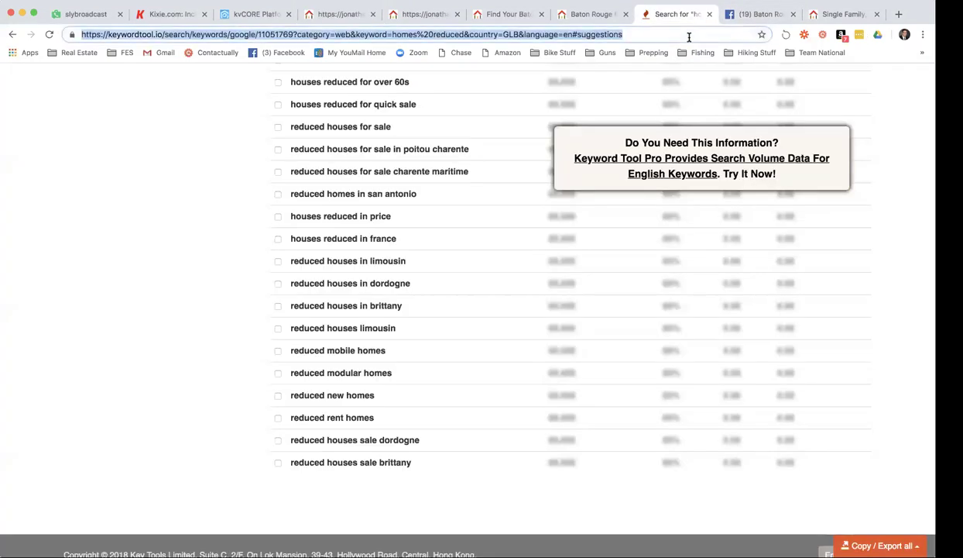
{"action": "left_click", "coordinate": [688, 36]}
{"action": "type", "text": "bombbomb"}
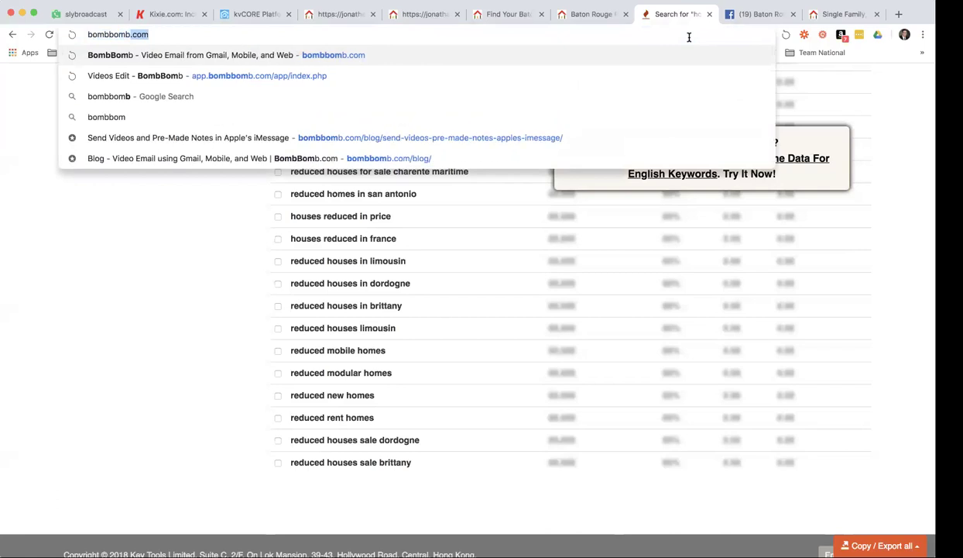
{"action": "key", "text": "Return"}
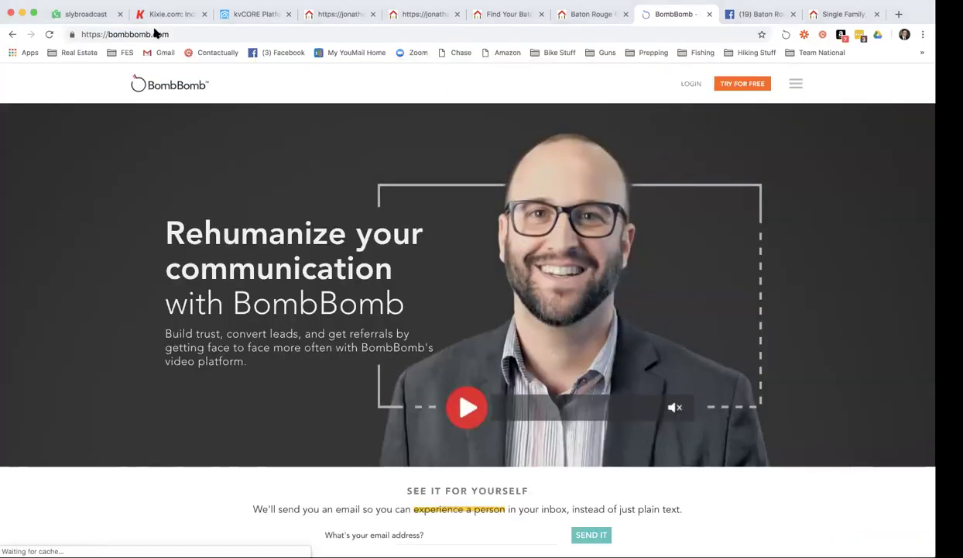
Log in to BombBomb and view the Forms list, including Agent Referral and Webinar Jam forms.
{"action": "left_click", "coordinate": [693, 85]}
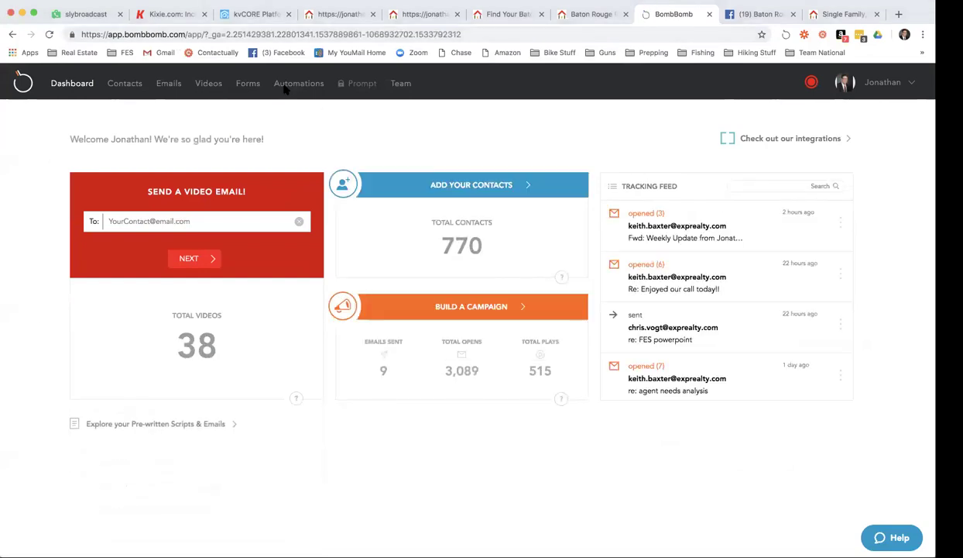
{"action": "left_click", "coordinate": [250, 84]}
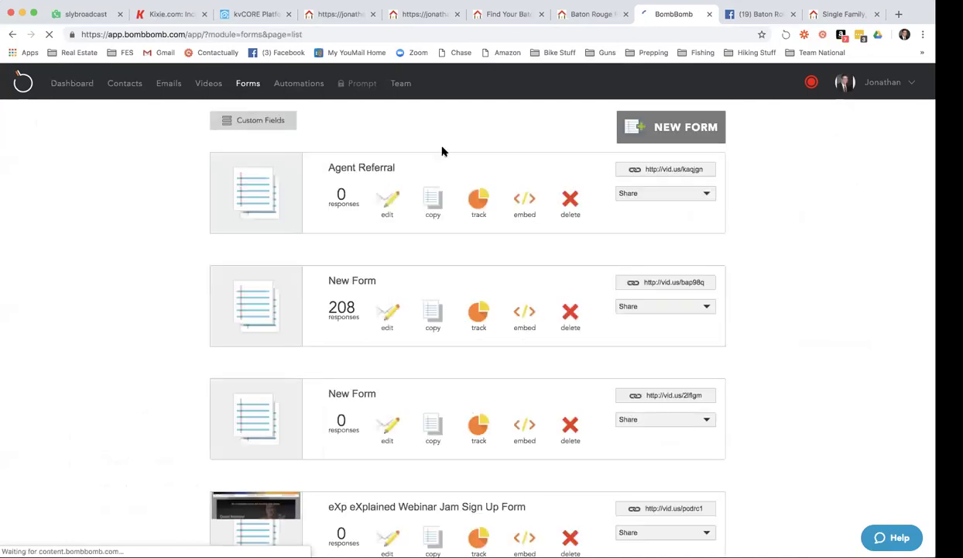
{"action": "scroll", "coordinate": [462, 222], "scroll_direction": "down", "scroll_amount": 1}
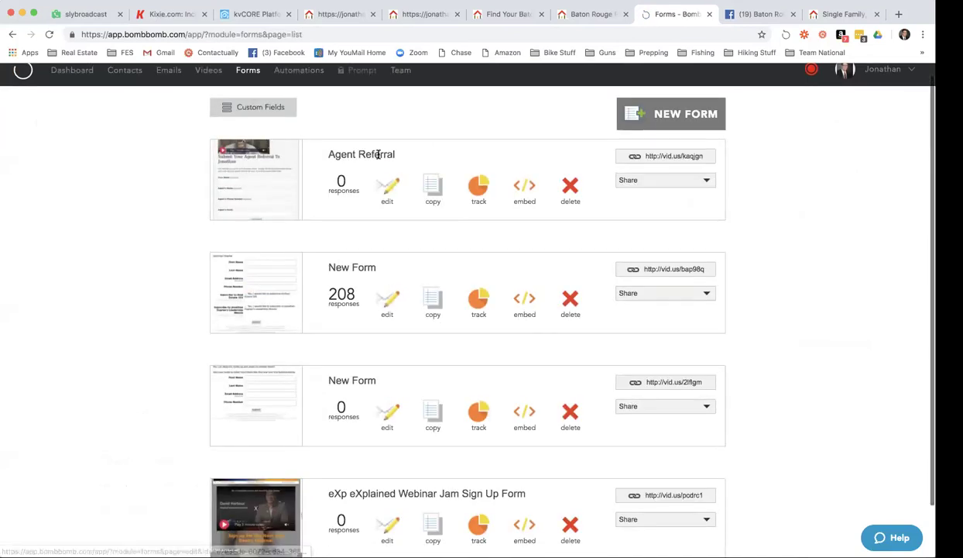
{"action": "scroll", "coordinate": [339, 324], "scroll_direction": "up", "scroll_amount": 2}
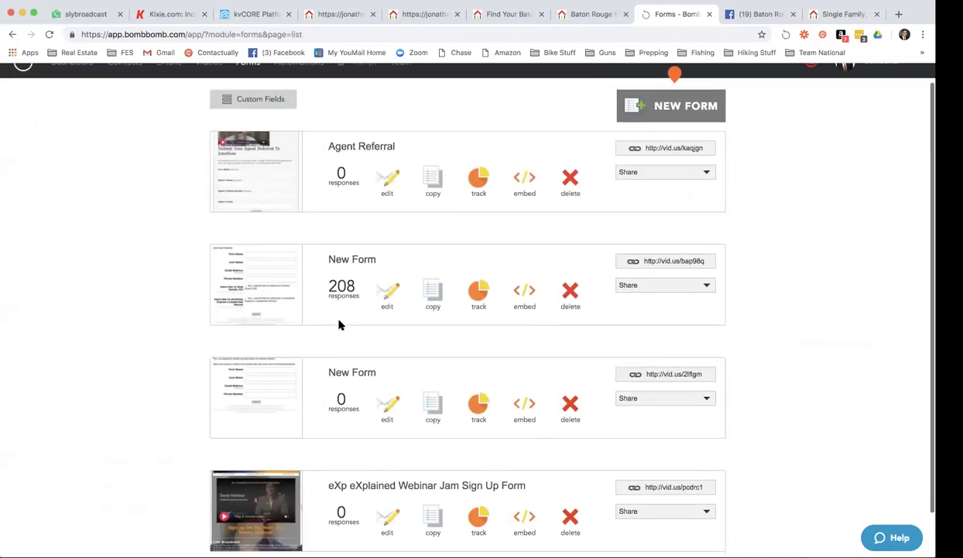
Build a new landing page on the agent's domain from the YOUR TOWN Real Estate Deals template.
{"action": "left_click", "coordinate": [242, 17]}
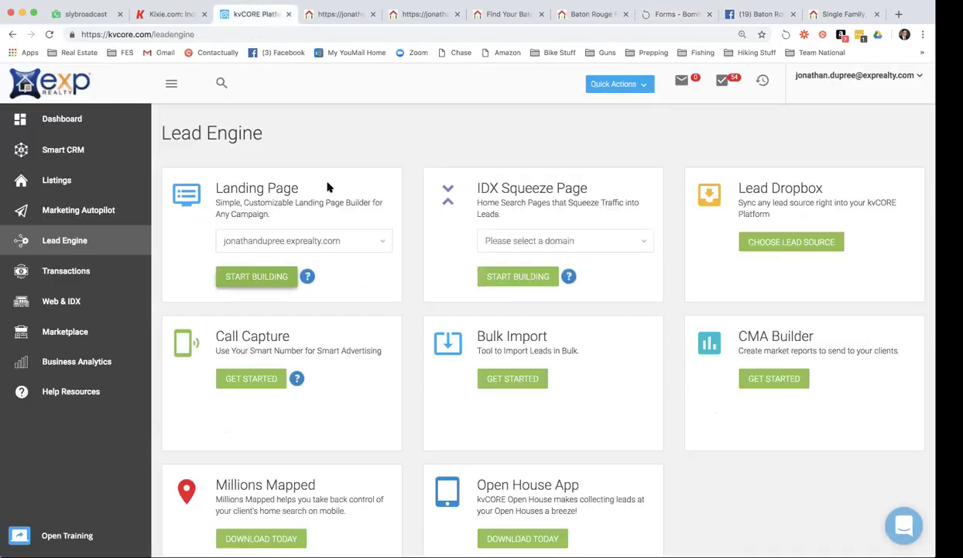
{"action": "left_click", "coordinate": [352, 247]}
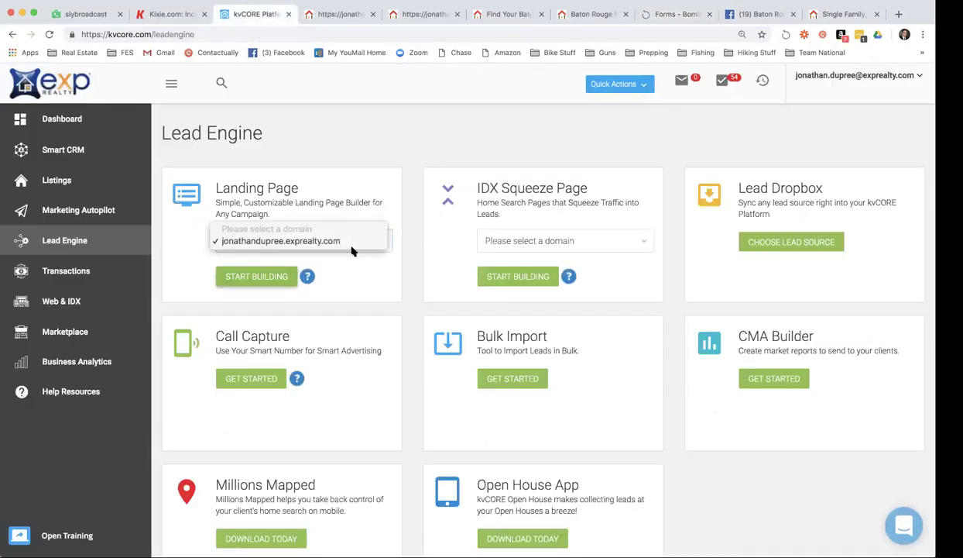
{"action": "left_click", "coordinate": [264, 277]}
{"action": "left_click", "coordinate": [267, 276]}
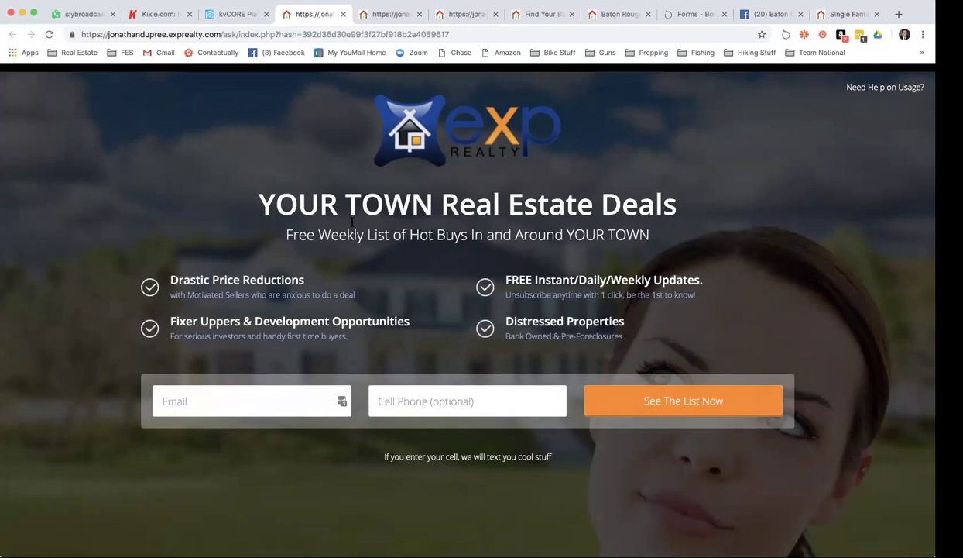
{"action": "left_click", "coordinate": [383, 204]}
Change the headline to 'First Time Home Buyers Special Financing'.
{"action": "left_click", "coordinate": [257, 200]}
{"action": "left_click", "coordinate": [440, 199], "text": "shift"}
{"action": "left_click", "coordinate": [601, 193], "text": "shift"}
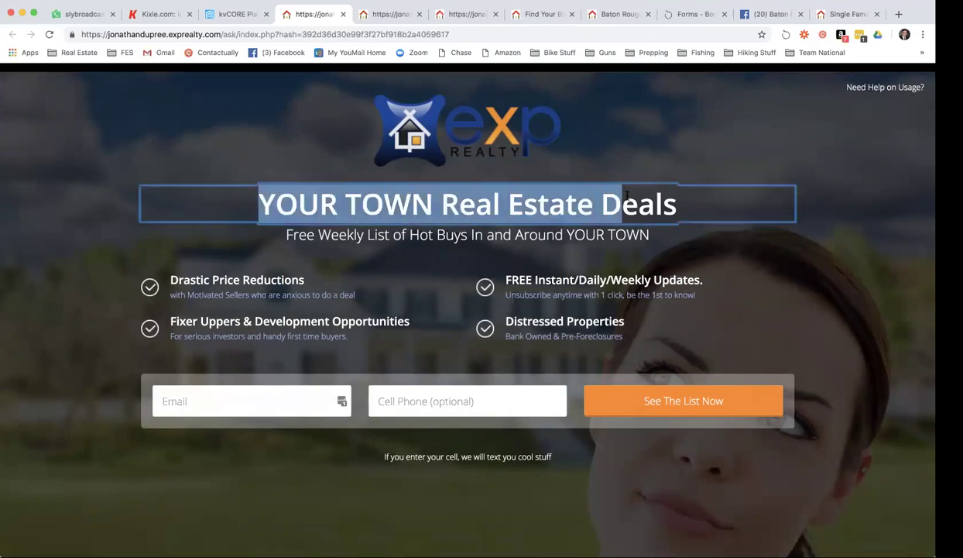
{"action": "left_click", "coordinate": [646, 194], "text": "shift"}
{"action": "left_click", "coordinate": [679, 195], "text": "shift"}
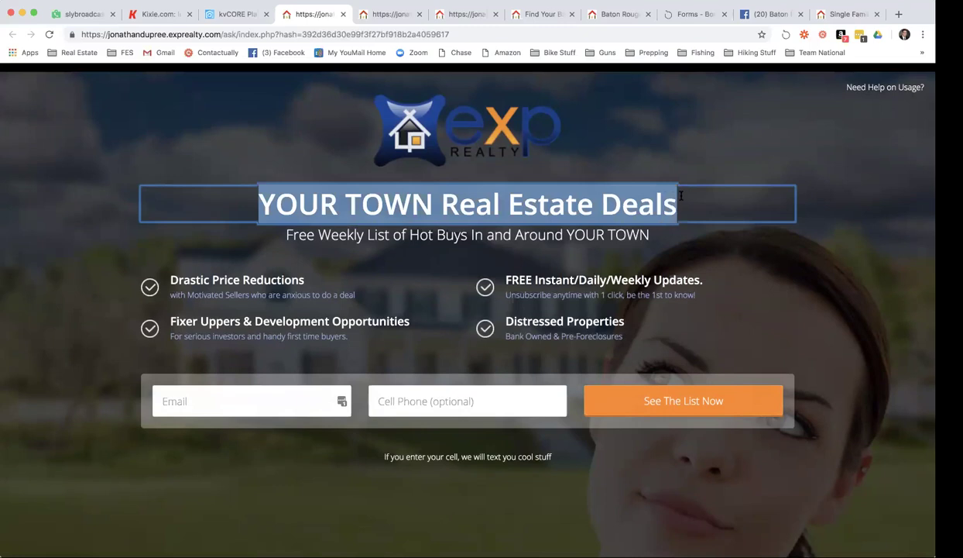
{"action": "type", "text": "F"}
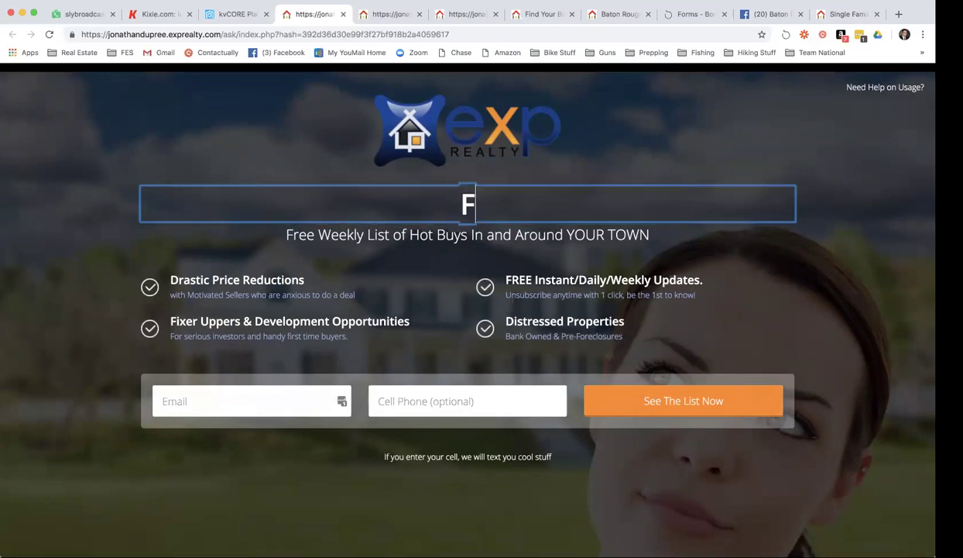
{"action": "type", "text": "irst Time Home Buyue"}
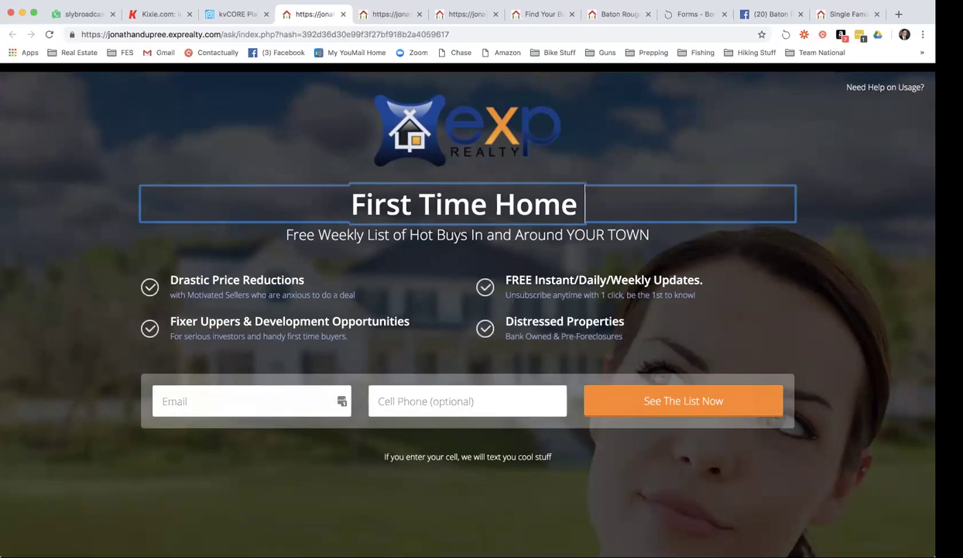
{"action": "key", "text": "BackSpace"}
{"action": "key", "text": "BackSpace"}
{"action": "type", "text": "ers"}
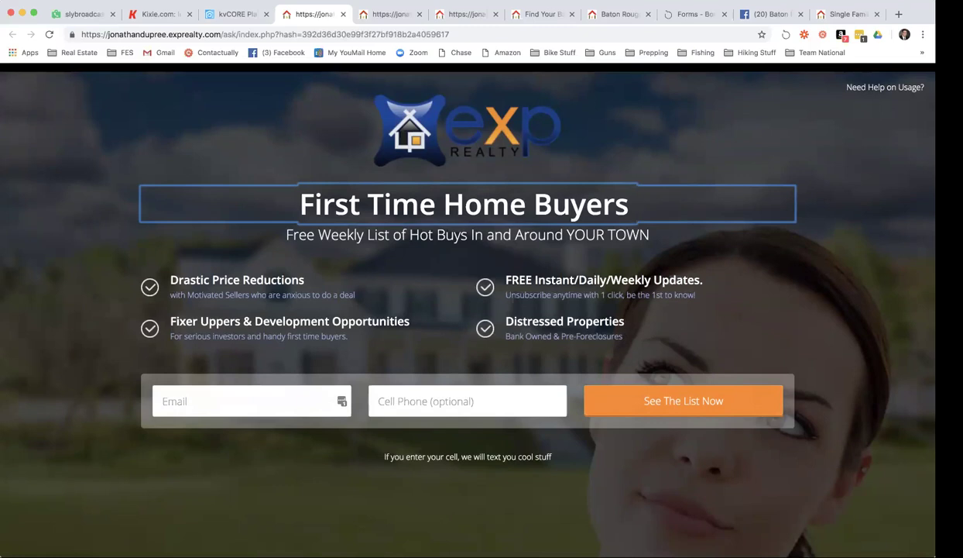
{"action": "type", "text": " Special Fiannci"}
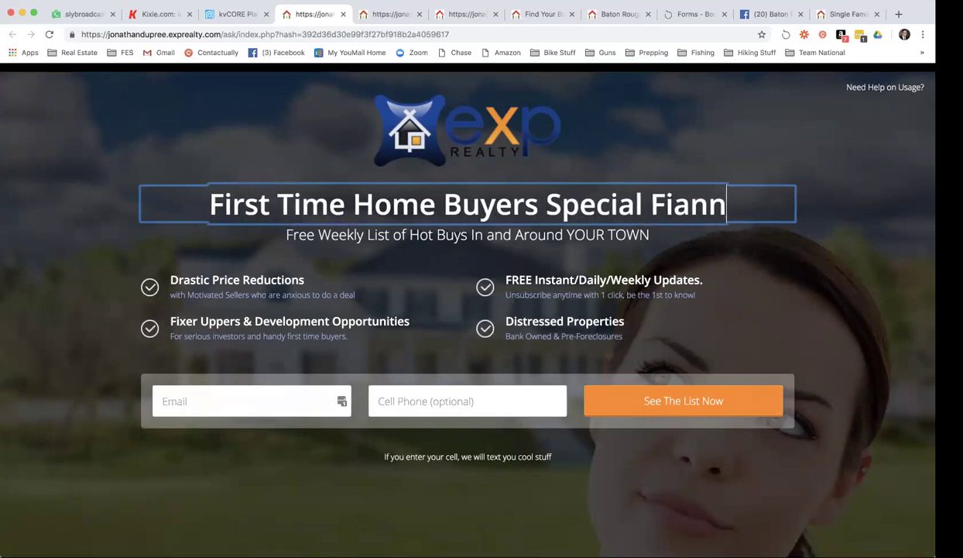
{"action": "key", "text": "BackSpace"}
{"action": "key", "text": "BackSpace"}
{"action": "key", "text": "BackSpace"}
{"action": "key", "text": "BackSpace"}
{"action": "key", "text": "BackSpace"}
{"action": "type", "text": "nancing"}
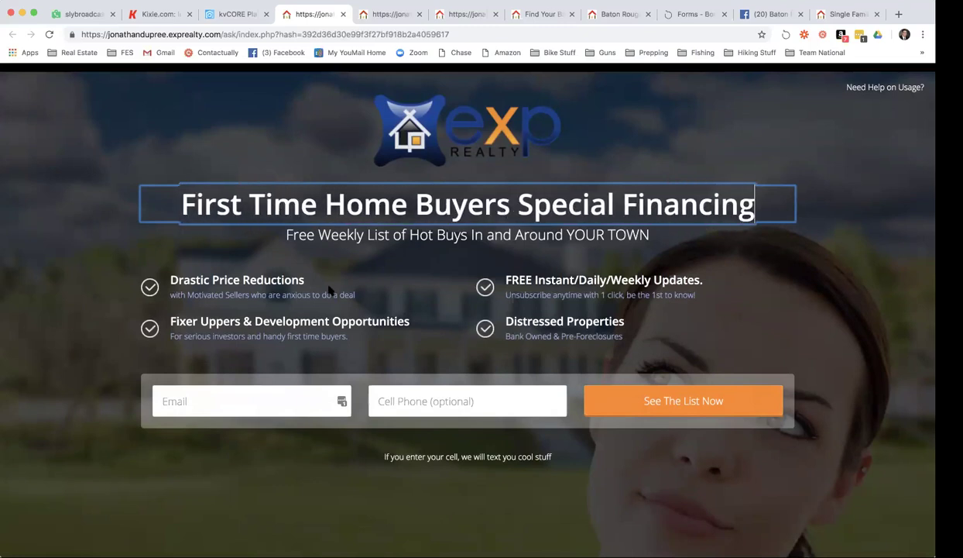
Replace the first bullet heading with 'GEt Your Downpayment Covered'.
{"action": "left_click", "coordinate": [271, 280]}
{"action": "key", "text": "ctrl+a"}
{"action": "key", "text": "BackSpace"}
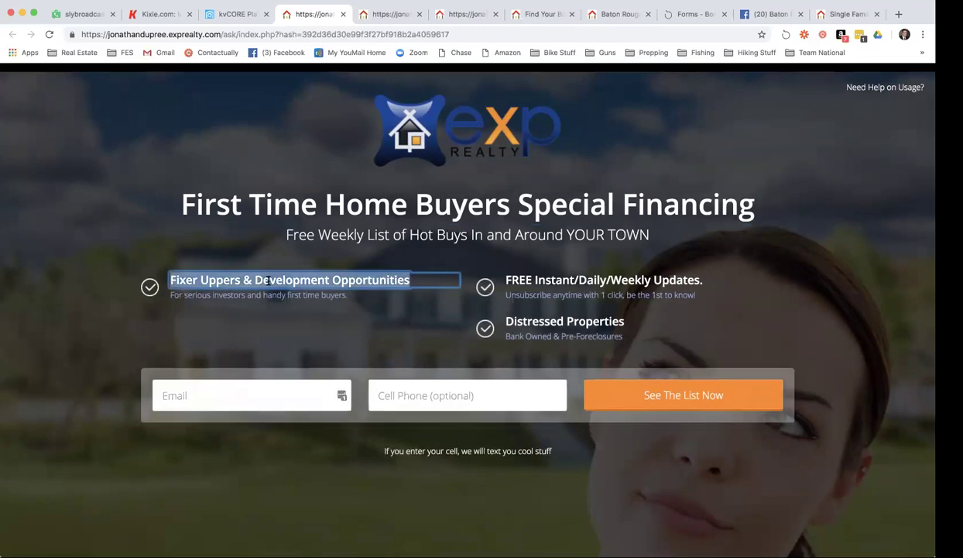
{"action": "key", "text": "BackSpace"}
{"action": "type", "text": "GEt Your Downpay"}
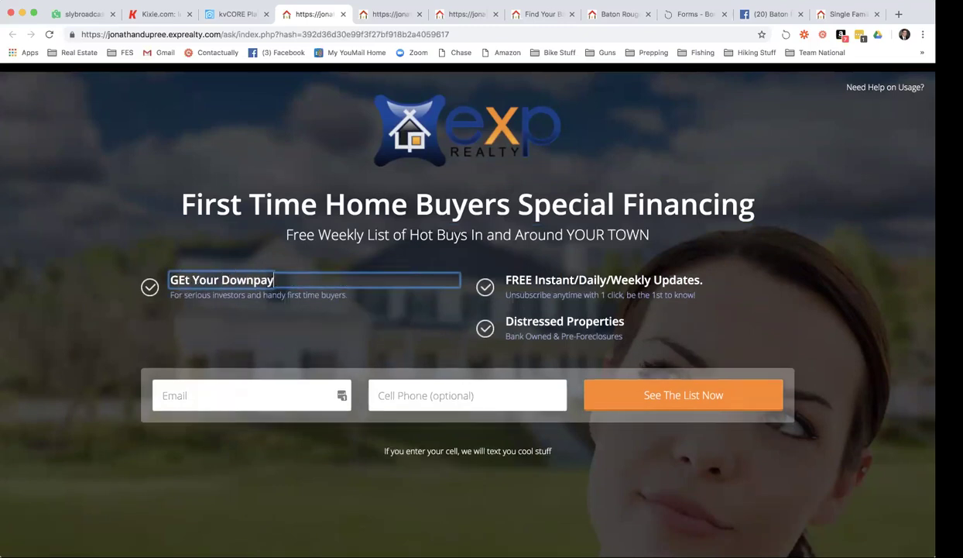
{"action": "type", "text": "ment Covered"}
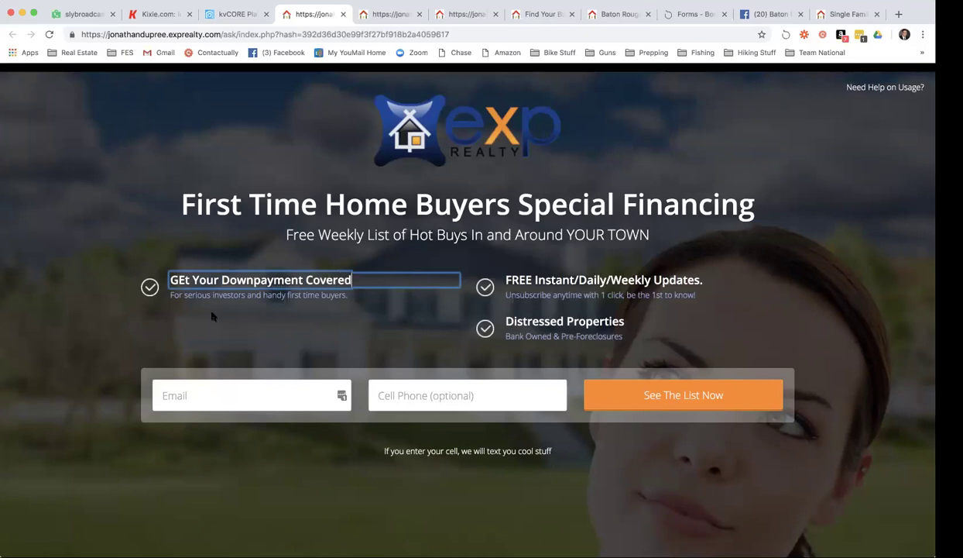
{"action": "key", "text": "Return"}
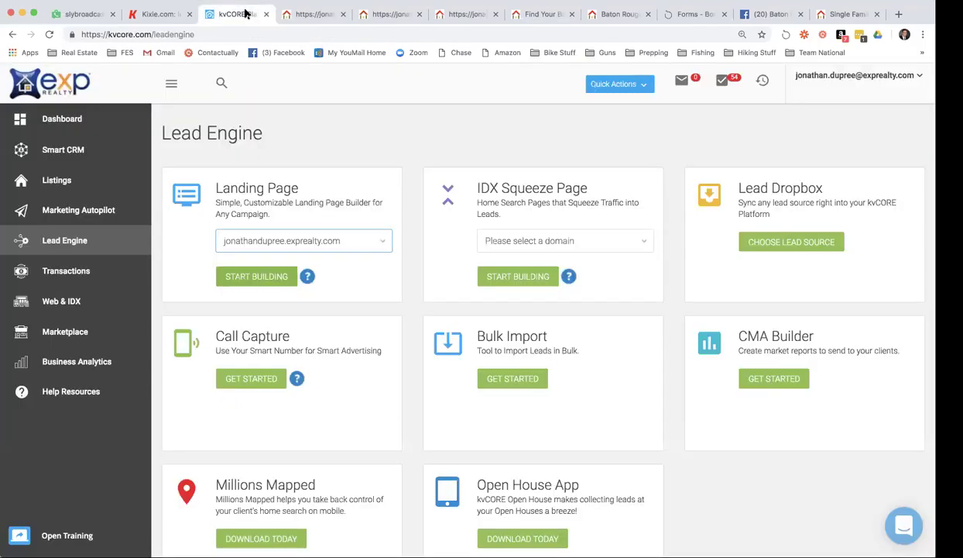
{"action": "left_click", "coordinate": [229, 15]}
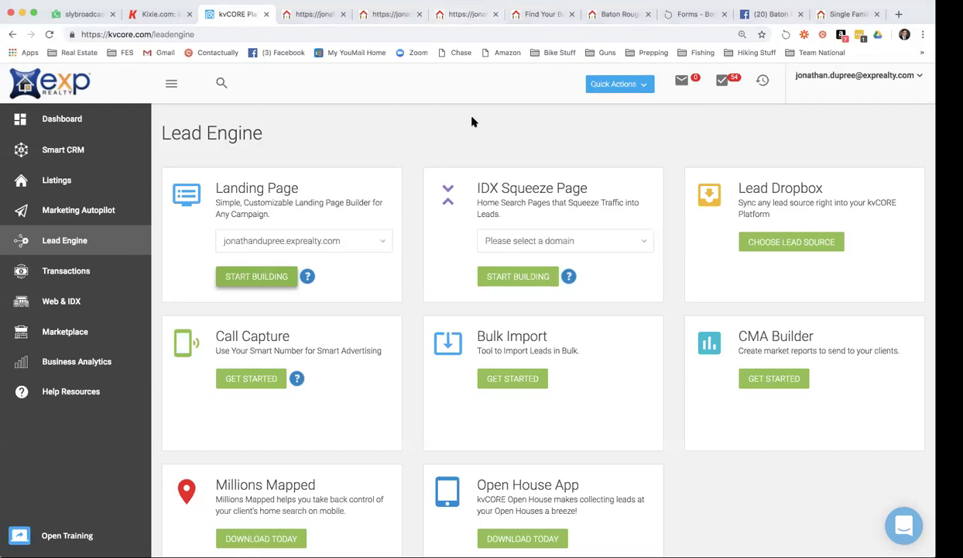
Go back to kvCORE's Lead Engine page listing Landing Page, IDX Squeeze Page and Call Capture.
{"action": "double_click", "coordinate": [181, 133]}
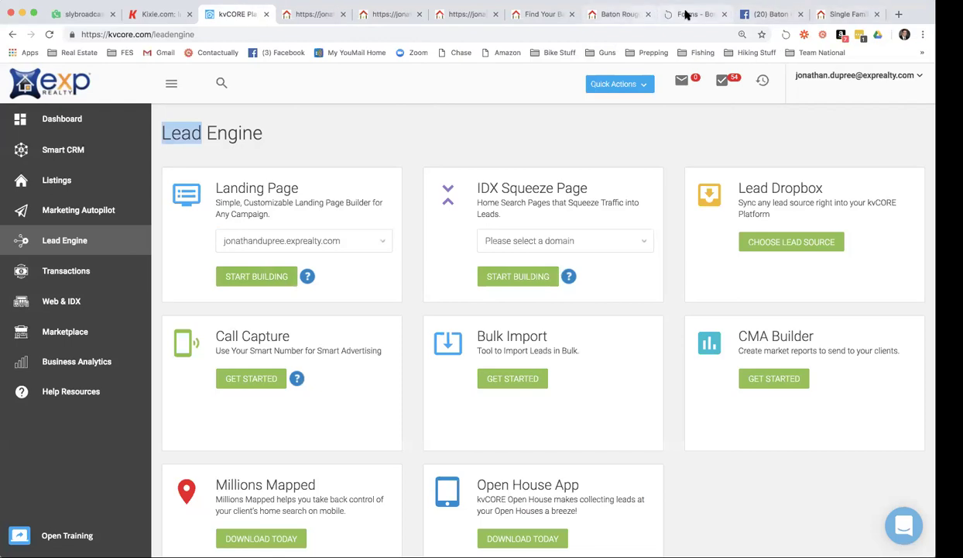
Open the Agent Referral form's public vid.us page from the BombBomb forms list.
{"action": "left_click", "coordinate": [686, 14]}
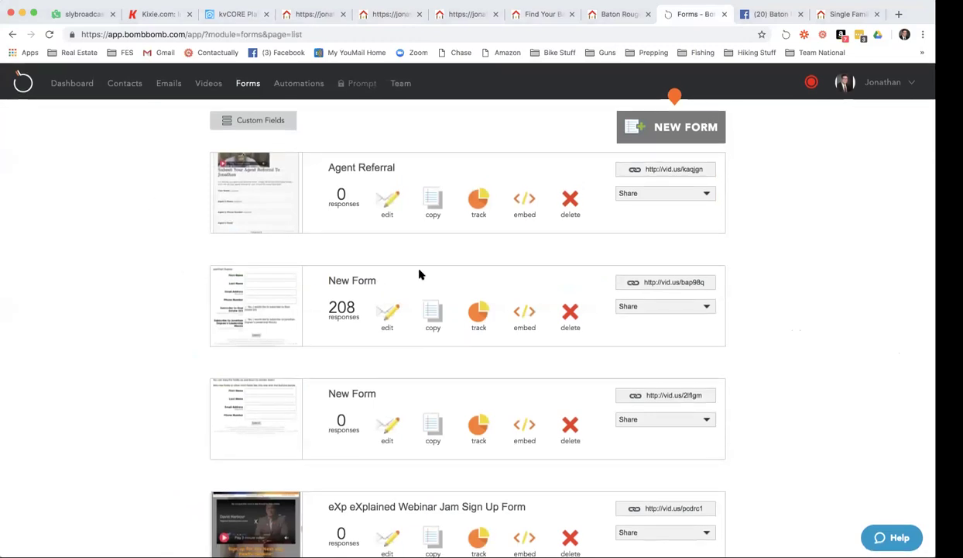
{"action": "left_click", "coordinate": [693, 170]}
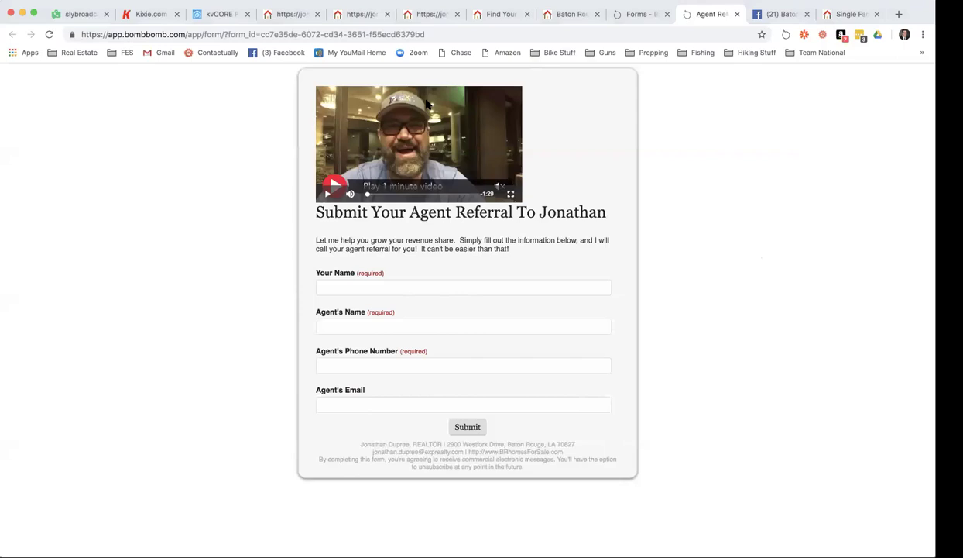
Pick the agent's domain for the IDX Squeeze Page, start building, and switch to the Seller Squeeze form.
{"action": "left_click", "coordinate": [219, 13]}
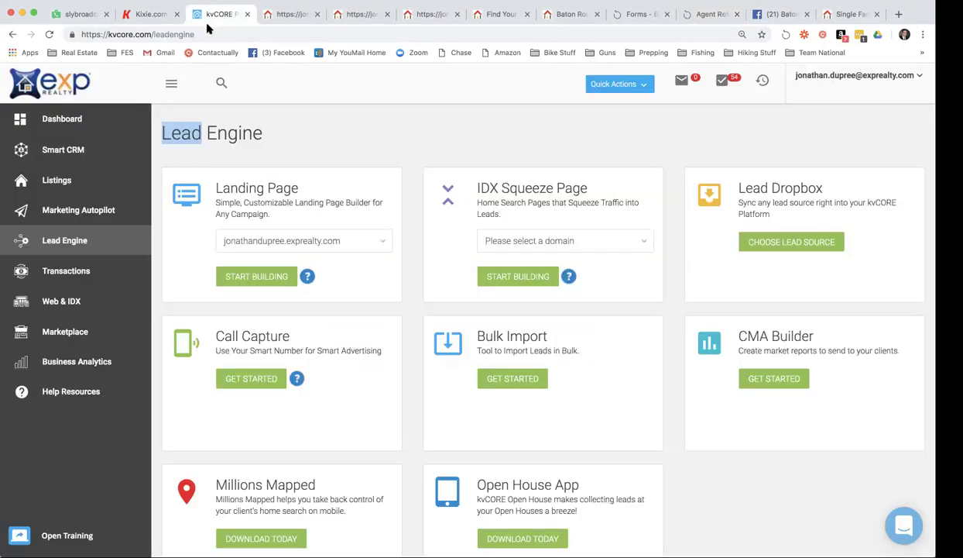
{"action": "left_click", "coordinate": [558, 239]}
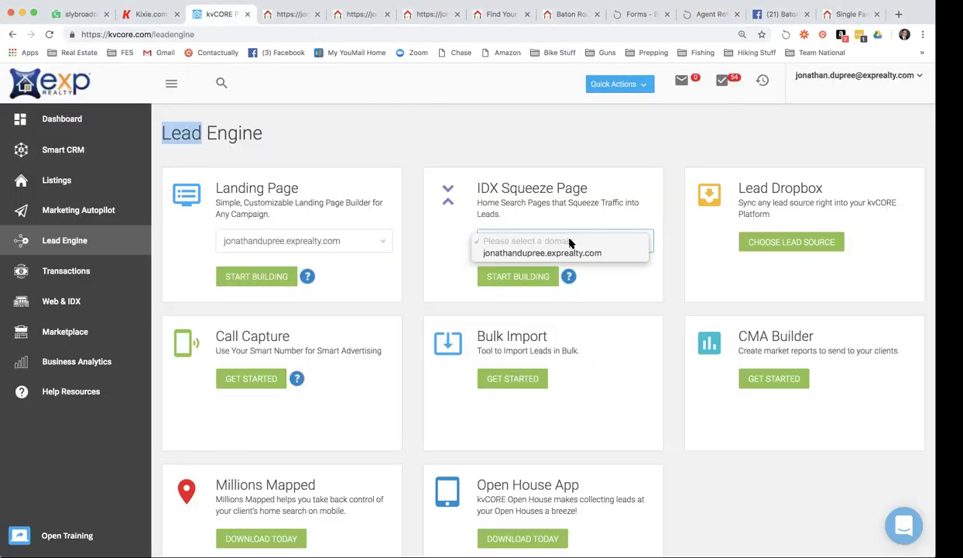
{"action": "left_click", "coordinate": [566, 253]}
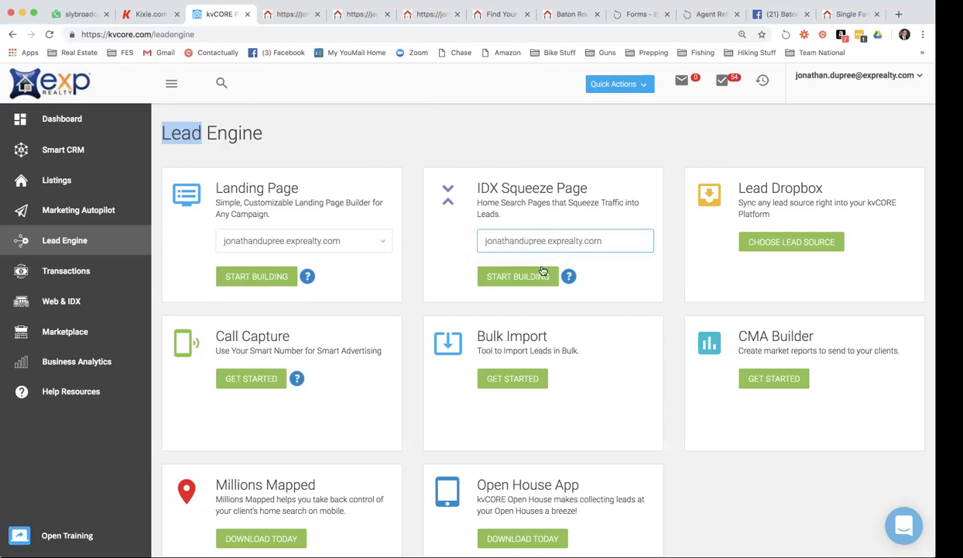
{"action": "left_click", "coordinate": [538, 279]}
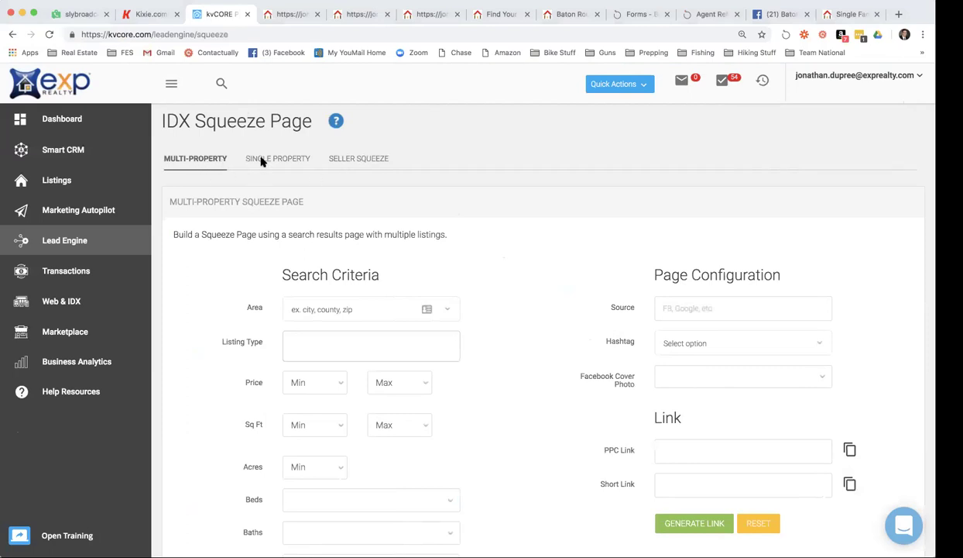
{"action": "left_click", "coordinate": [377, 160]}
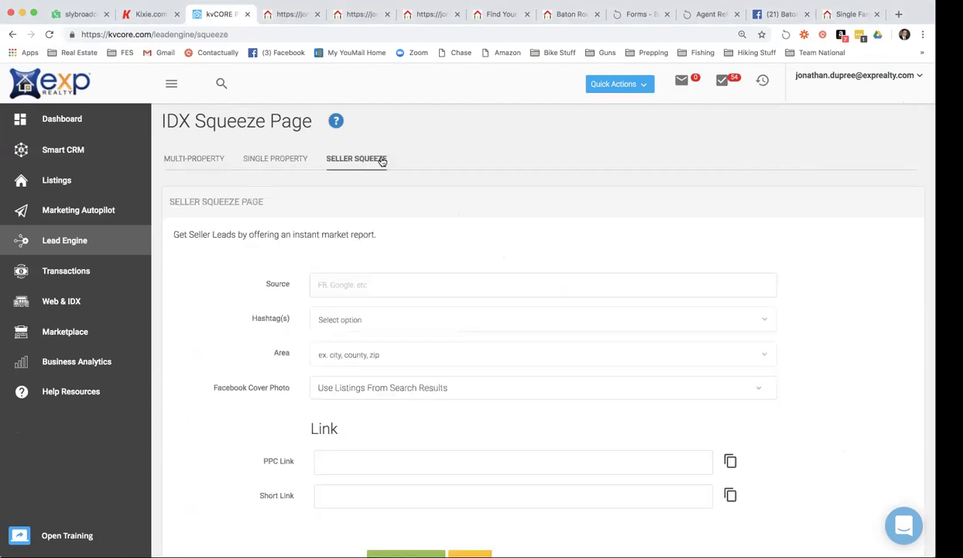
Enter Source 'Nextdoor' and Area 'city:baton rouge', then generate the PPC and short links.
{"action": "left_click", "coordinate": [377, 278]}
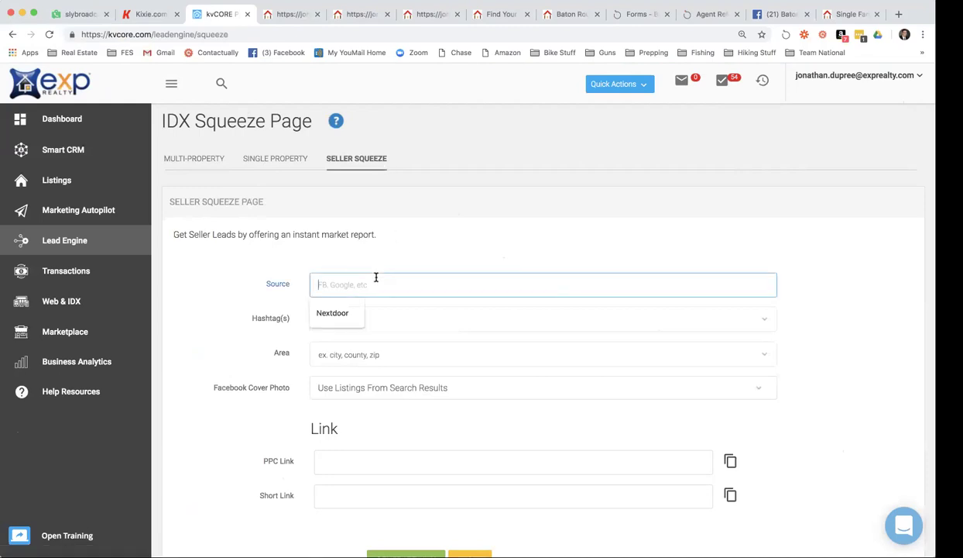
{"action": "type", "text": "Next"}
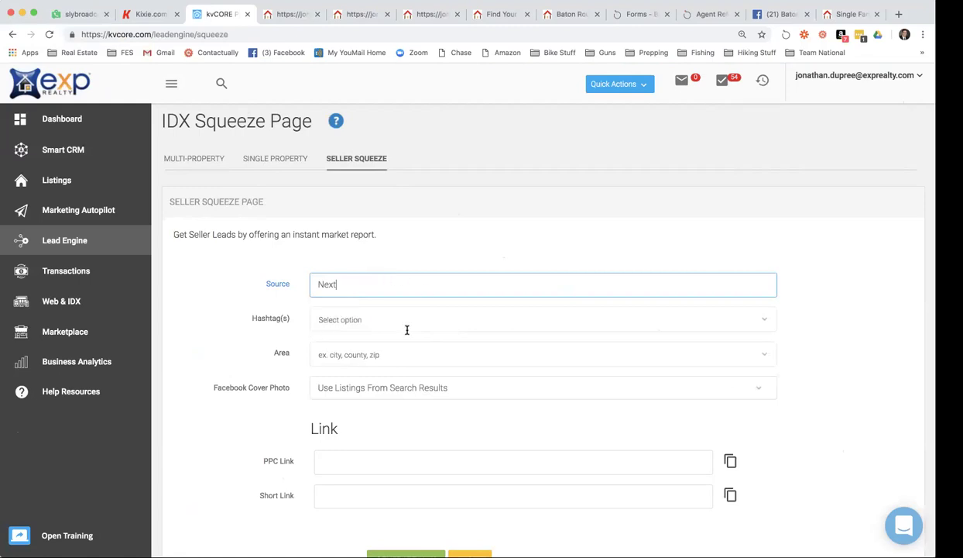
{"action": "scroll", "coordinate": [215, 364], "scroll_direction": "down", "scroll_amount": 1}
{"action": "type", "text": "door"}
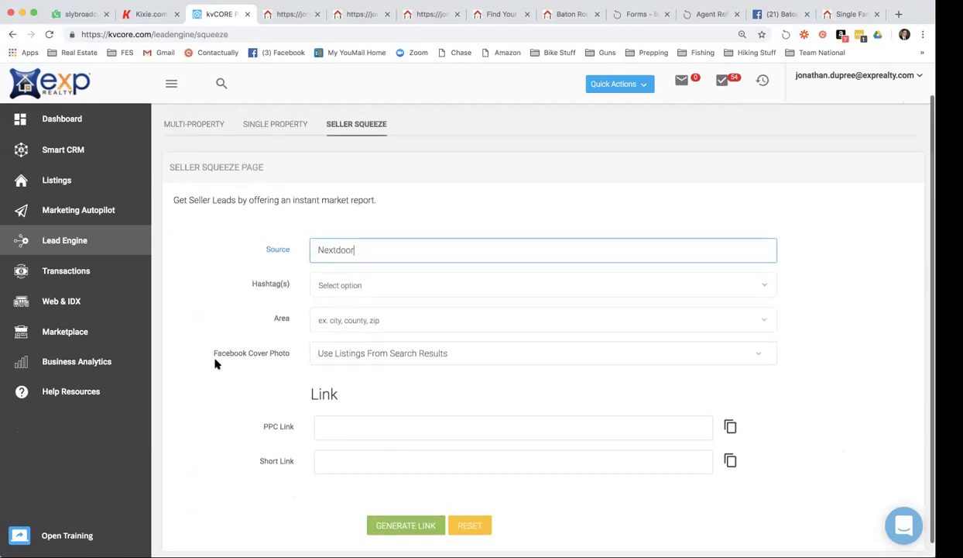
{"action": "scroll", "coordinate": [249, 263], "scroll_direction": "down", "scroll_amount": 1}
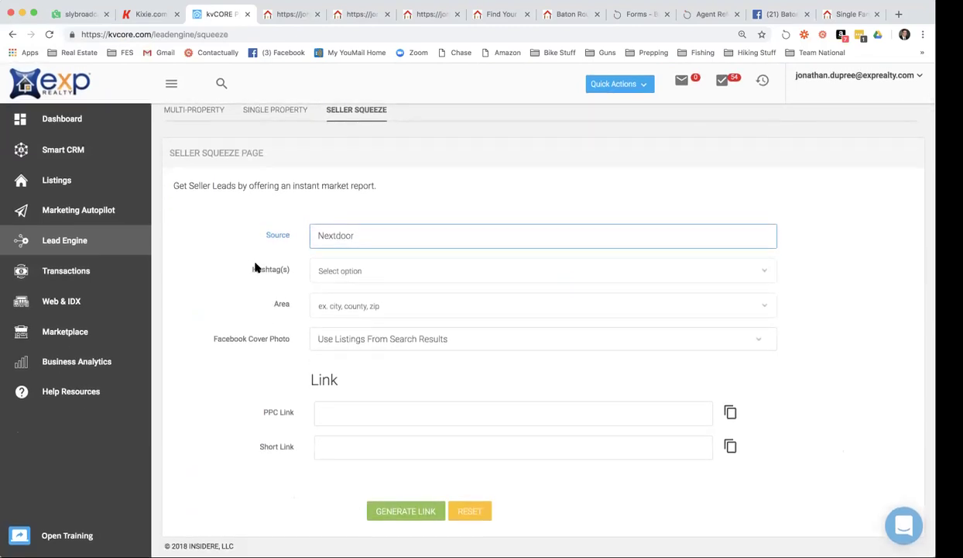
{"action": "left_click", "coordinate": [333, 299]}
{"action": "type", "text": "Baton"}
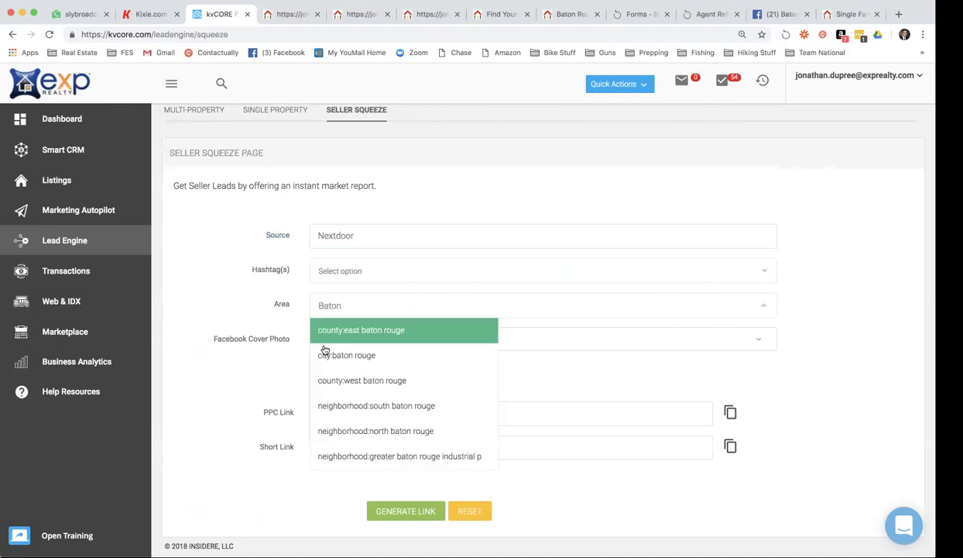
{"action": "left_click", "coordinate": [318, 355]}
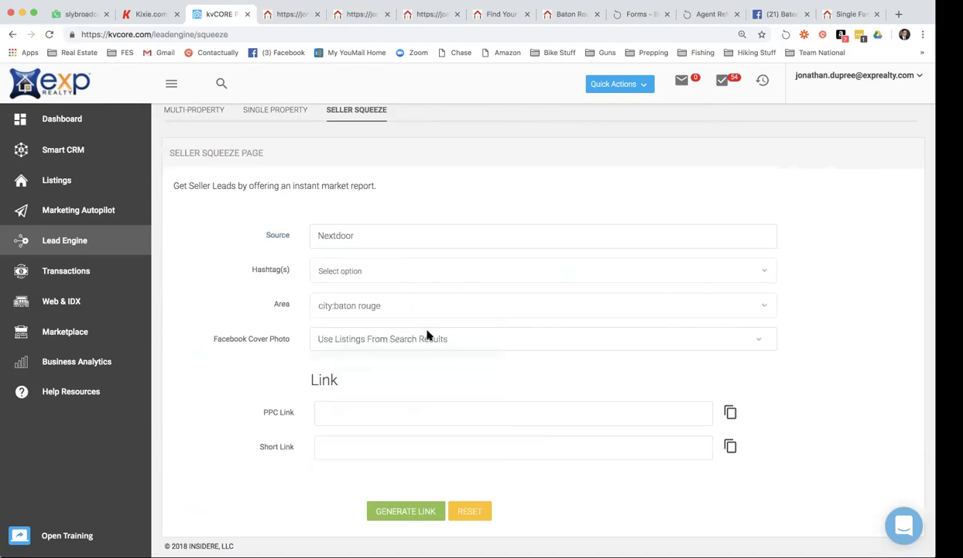
{"action": "left_click", "coordinate": [393, 514]}
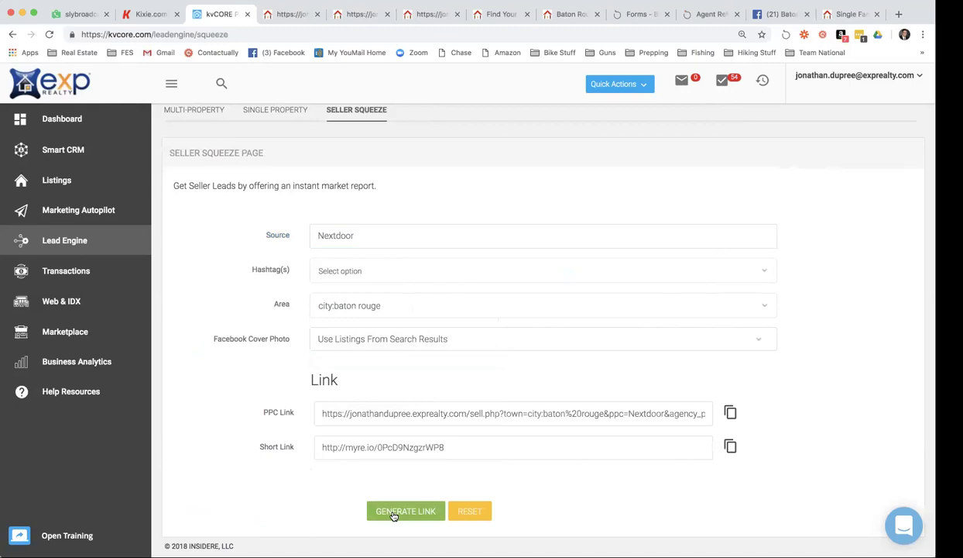
{"action": "left_click_drag", "start_coordinate": [447, 447], "coordinate": [307, 448]}
{"action": "key", "text": "super+c"}
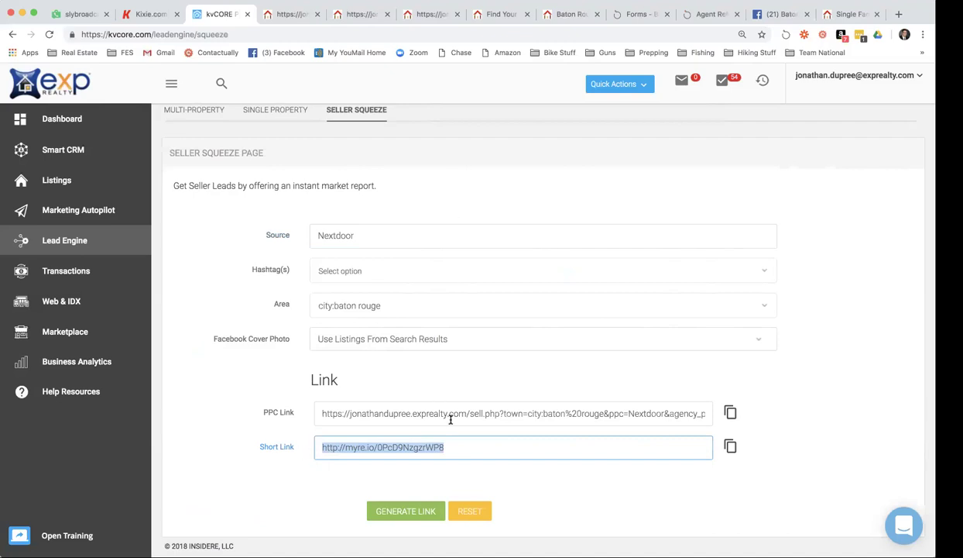
Load the copied short link in a new tab to open the Baton Rouge seller page.
{"action": "left_click", "coordinate": [900, 14]}
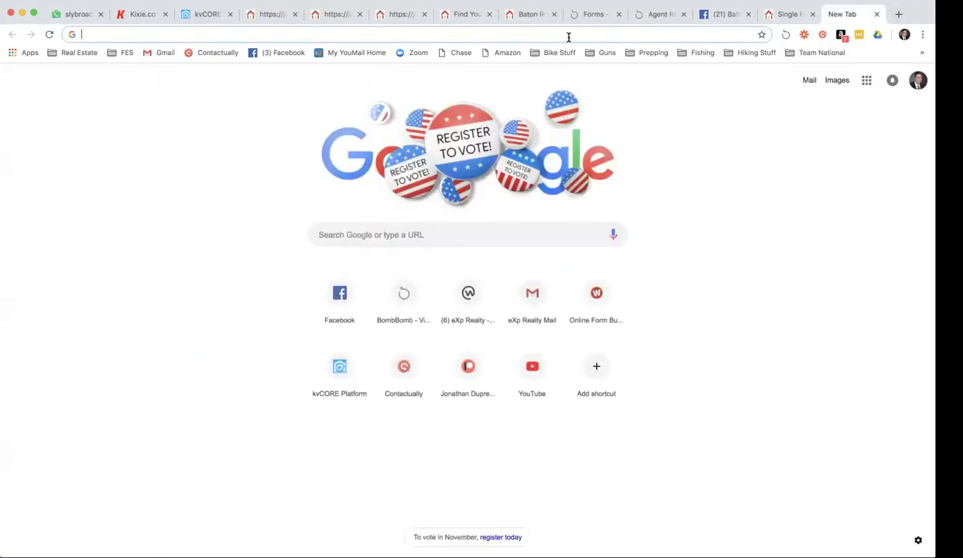
{"action": "key", "text": "super+v"}
{"action": "key", "text": "Return"}
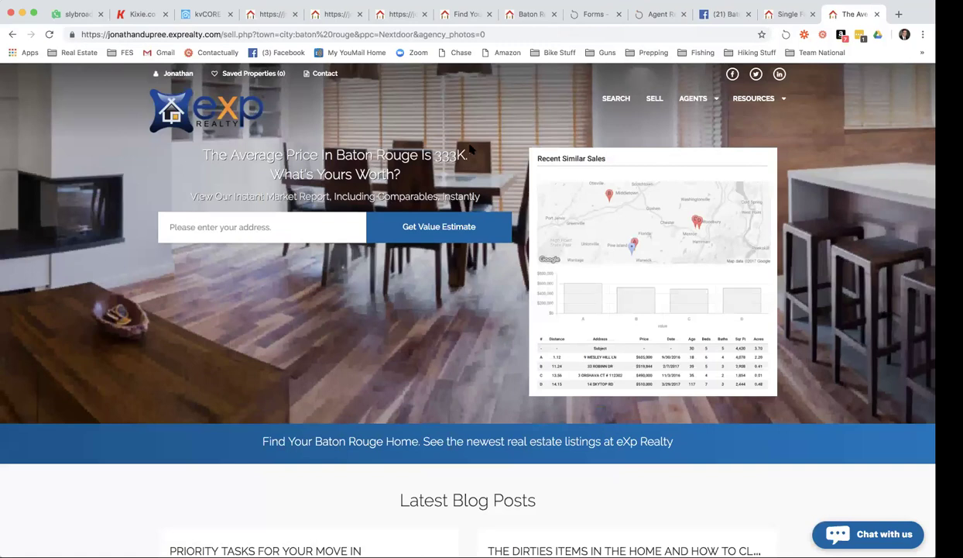
Type a partial test property address into the home value search box.
{"action": "mouse_move", "coordinate": [778, 83]}
{"action": "left_click", "coordinate": [236, 230]}
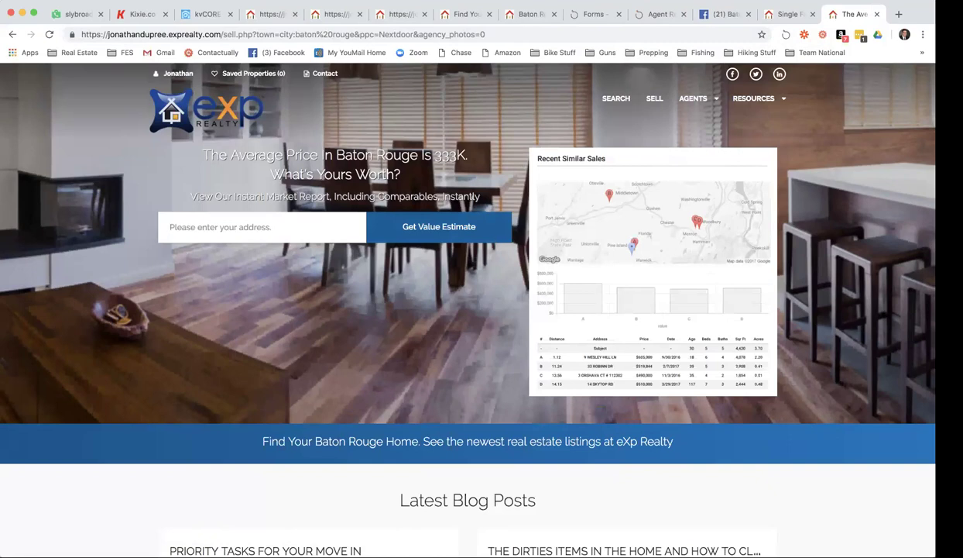
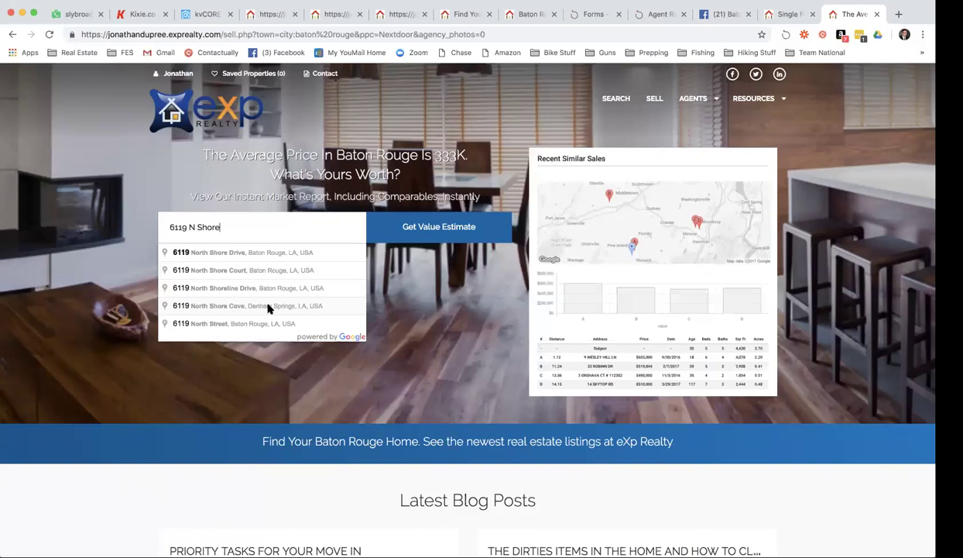
Pick the first suggested address to generate the CMA report for it.
{"action": "left_click", "coordinate": [248, 258]}
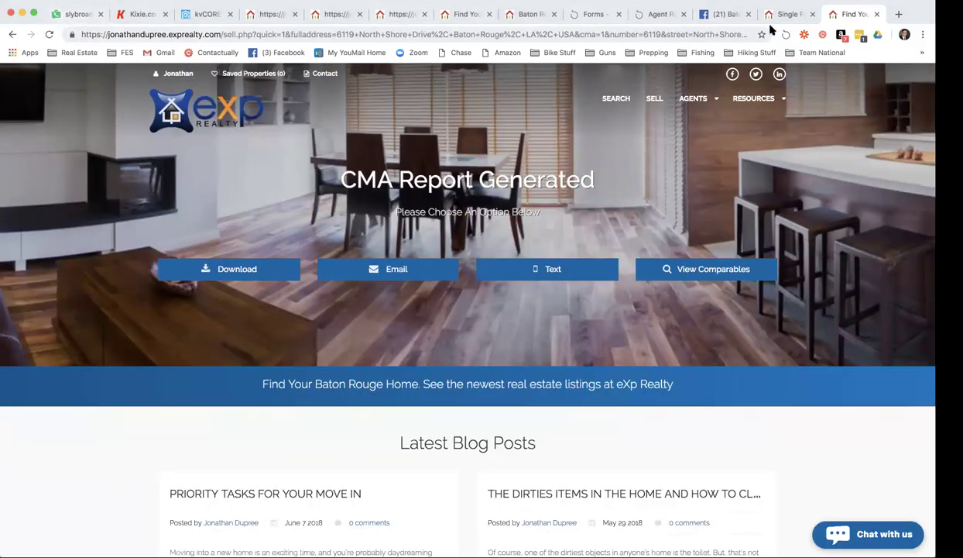
Close the market report and leftover landing page tabs, returning to the First Time Home Buyers page.
{"action": "left_click", "coordinate": [877, 13]}
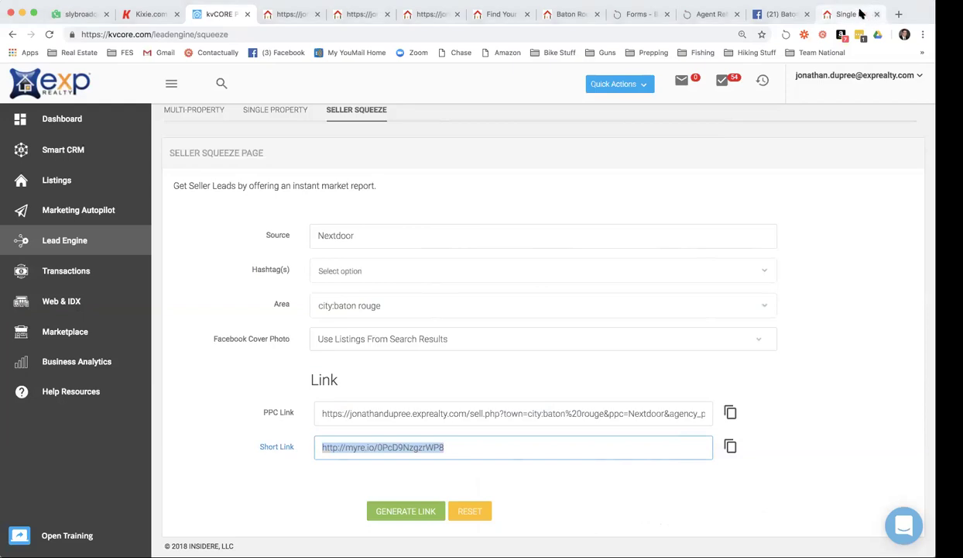
{"action": "left_click", "coordinate": [877, 14]}
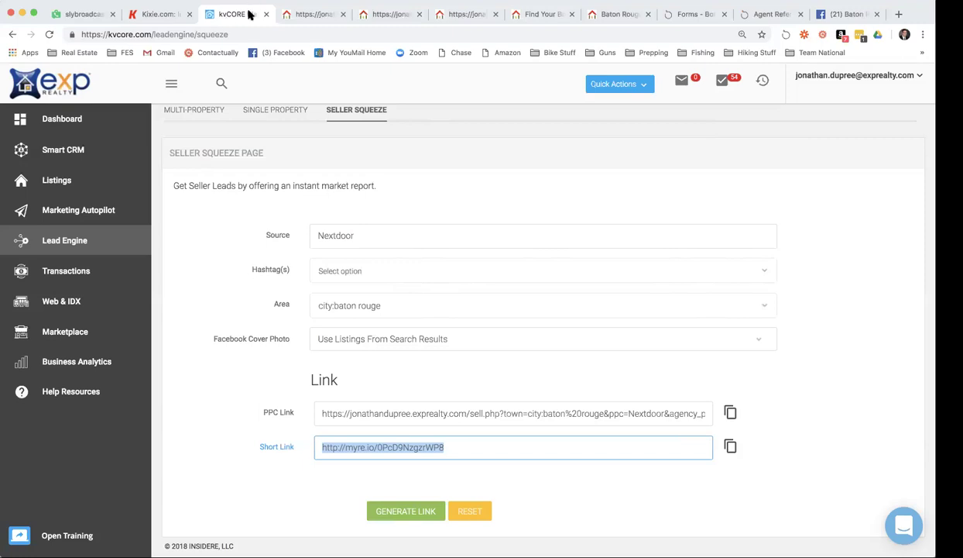
{"action": "left_click", "coordinate": [311, 14]}
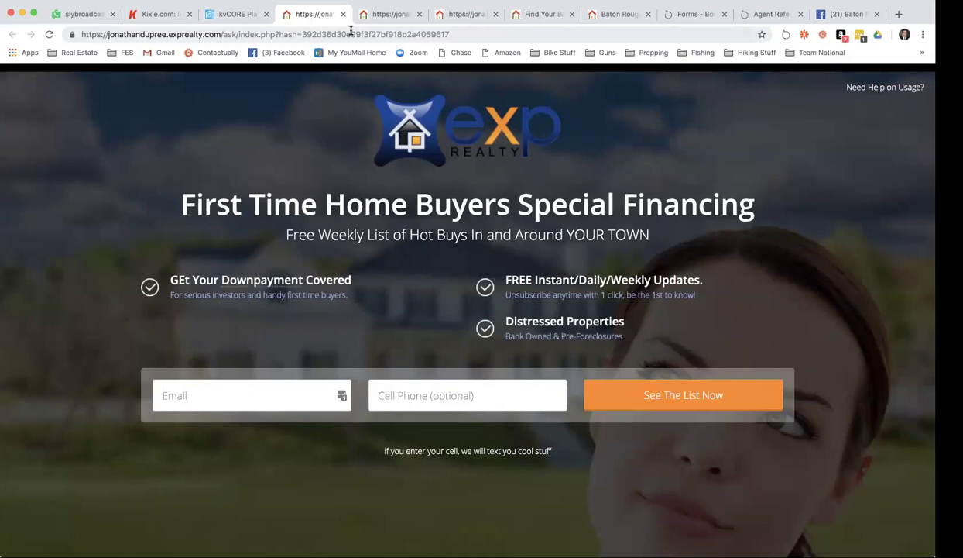
{"action": "left_click", "coordinate": [351, 32]}
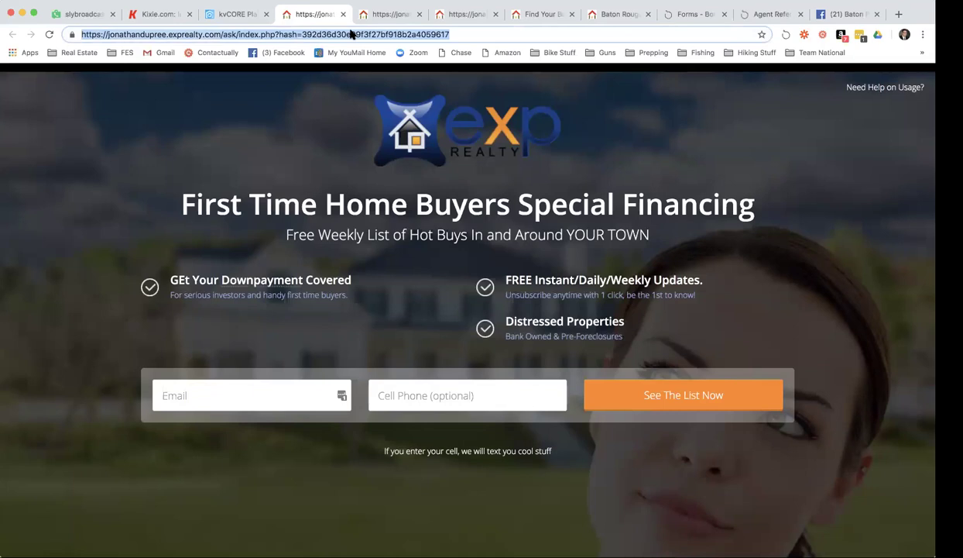
Go to nextdoor.com, switch to the real estate agent business profile, and open its Content section.
{"action": "type", "text": "next"}
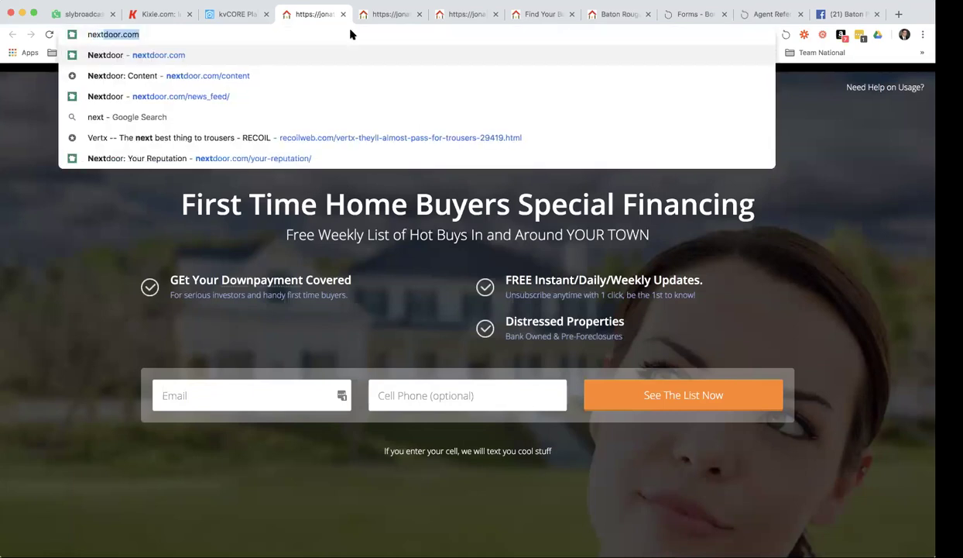
{"action": "key", "text": "Return"}
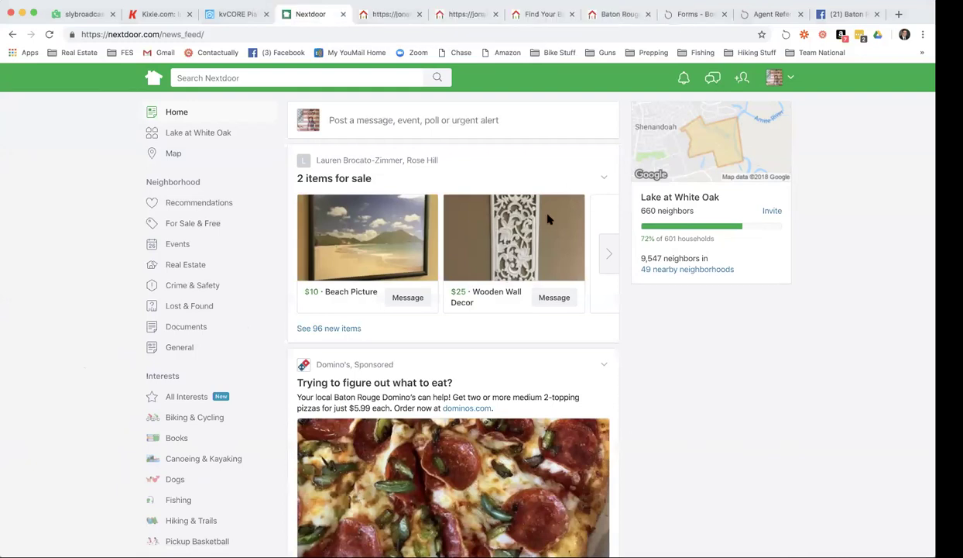
{"action": "left_click", "coordinate": [769, 79]}
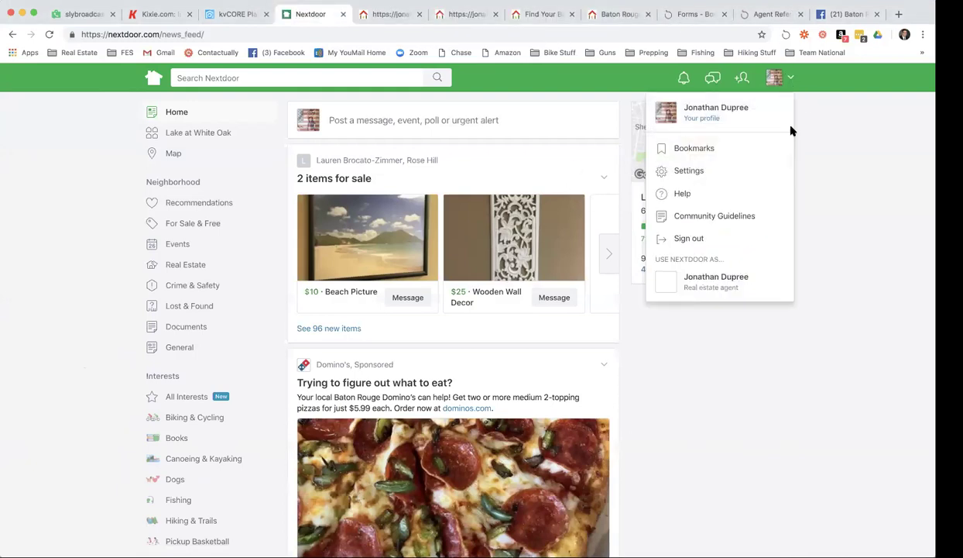
{"action": "left_click", "coordinate": [713, 280]}
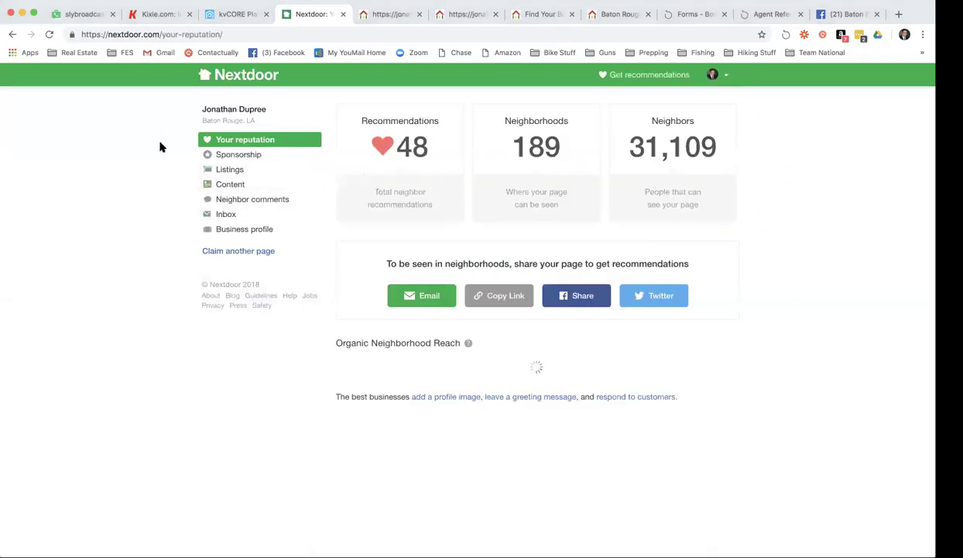
{"action": "left_click", "coordinate": [221, 189]}
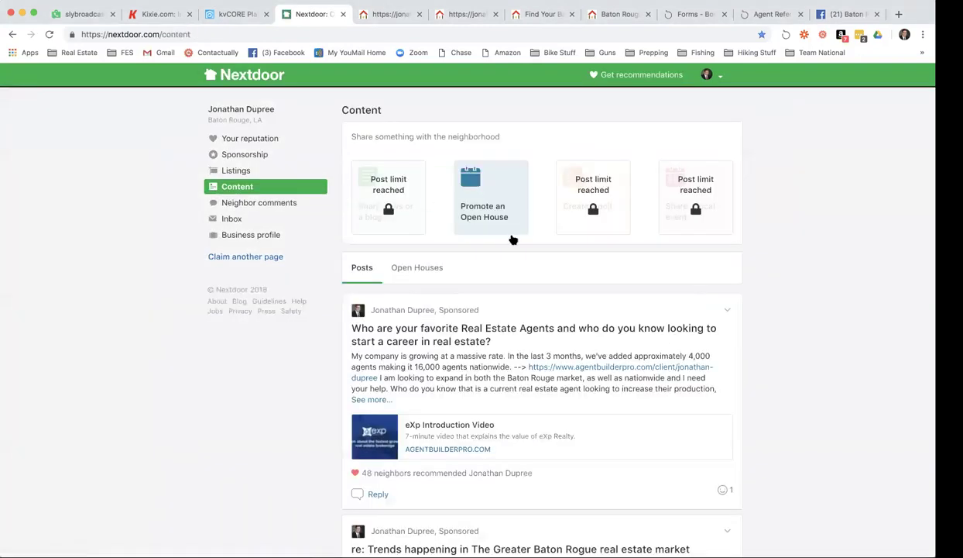
Expand the sponsored Baton Rouge market trends post to show its full text.
{"action": "scroll", "coordinate": [523, 301], "scroll_direction": "down", "scroll_amount": 5}
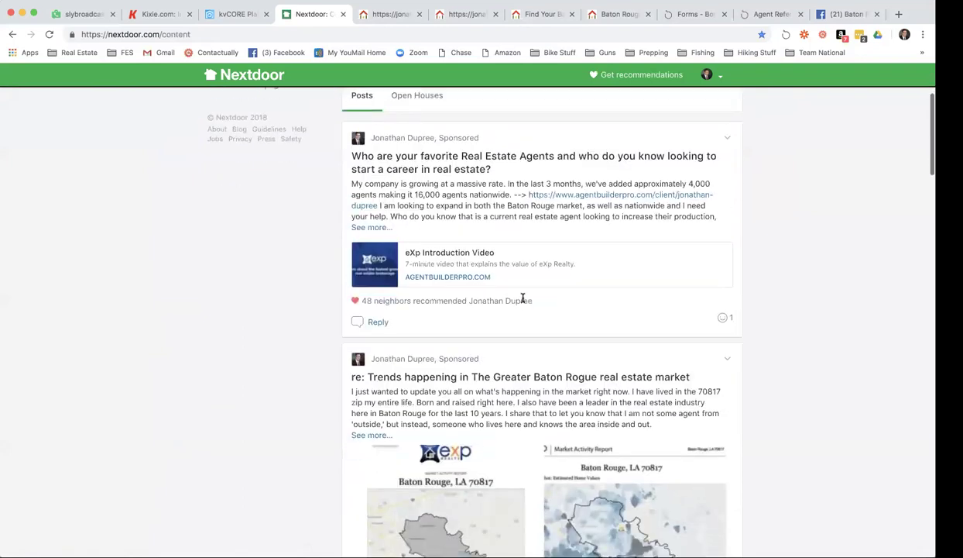
{"action": "scroll", "coordinate": [523, 300], "scroll_direction": "down", "scroll_amount": 6}
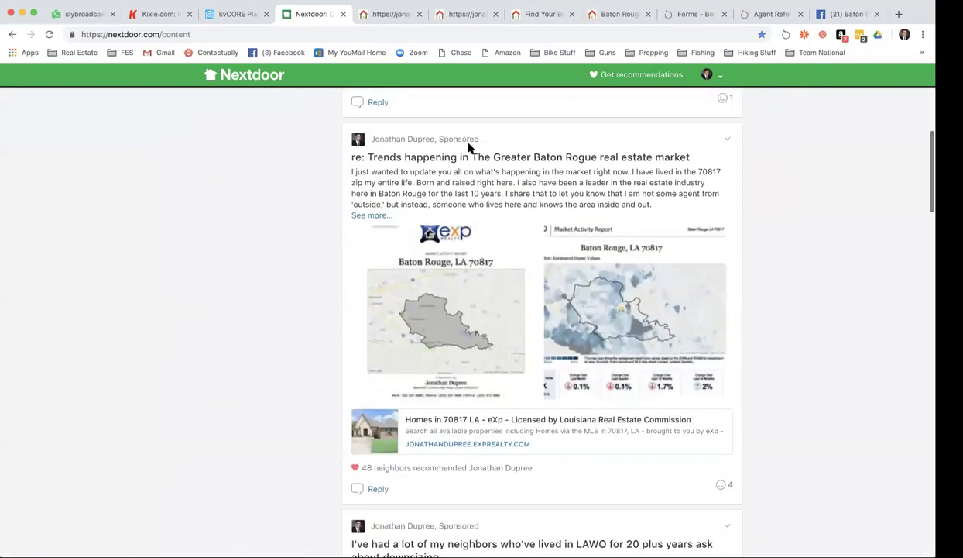
{"action": "left_click", "coordinate": [551, 195]}
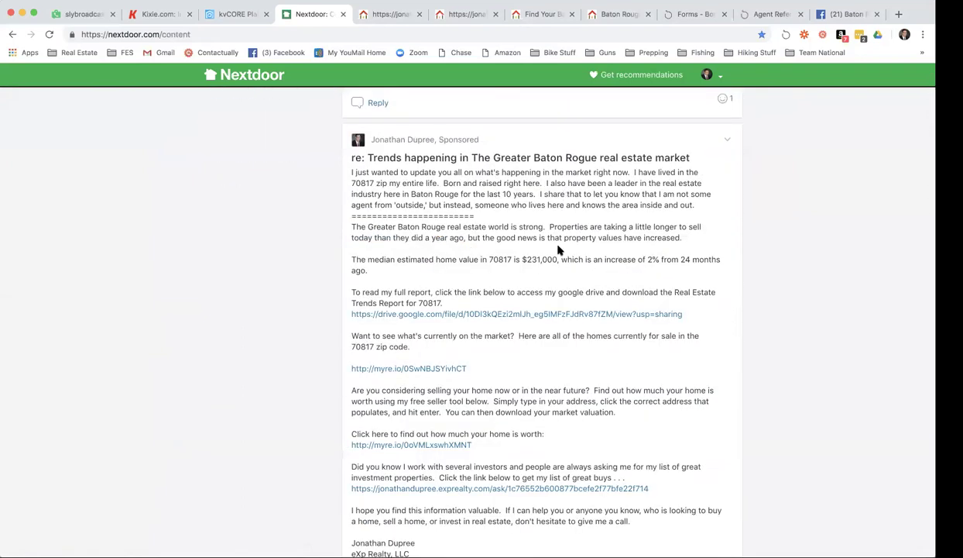
{"action": "scroll", "coordinate": [558, 249], "scroll_direction": "down", "scroll_amount": 1}
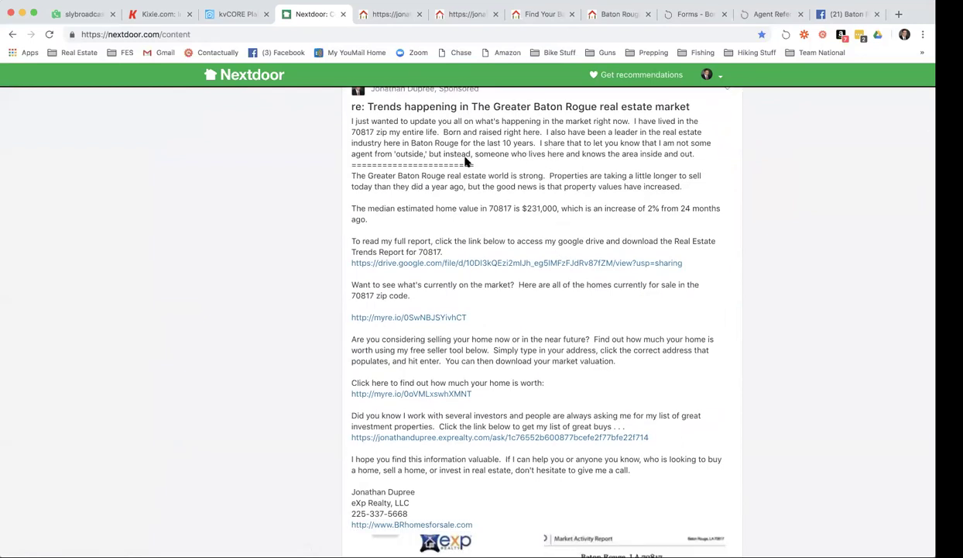
{"action": "scroll", "coordinate": [450, 212], "scroll_direction": "down", "scroll_amount": 1}
Highlight the market summary, full-report paragraph and Google Drive link, then scroll to the myre.io links.
{"action": "left_click_drag", "start_coordinate": [352, 145], "coordinate": [623, 186]}
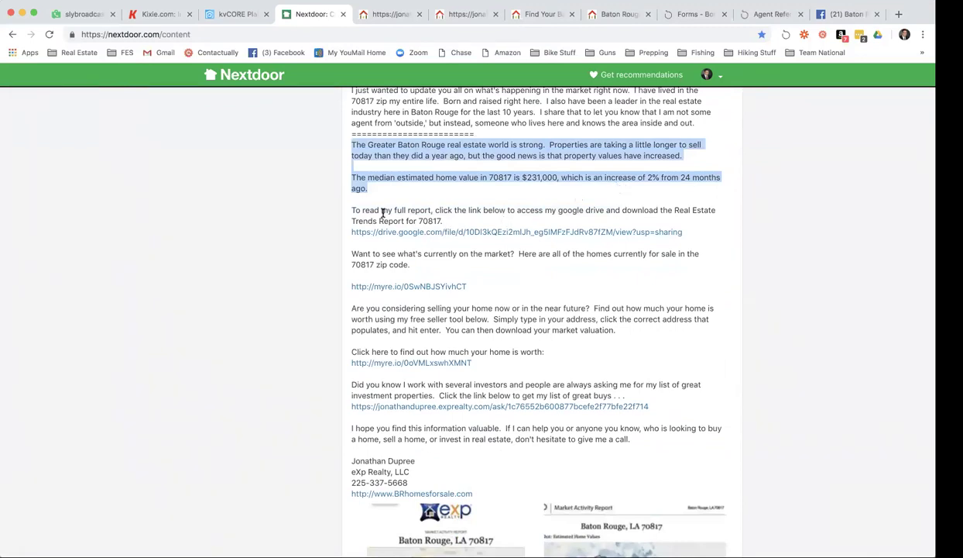
{"action": "left_click", "coordinate": [352, 210]}
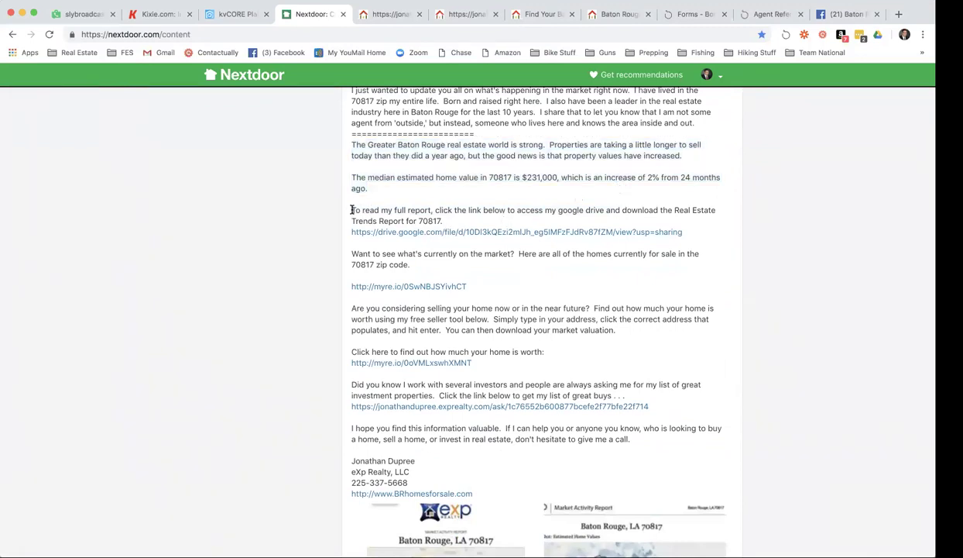
{"action": "left_click_drag", "start_coordinate": [352, 210], "coordinate": [537, 219]}
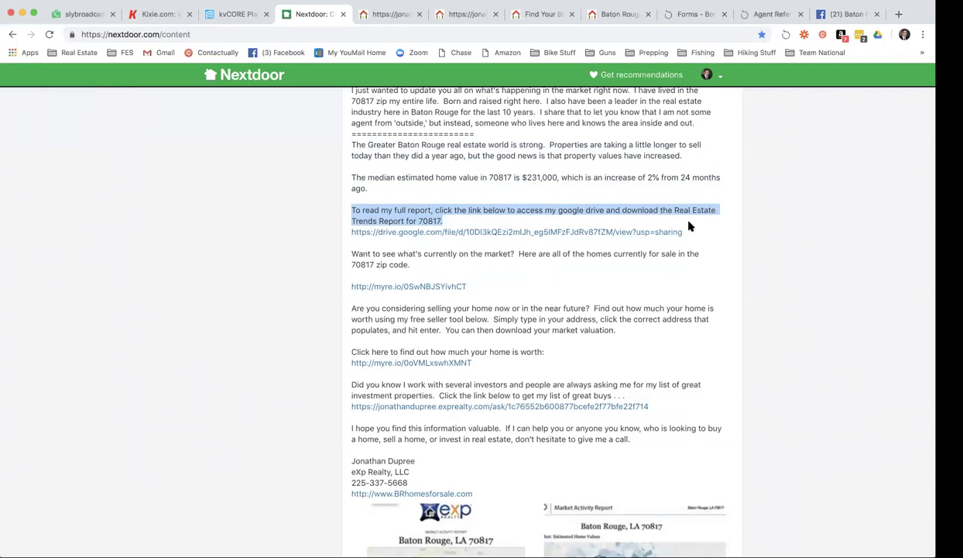
{"action": "left_click_drag", "start_coordinate": [689, 226], "coordinate": [691, 231]}
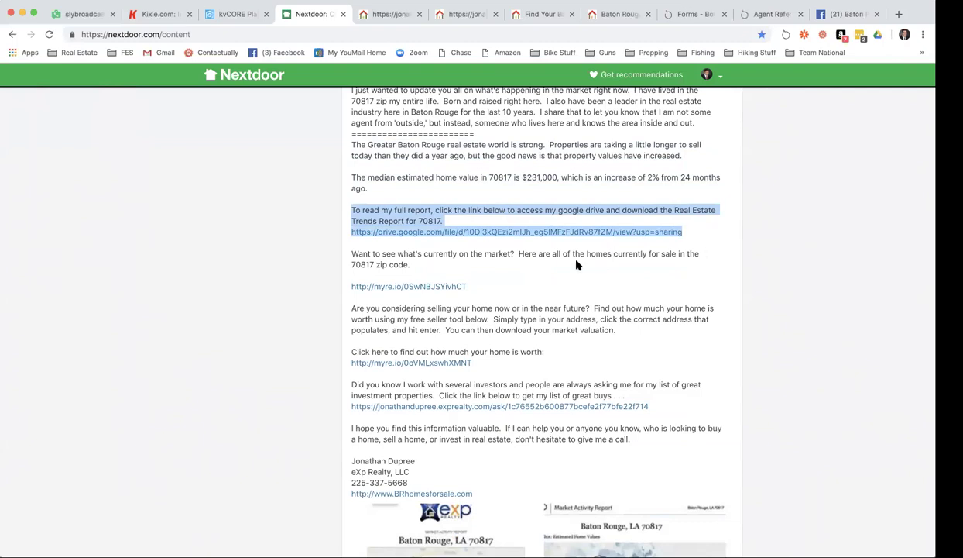
{"action": "left_click", "coordinate": [542, 261]}
{"action": "scroll", "coordinate": [527, 264], "scroll_direction": "down", "scroll_amount": 1}
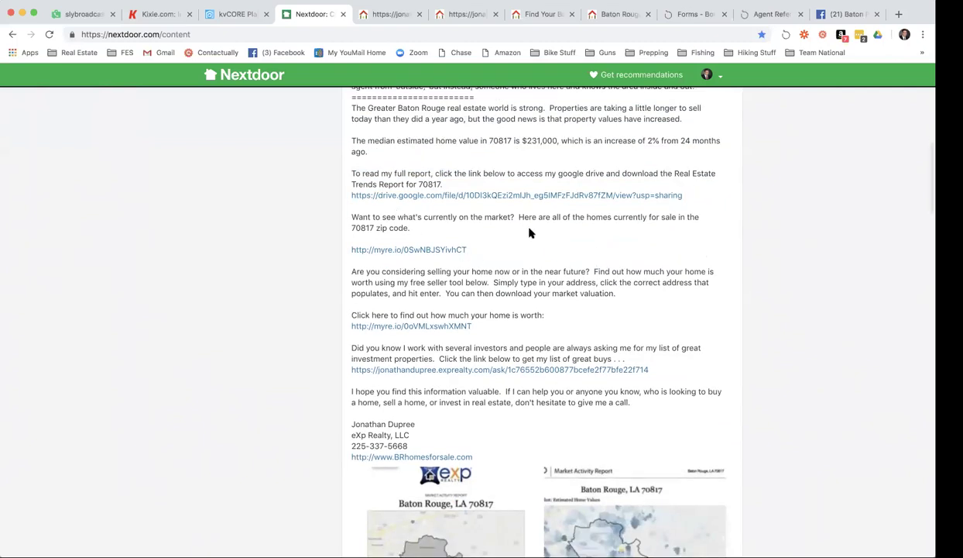
{"action": "scroll", "coordinate": [583, 213], "scroll_direction": "down", "scroll_amount": 1}
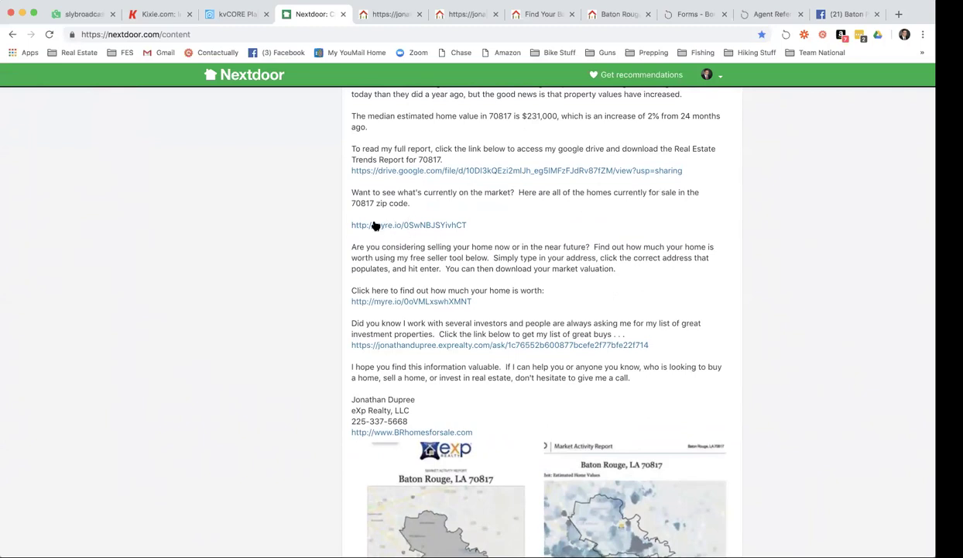
{"action": "scroll", "coordinate": [433, 213], "scroll_direction": "down", "scroll_amount": 1}
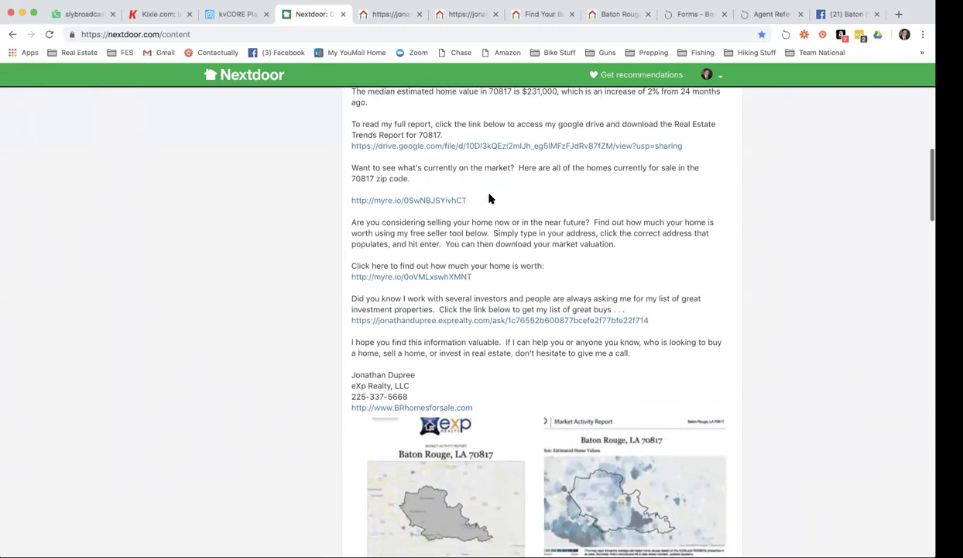
{"action": "triple_click", "coordinate": [474, 197]}
{"action": "left_click", "coordinate": [523, 203]}
{"action": "triple_click", "coordinate": [474, 199]}
{"action": "left_click", "coordinate": [468, 205]}
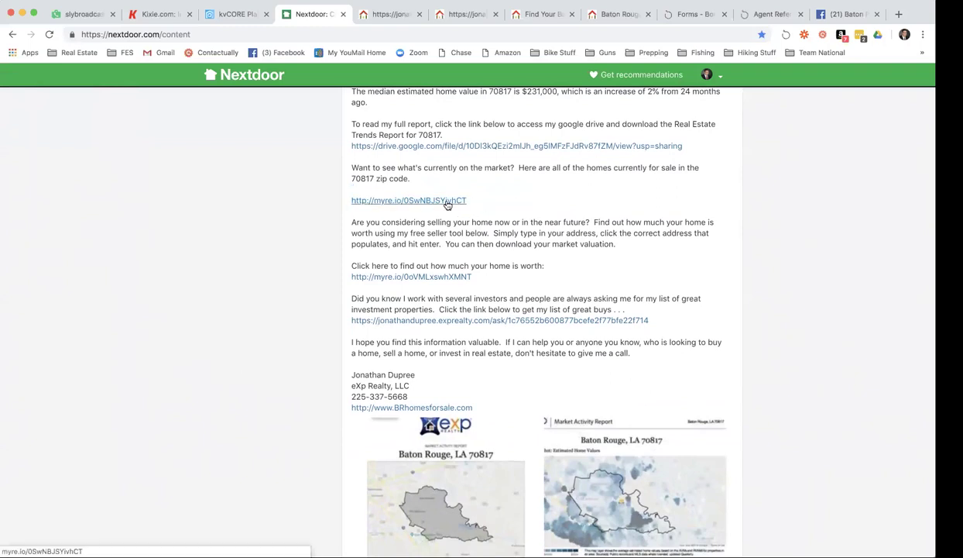
{"action": "scroll", "coordinate": [477, 199], "scroll_direction": "down", "scroll_amount": 2}
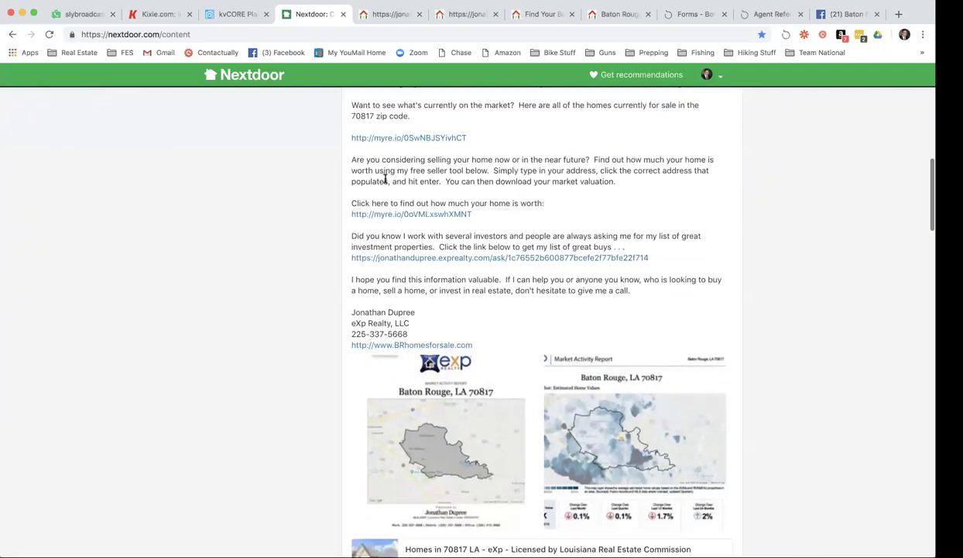
{"action": "left_click_drag", "start_coordinate": [350, 158], "coordinate": [650, 221]}
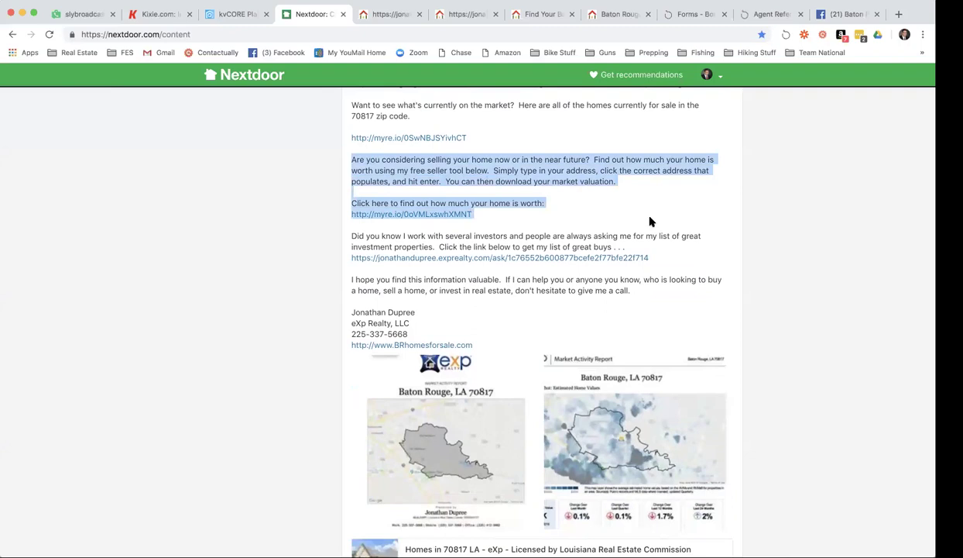
{"action": "scroll", "coordinate": [703, 220], "scroll_direction": "down", "scroll_amount": 1}
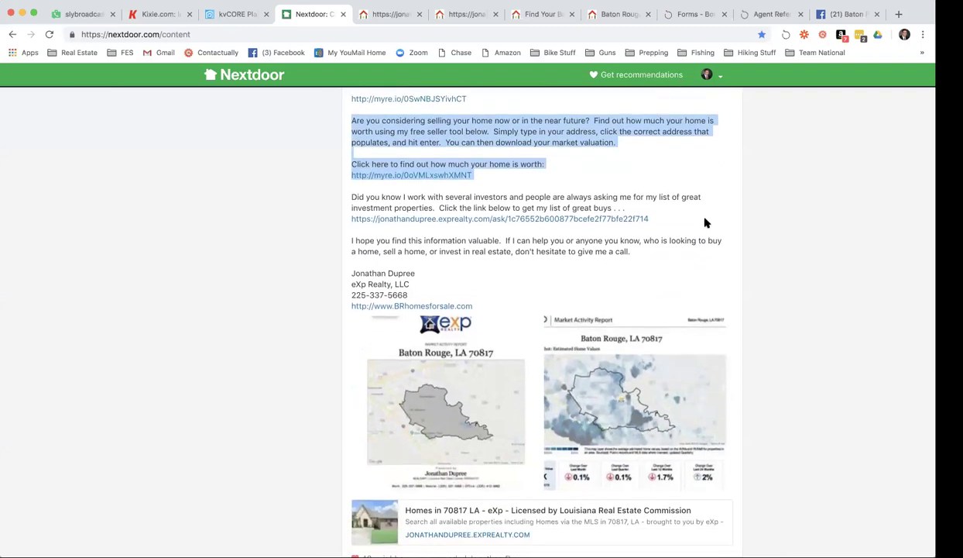
{"action": "scroll", "coordinate": [709, 219], "scroll_direction": "down", "scroll_amount": 2}
{"action": "left_click", "coordinate": [671, 211]}
{"action": "left_click_drag", "start_coordinate": [352, 128], "coordinate": [714, 164]}
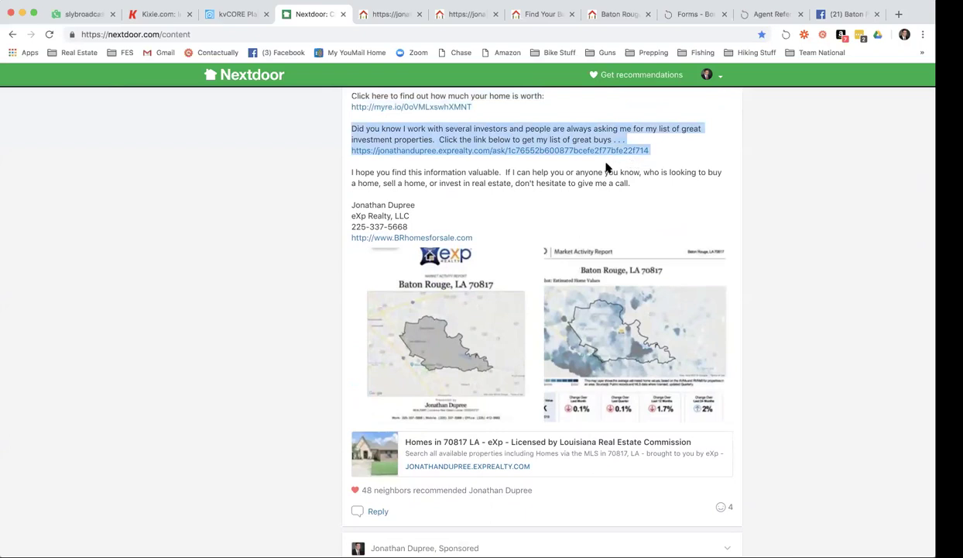
{"action": "left_click", "coordinate": [556, 175]}
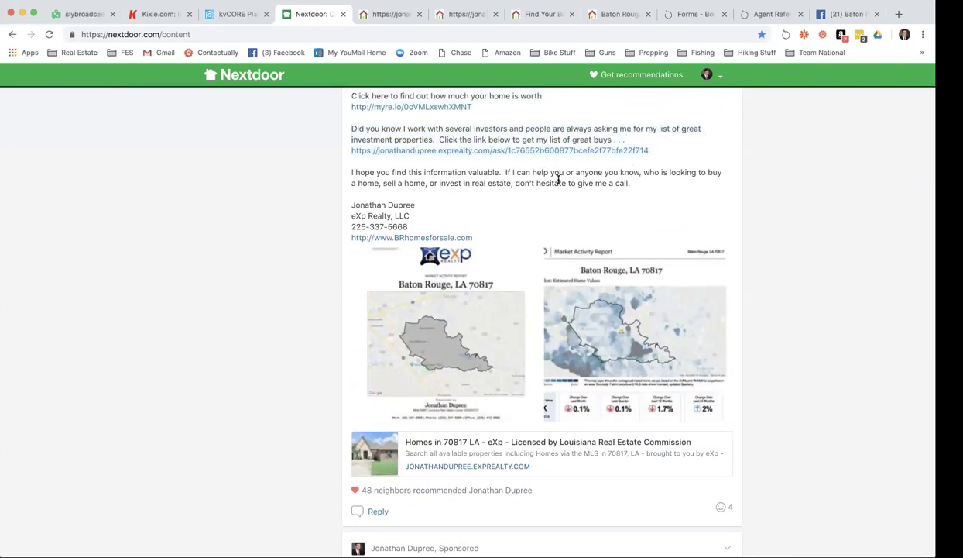
{"action": "scroll", "coordinate": [555, 178], "scroll_direction": "down", "scroll_amount": 3}
{"action": "left_click", "coordinate": [458, 224]}
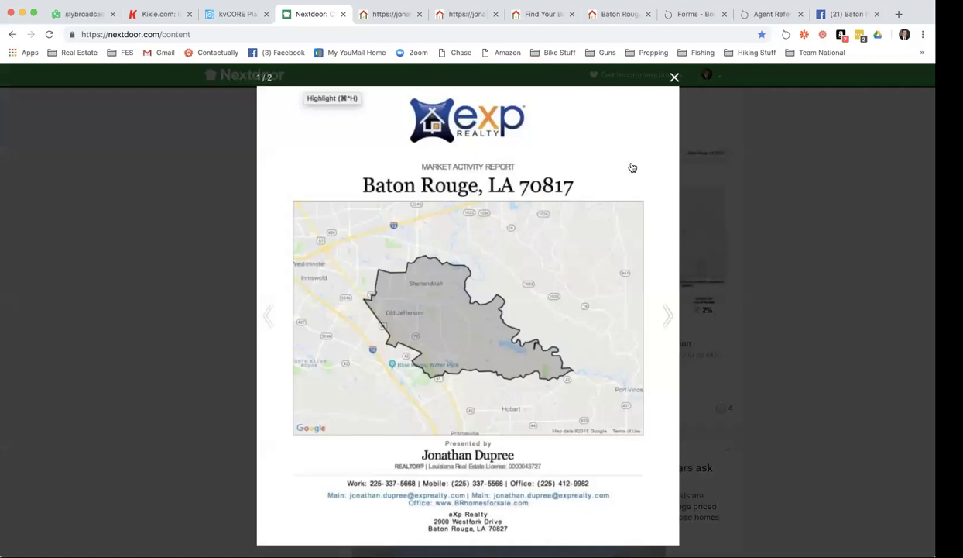
{"action": "left_click", "coordinate": [675, 77]}
{"action": "left_click", "coordinate": [666, 213]}
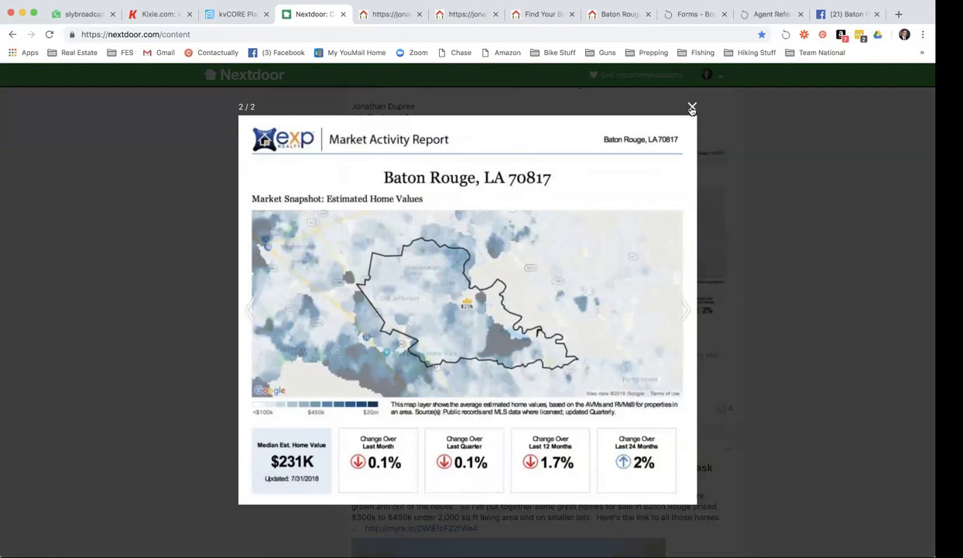
{"action": "left_click", "coordinate": [691, 108]}
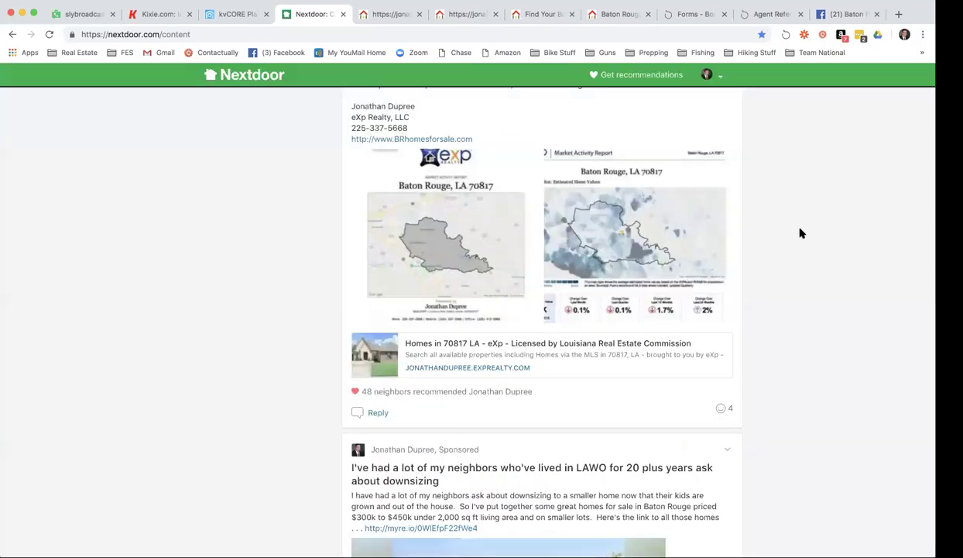
{"action": "scroll", "coordinate": [803, 230], "scroll_direction": "up", "scroll_amount": 1}
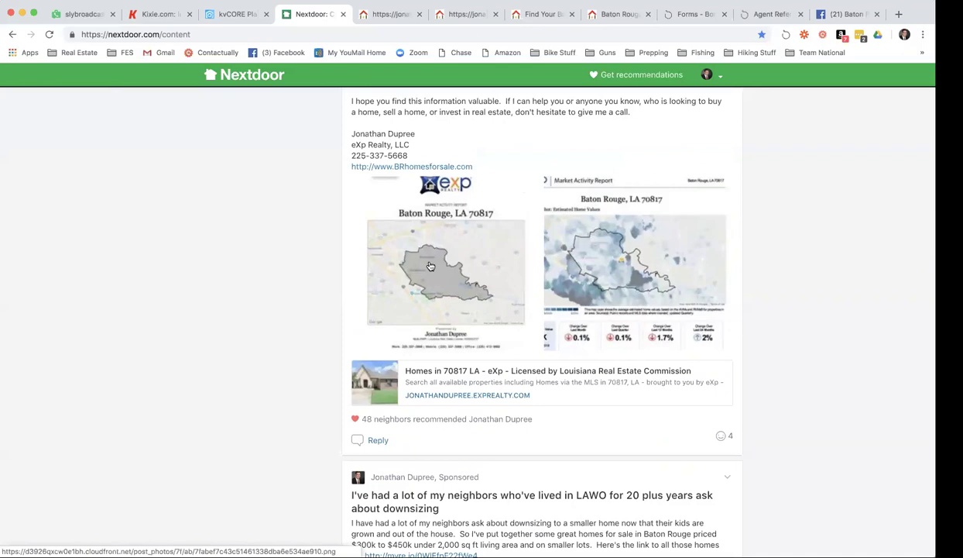
{"action": "scroll", "coordinate": [430, 267], "scroll_direction": "down", "scroll_amount": 1}
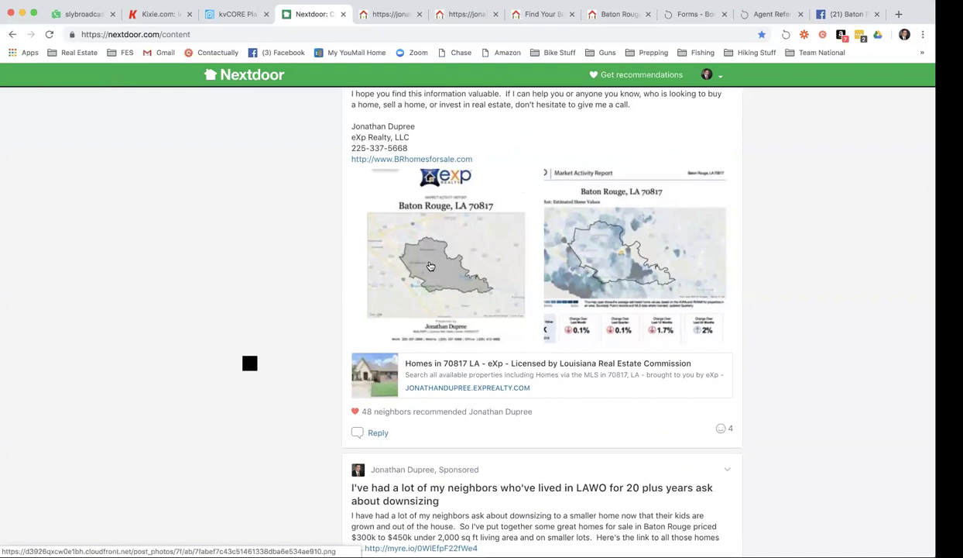
Close the Nextdoor feed to return to the YOUR TOWN Real Estate Deals page and select its web address.
{"action": "left_click", "coordinate": [342, 14]}
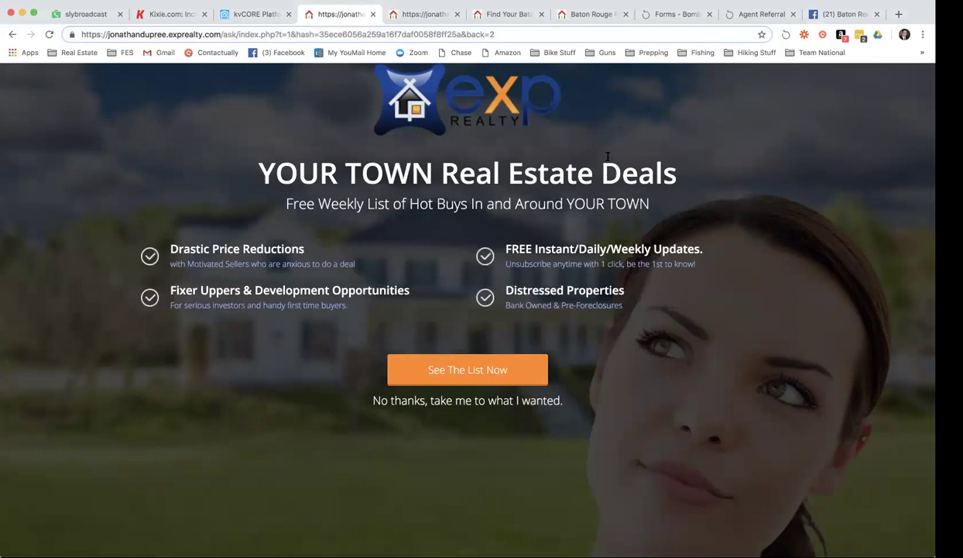
{"action": "double_click", "coordinate": [682, 35]}
{"action": "left_click", "coordinate": [682, 35]}
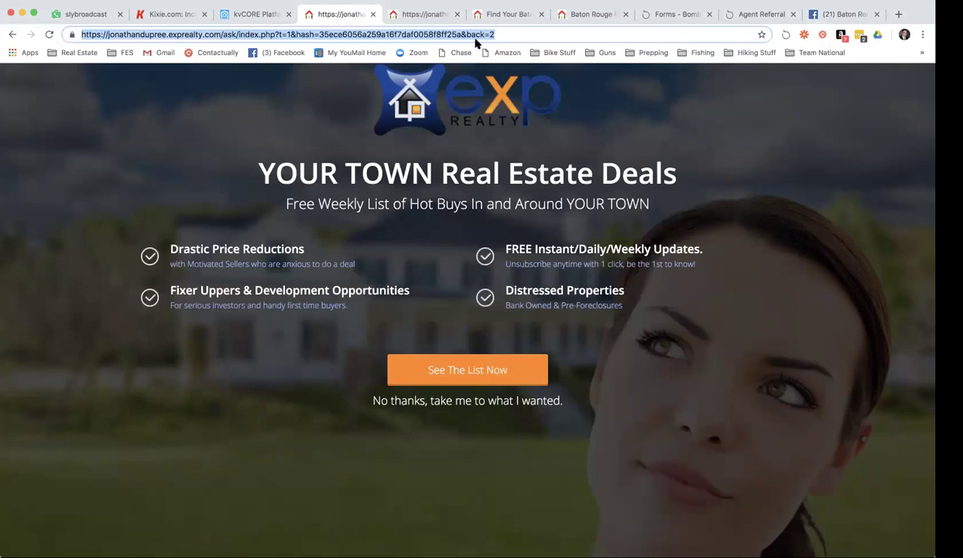
{"action": "left_click", "coordinate": [220, 34]}
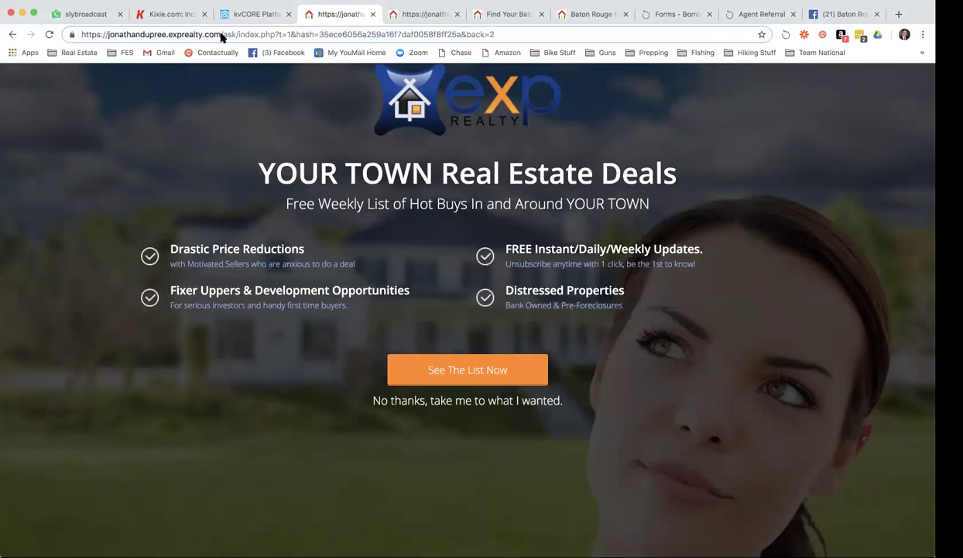